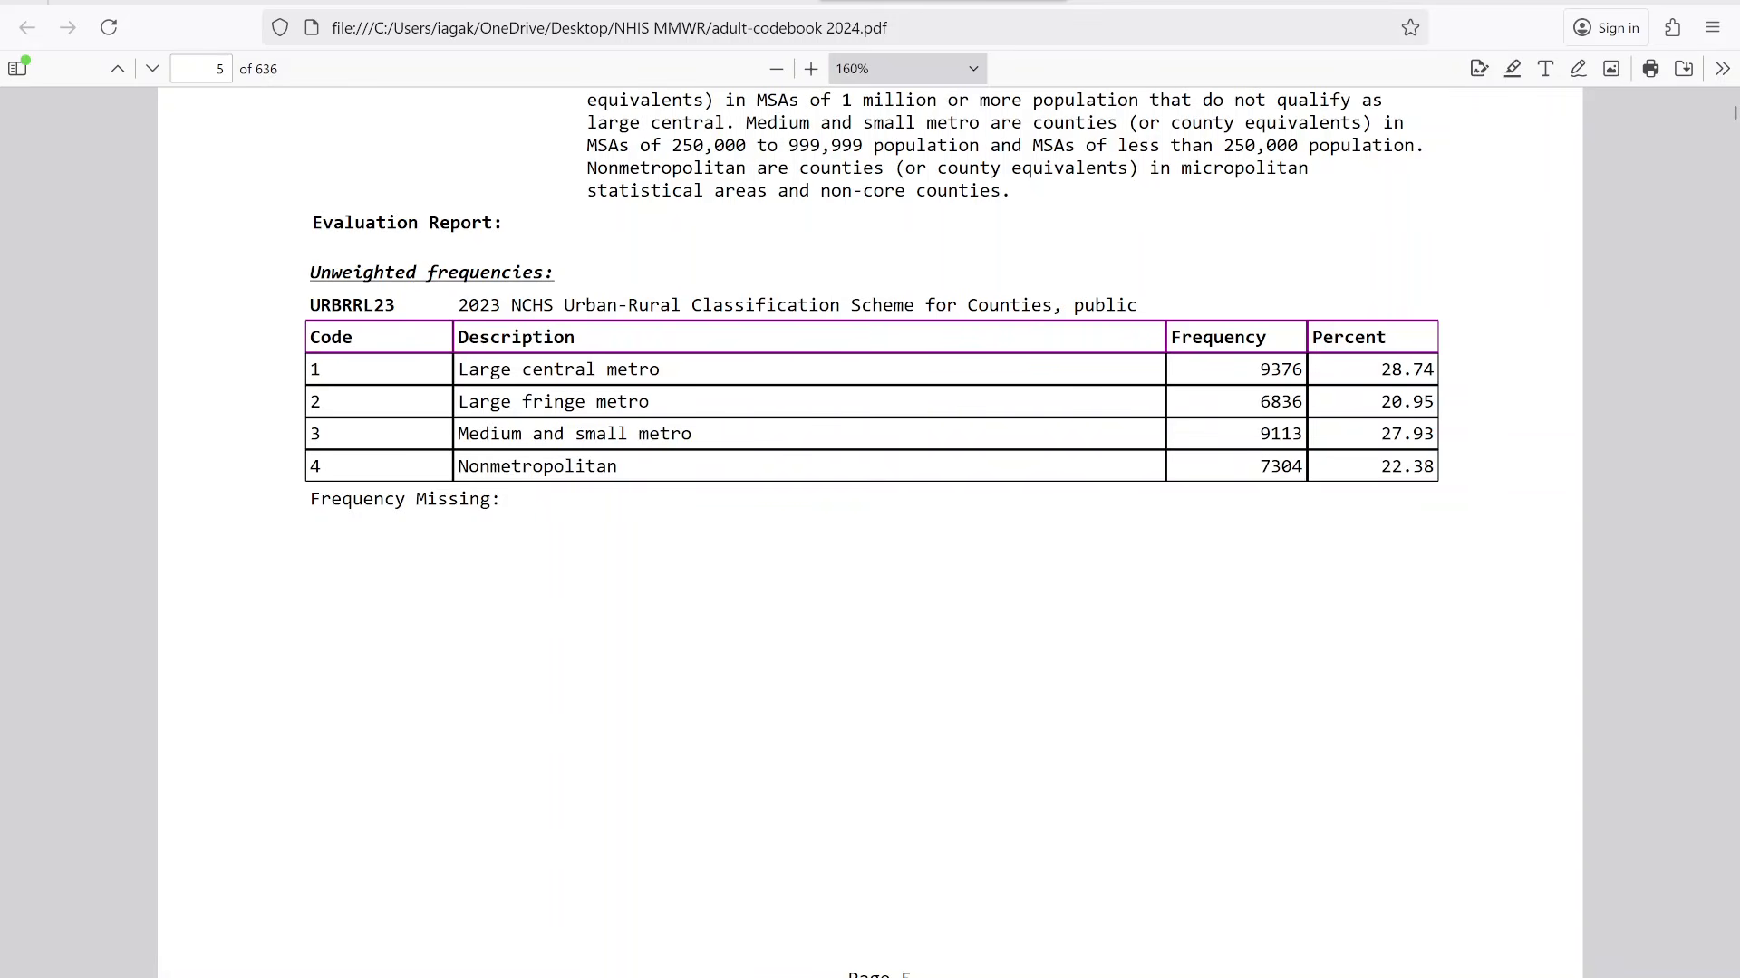
Switch from the codebook PDF to the Chisquares website and sign in with a Google account
{"action": "left_click_drag", "start_coordinate": [321, 369], "coordinate": [333, 370]}
{"action": "left_click", "coordinate": [337, 383]}
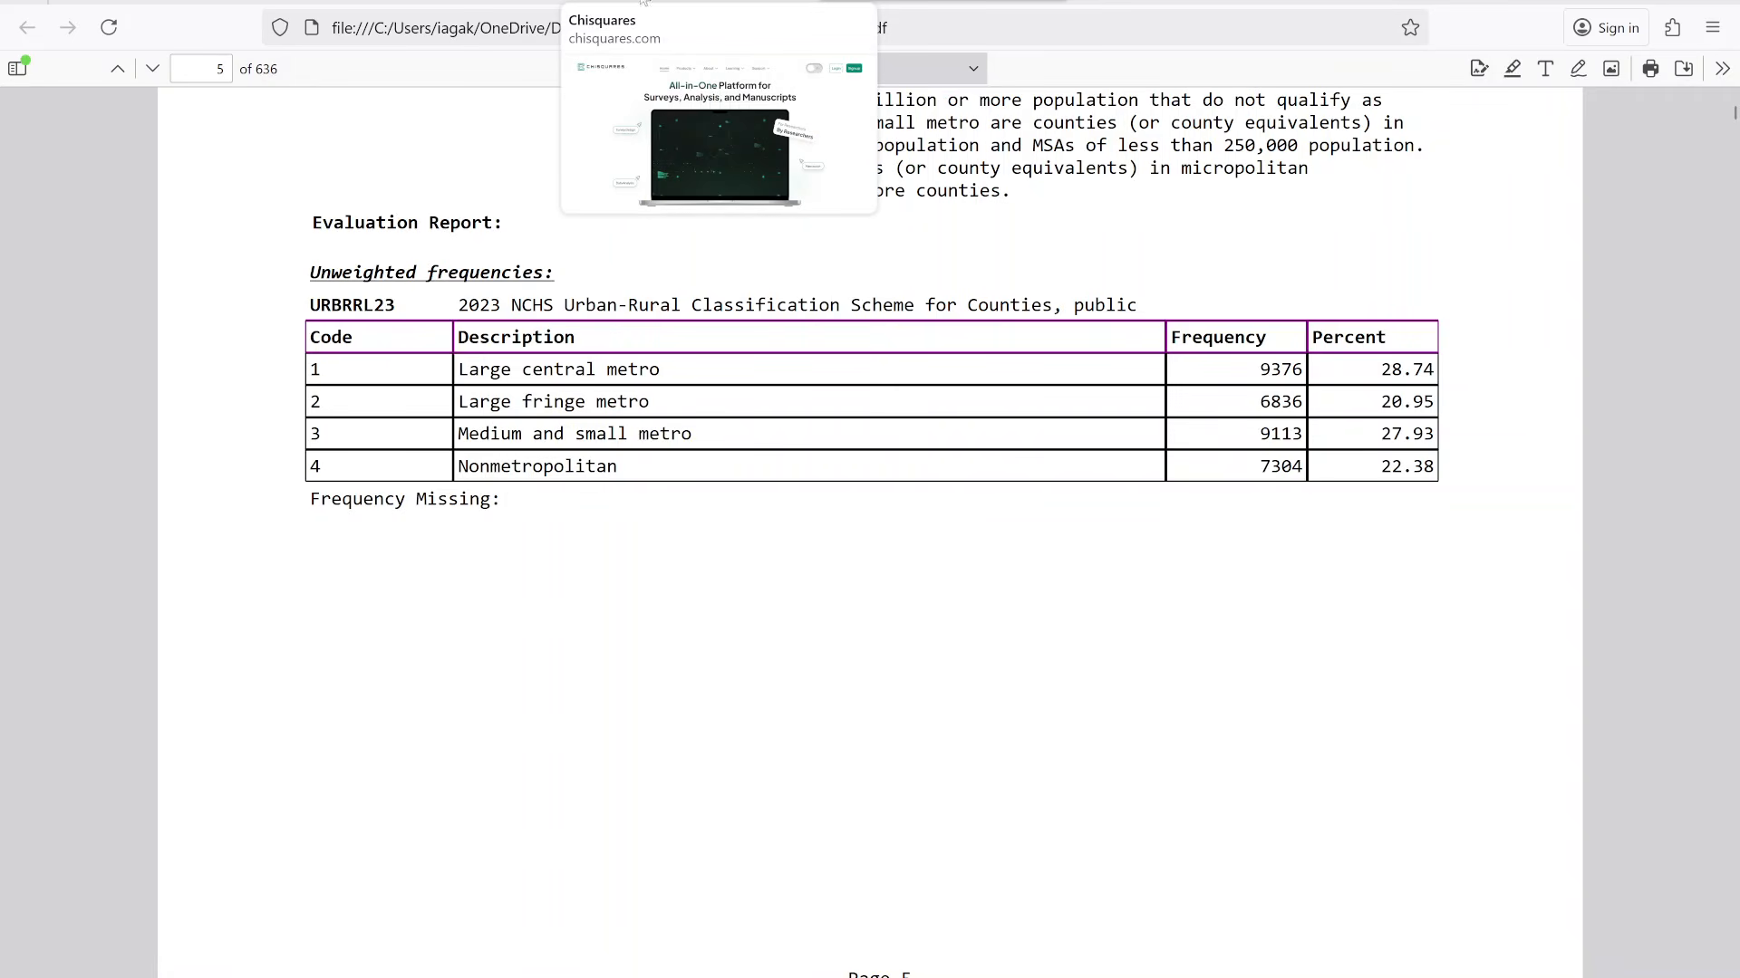
{"action": "left_click", "coordinate": [689, 1]}
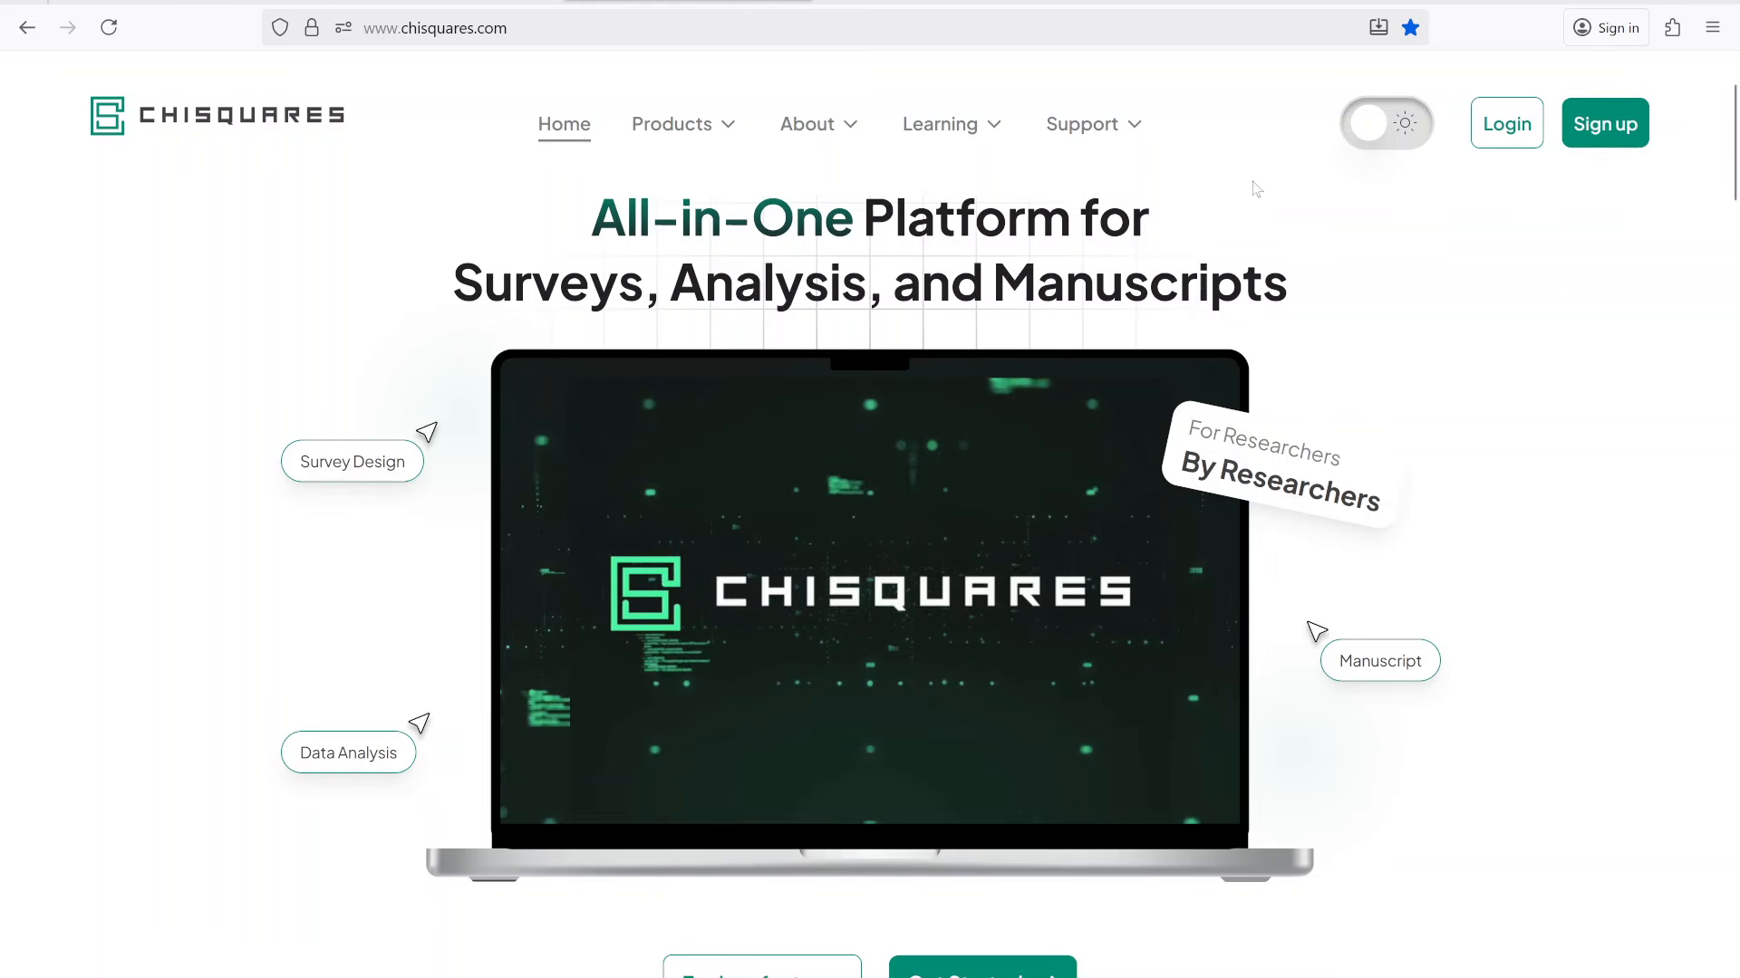
{"action": "left_click", "coordinate": [1514, 129]}
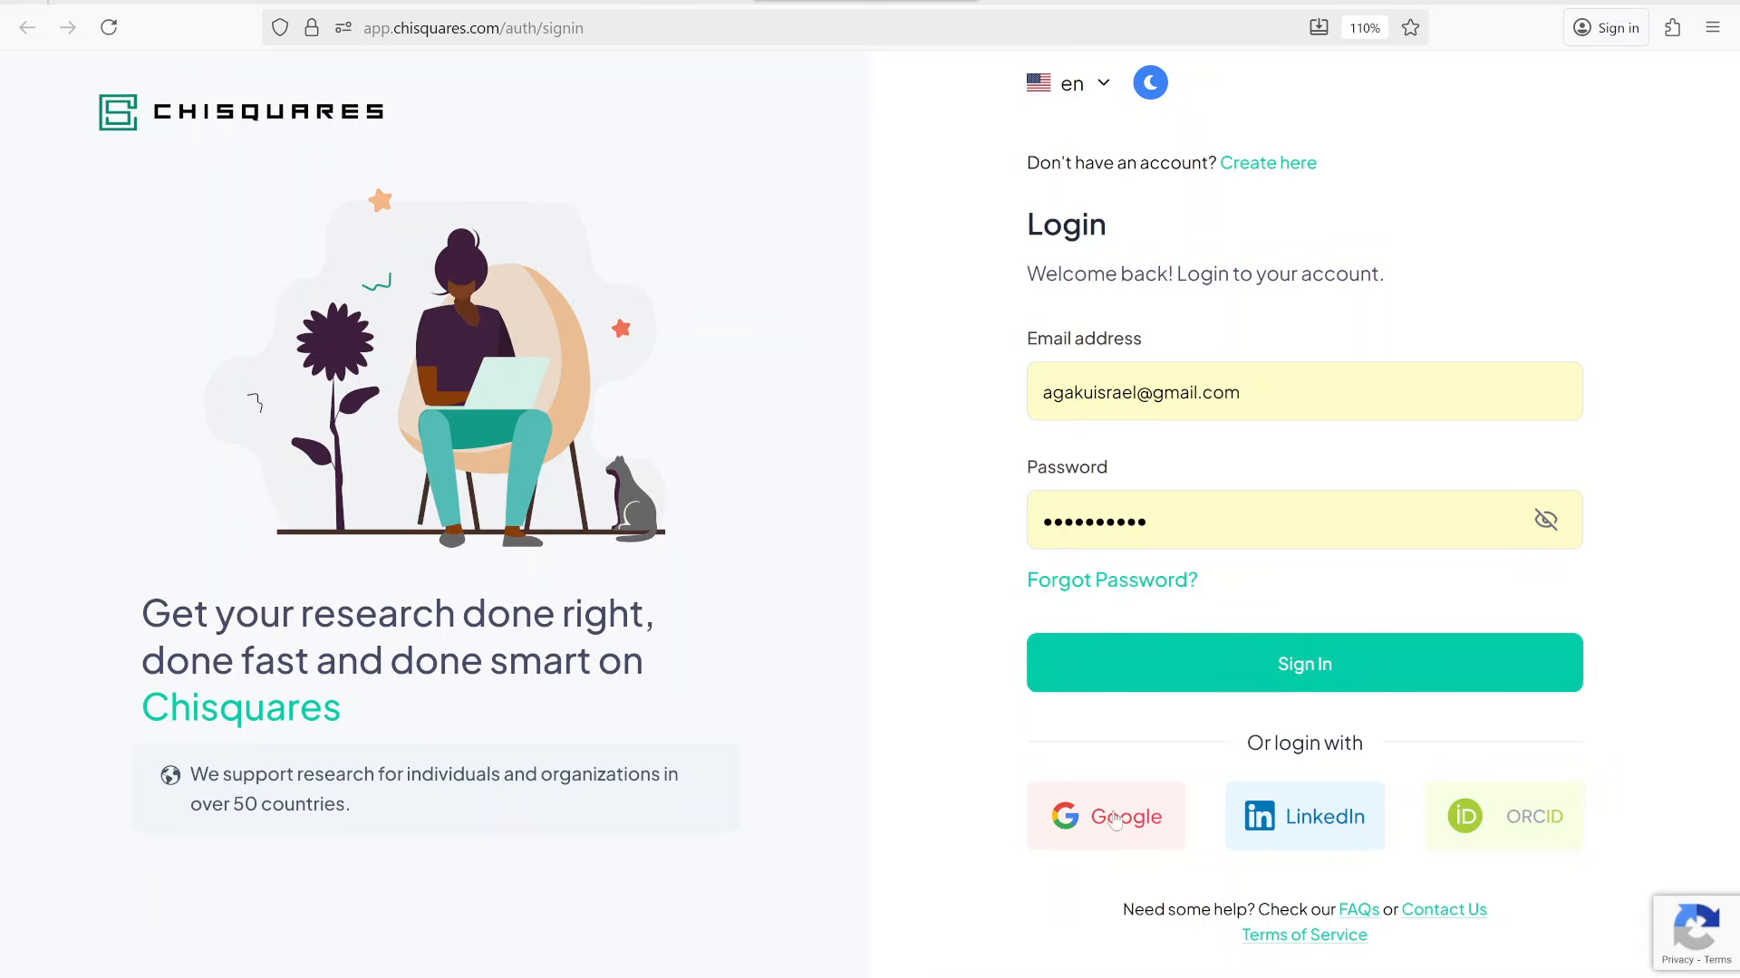
{"action": "left_click", "coordinate": [1114, 818]}
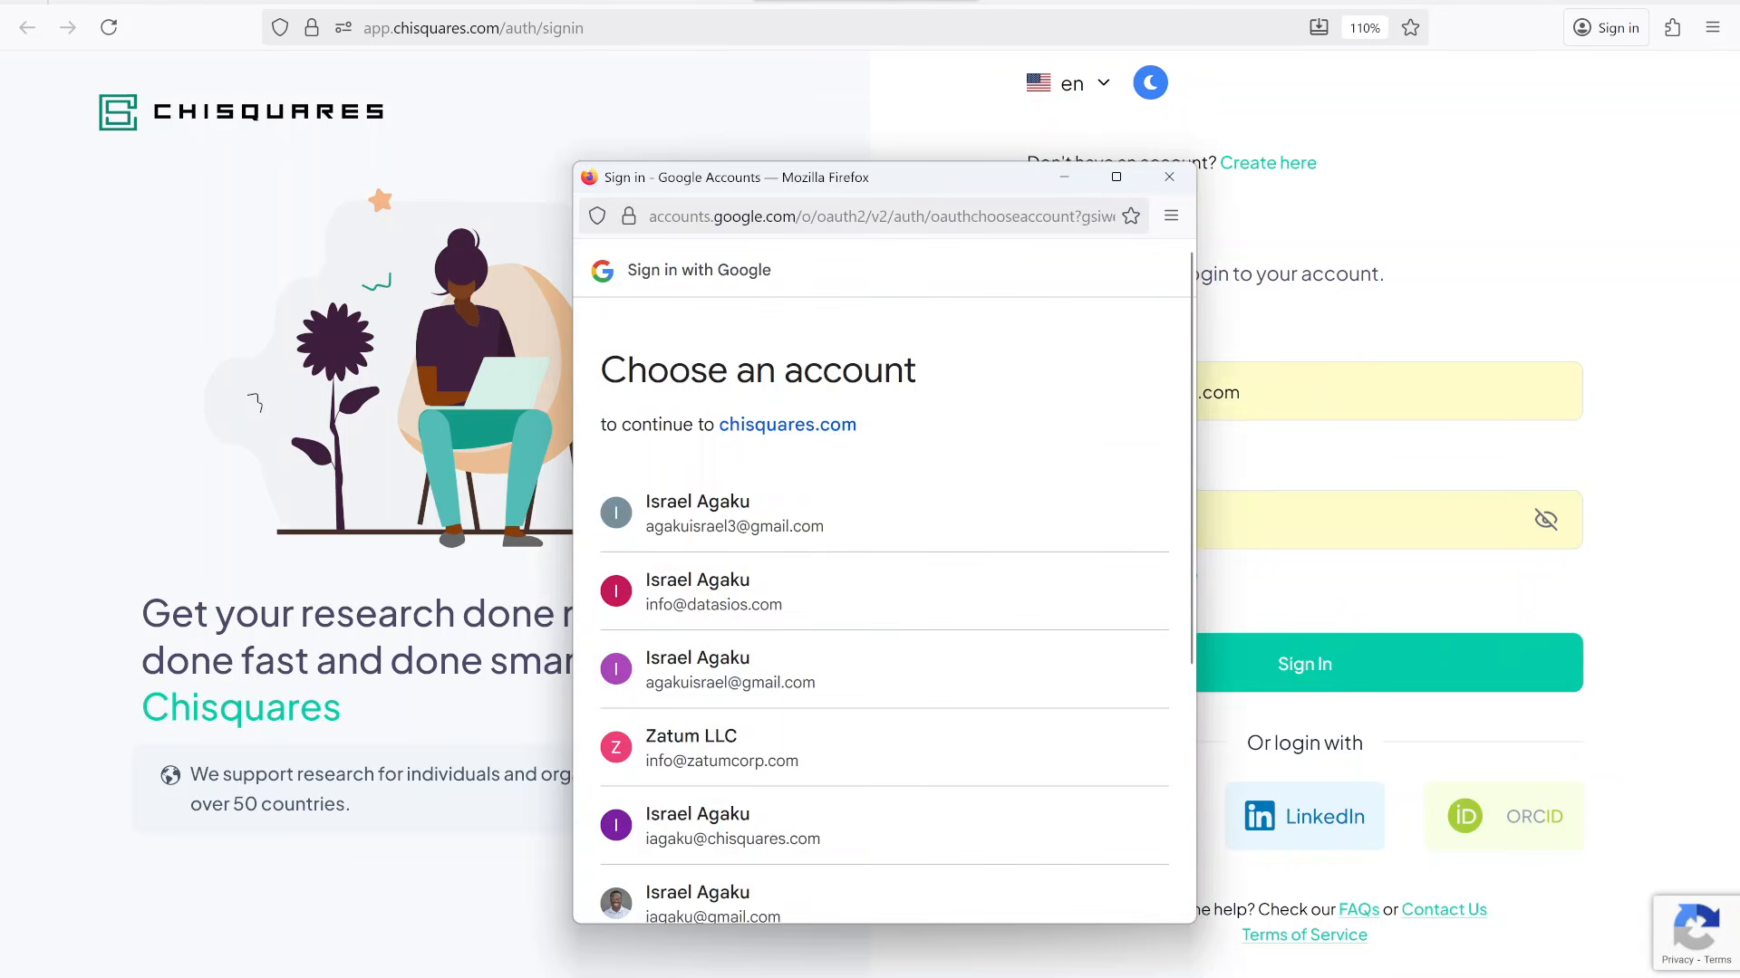
{"action": "left_click", "coordinate": [735, 548]}
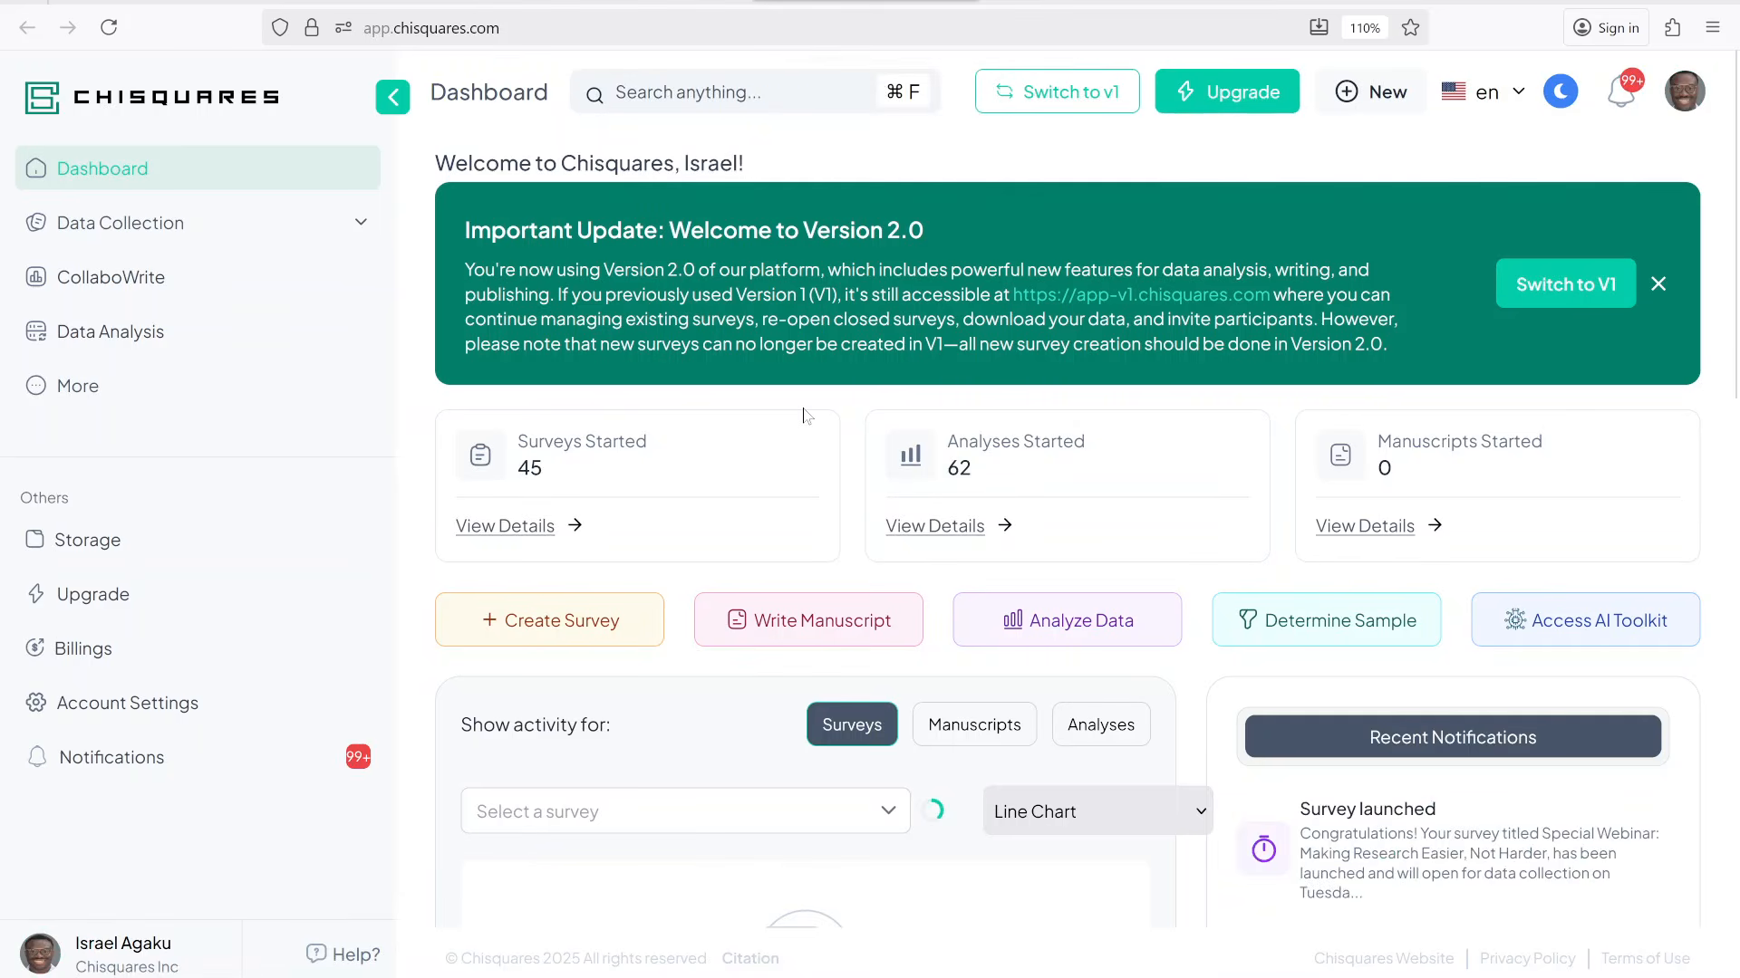
Open the NHIS Data Challenge data analysis project and decline the adjustment for complex survey design variables
{"action": "left_click", "coordinate": [96, 341]}
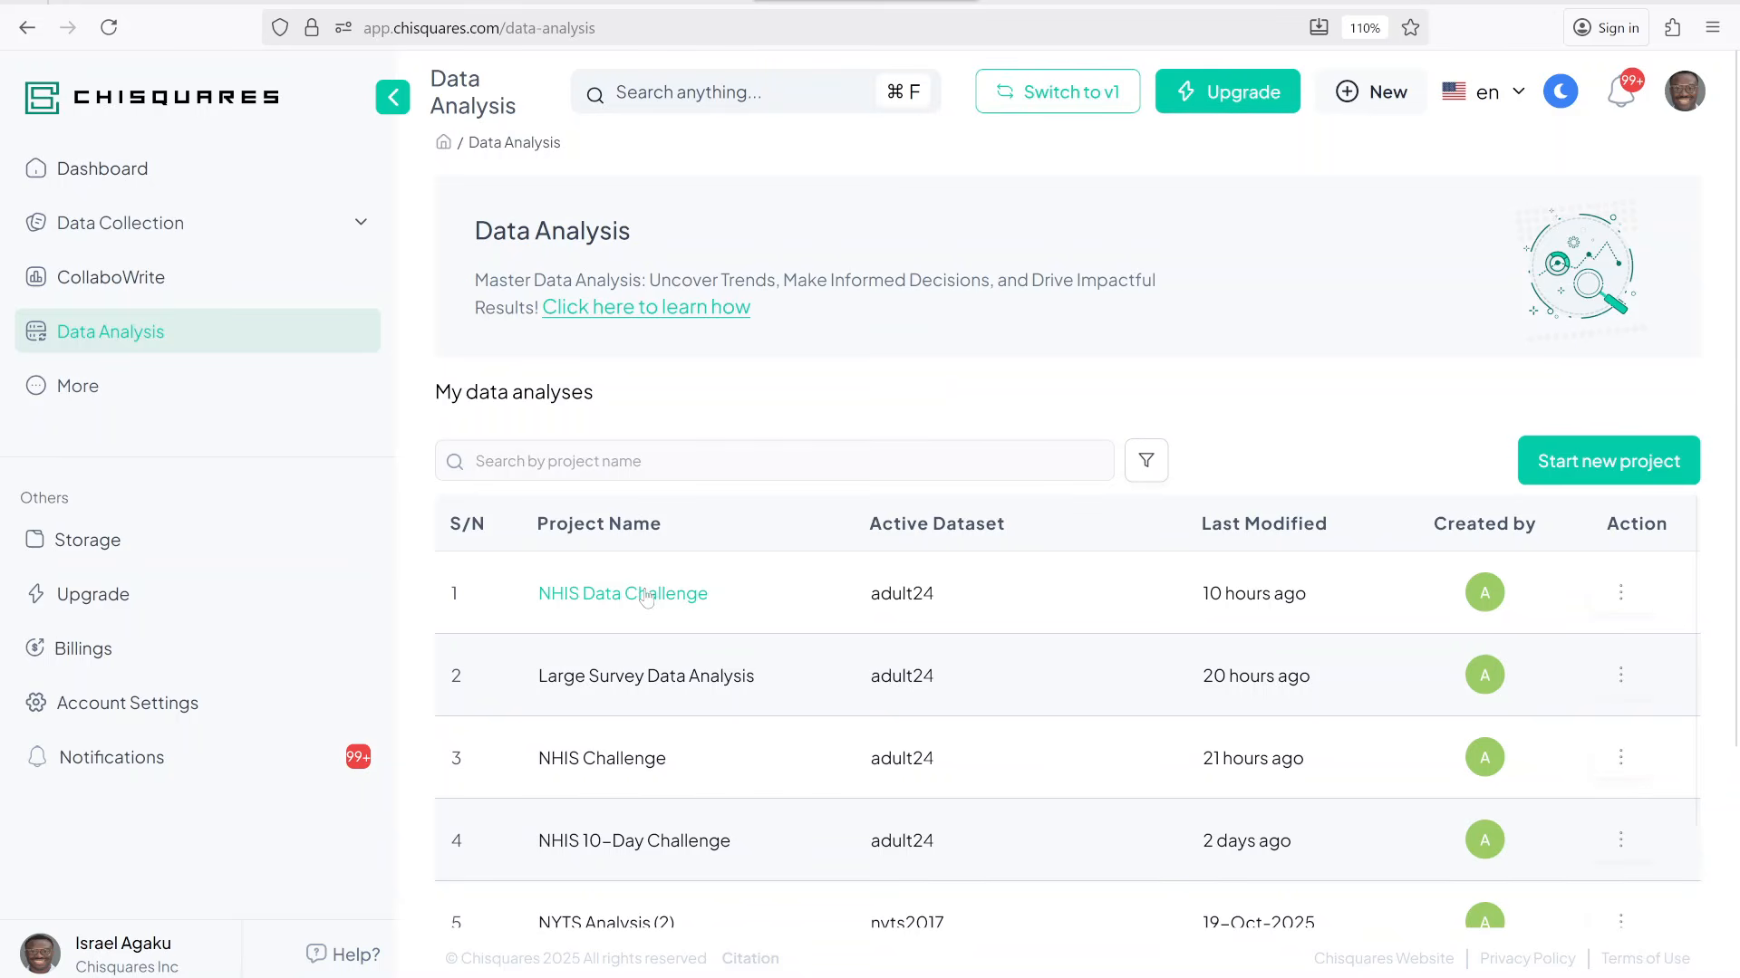
{"action": "left_click", "coordinate": [646, 596]}
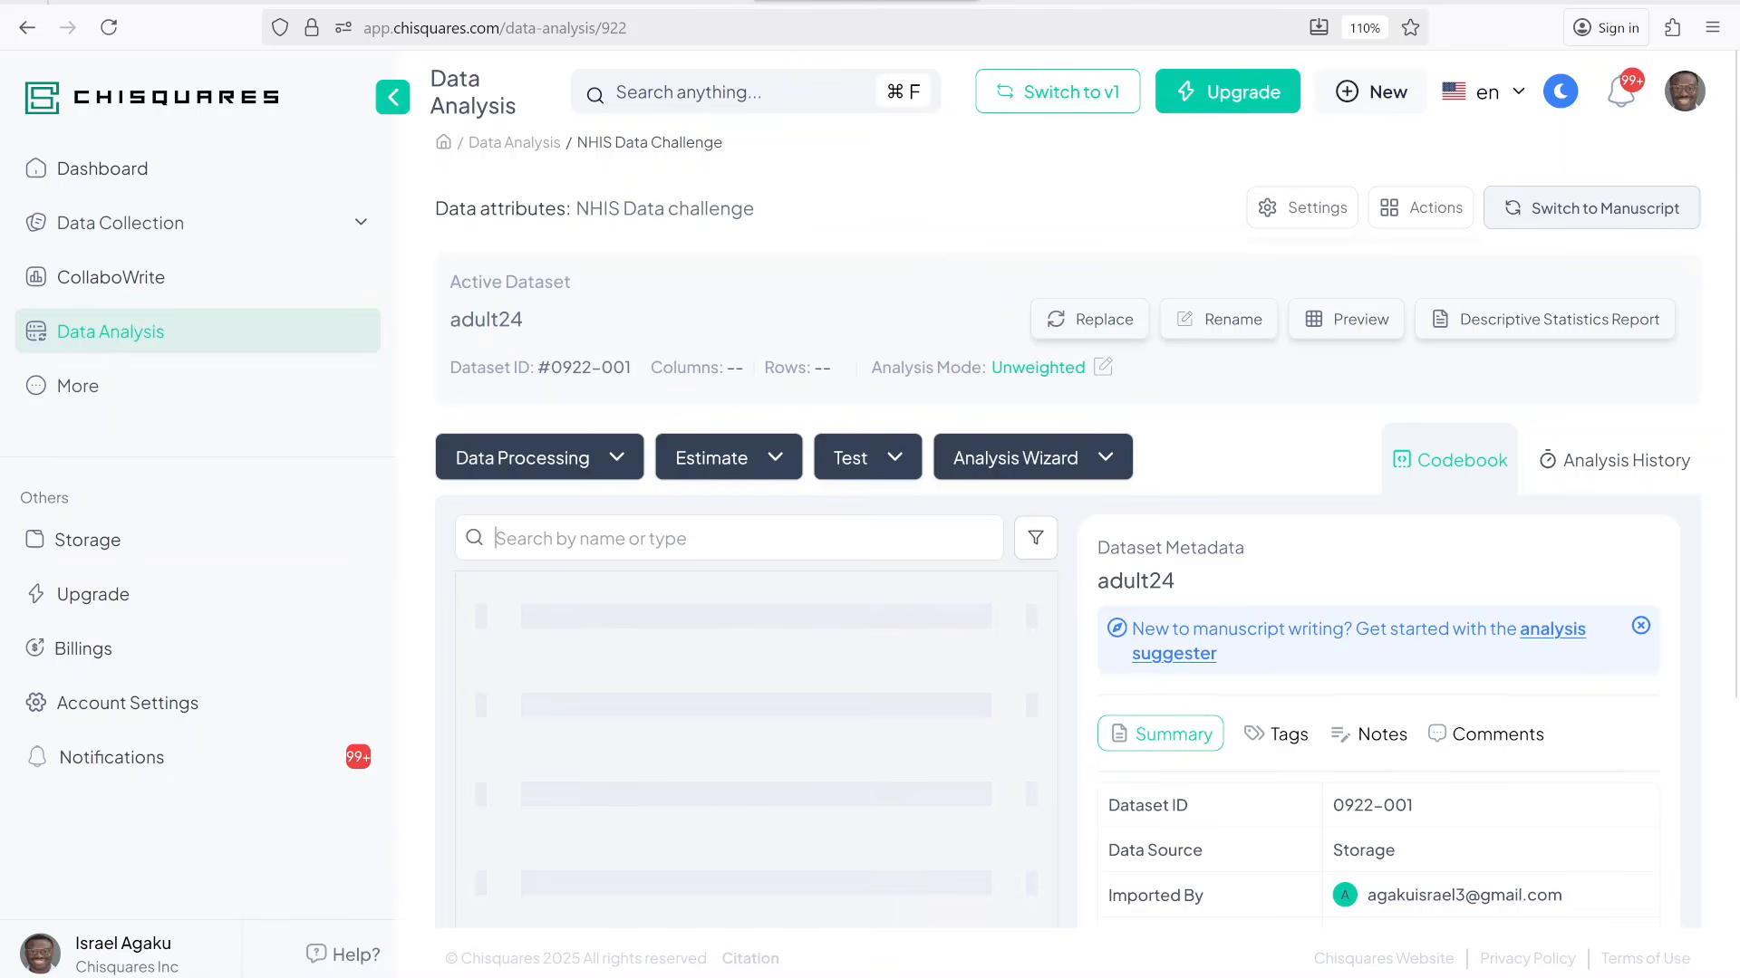
{"action": "scroll", "coordinate": [911, 569], "scroll_direction": "down", "scroll_amount": 2}
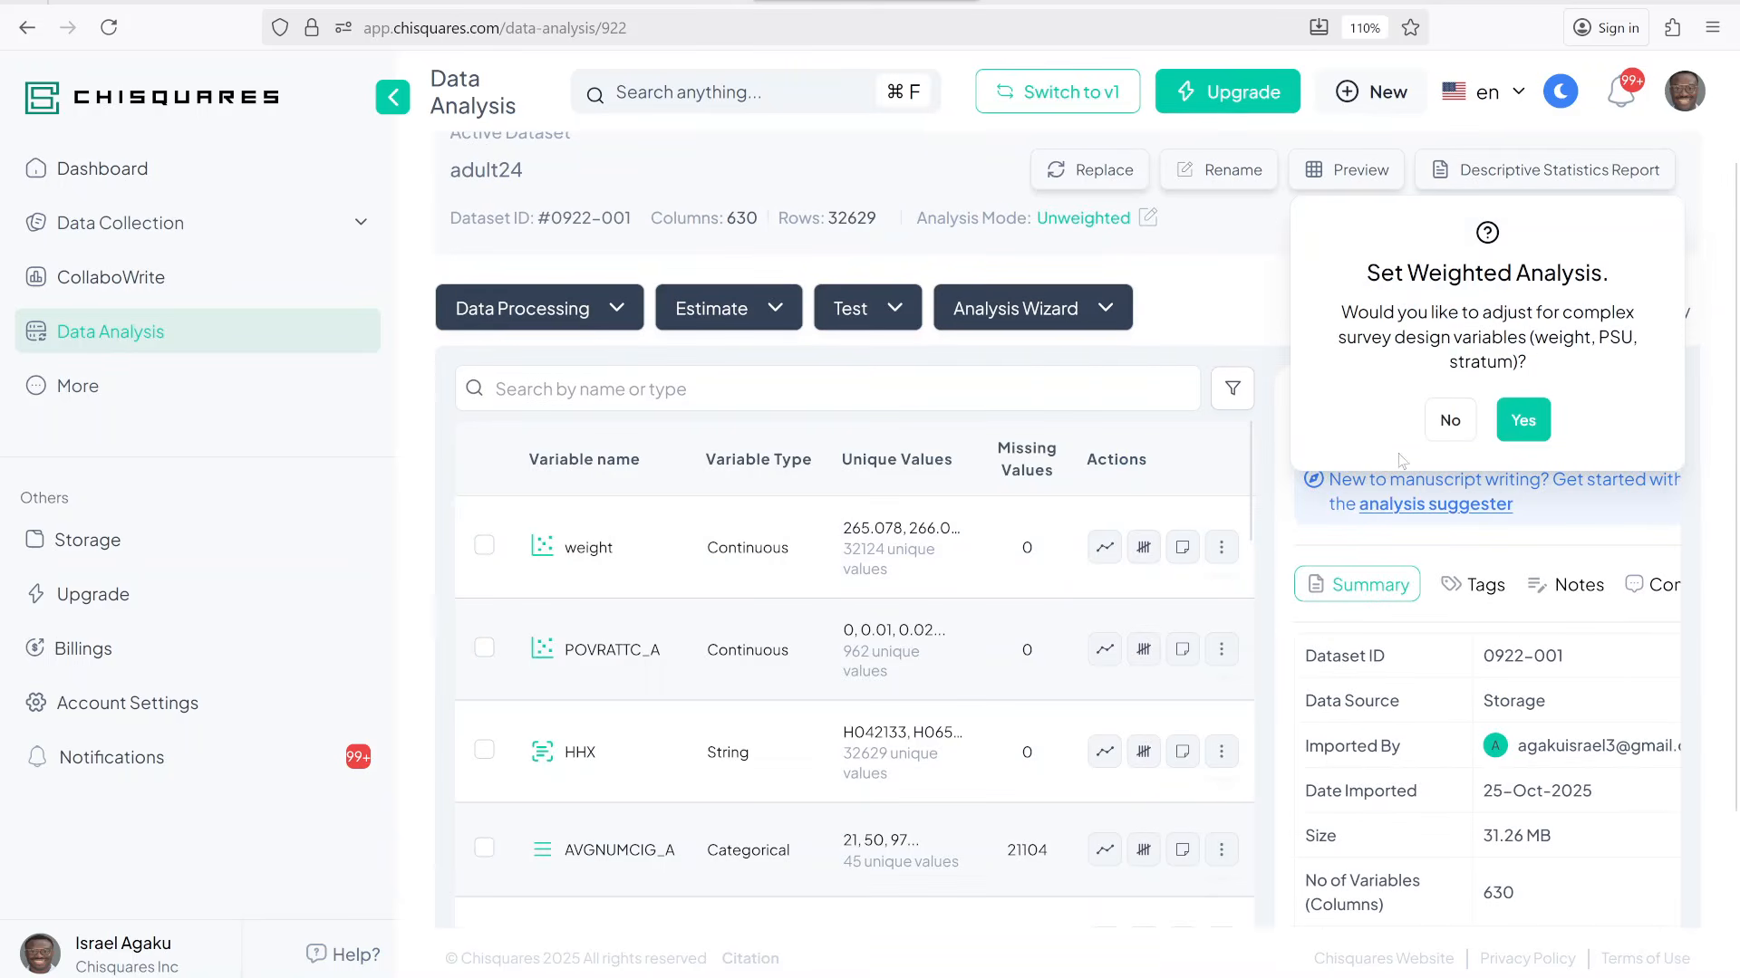
{"action": "left_click", "coordinate": [1442, 426]}
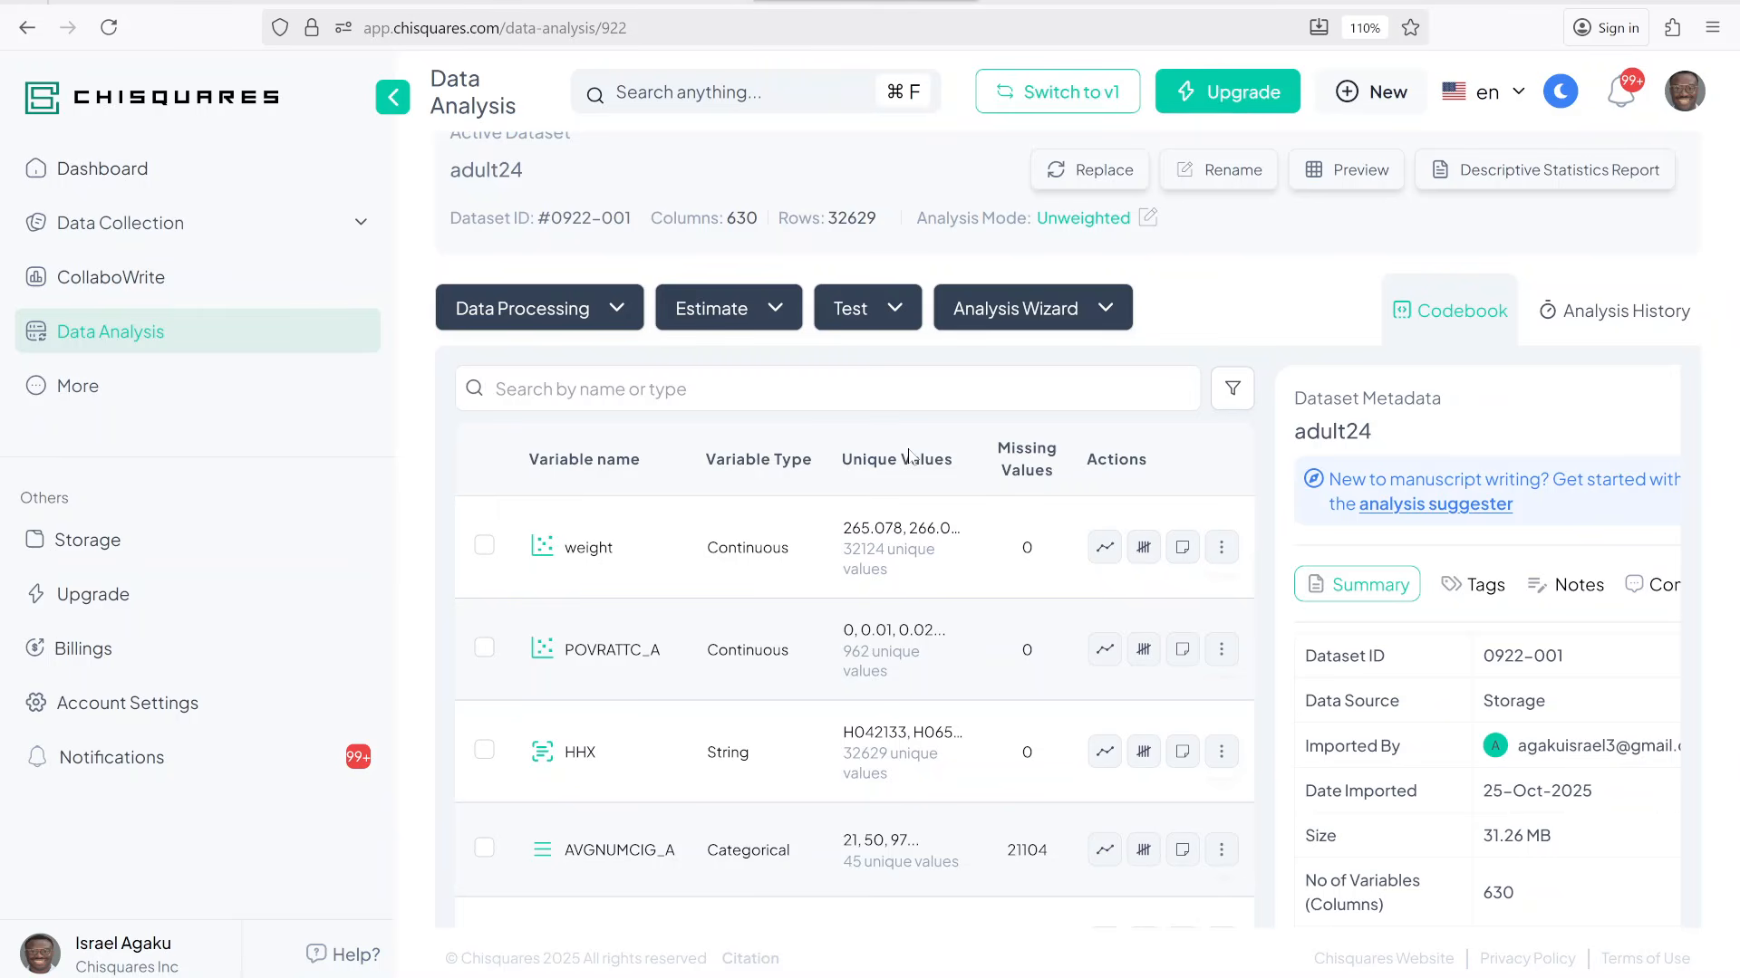
Examine the binary recode setup for AVGNUMCIG_A, including its categories and the Absence and Presence drop boxes, and close it without recoding
{"action": "left_click", "coordinate": [538, 312]}
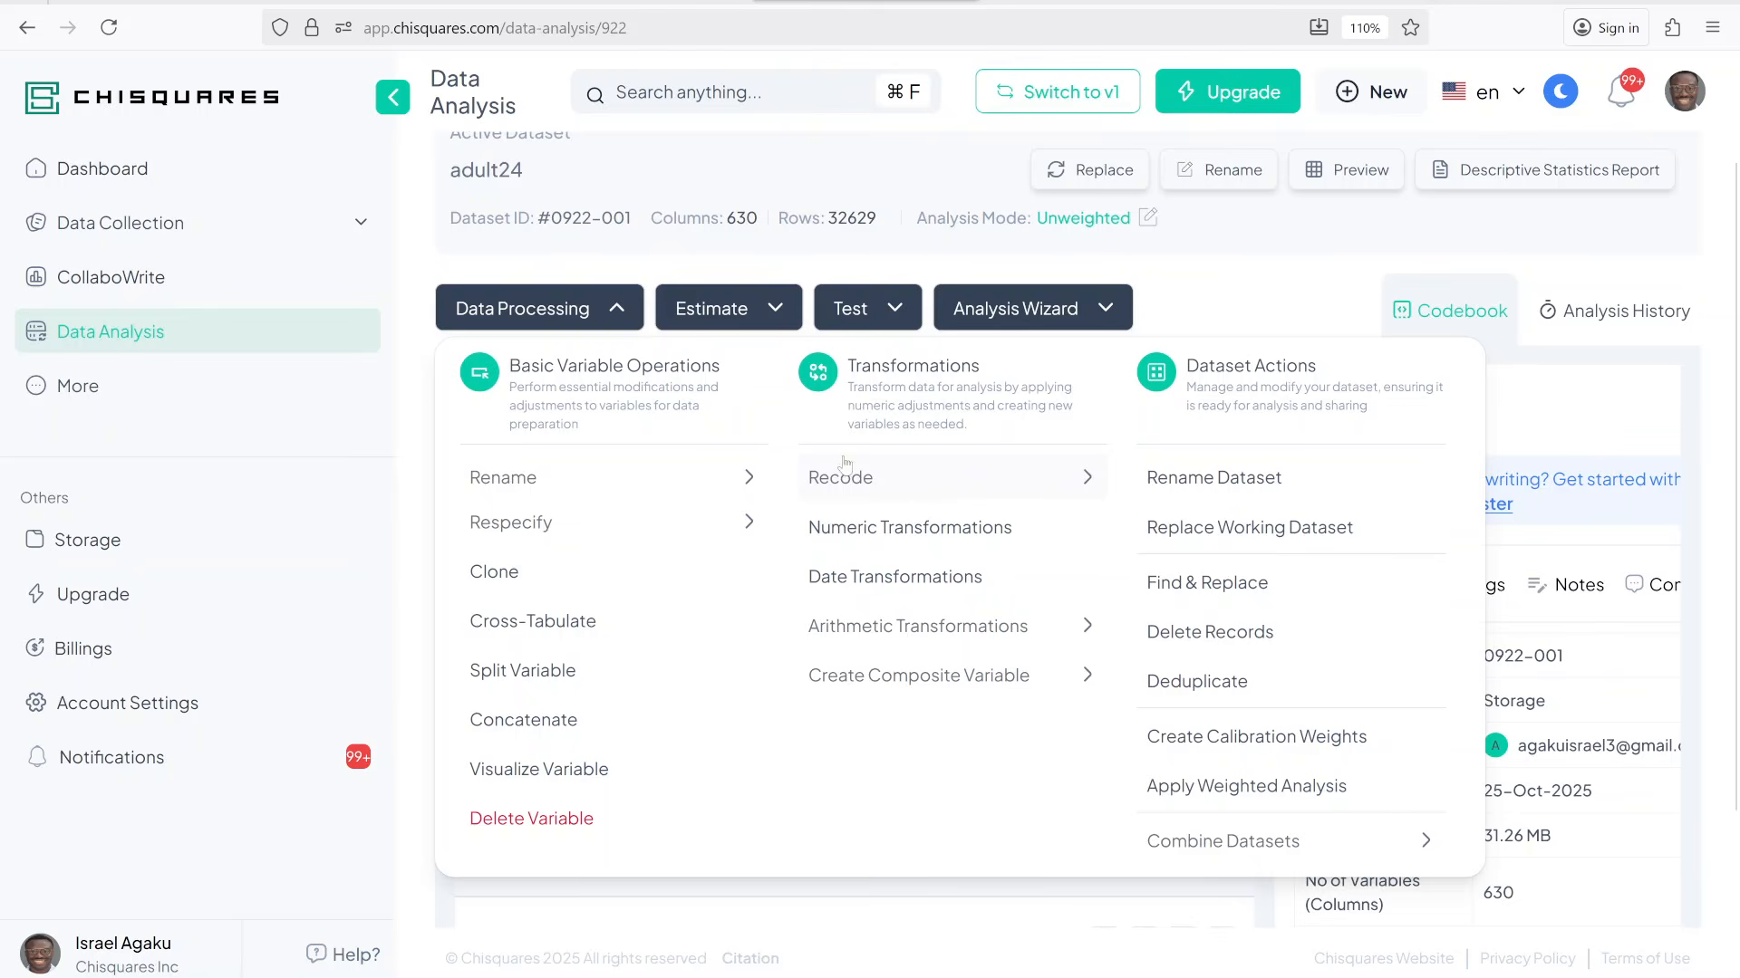
{"action": "left_click", "coordinate": [849, 488]}
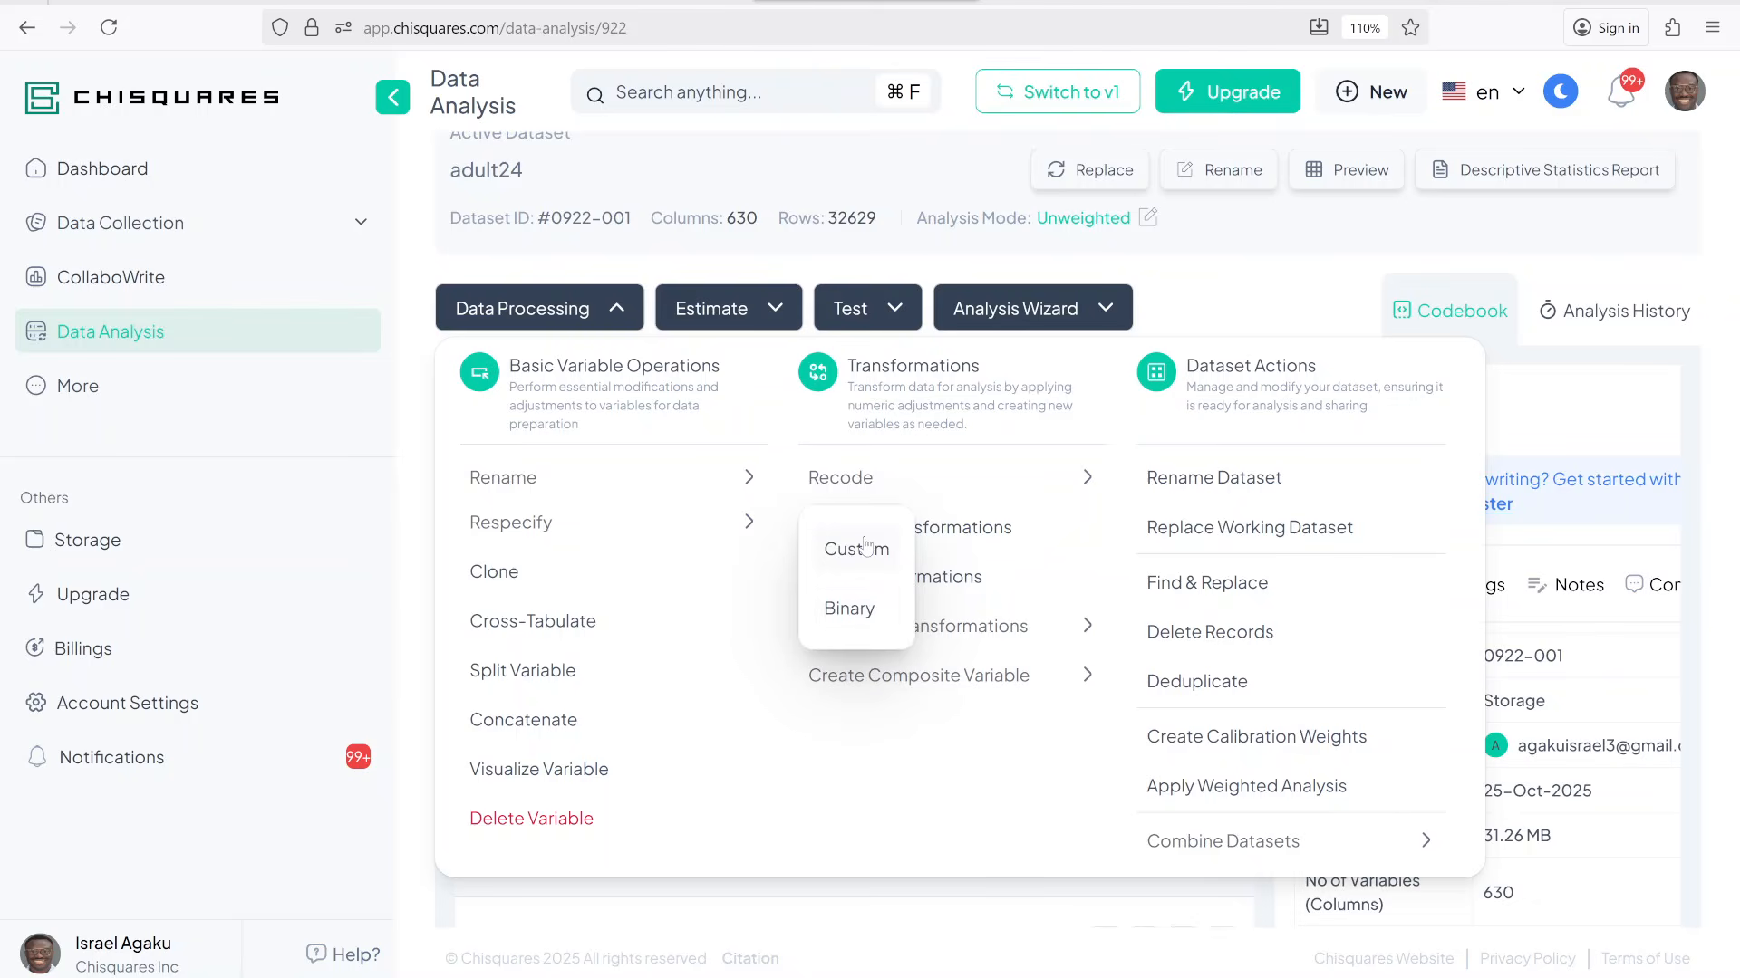
{"action": "left_click", "coordinate": [849, 611]}
{"action": "left_click", "coordinate": [623, 629]}
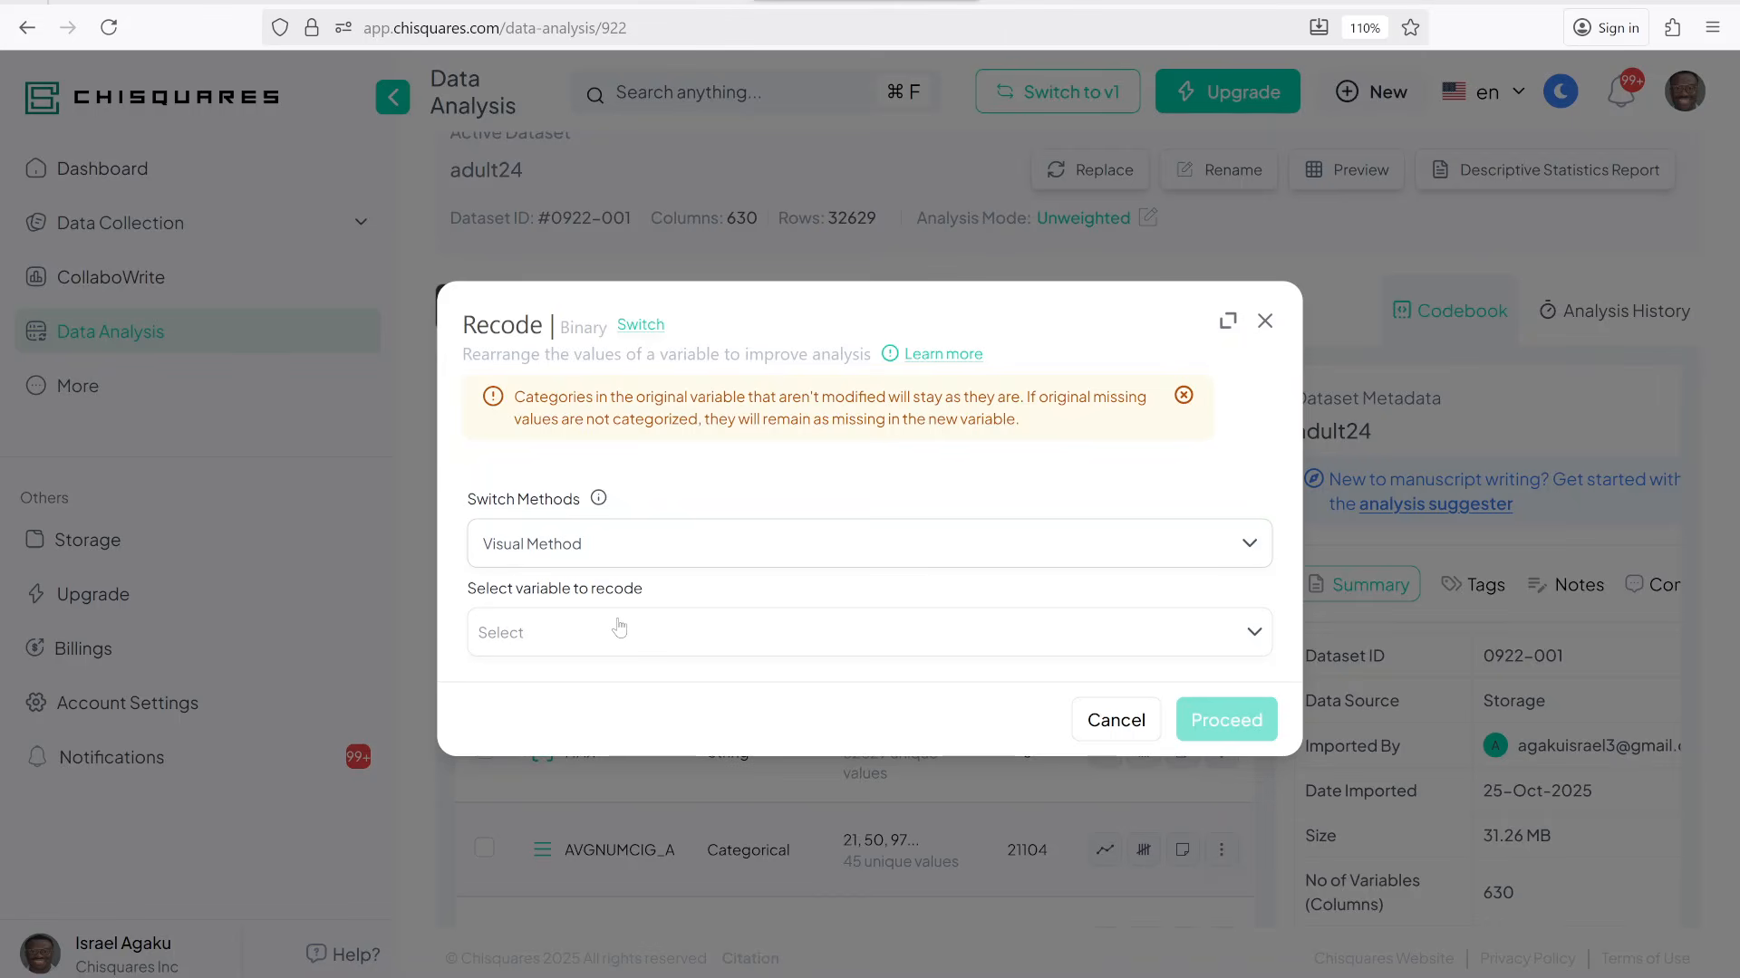
{"action": "left_click", "coordinate": [648, 671]}
{"action": "left_click", "coordinate": [1117, 403]}
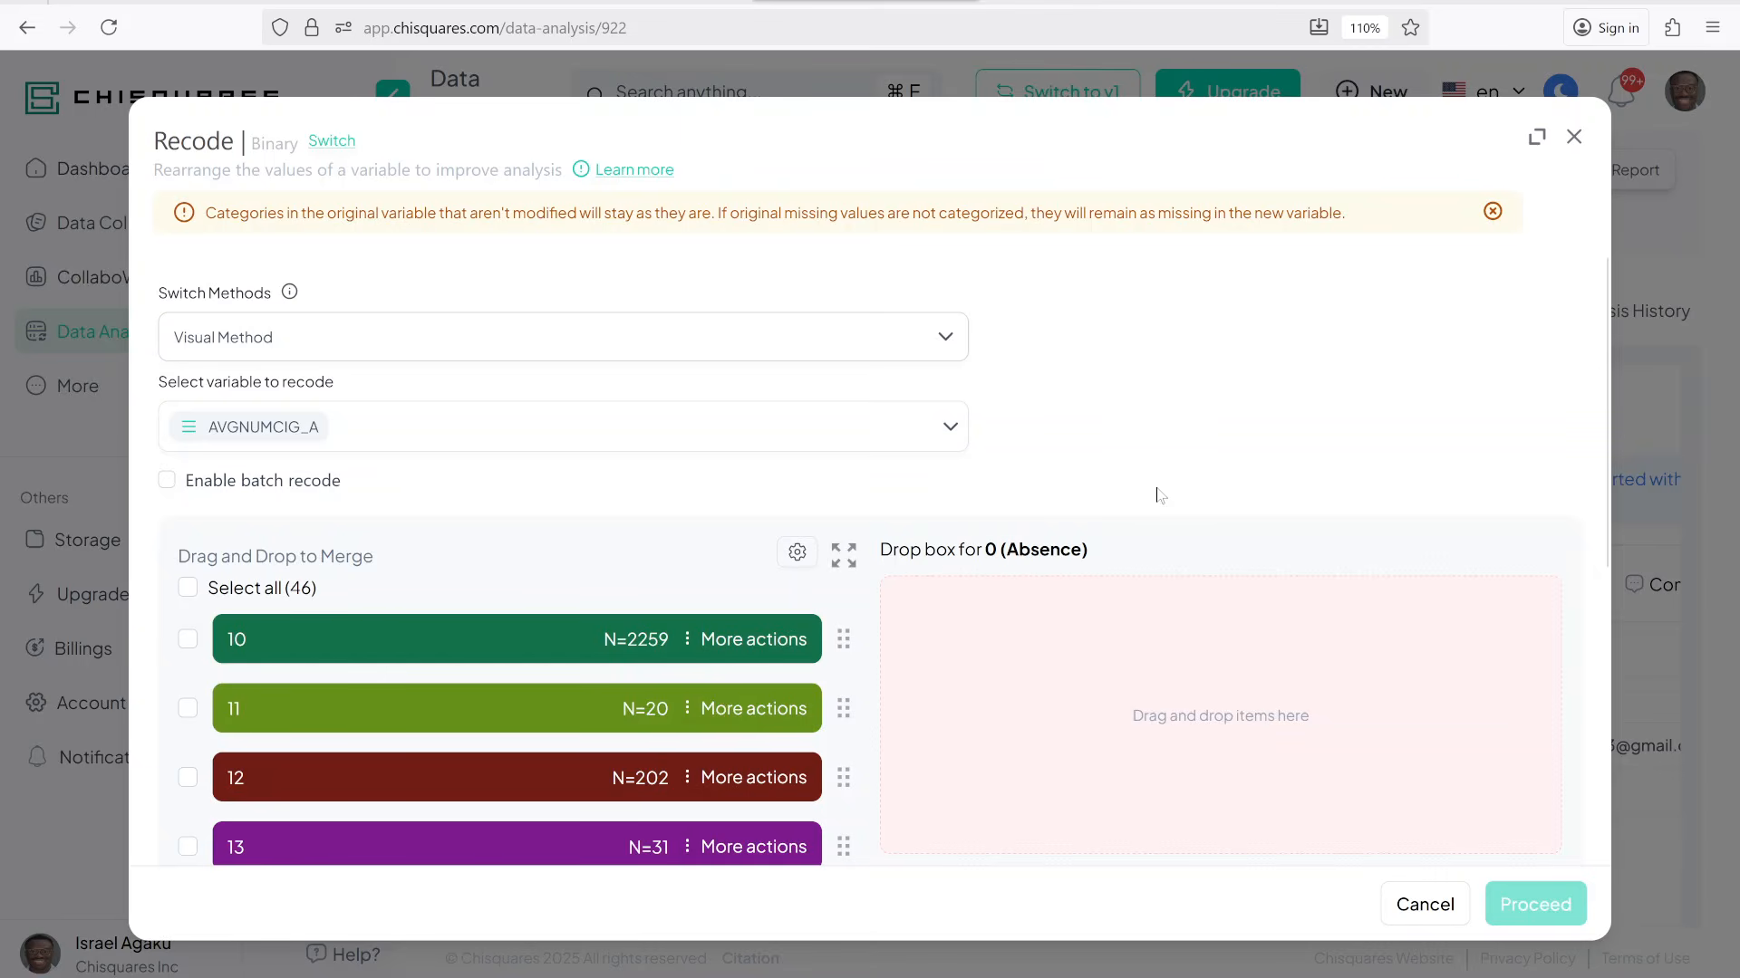
{"action": "scroll", "coordinate": [1149, 498], "scroll_direction": "down", "scroll_amount": 3}
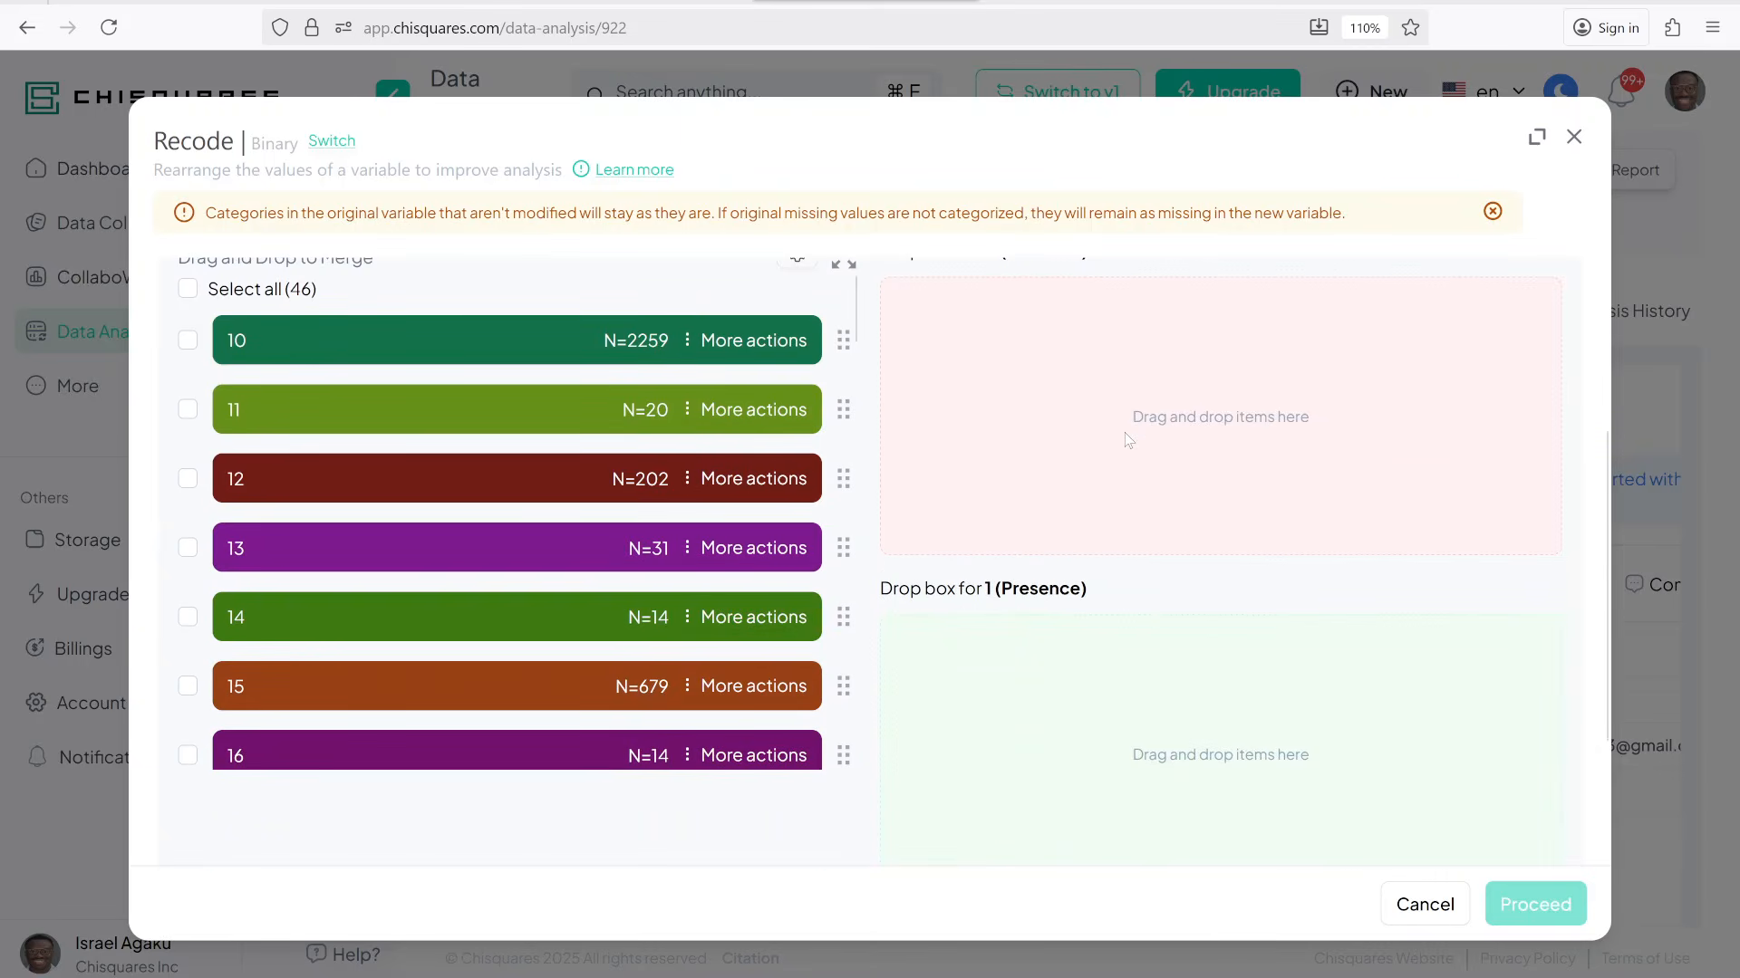
{"action": "scroll", "coordinate": [1135, 471], "scroll_direction": "up", "scroll_amount": 3}
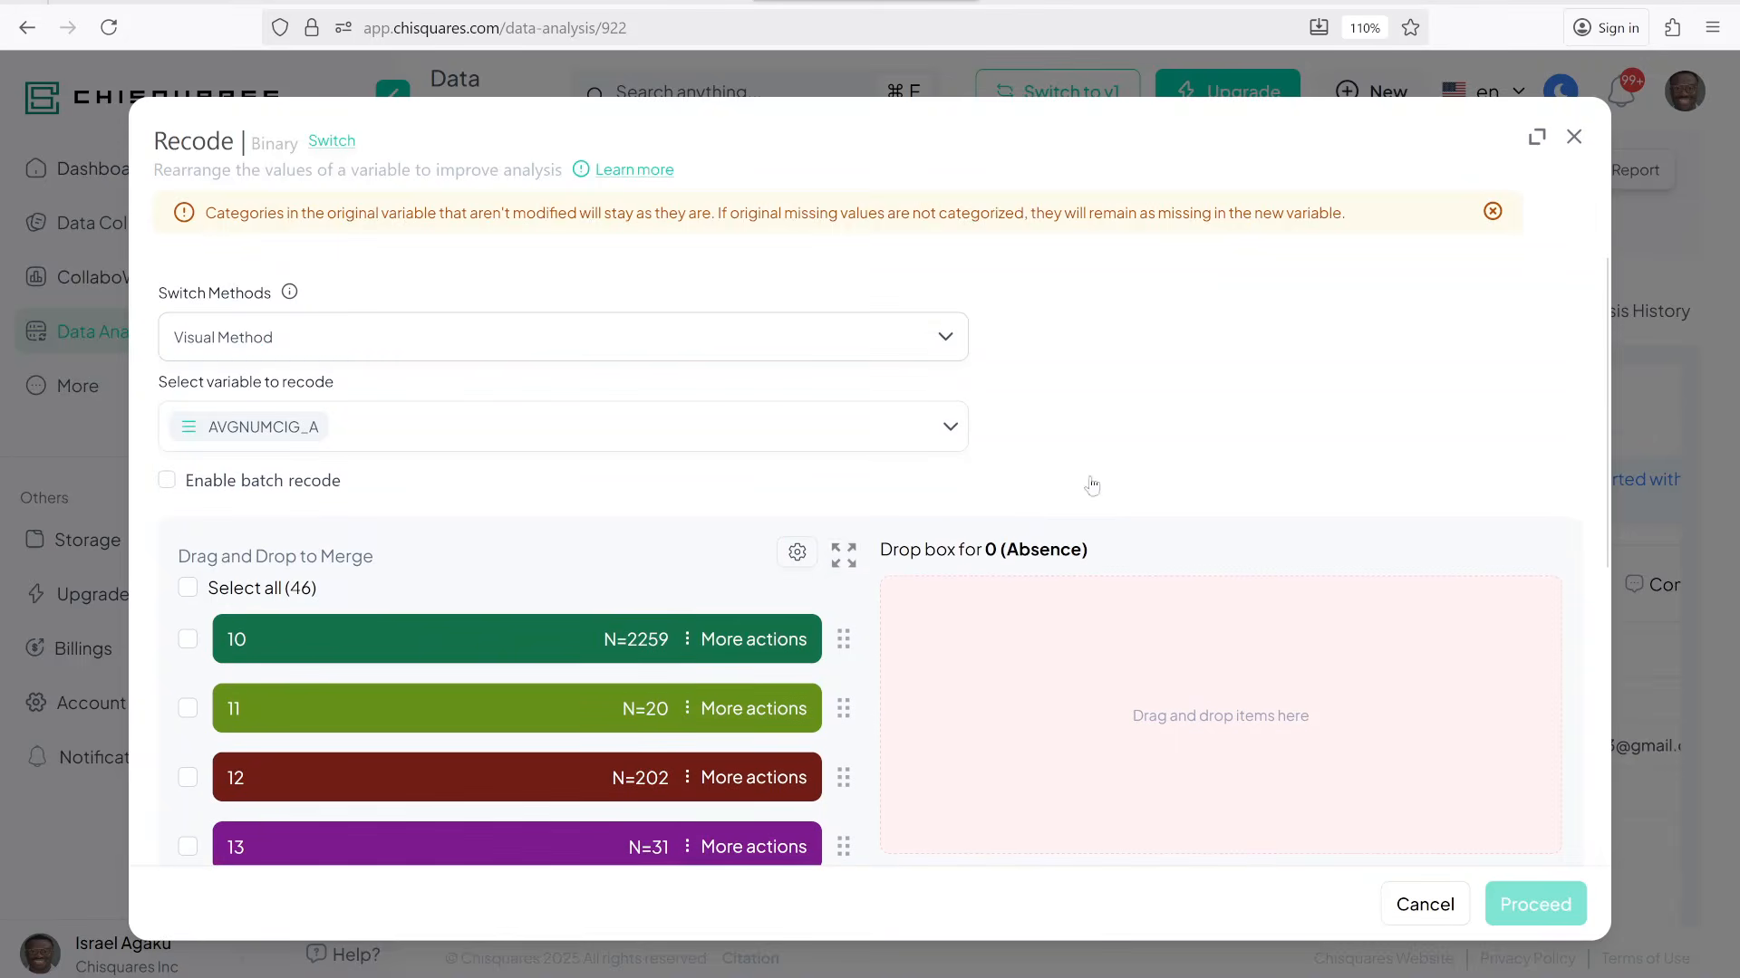
{"action": "scroll", "coordinate": [671, 472], "scroll_direction": "down", "scroll_amount": 2}
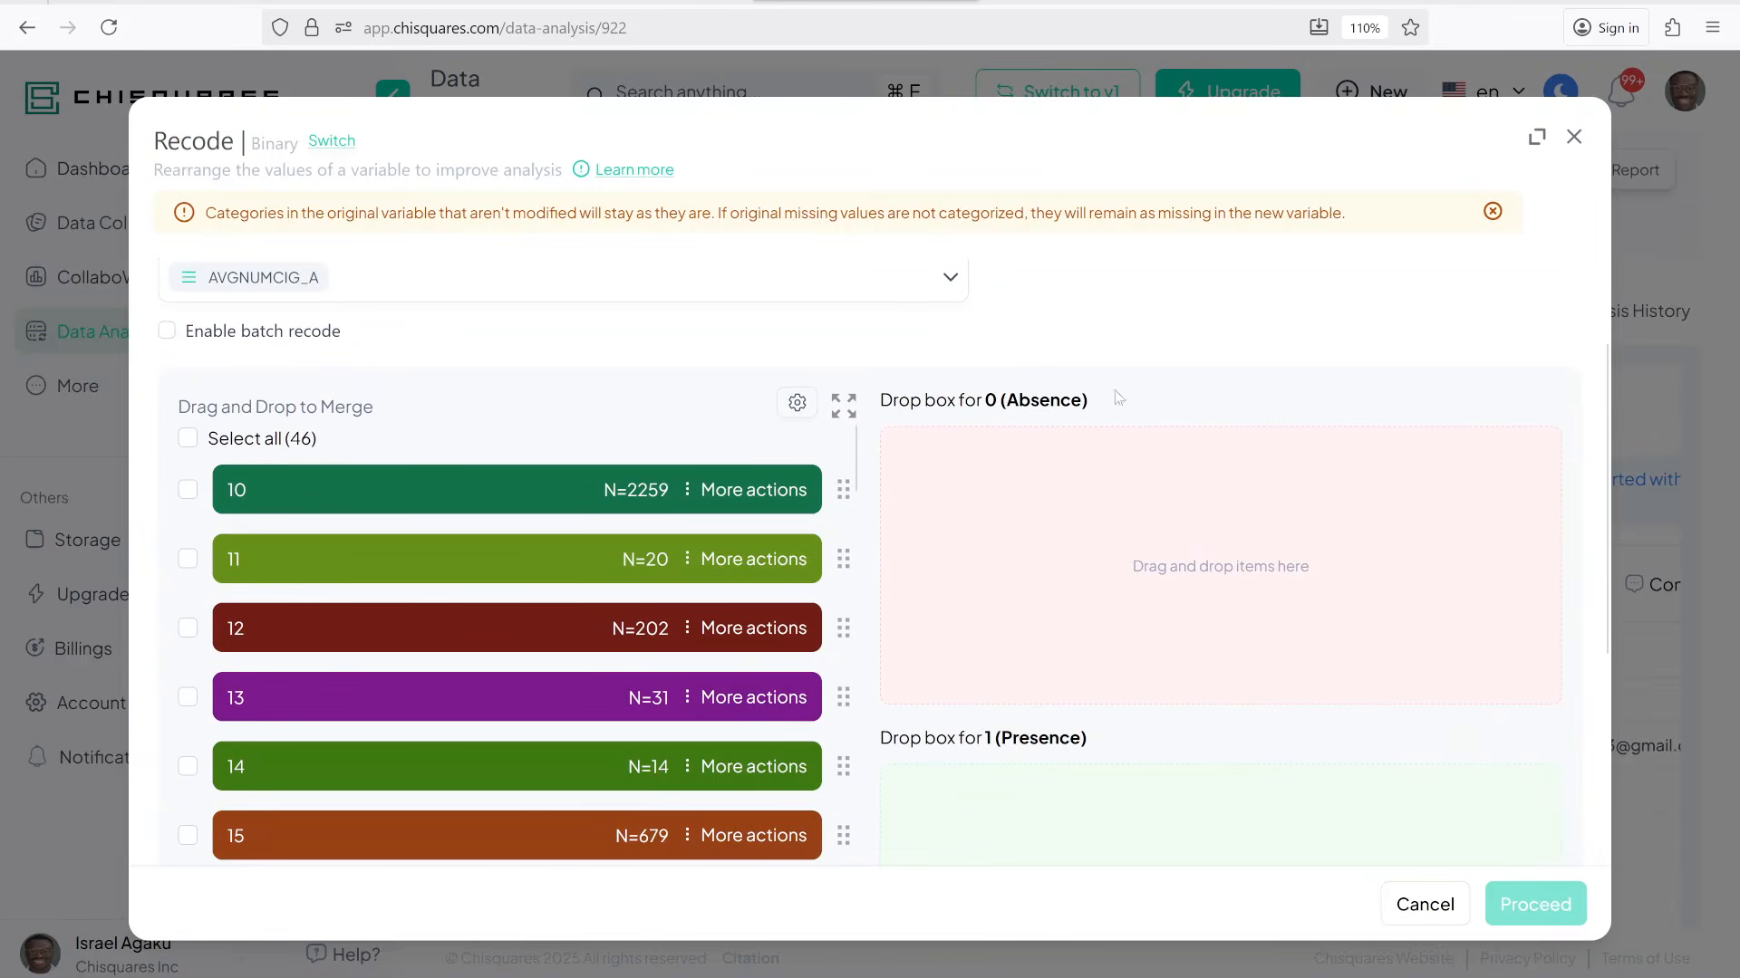
{"action": "scroll", "coordinate": [1280, 485], "scroll_direction": "down", "scroll_amount": 1}
{"action": "scroll", "coordinate": [1279, 485], "scroll_direction": "down", "scroll_amount": 3}
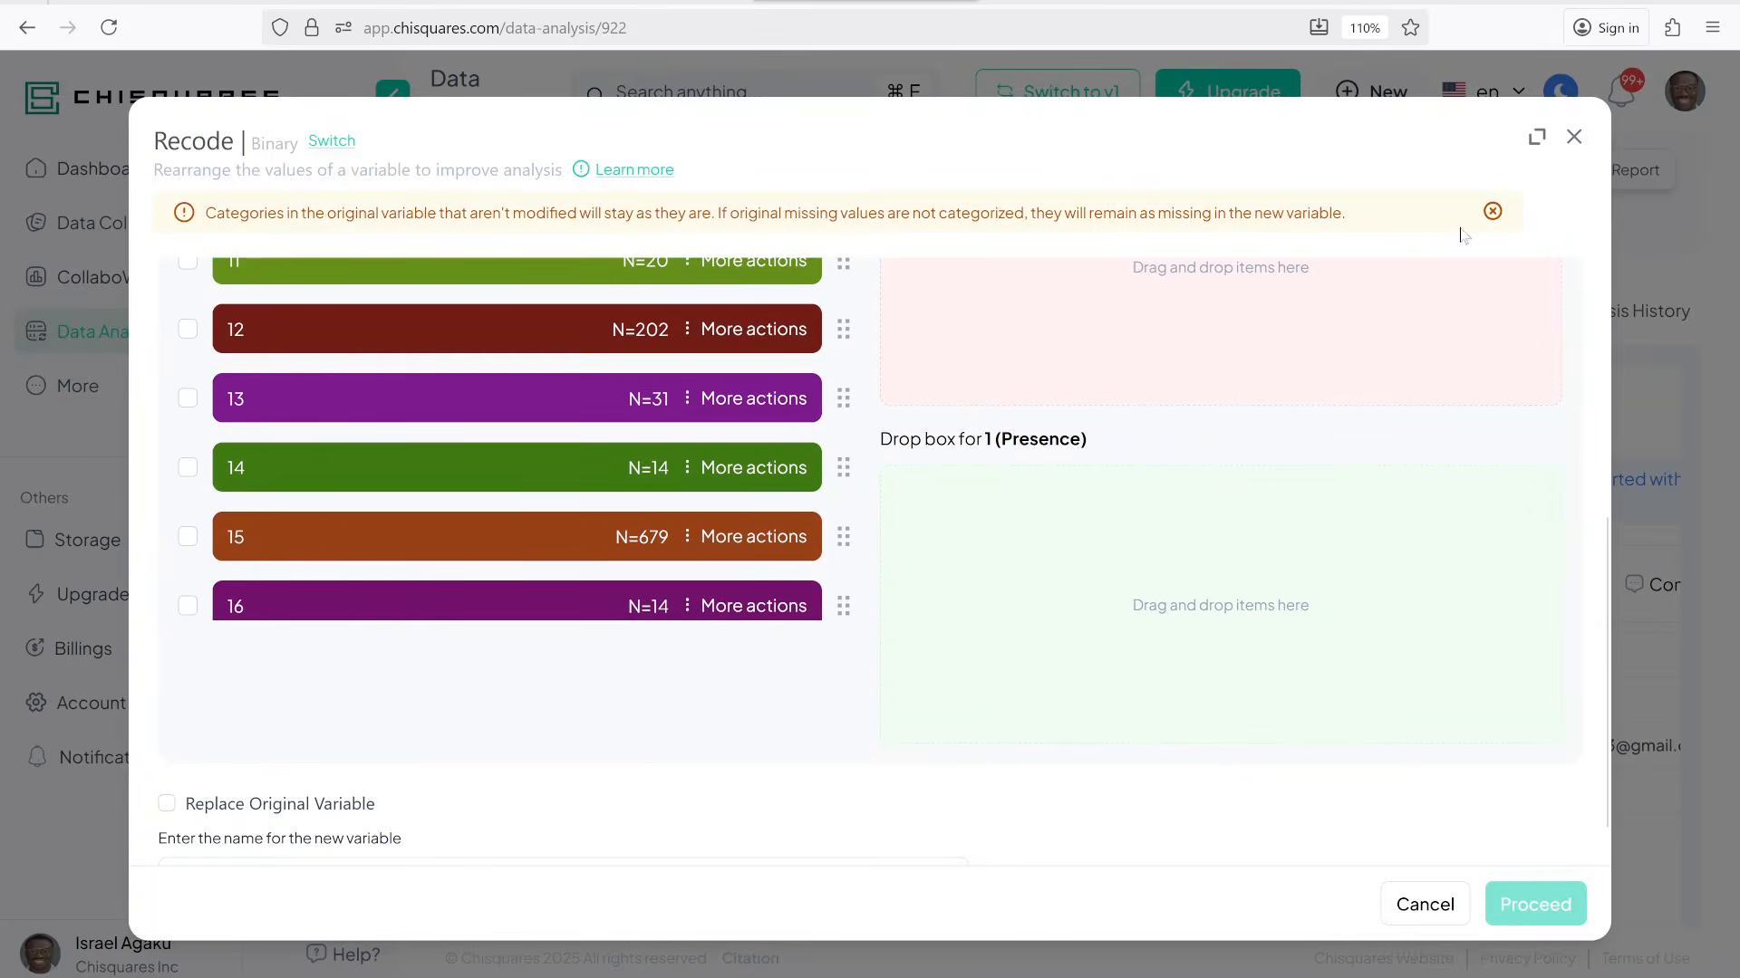
{"action": "left_click", "coordinate": [1573, 137]}
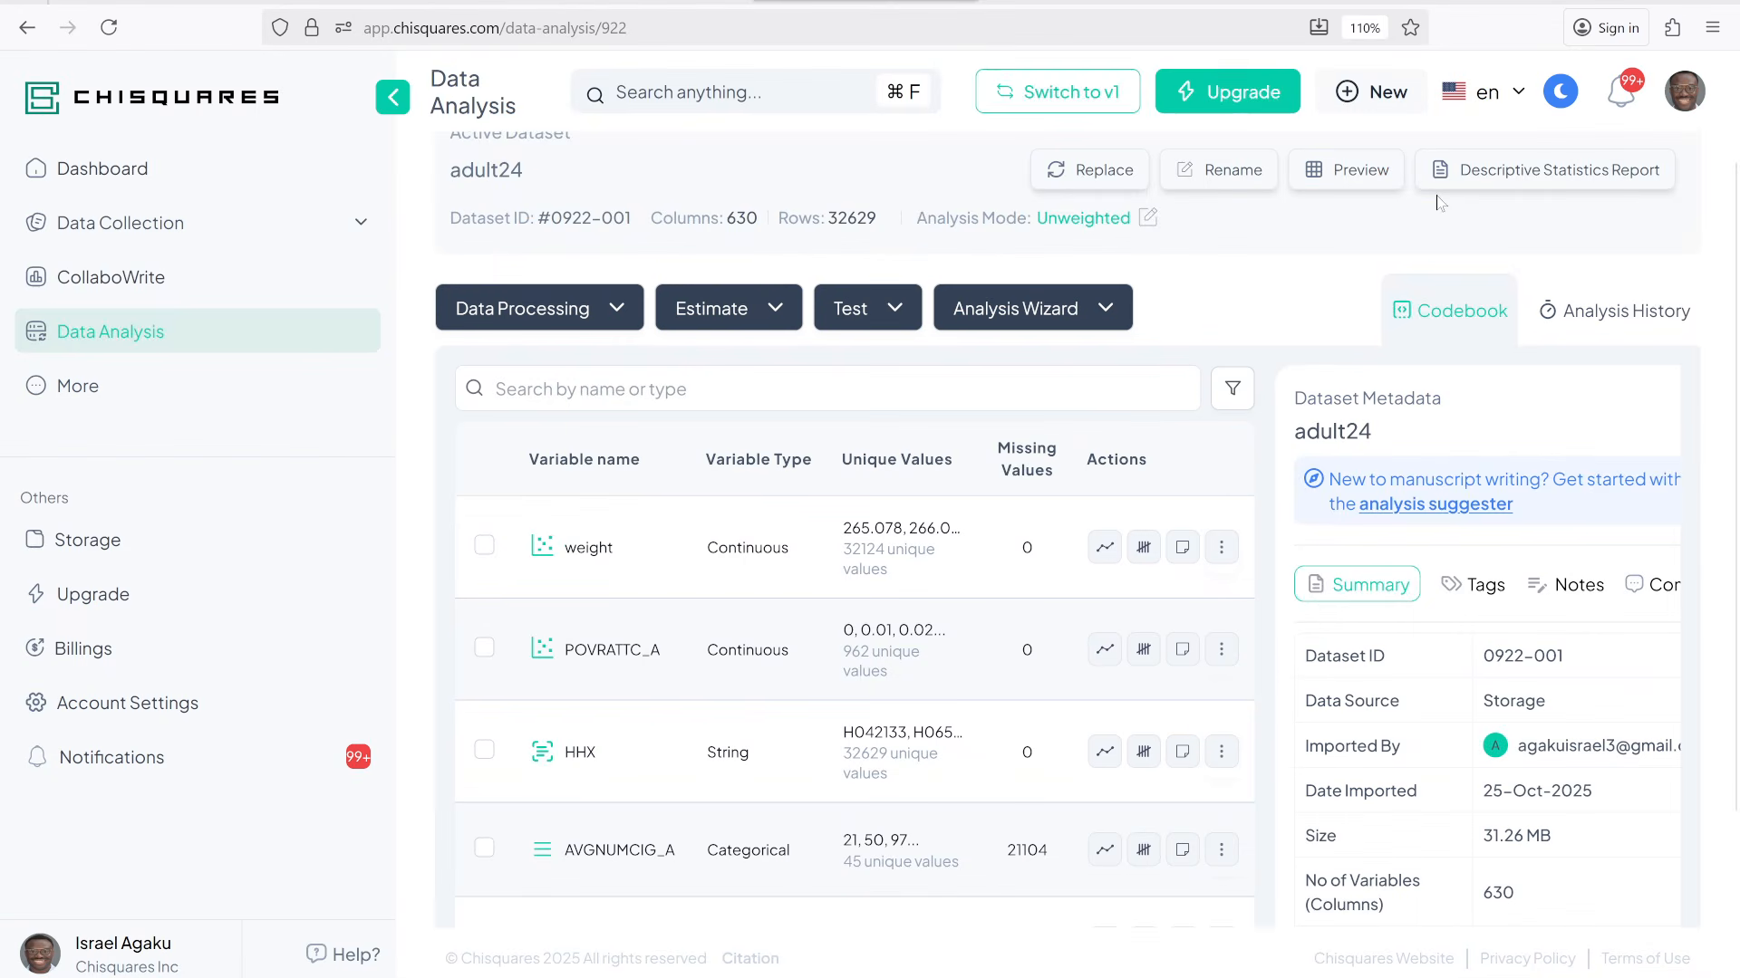
Examine the Custom and Binary recode options for the dataset and the transform actions offered for the weight variable
{"action": "left_click", "coordinate": [591, 308]}
{"action": "mouse_move", "coordinate": [865, 498]}
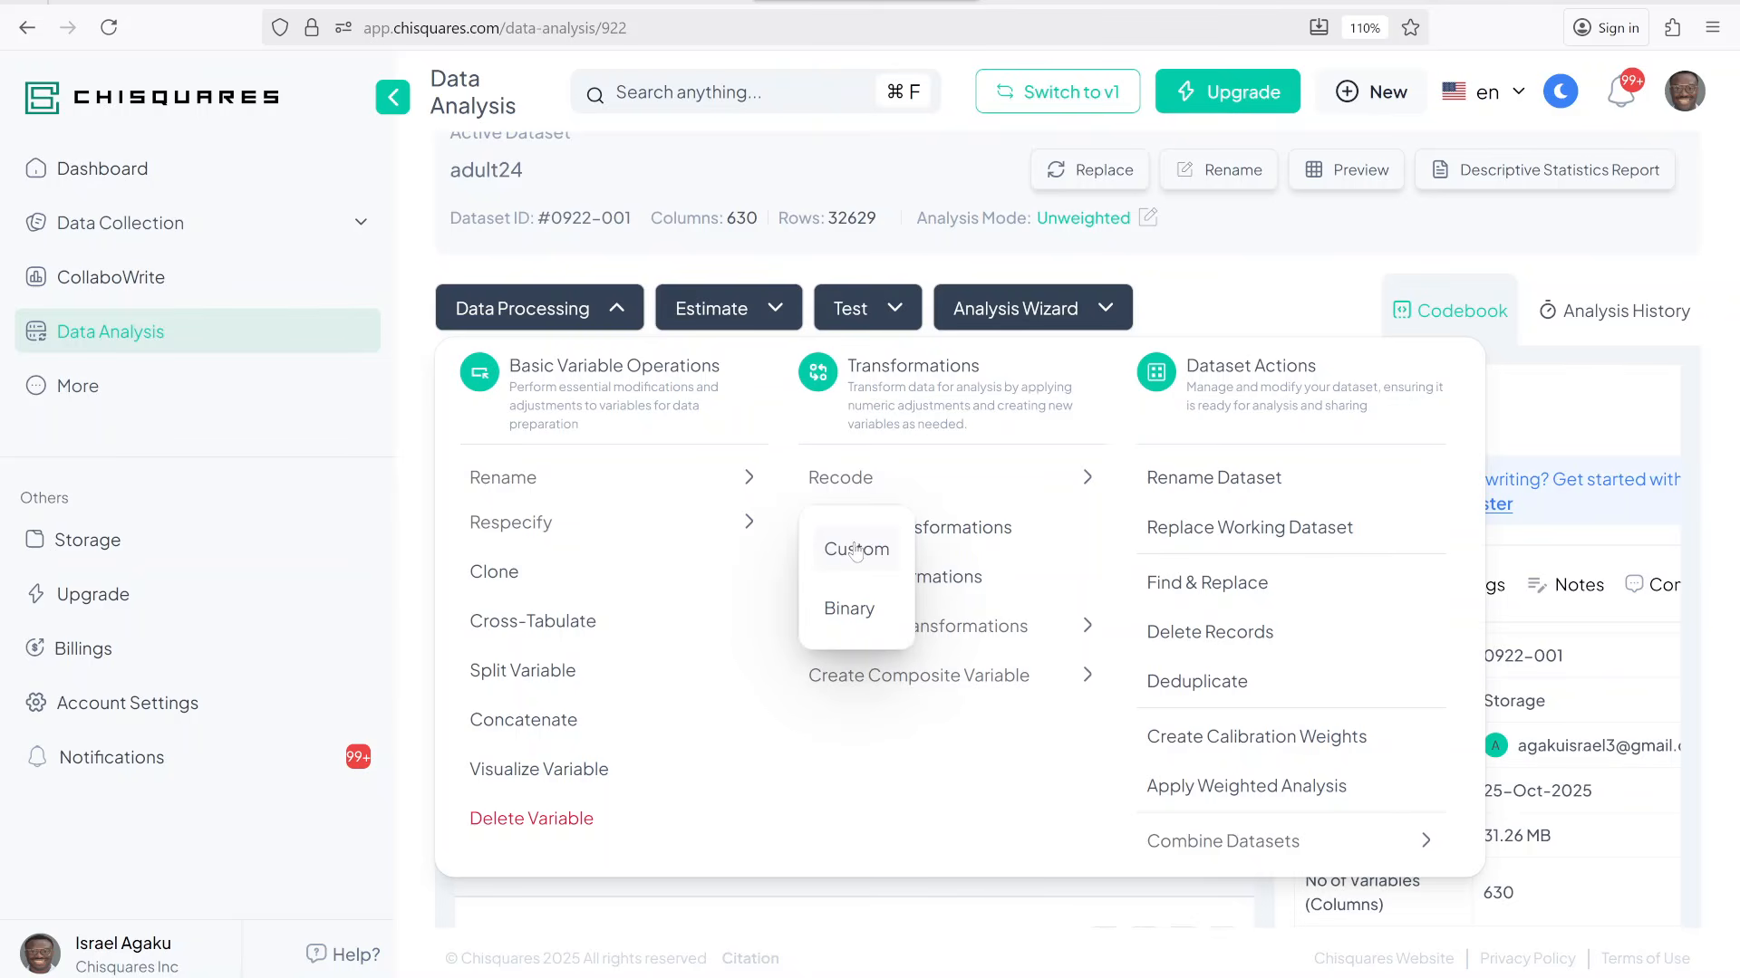
{"action": "left_click", "coordinate": [521, 310]}
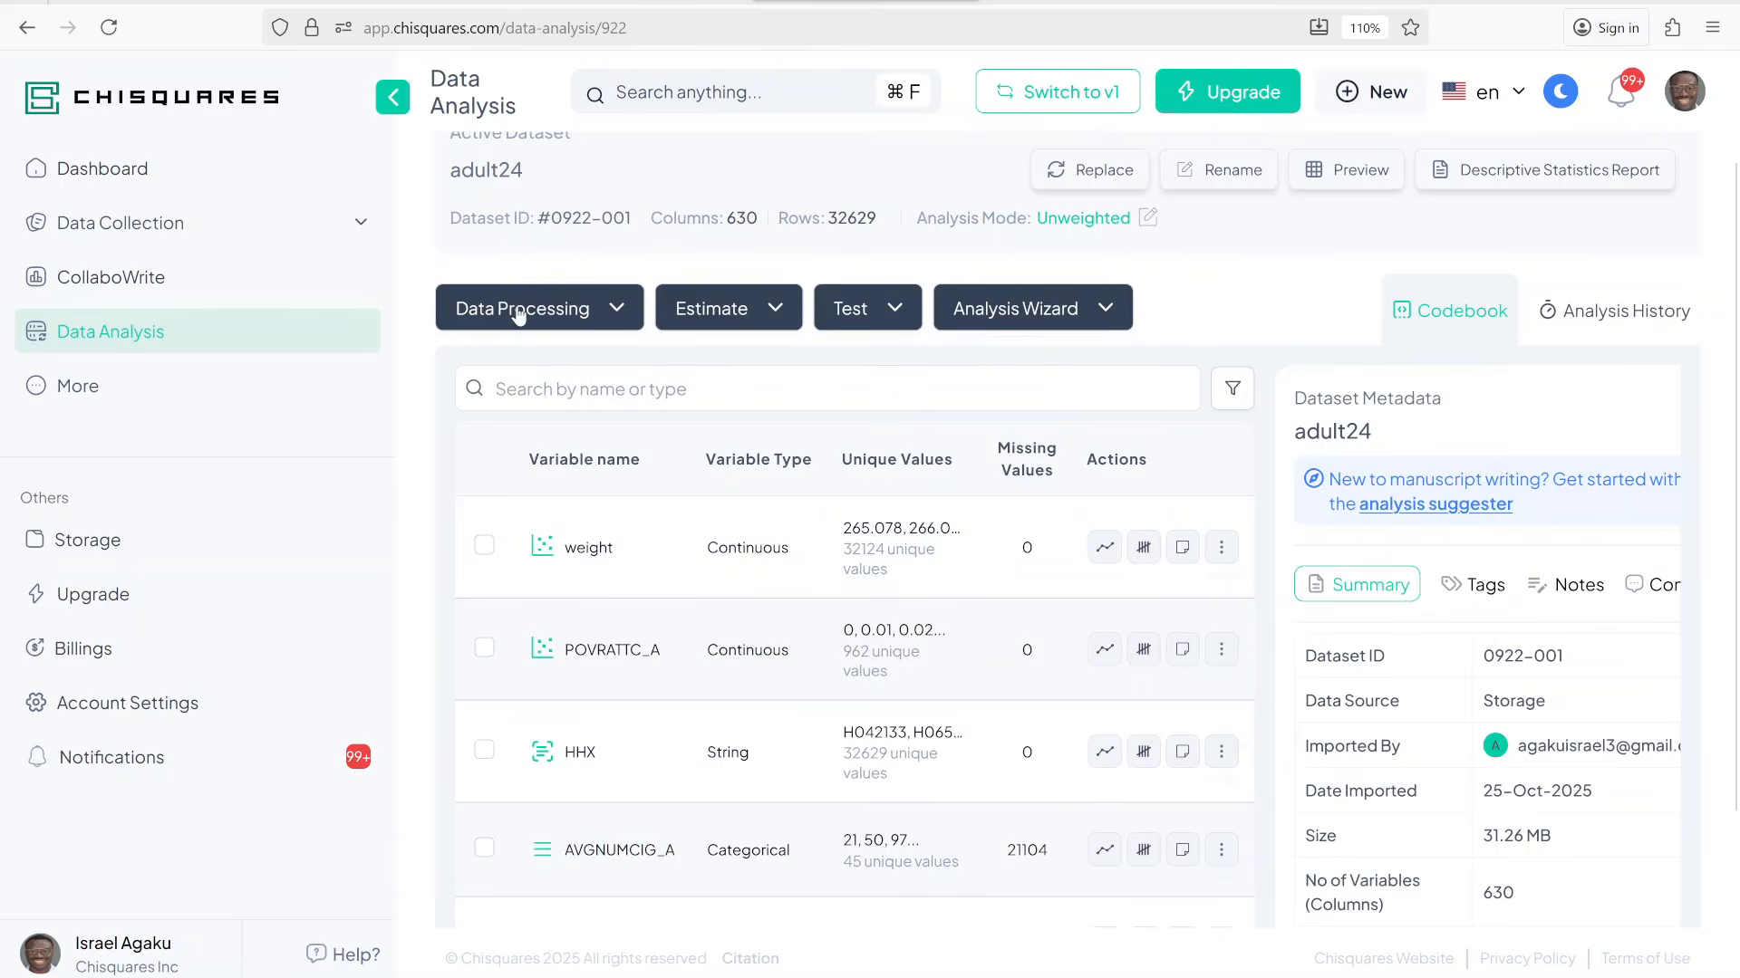
{"action": "left_click", "coordinate": [521, 310]}
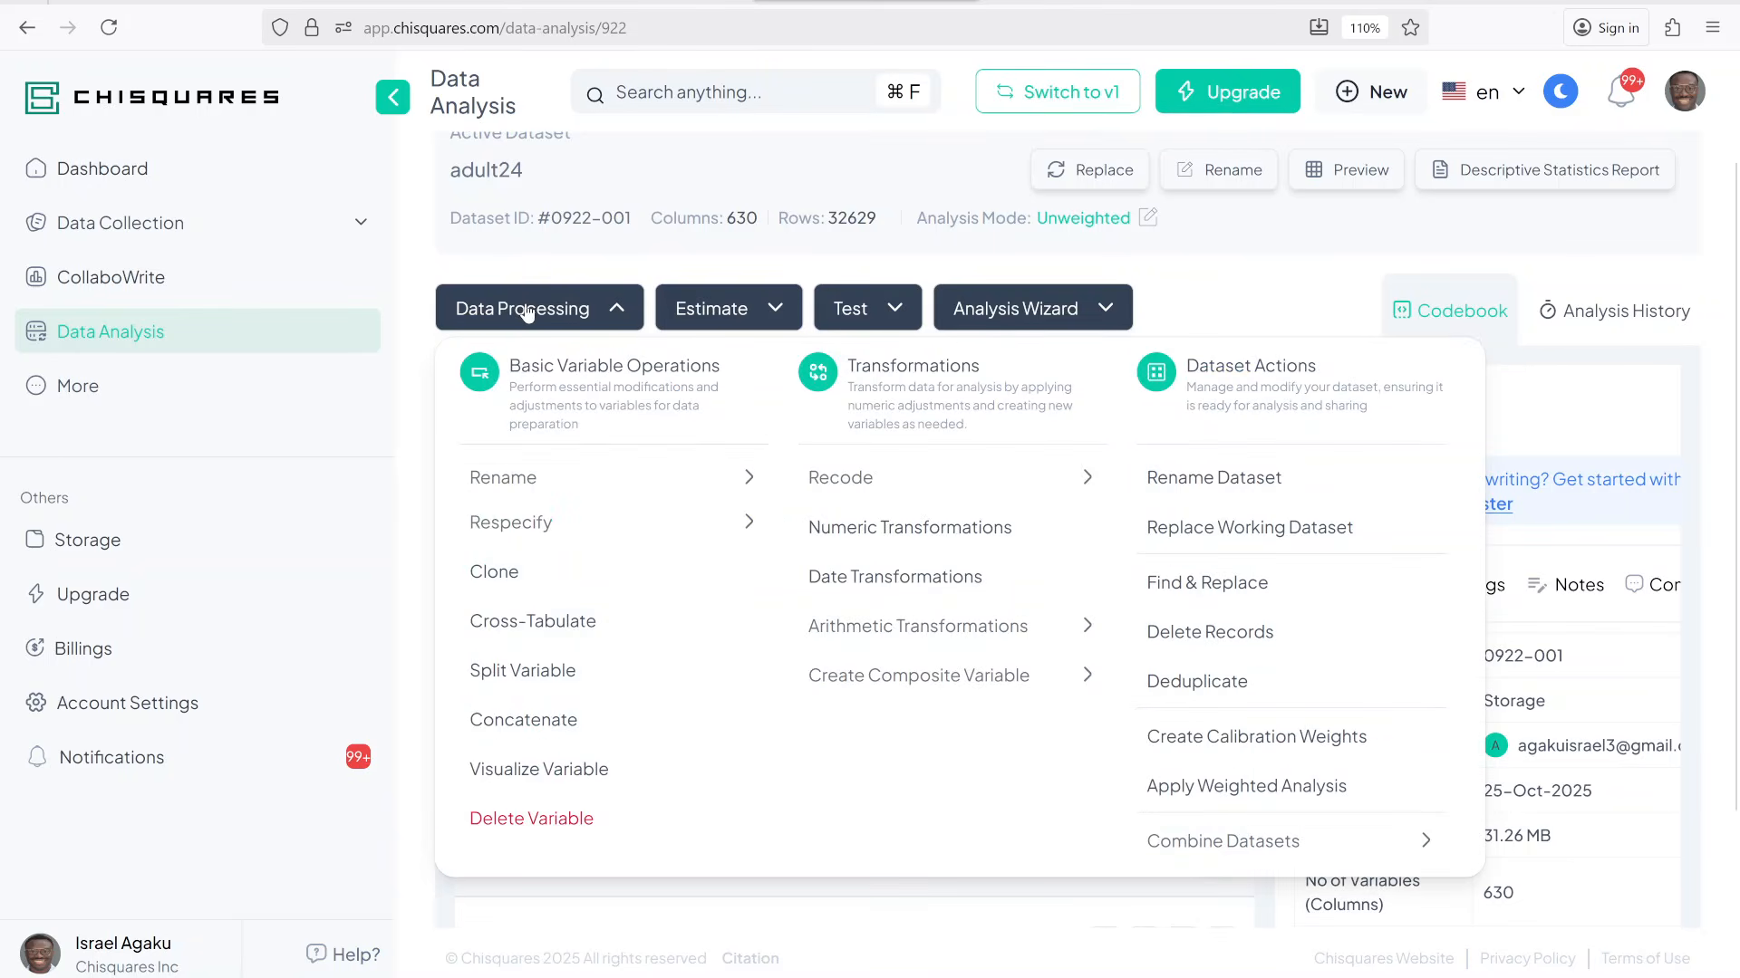
{"action": "left_click", "coordinate": [883, 479]}
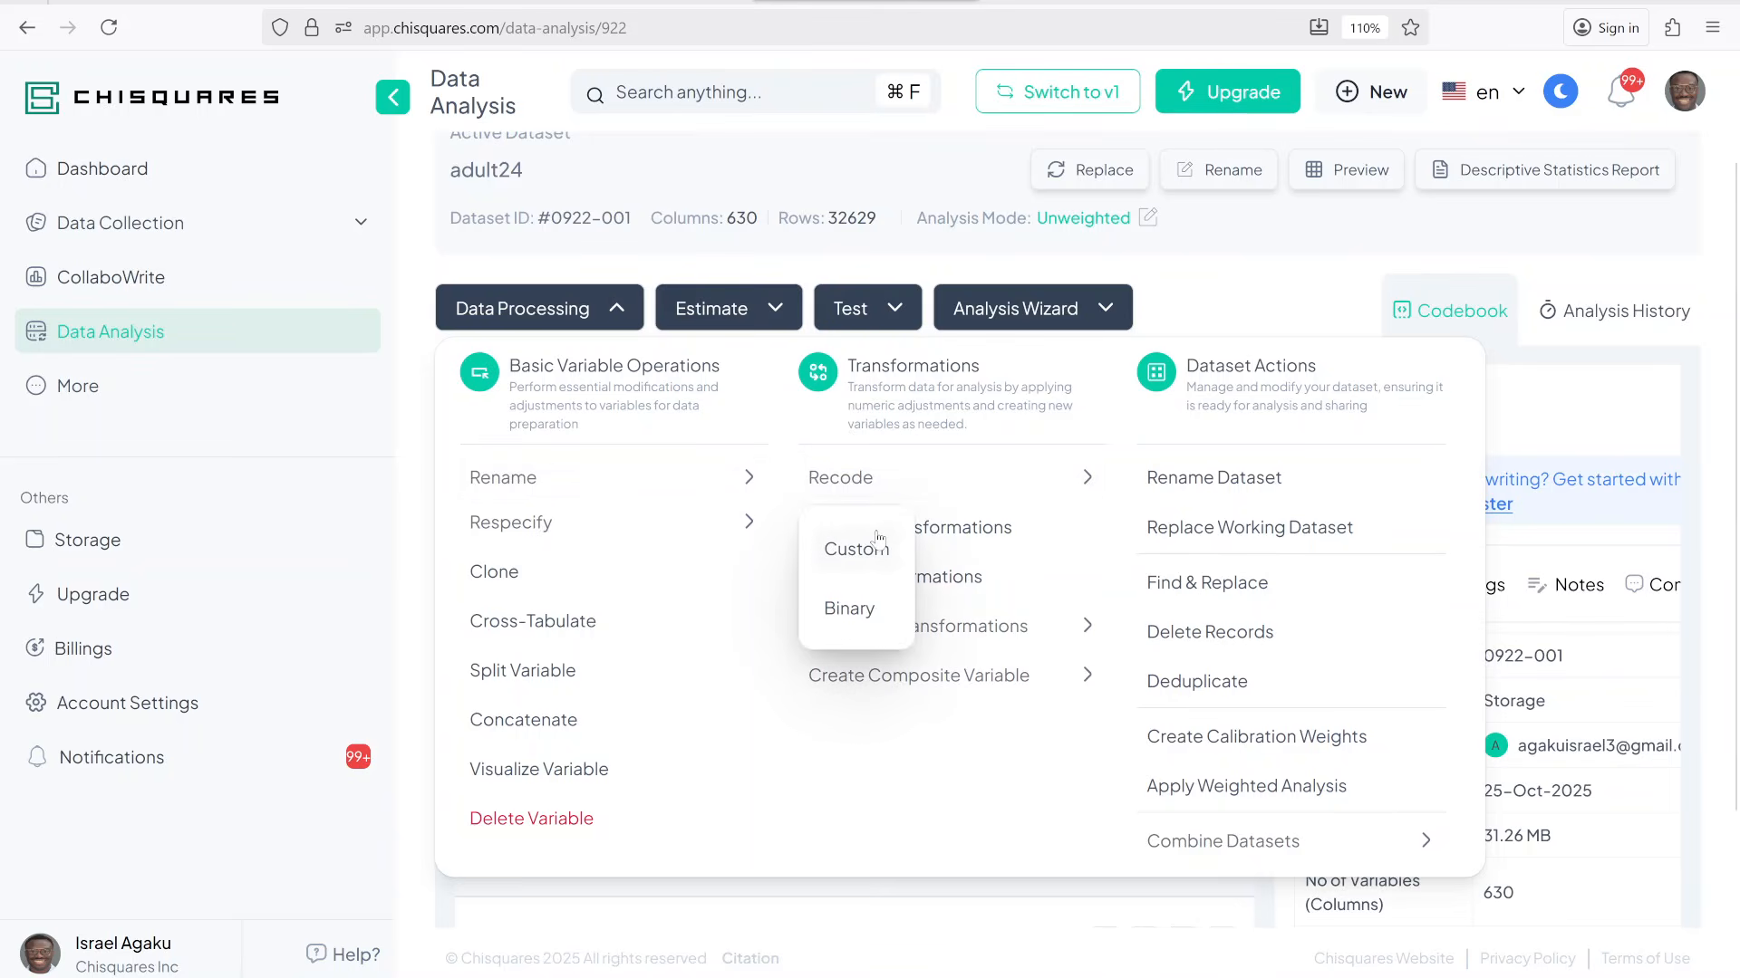
{"action": "left_click", "coordinate": [1287, 288]}
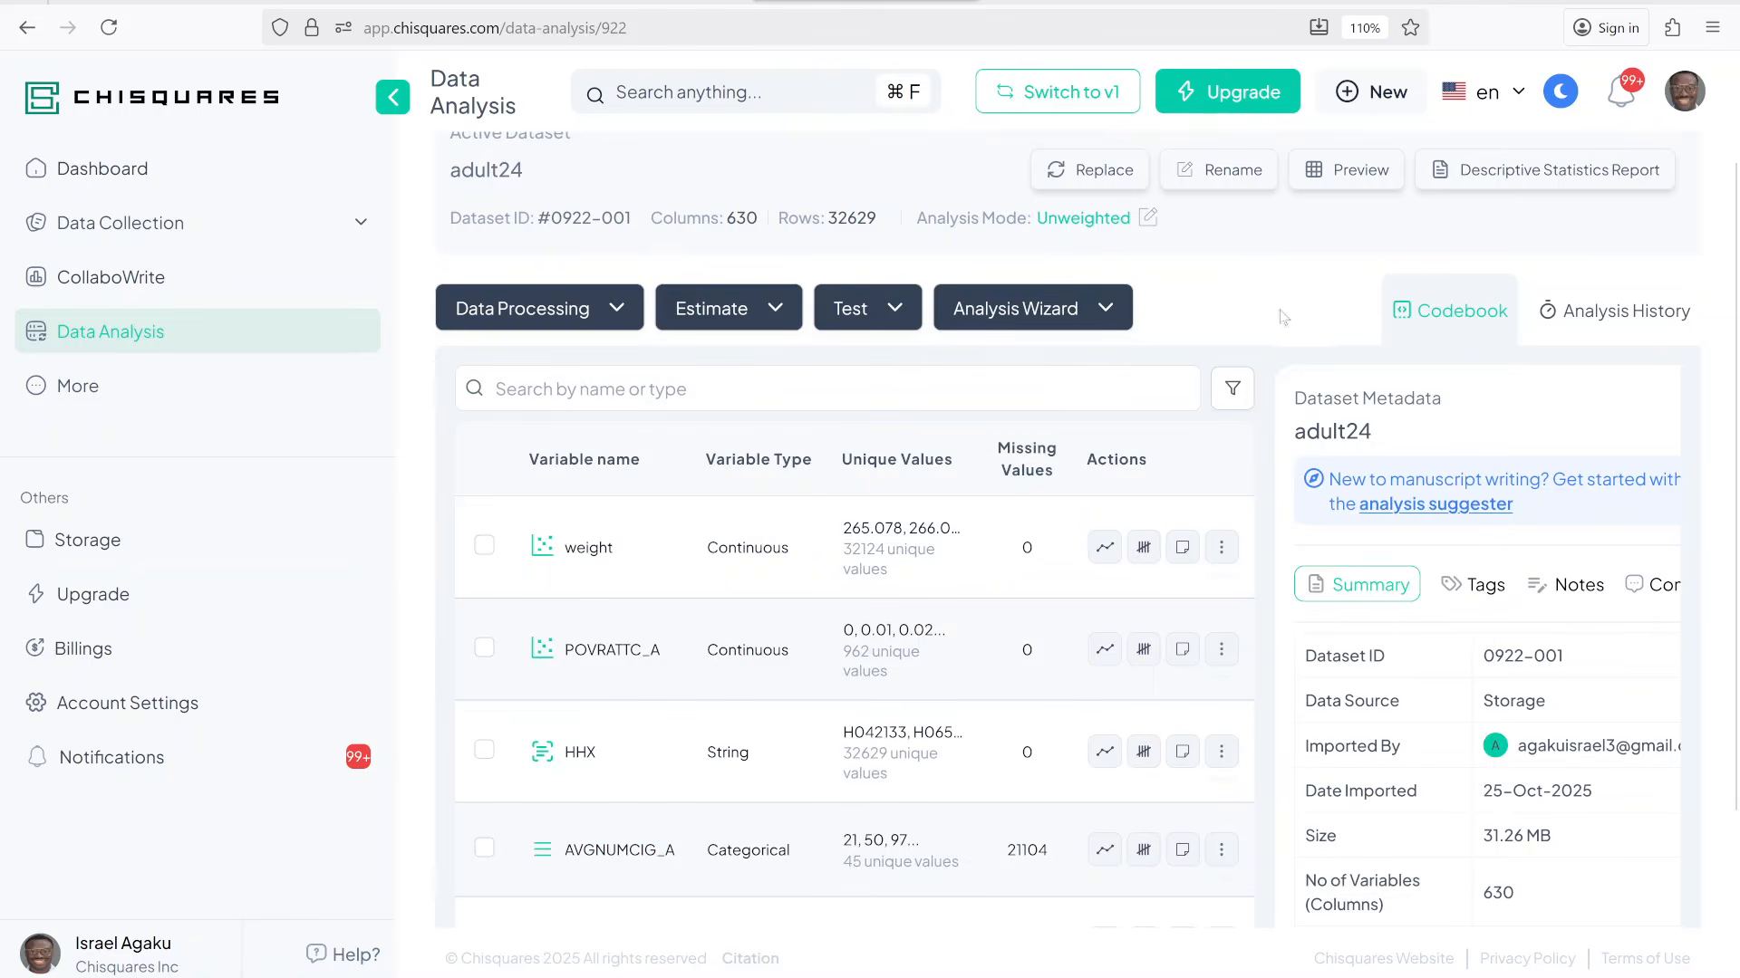
{"action": "left_click", "coordinate": [1221, 548]}
{"action": "scroll", "coordinate": [1323, 716], "scroll_direction": "down", "scroll_amount": 2}
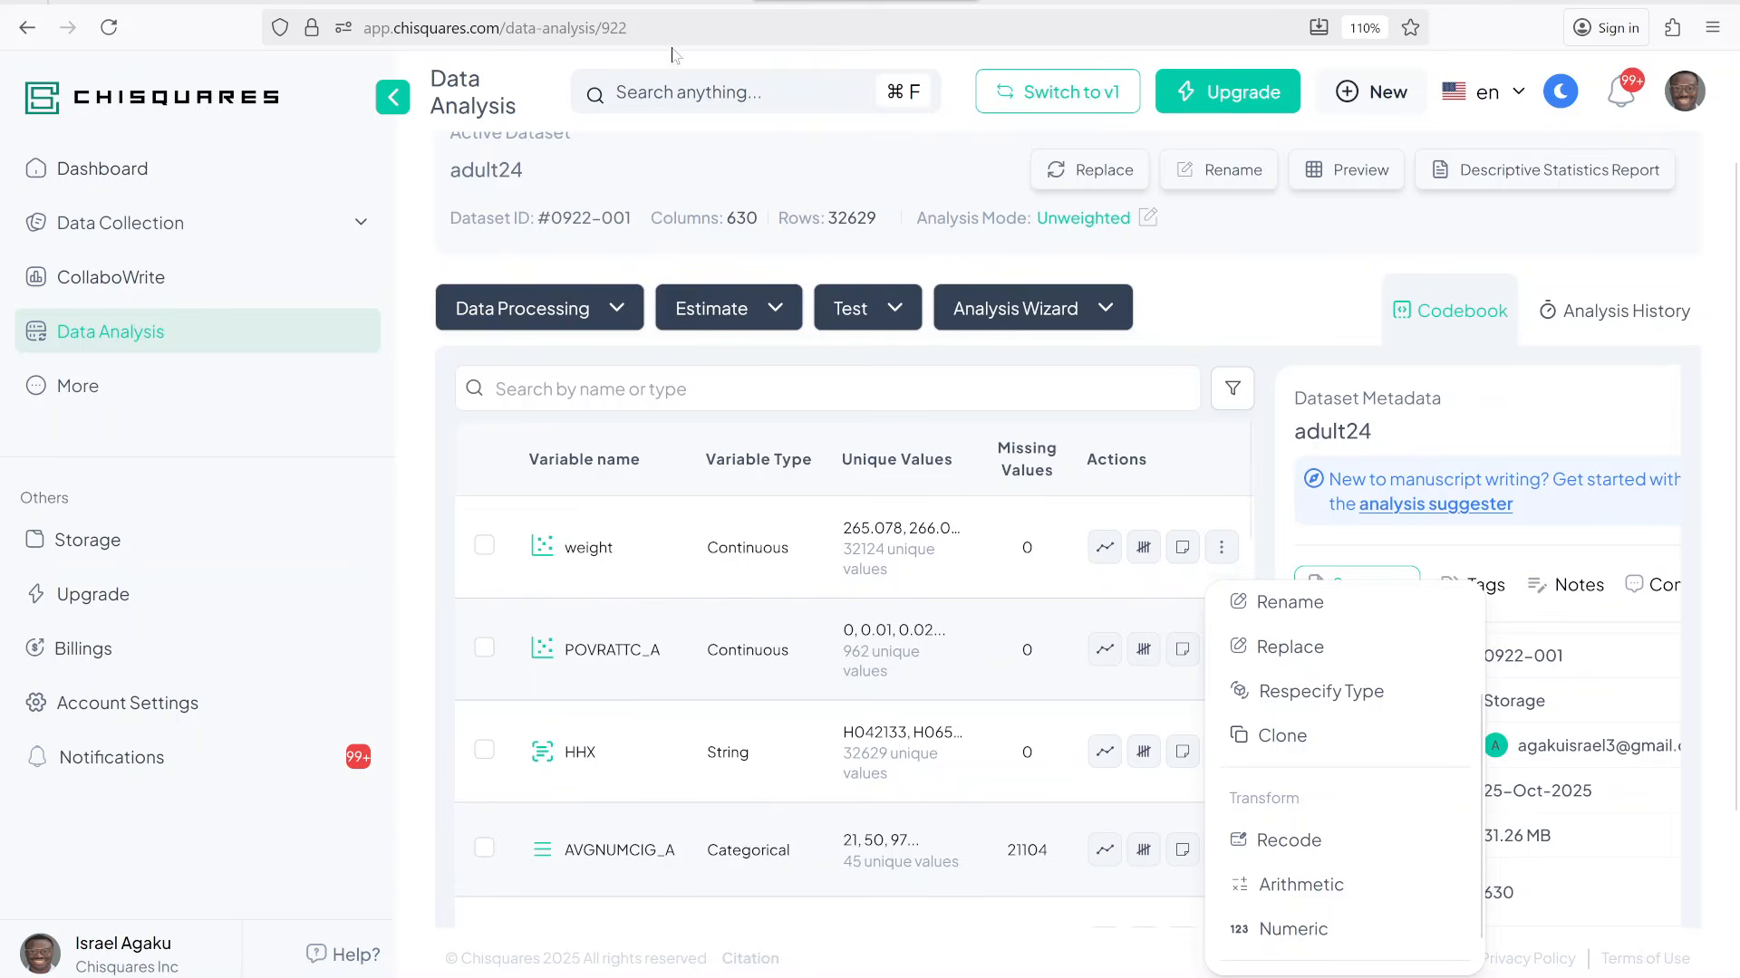
Switch to the Canva ebook and read the Day 2 deliverables task and its variable recoding table, down to the region and sex_a rows
{"action": "left_click", "coordinate": [168, 2]}
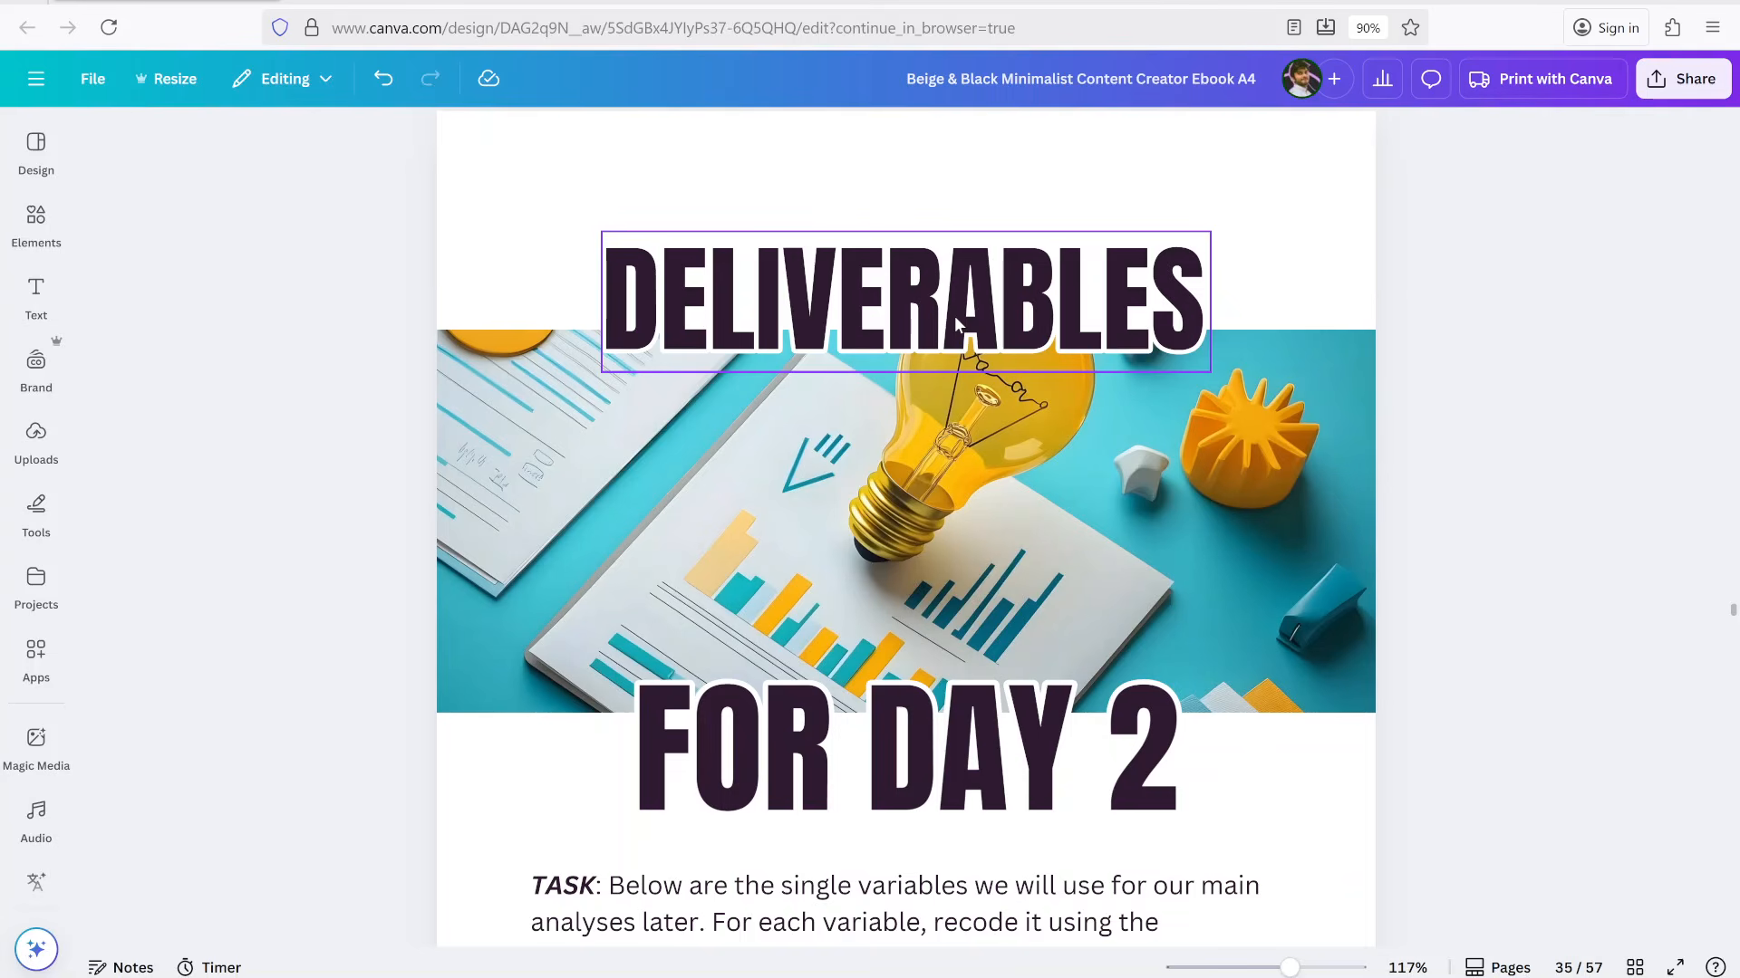
{"action": "scroll", "coordinate": [1008, 416], "scroll_direction": "down", "scroll_amount": 2}
{"action": "scroll", "coordinate": [994, 478], "scroll_direction": "down", "scroll_amount": 4}
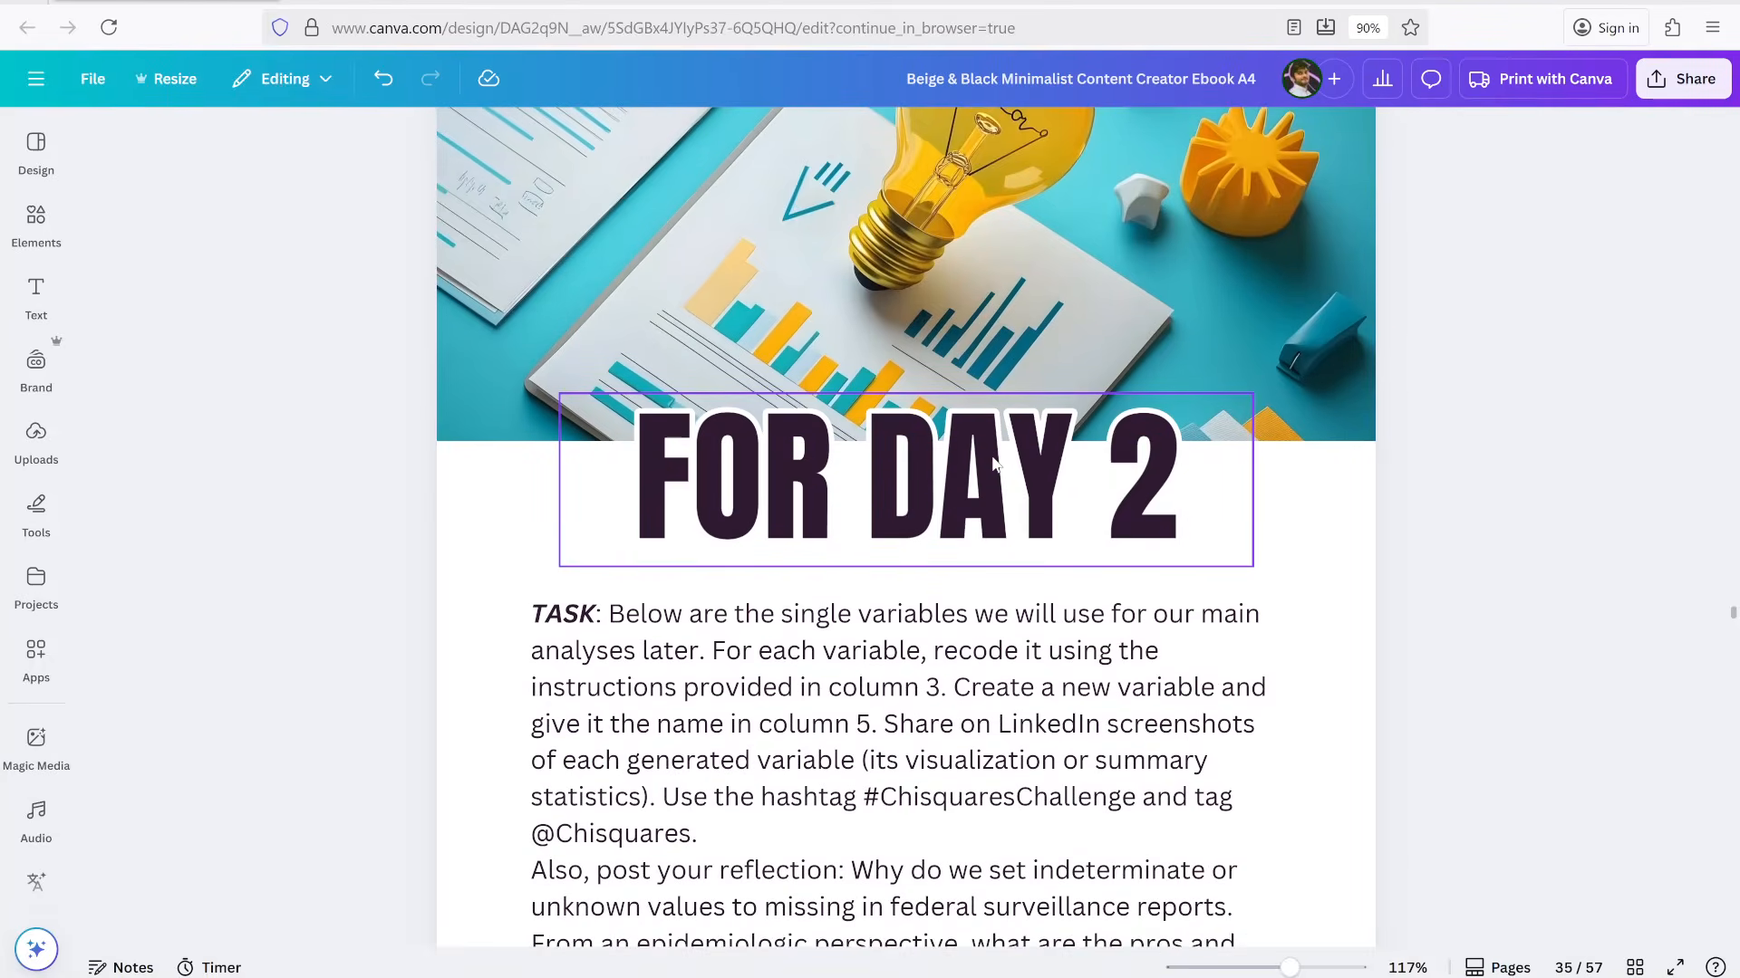
{"action": "scroll", "coordinate": [994, 477], "scroll_direction": "down", "scroll_amount": 1}
{"action": "scroll", "coordinate": [1003, 475], "scroll_direction": "down", "scroll_amount": 6}
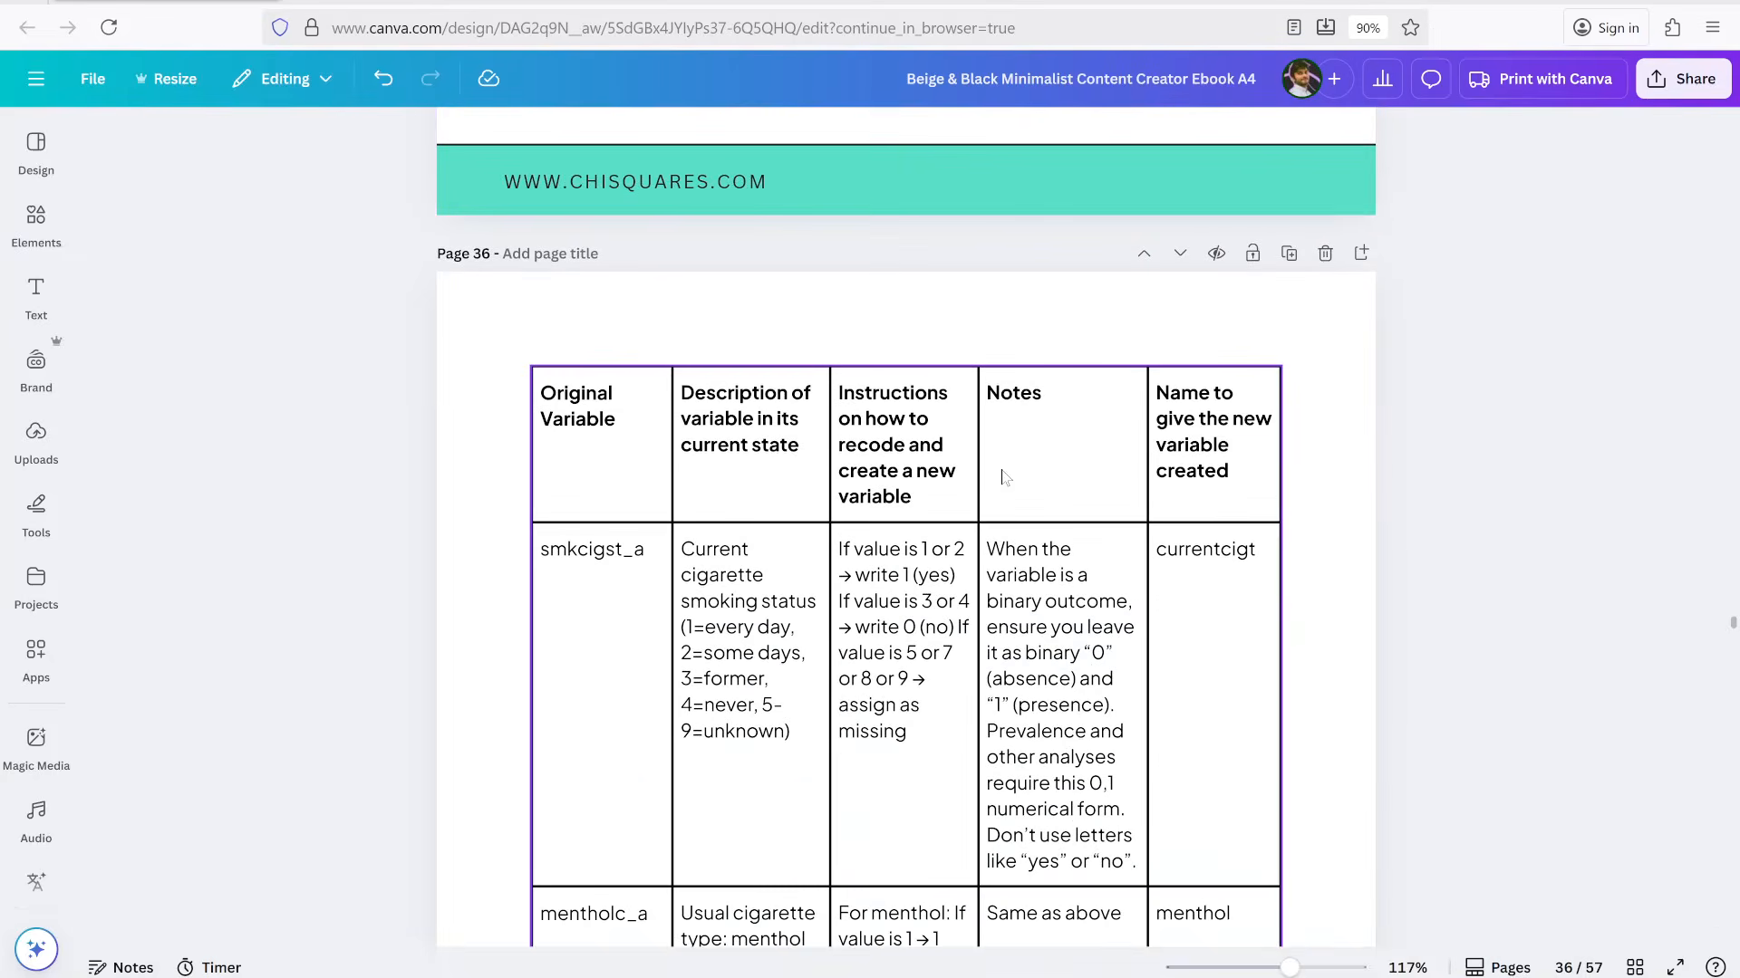
{"action": "scroll", "coordinate": [1026, 446], "scroll_direction": "down", "scroll_amount": 3}
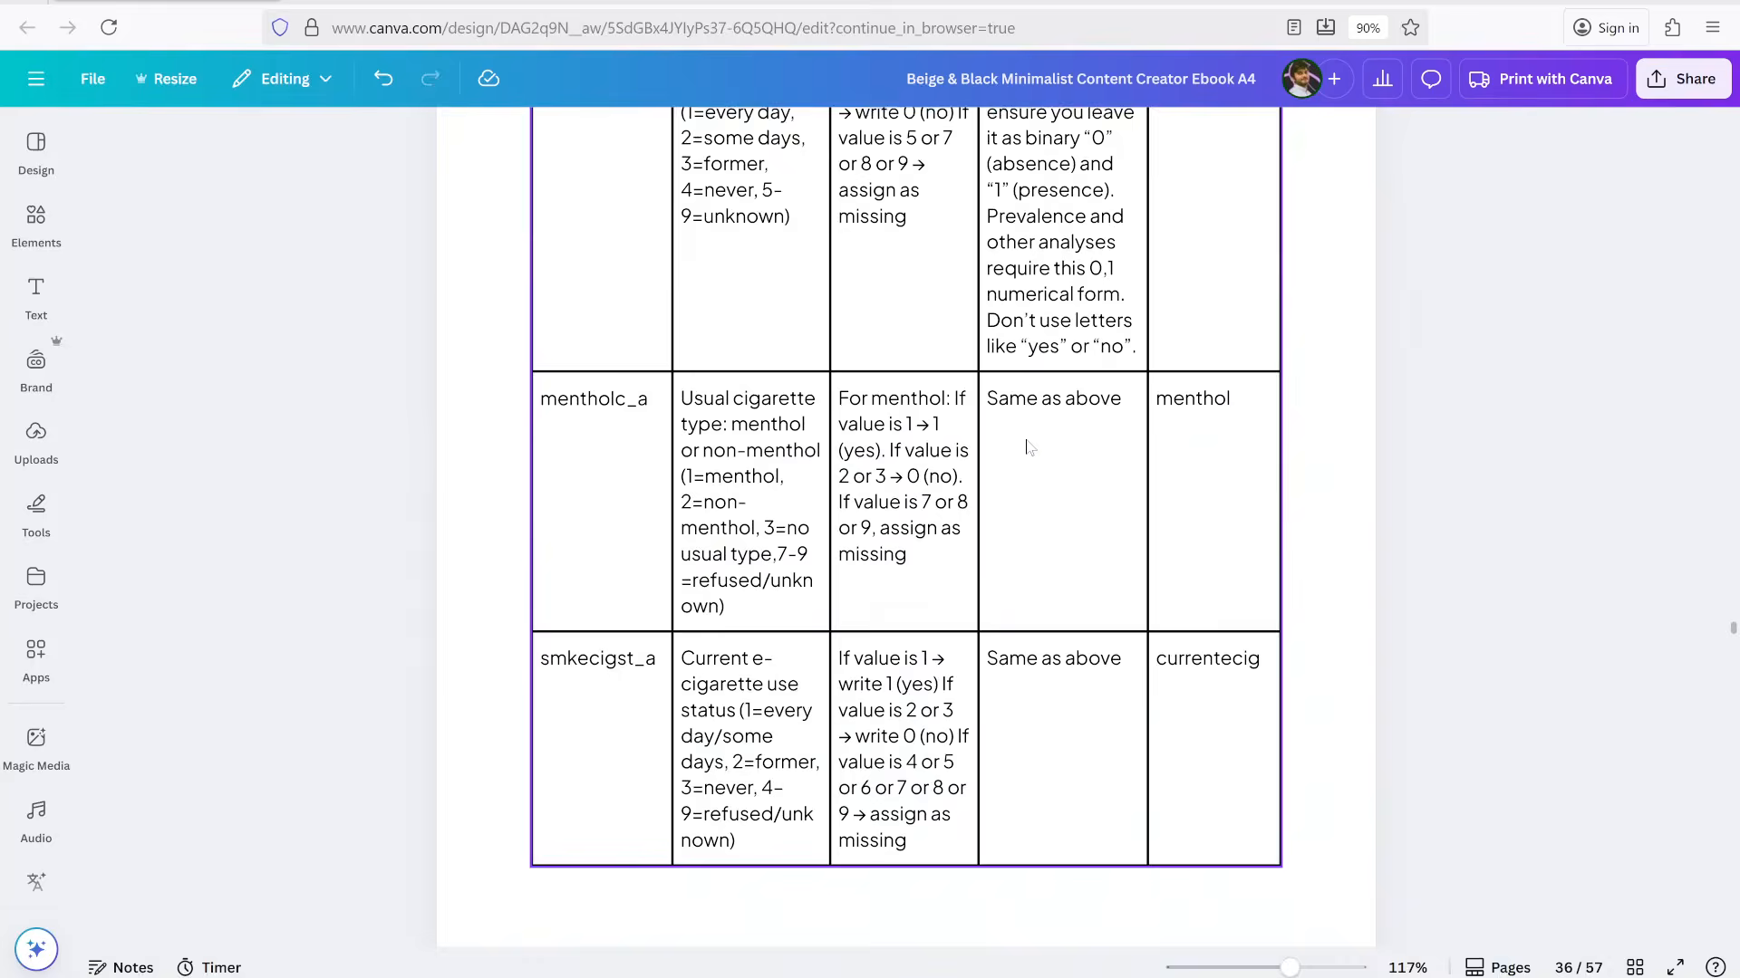
{"action": "scroll", "coordinate": [1030, 436], "scroll_direction": "down", "scroll_amount": 7}
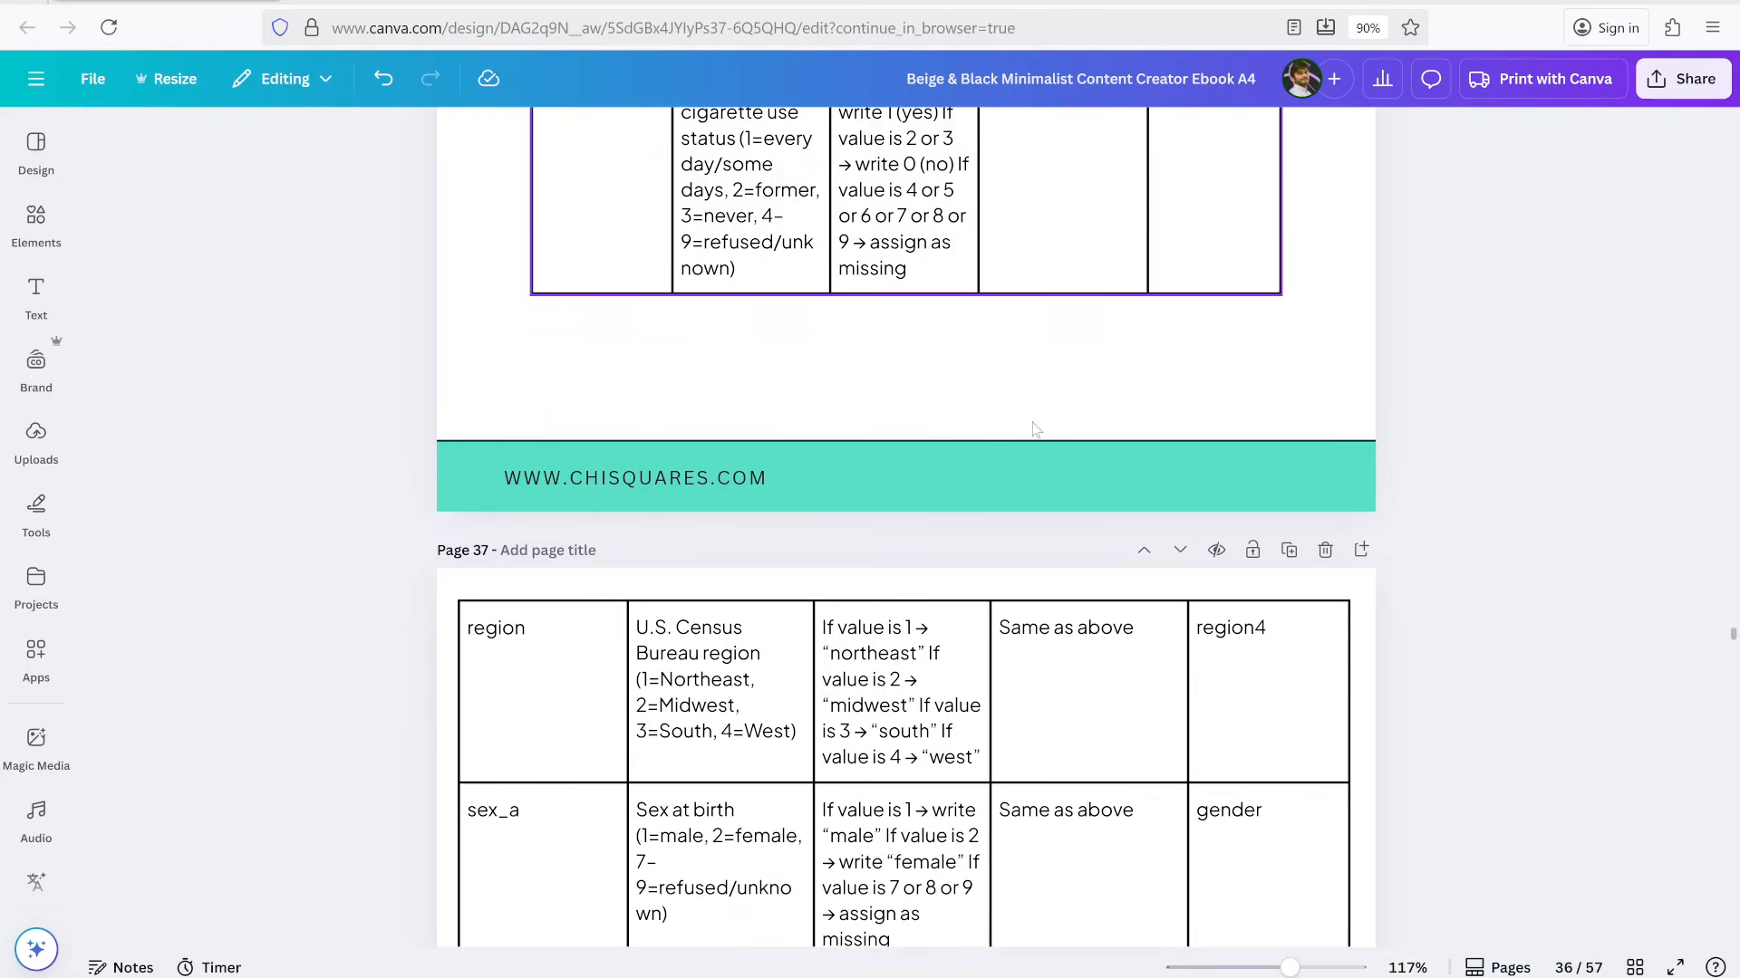
{"action": "scroll", "coordinate": [634, 593], "scroll_direction": "up", "scroll_amount": 1}
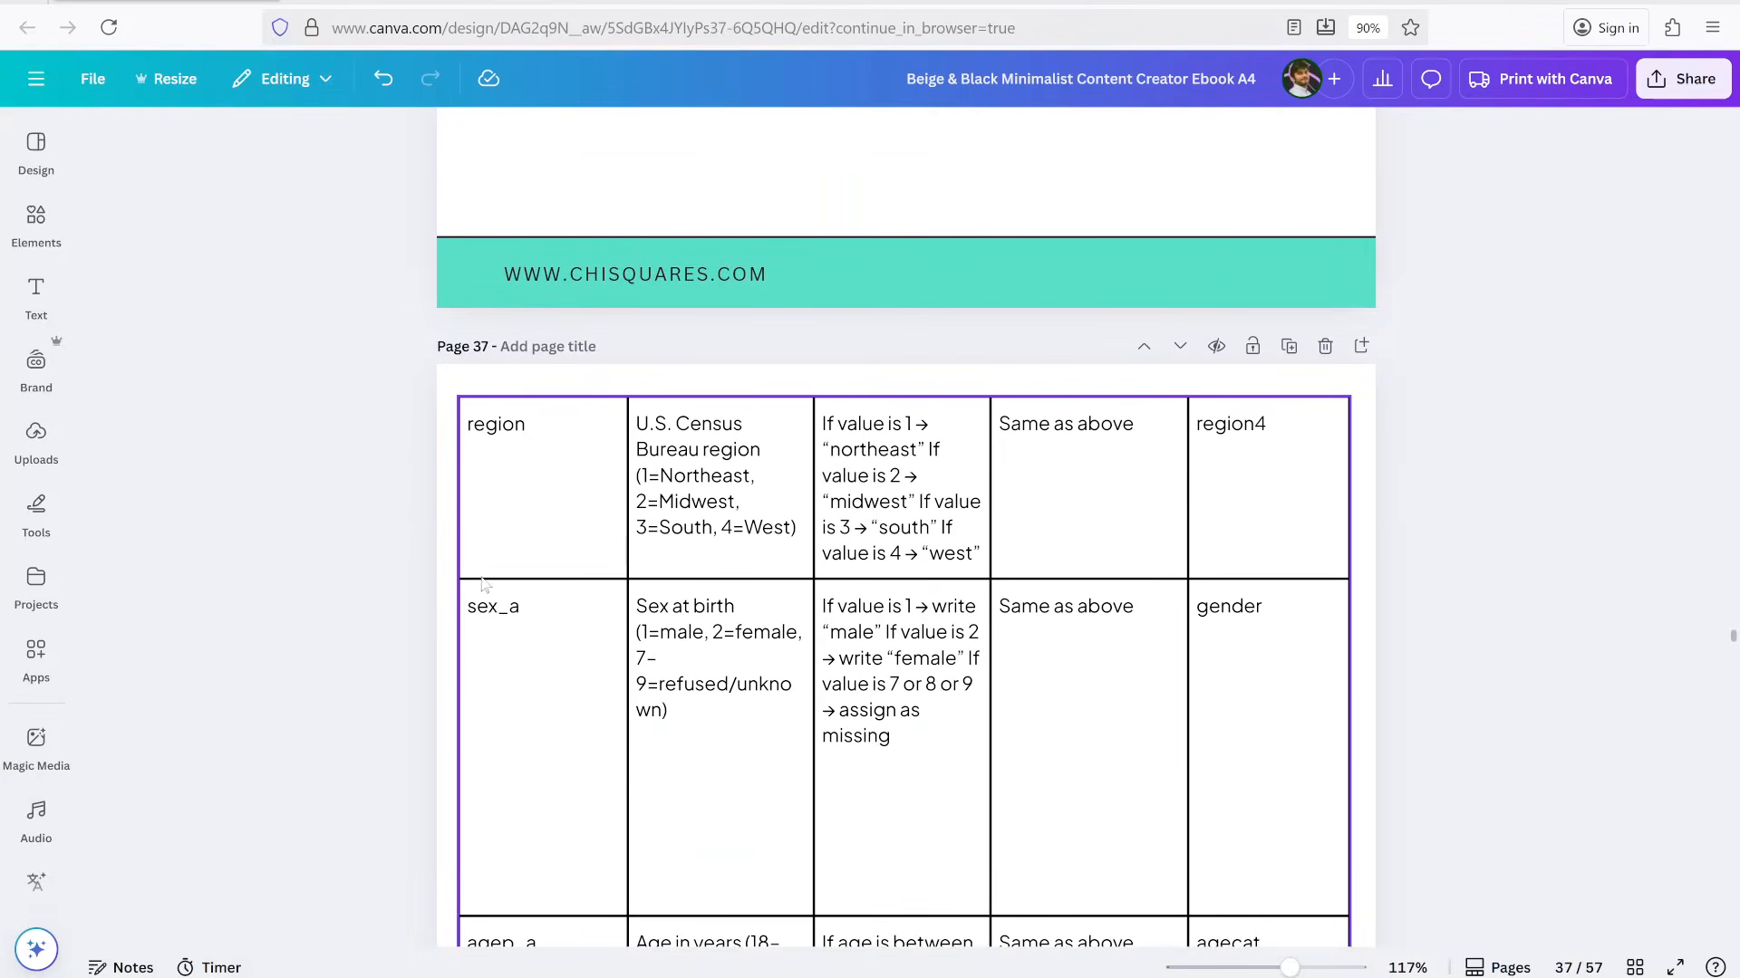
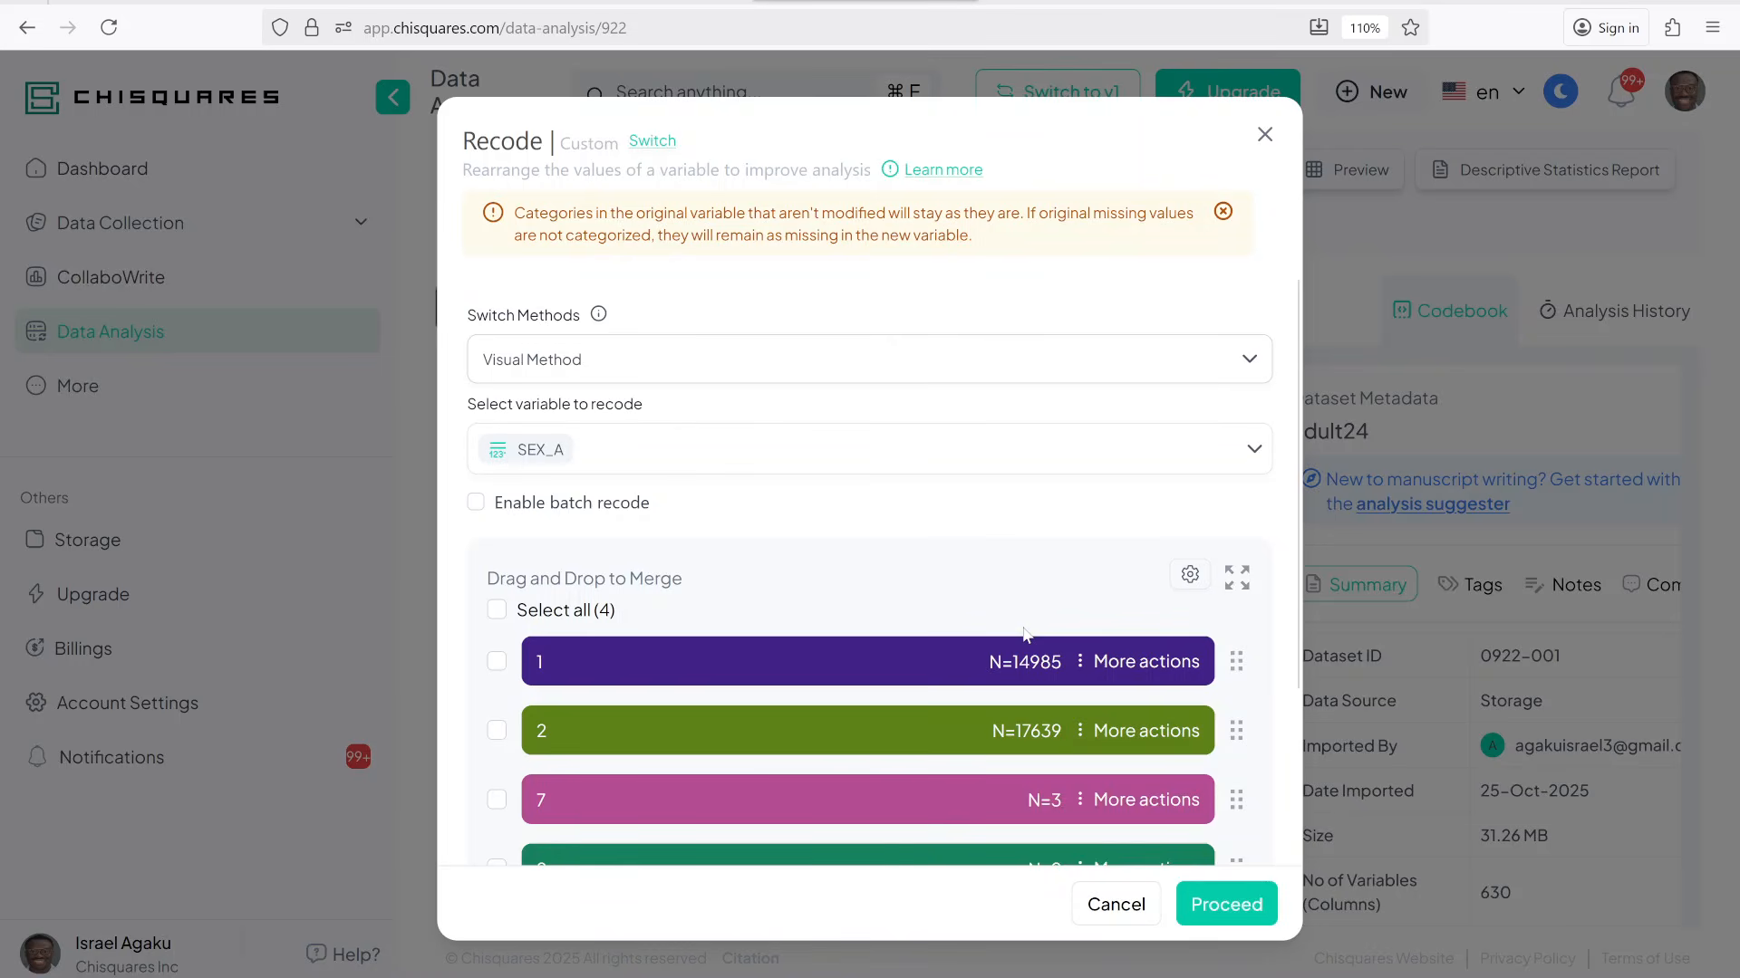
Mark categories 7 and 9 of SEX_A as missing in the custom recode, keeping the Visual Method
{"action": "left_click", "coordinate": [704, 369]}
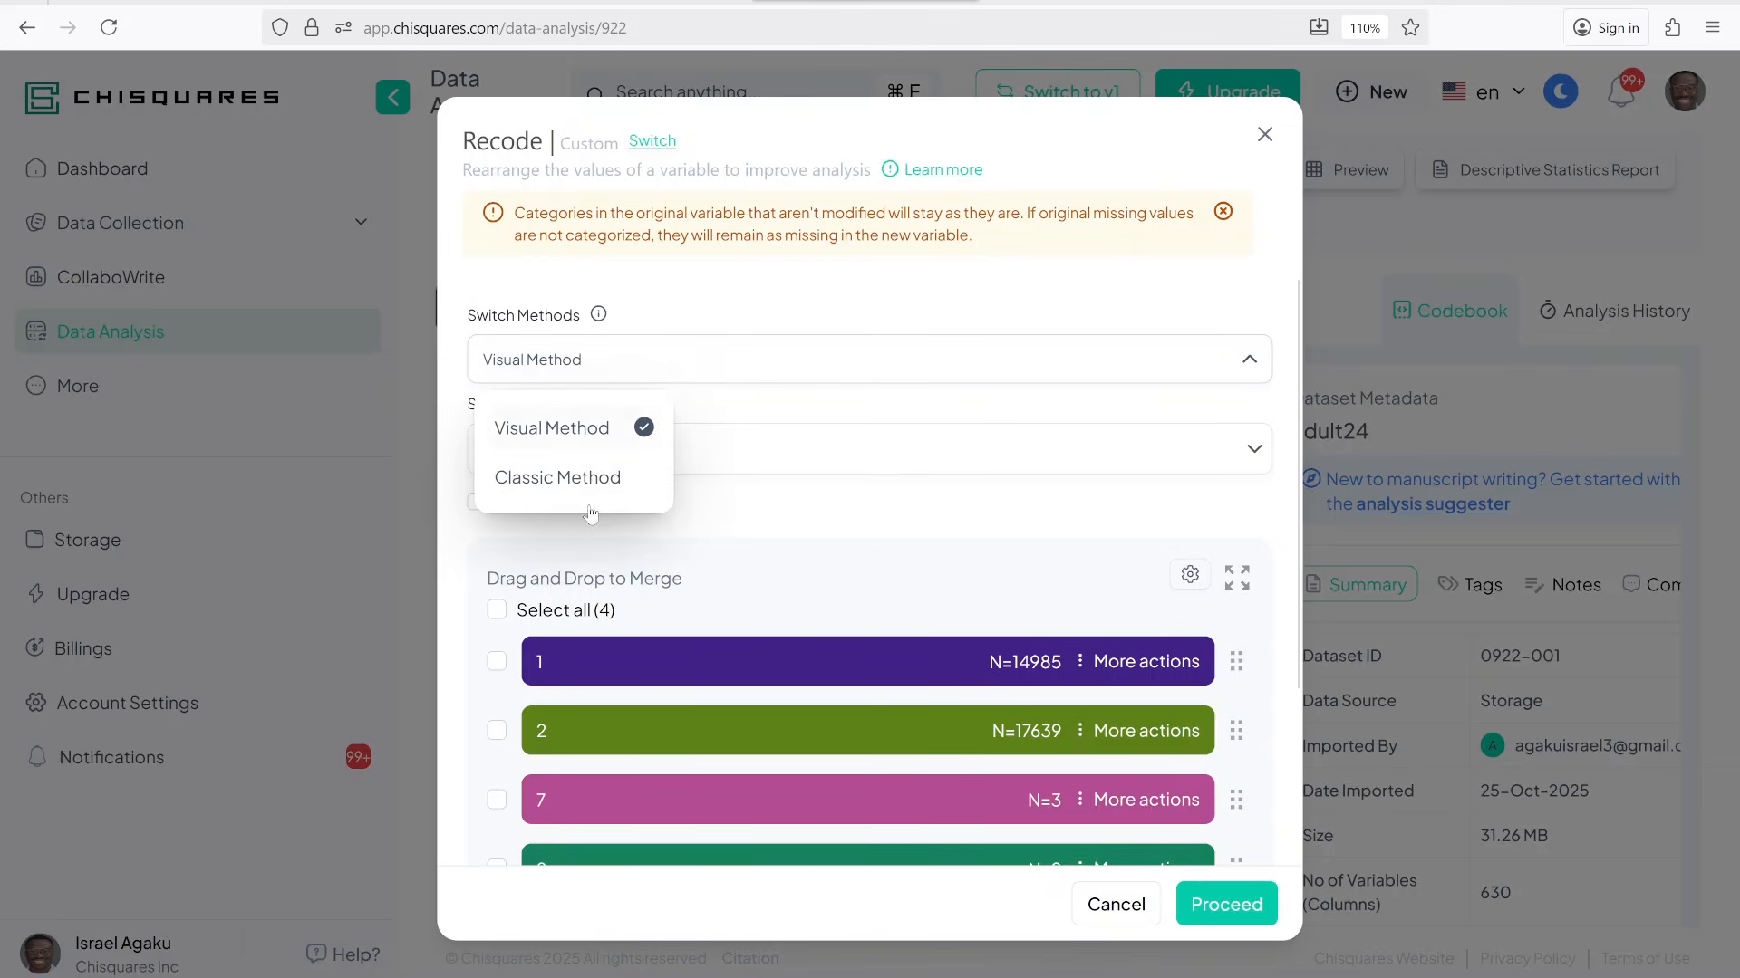
{"action": "left_click", "coordinate": [864, 500]}
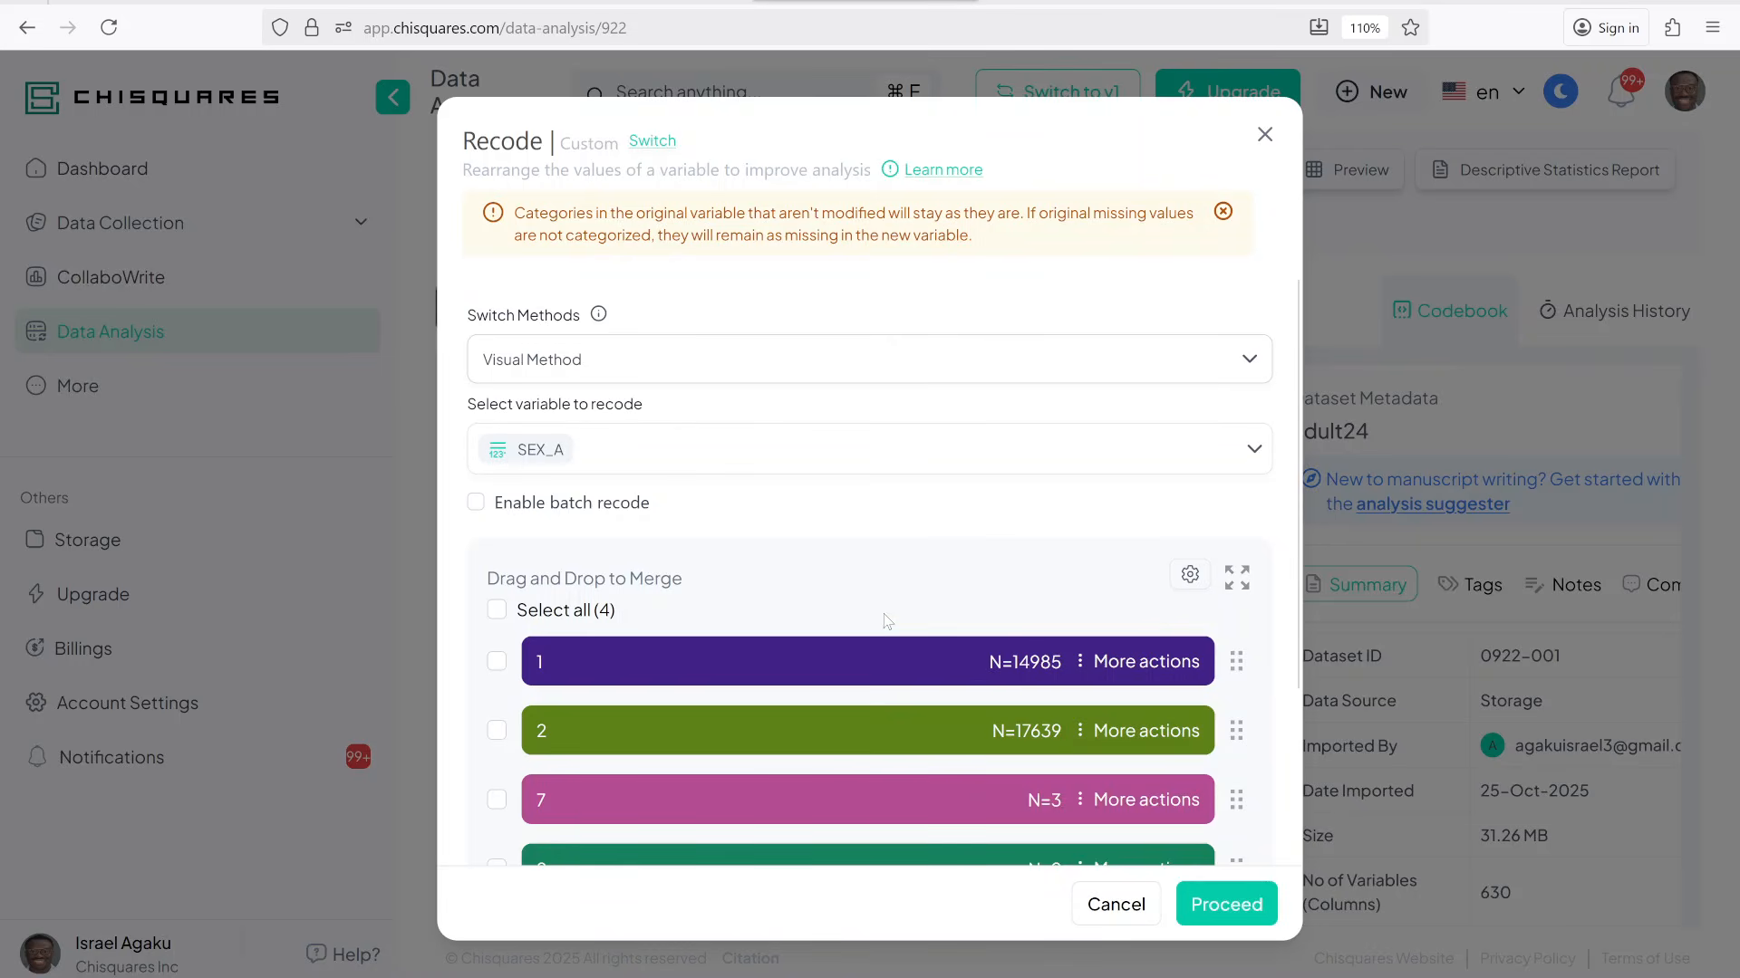
{"action": "scroll", "coordinate": [970, 590], "scroll_direction": "down", "scroll_amount": 2}
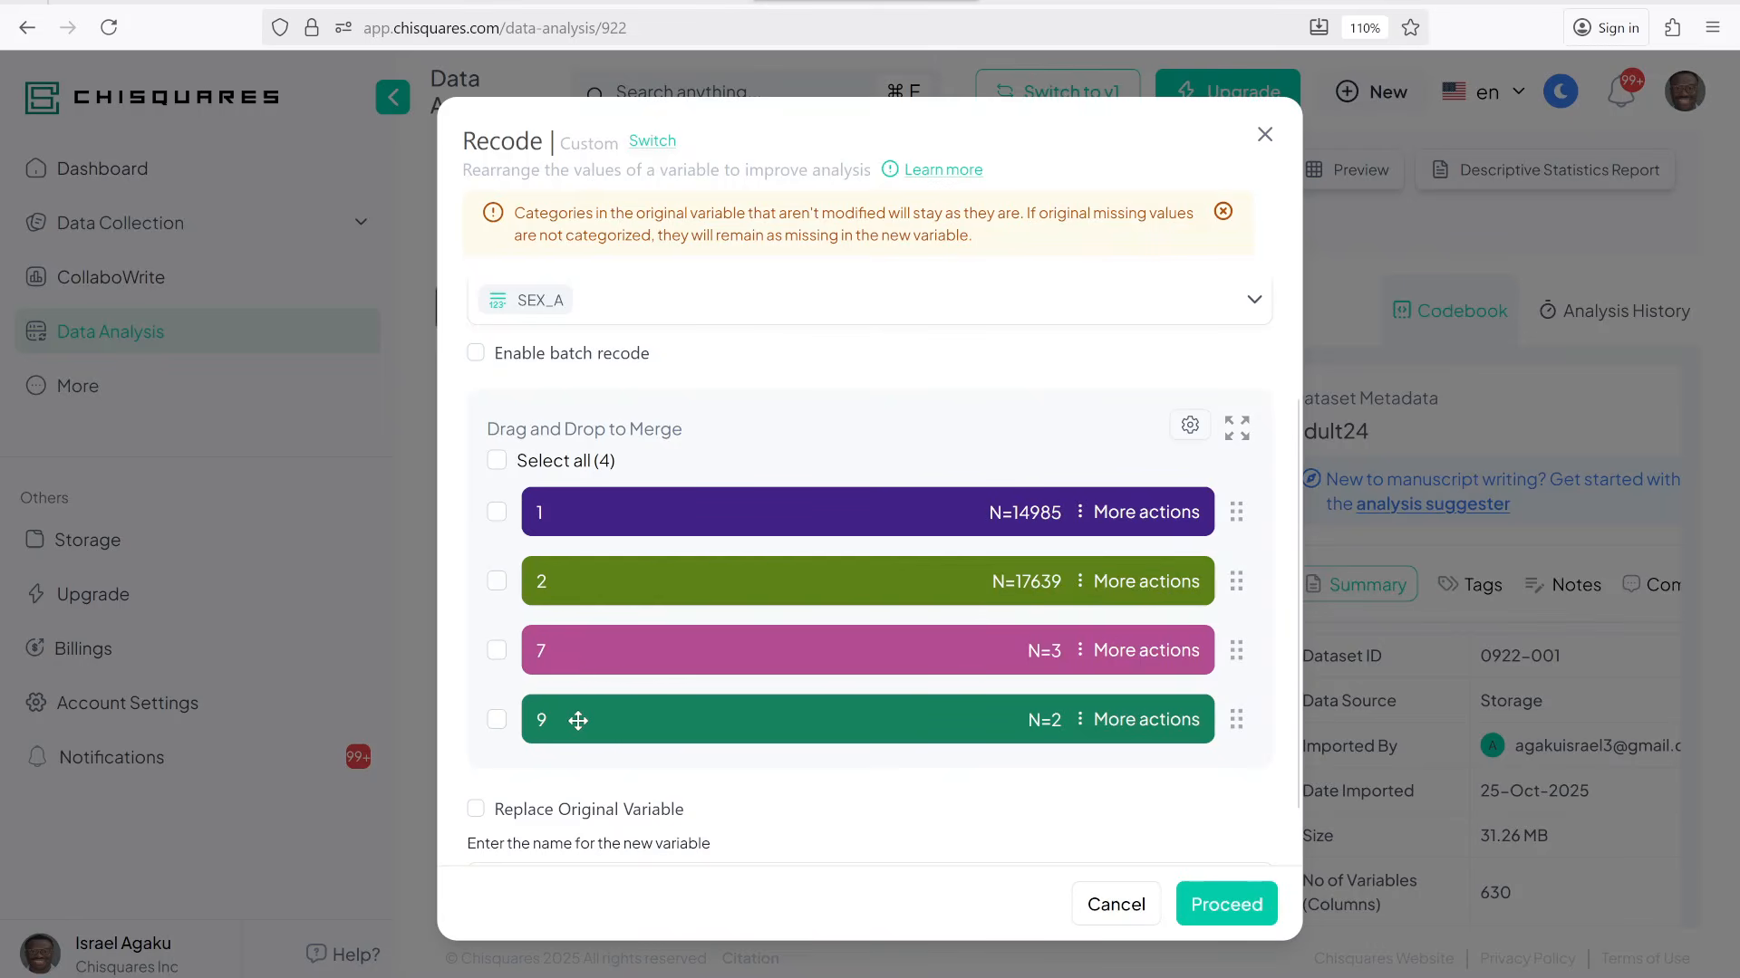
{"action": "left_click", "coordinate": [496, 655]}
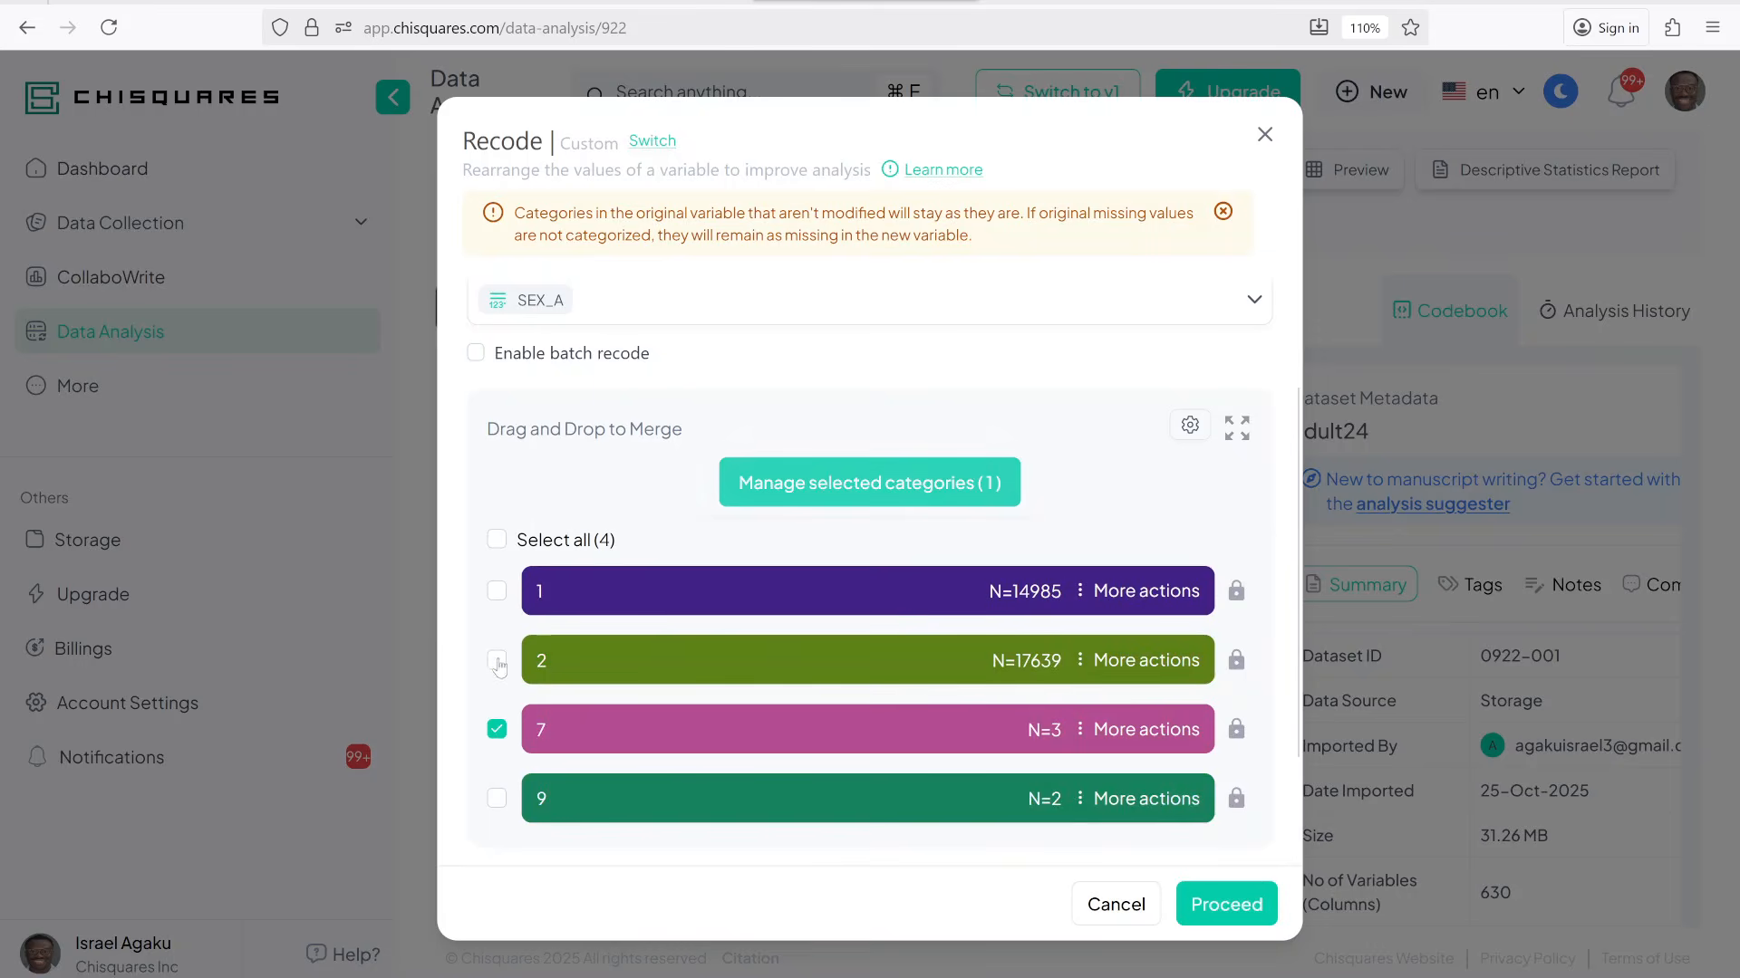
{"action": "left_click", "coordinate": [497, 800]}
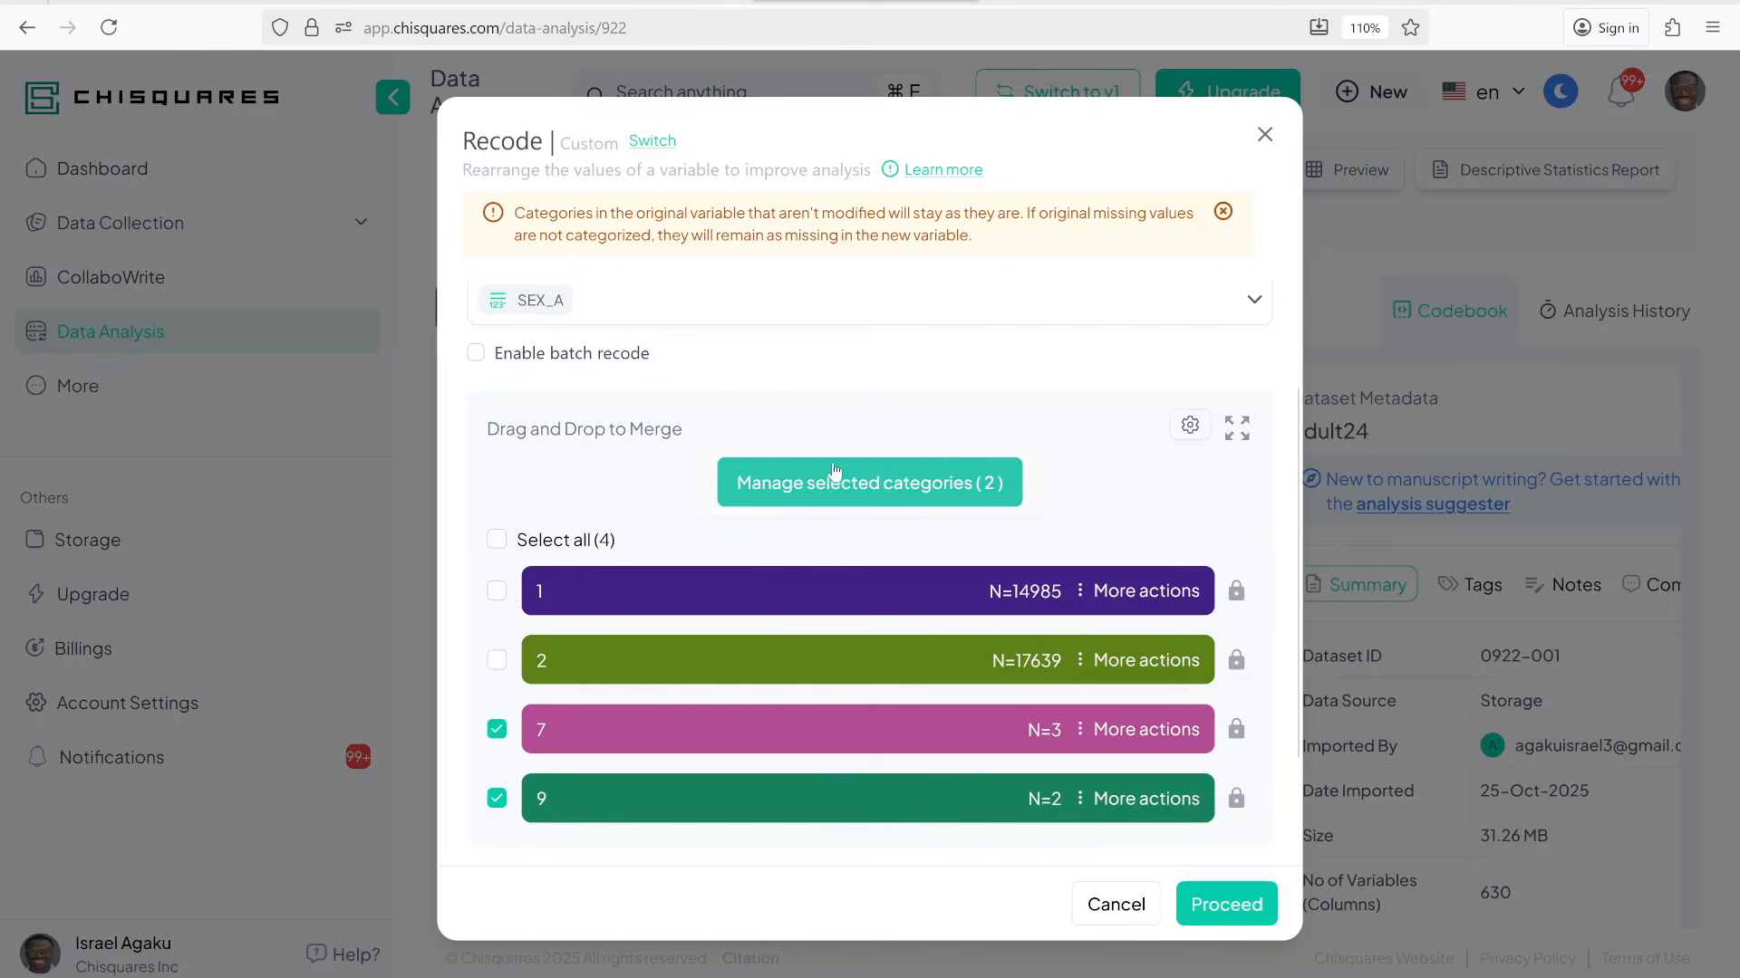
{"action": "left_click", "coordinate": [899, 497]}
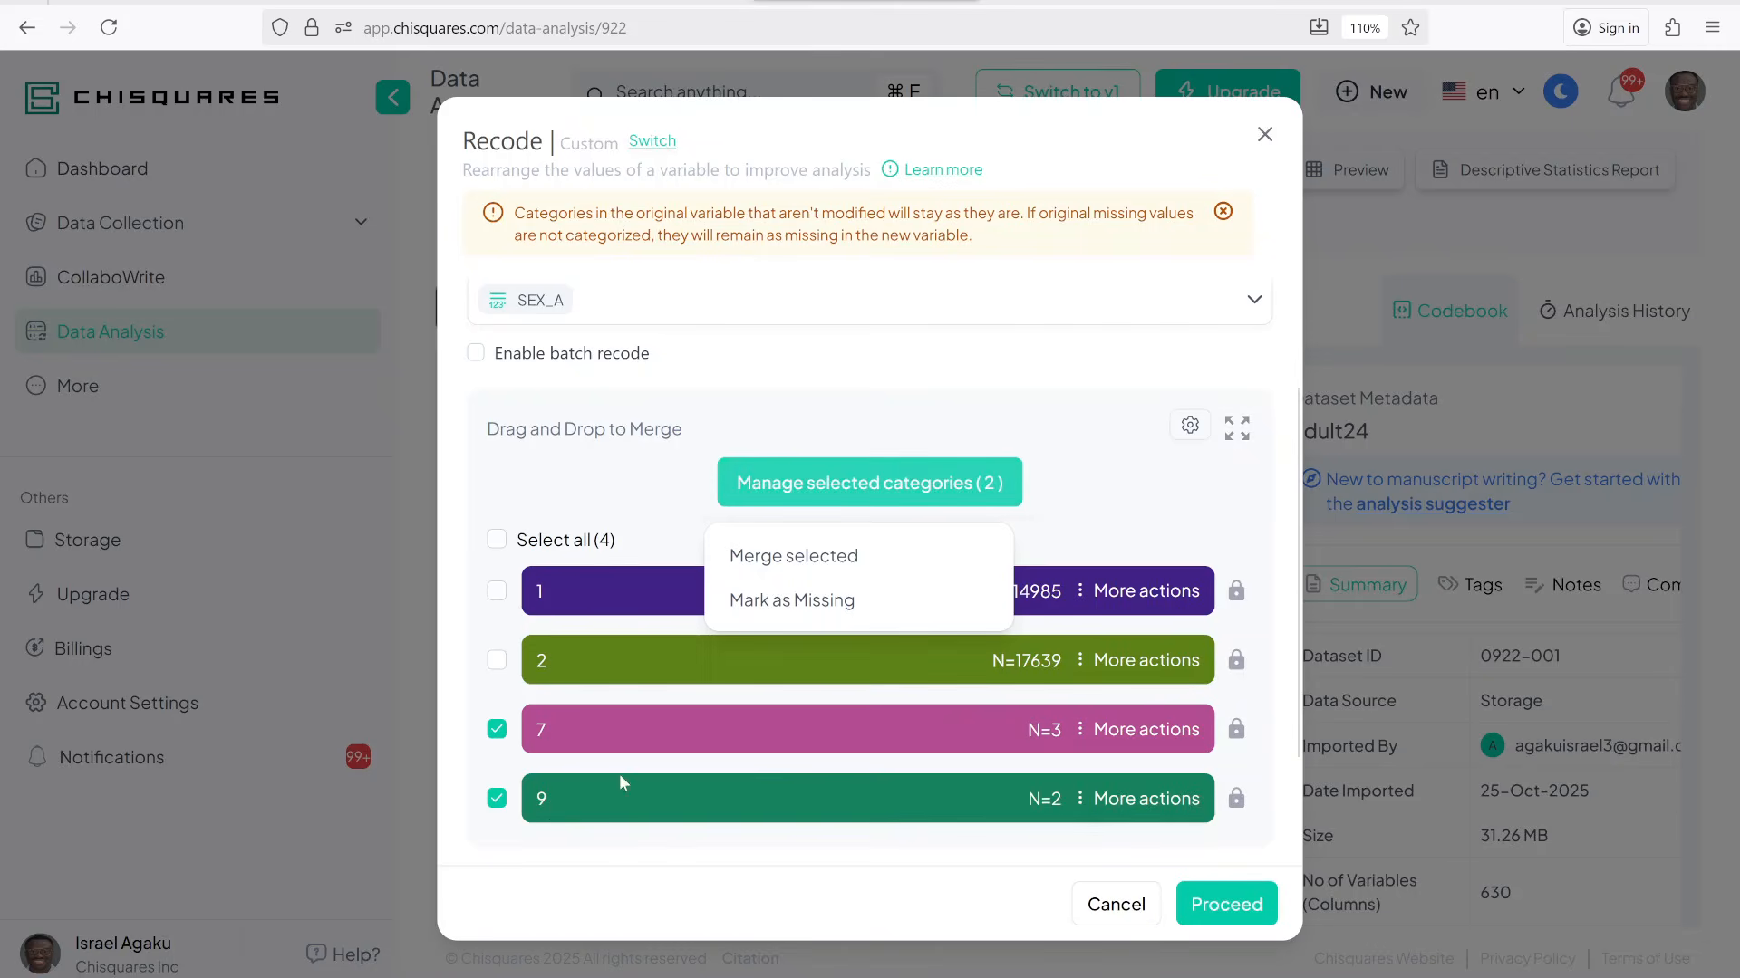
{"action": "left_click", "coordinate": [811, 607]}
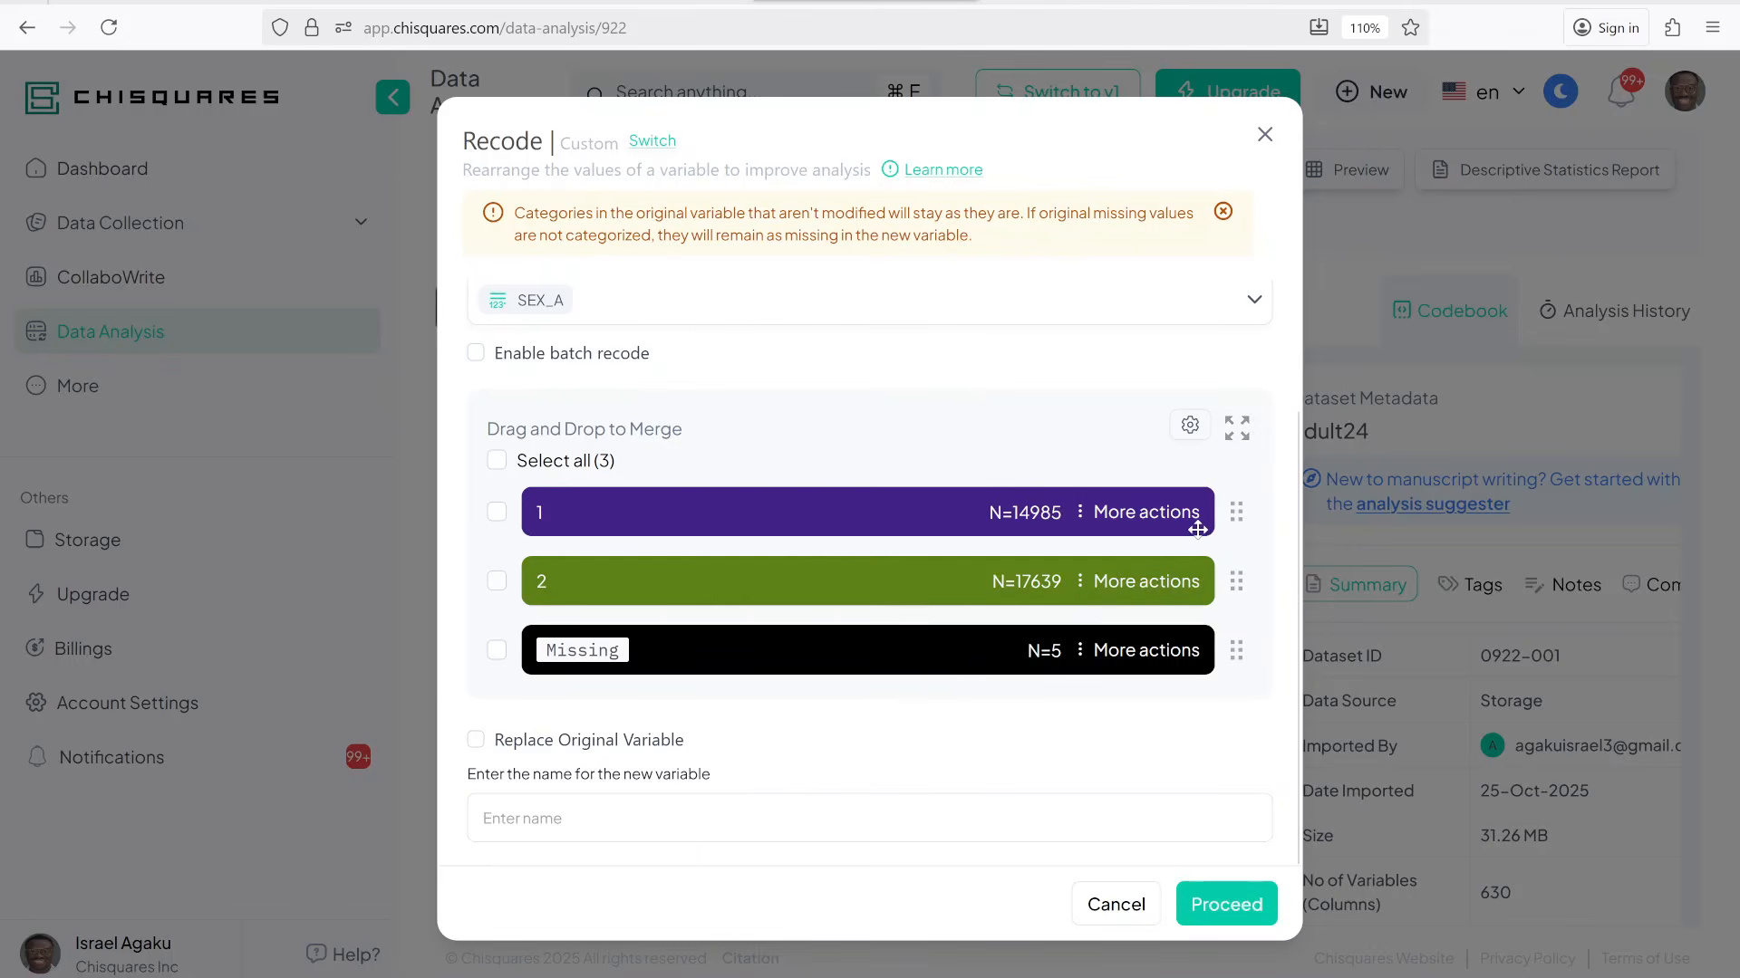
Relabel category 1 of SEX_A as male
{"action": "left_click", "coordinate": [1146, 524]}
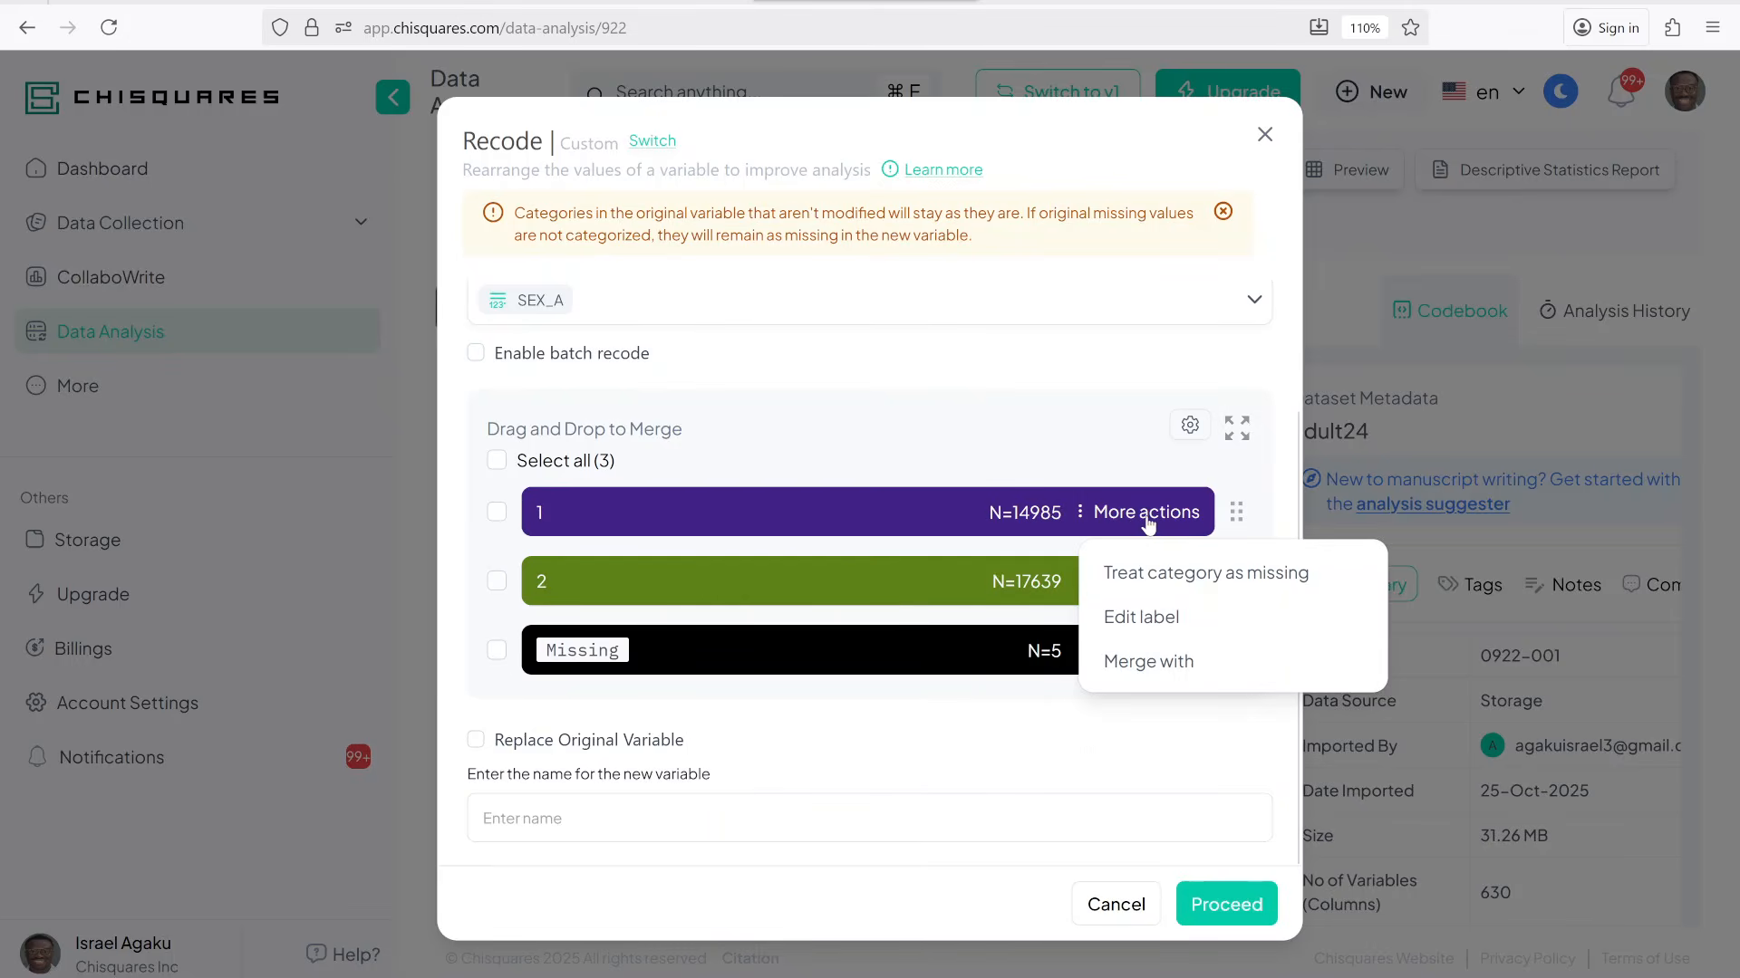
{"action": "left_click", "coordinate": [1153, 624]}
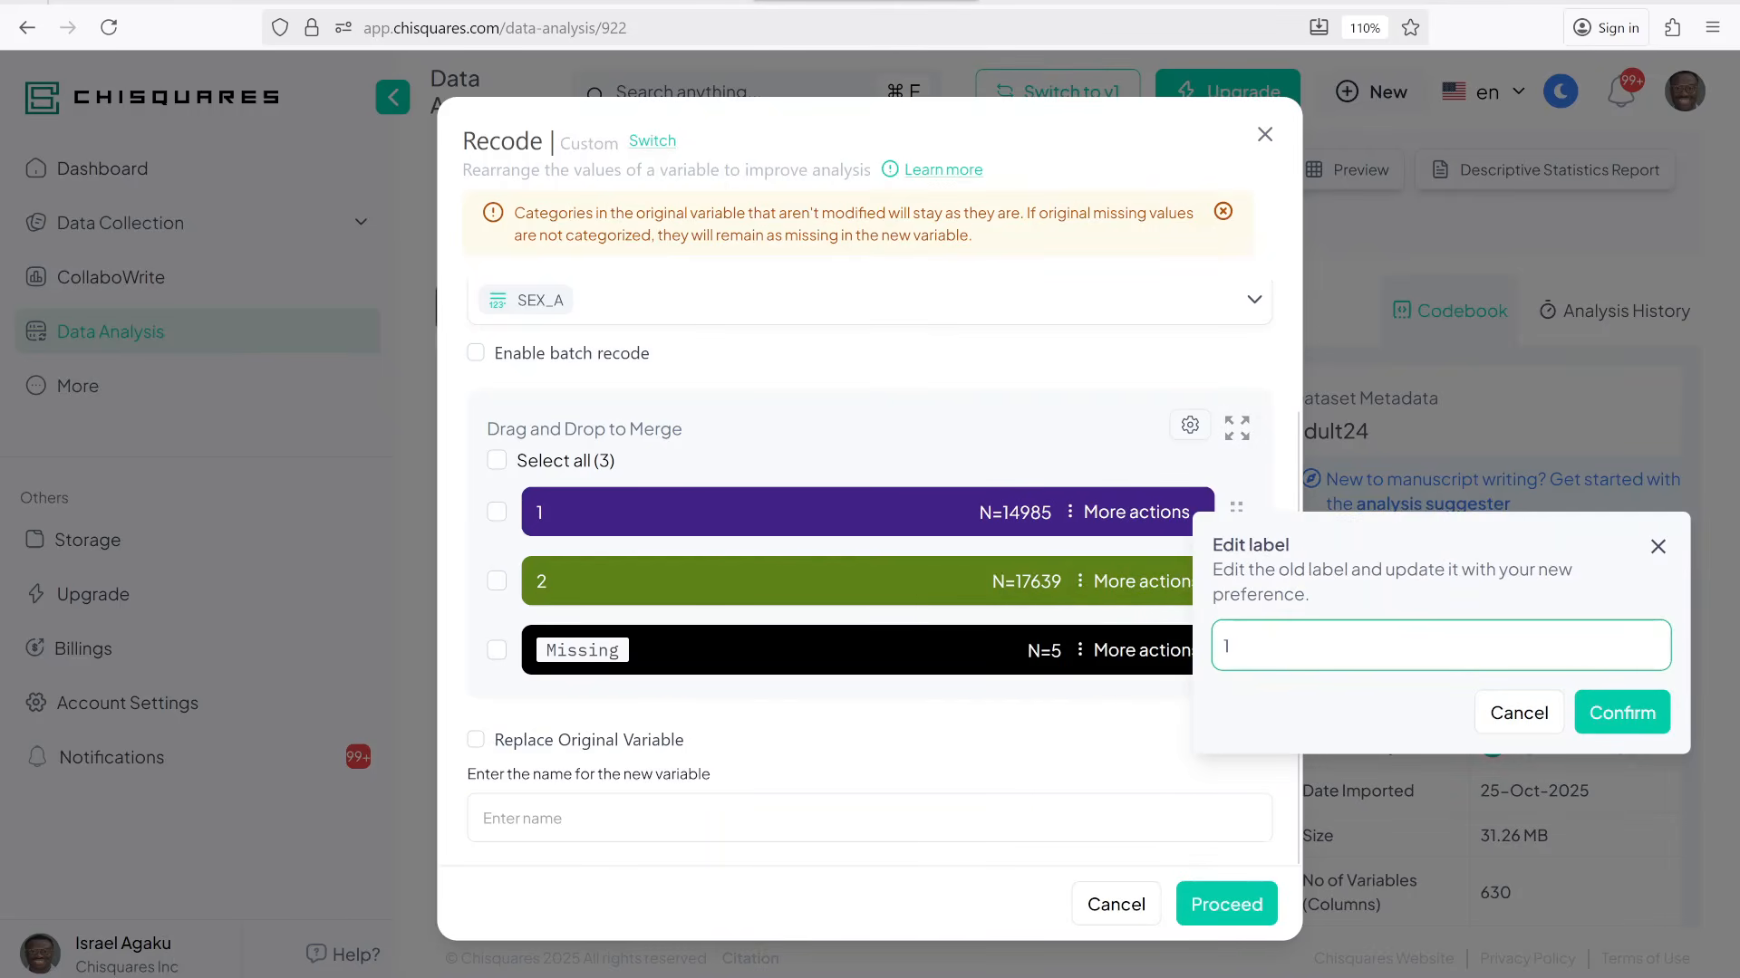
{"action": "key", "text": "BackSpace"}
{"action": "type", "text": "male"}
{"action": "left_click", "coordinate": [1621, 714]}
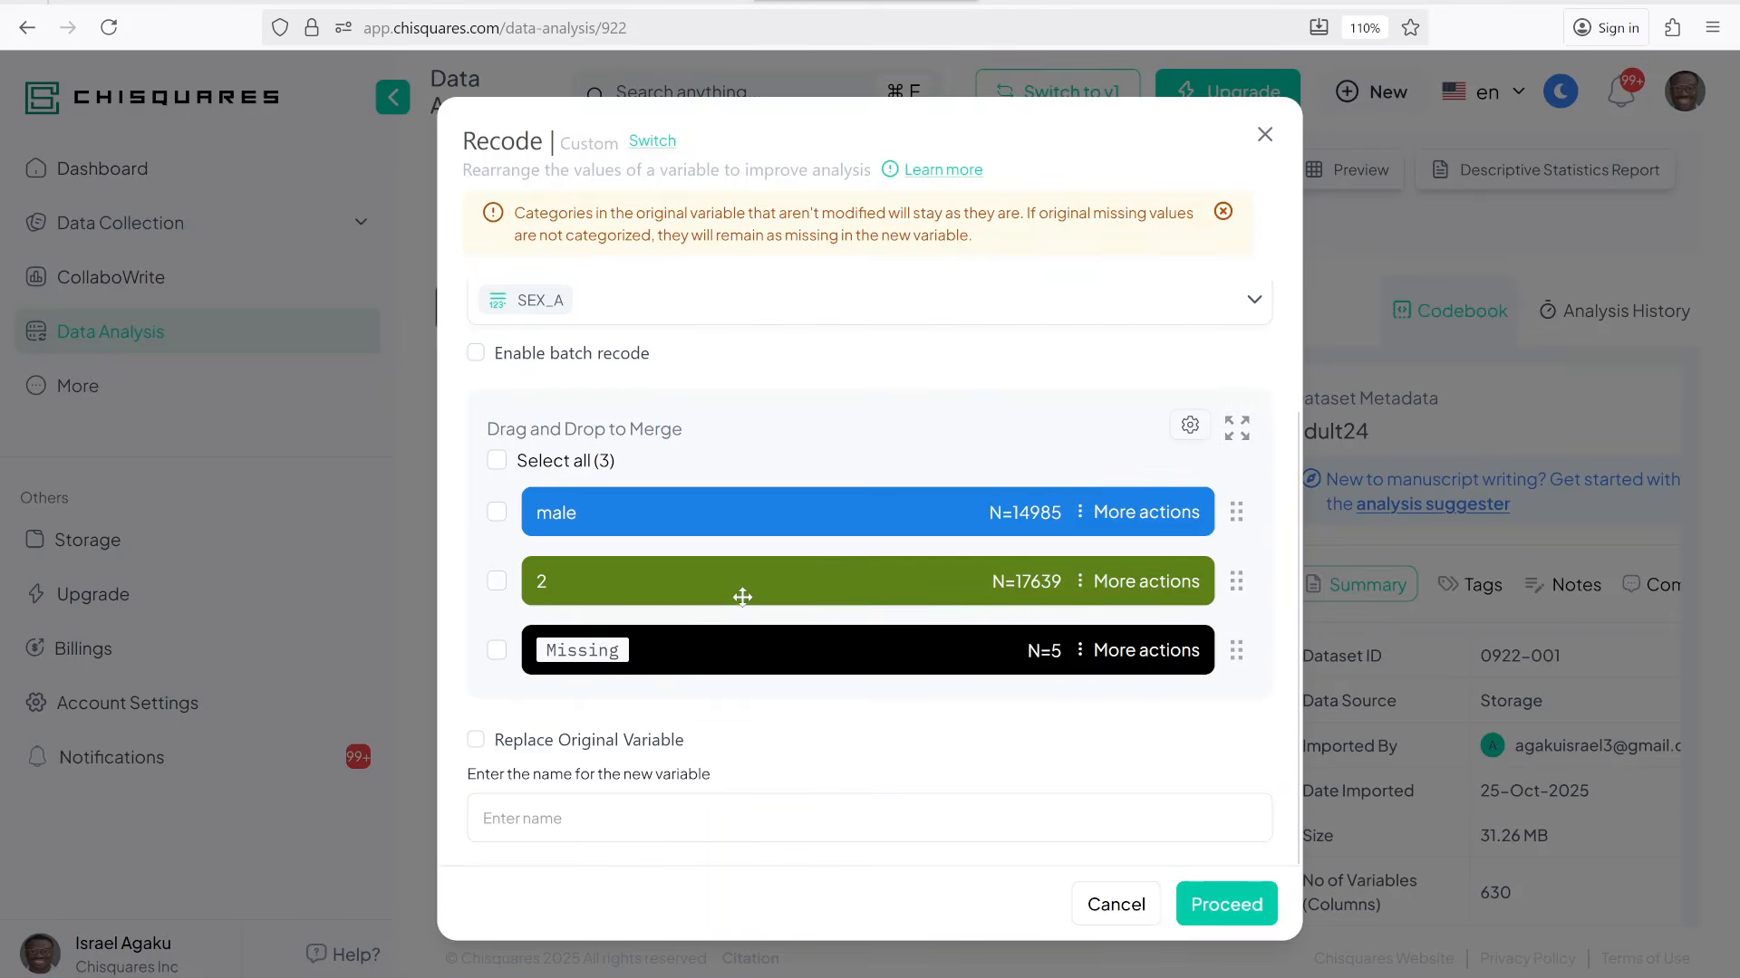
Relabel category 2 of SEX_A as female
{"action": "left_click", "coordinate": [1147, 589]}
{"action": "left_click", "coordinate": [1169, 686]}
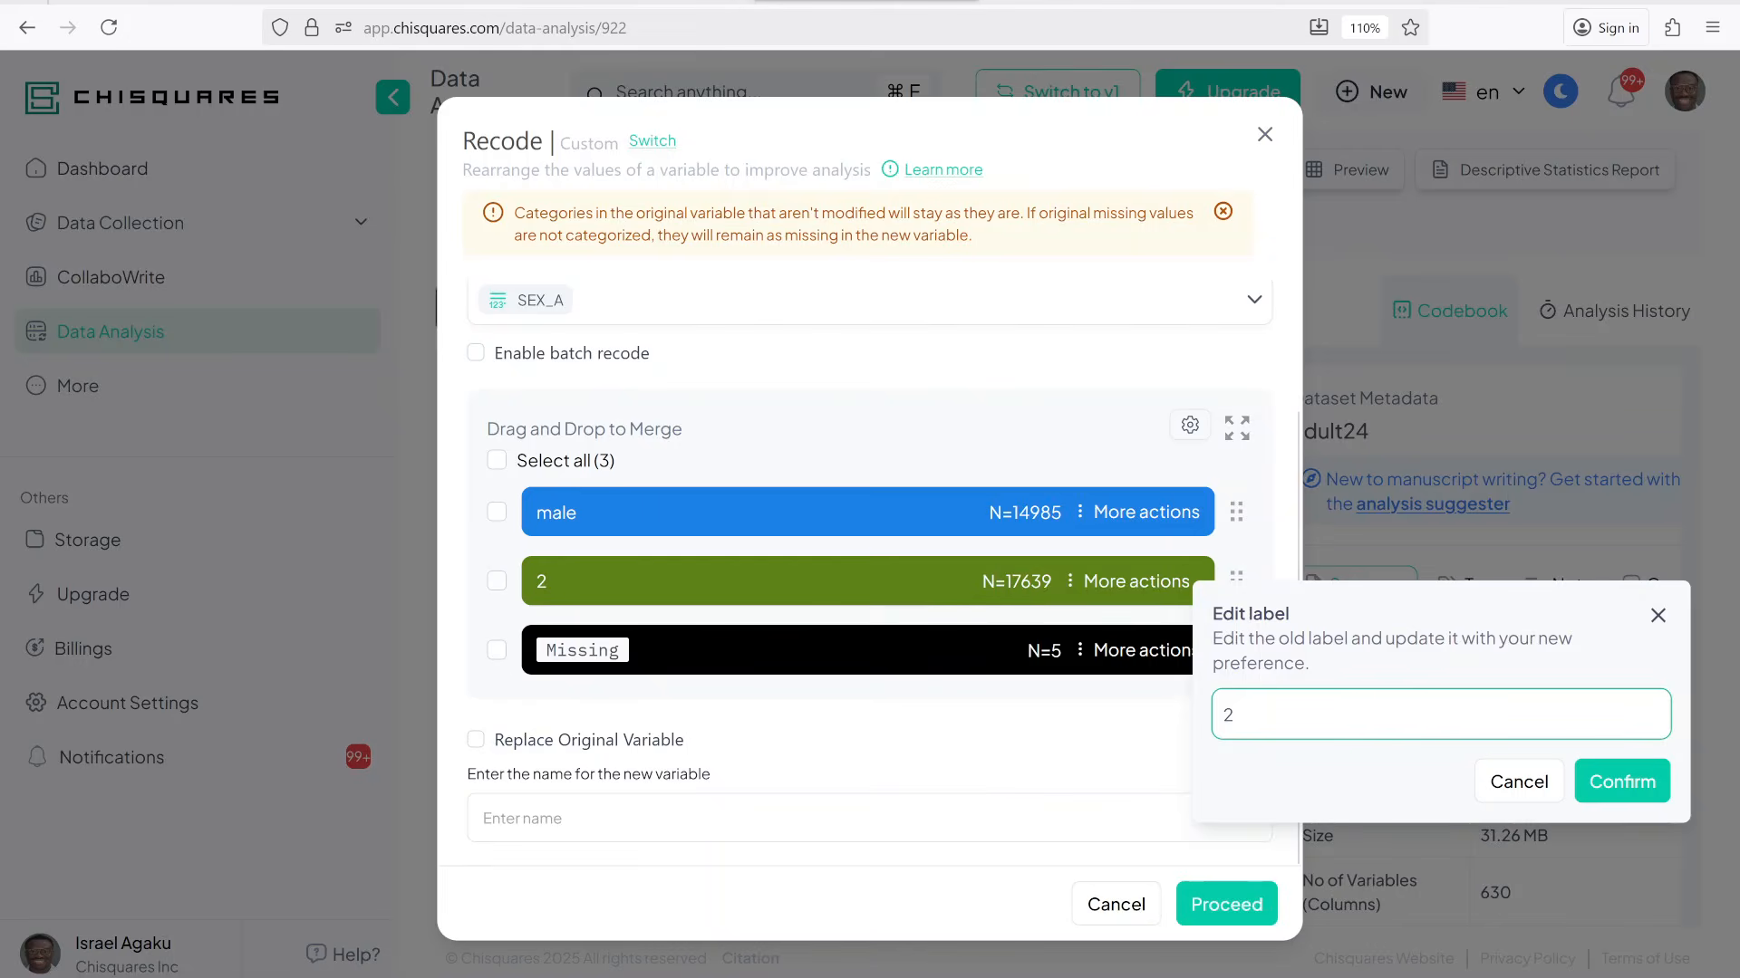
{"action": "key", "text": "BackSpace"}
{"action": "type", "text": "female"}
{"action": "left_click", "coordinate": [1611, 781]}
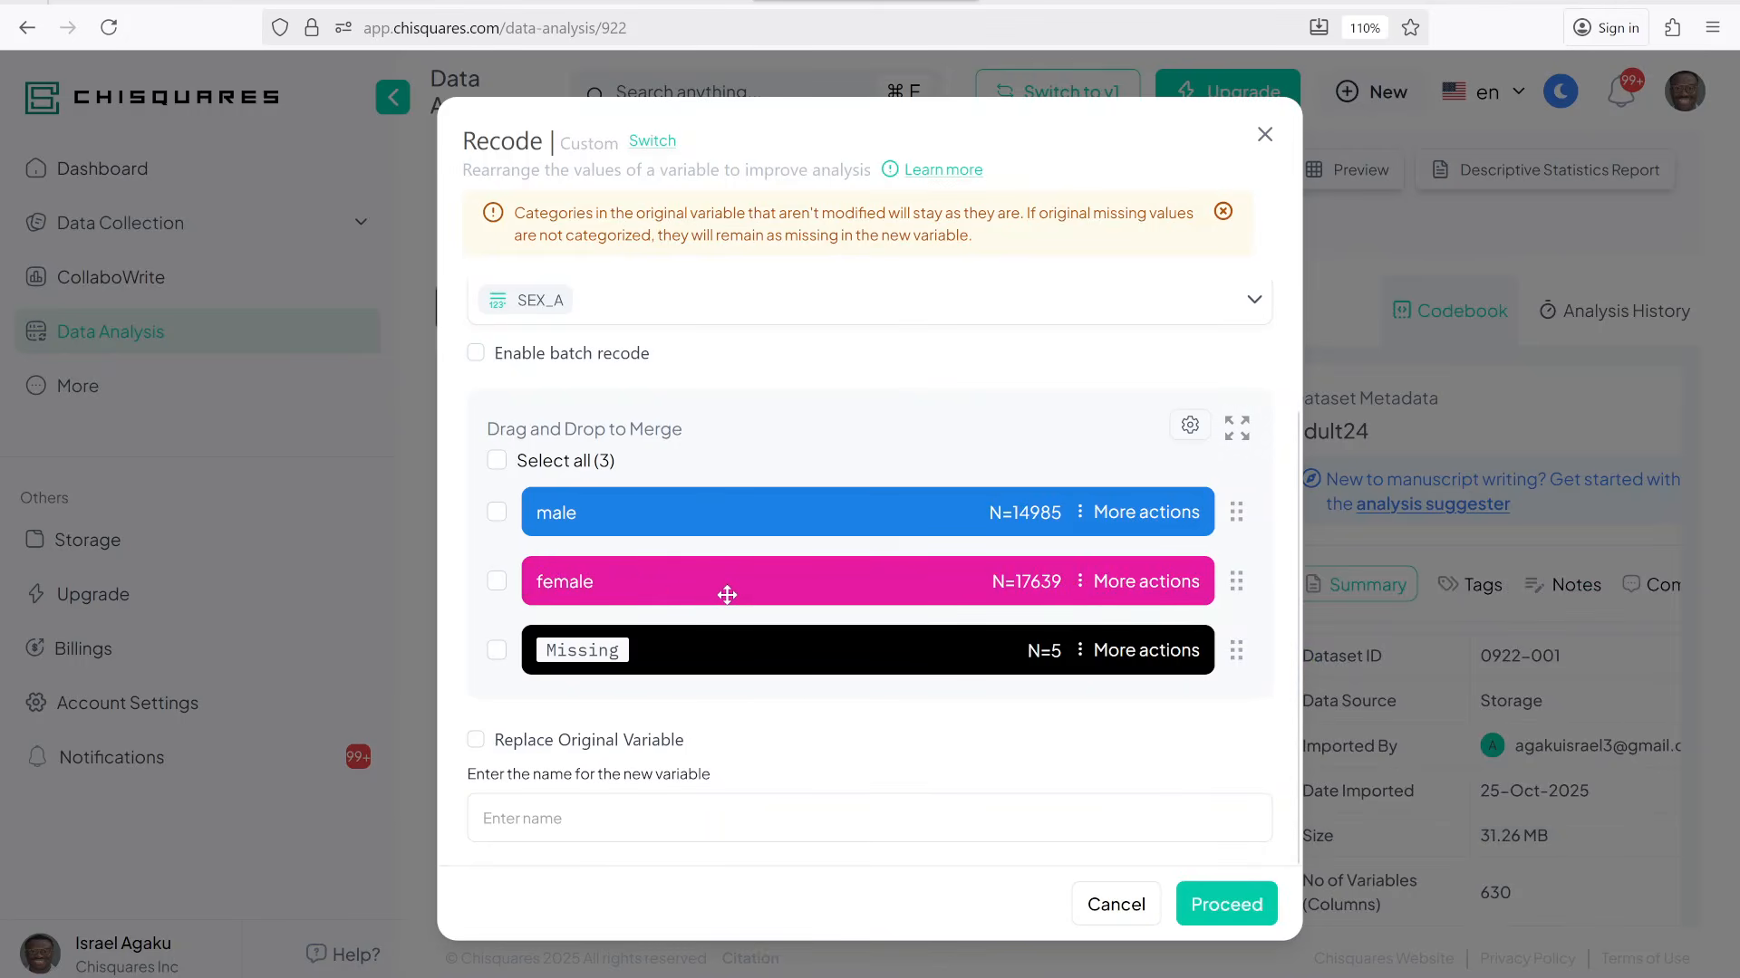
Name the new recoded variable gender and run the recode without replacing the original variable
{"action": "left_click", "coordinate": [804, 818]}
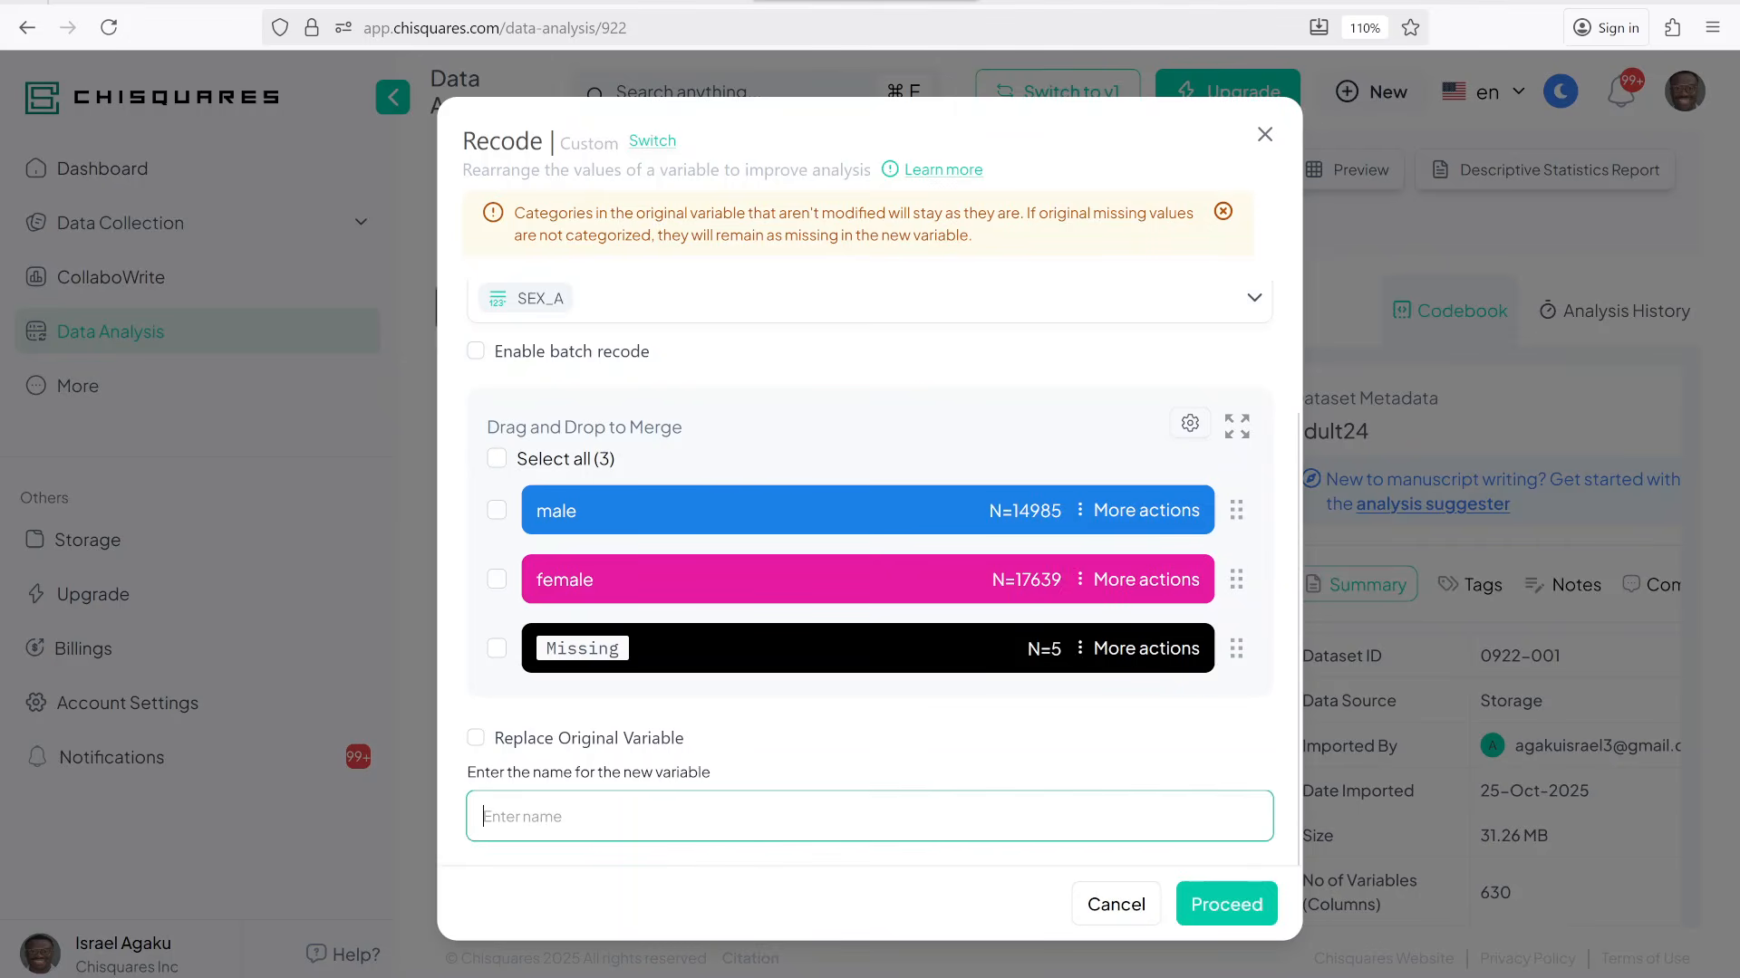
{"action": "type", "text": "gender"}
{"action": "left_click", "coordinate": [1225, 903]}
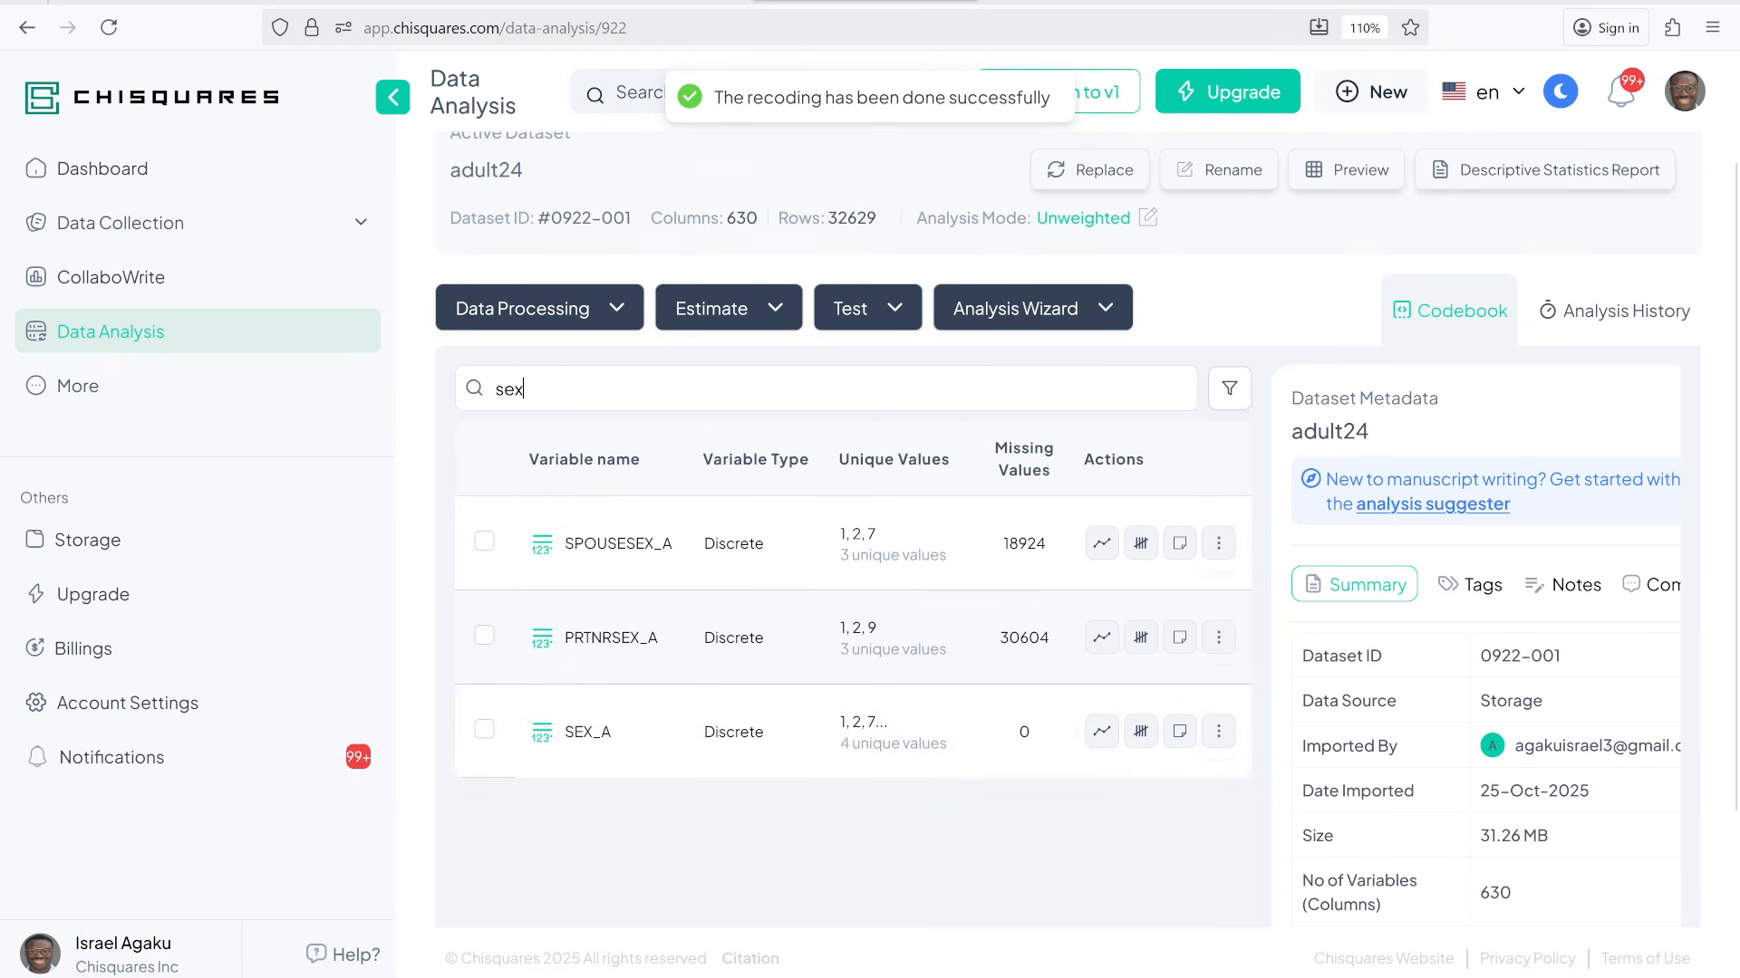
Clear the variable search and examine the bar chart of the new gender variable, then close the chart
{"action": "key", "text": "BackSpace"}
{"action": "key", "text": "BackSpace"}
{"action": "key", "text": "BackSpace"}
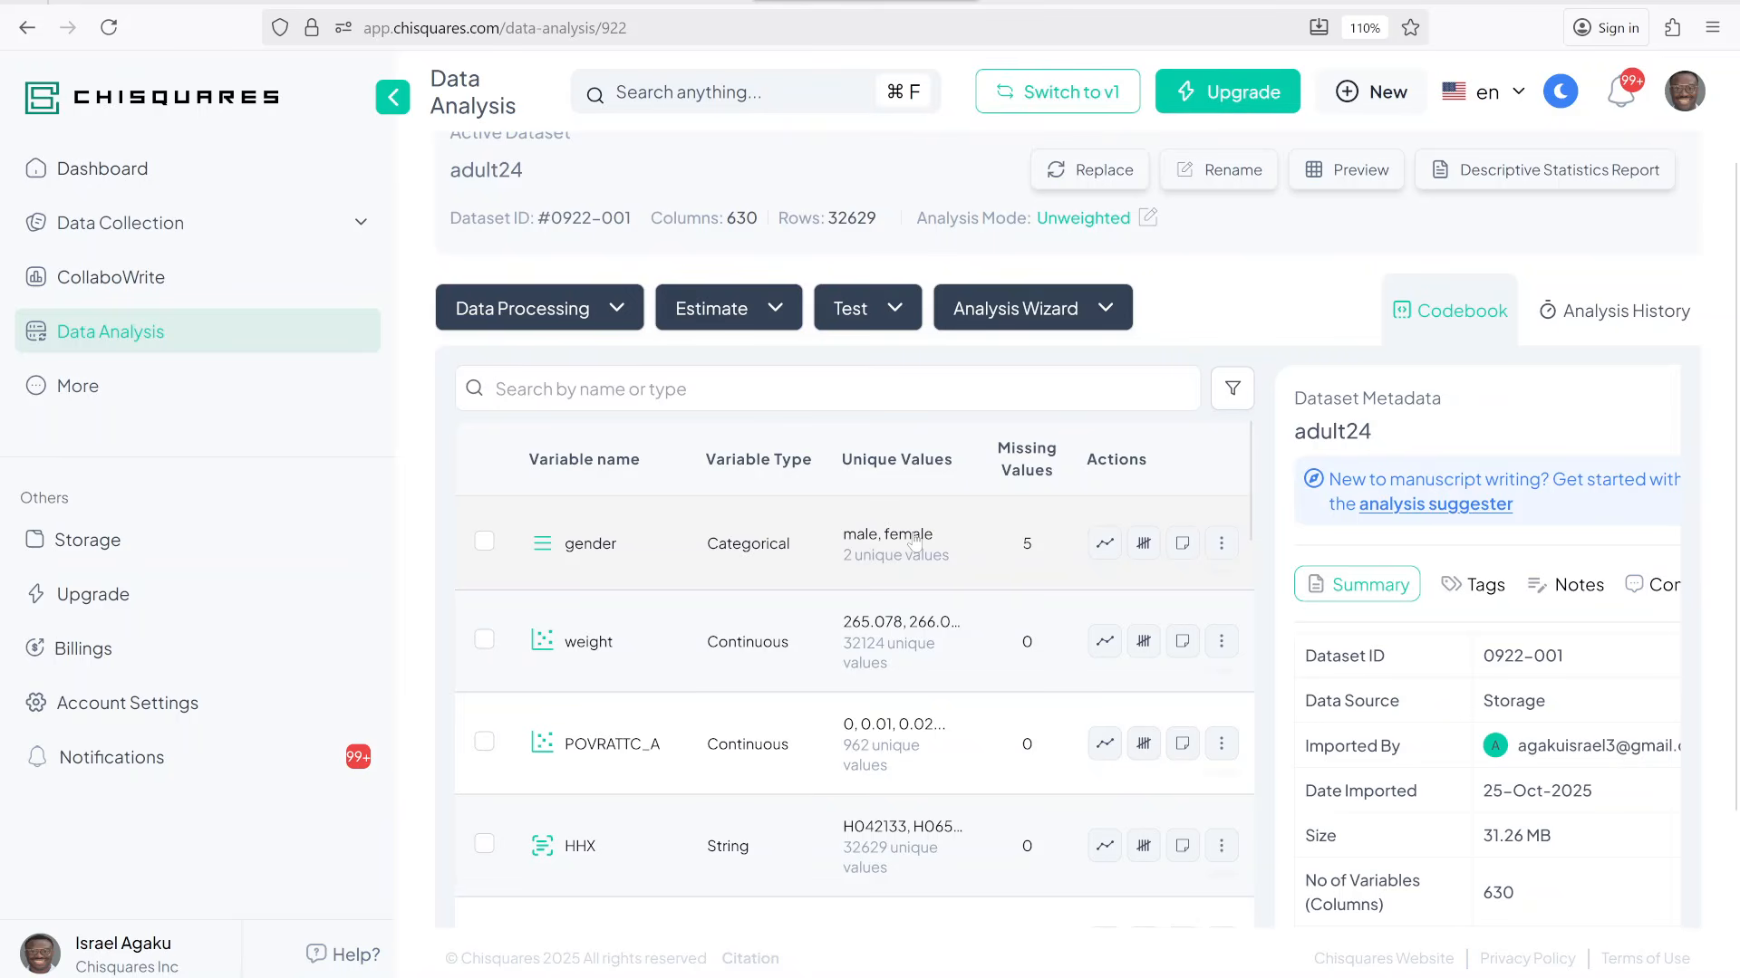
{"action": "left_click", "coordinate": [1104, 544]}
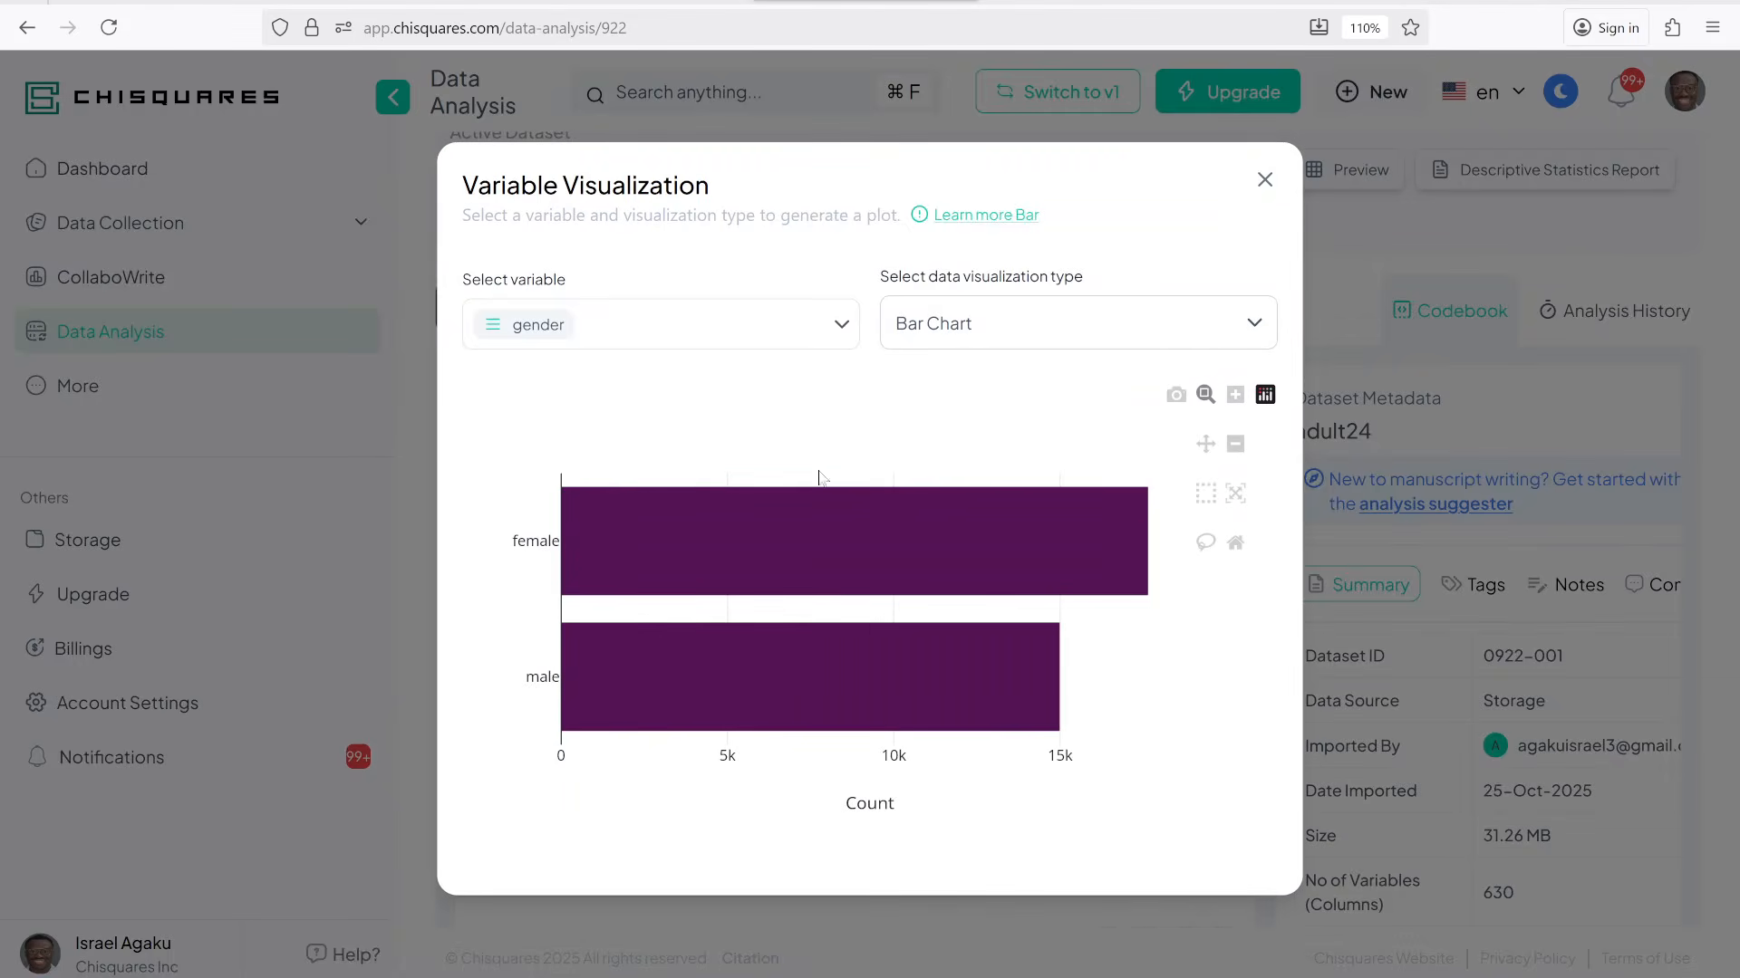
{"action": "mouse_move", "coordinate": [976, 556]}
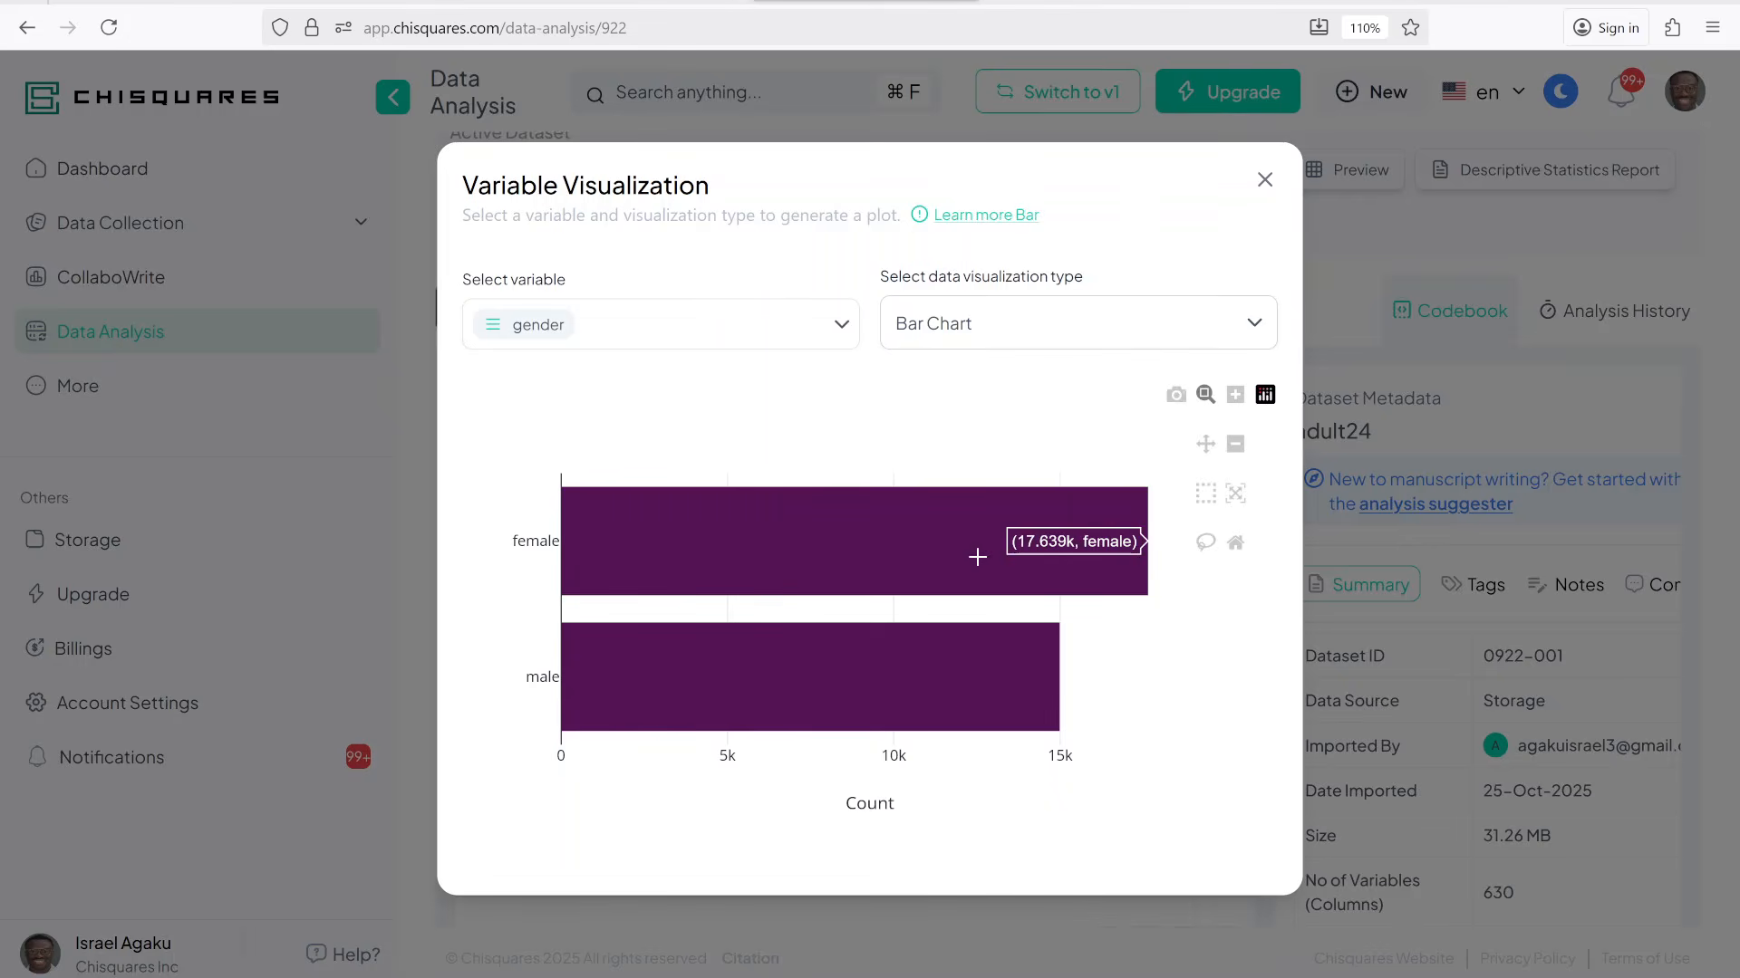
{"action": "left_click", "coordinate": [1265, 179]}
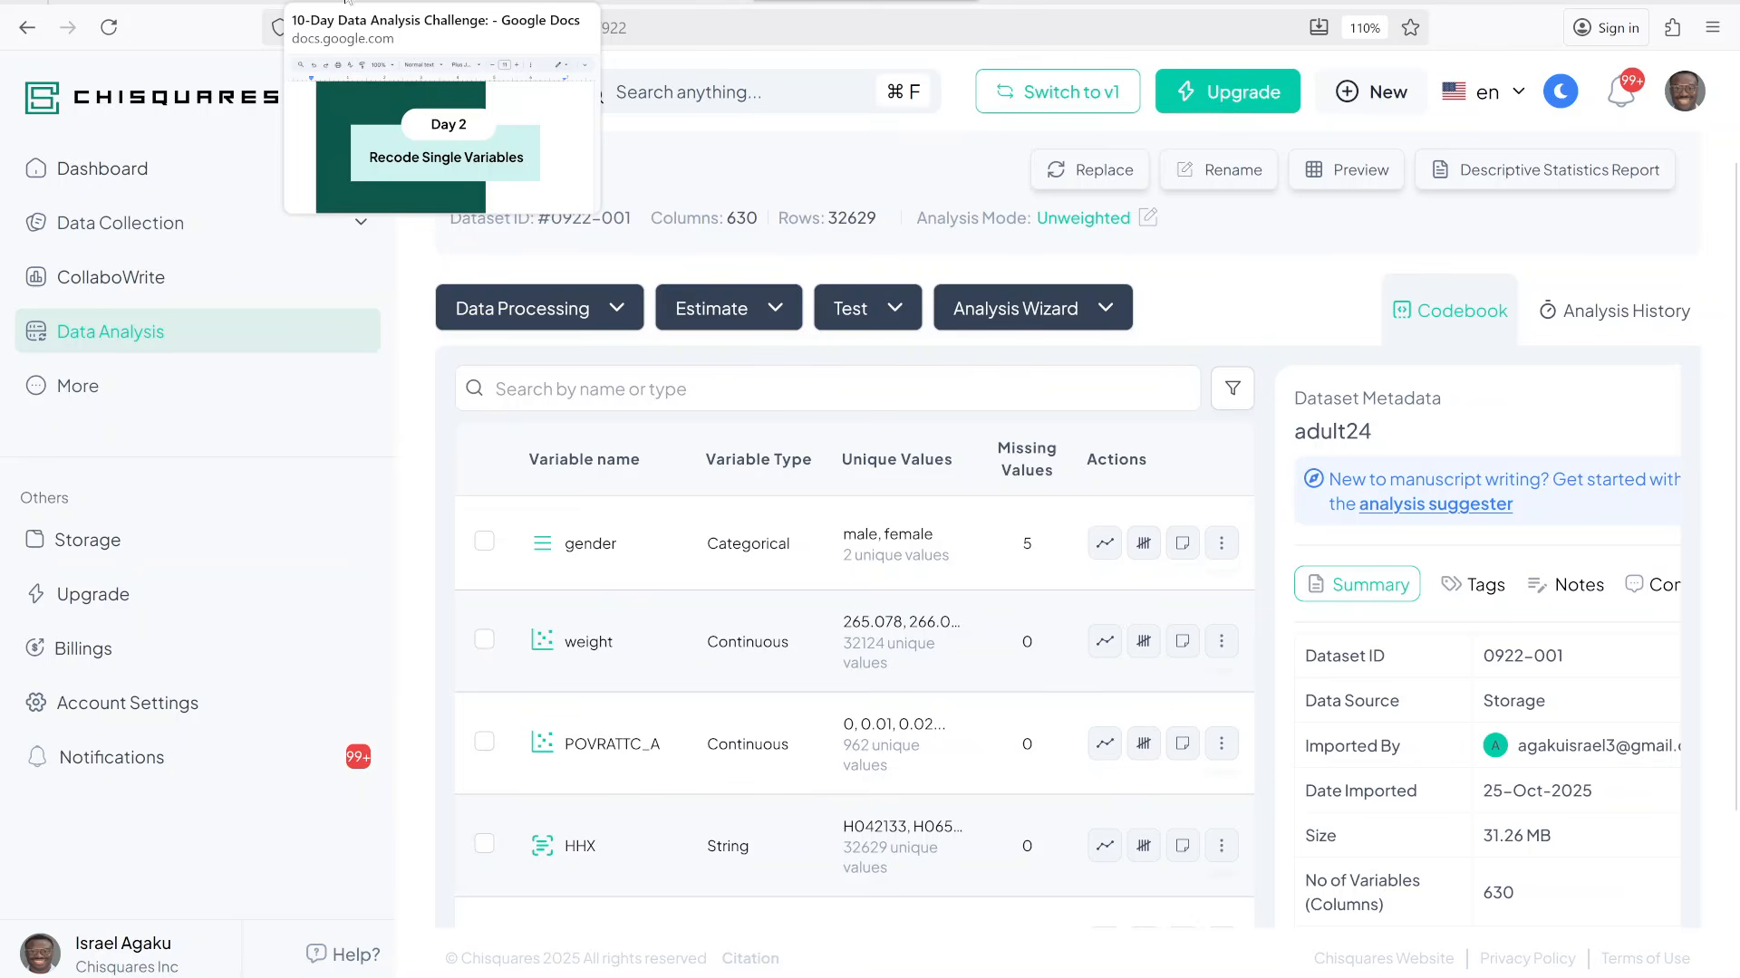
Switch to the Canva ebook and read the recoding rules for the agep_a row
{"action": "left_click", "coordinate": [117, 2]}
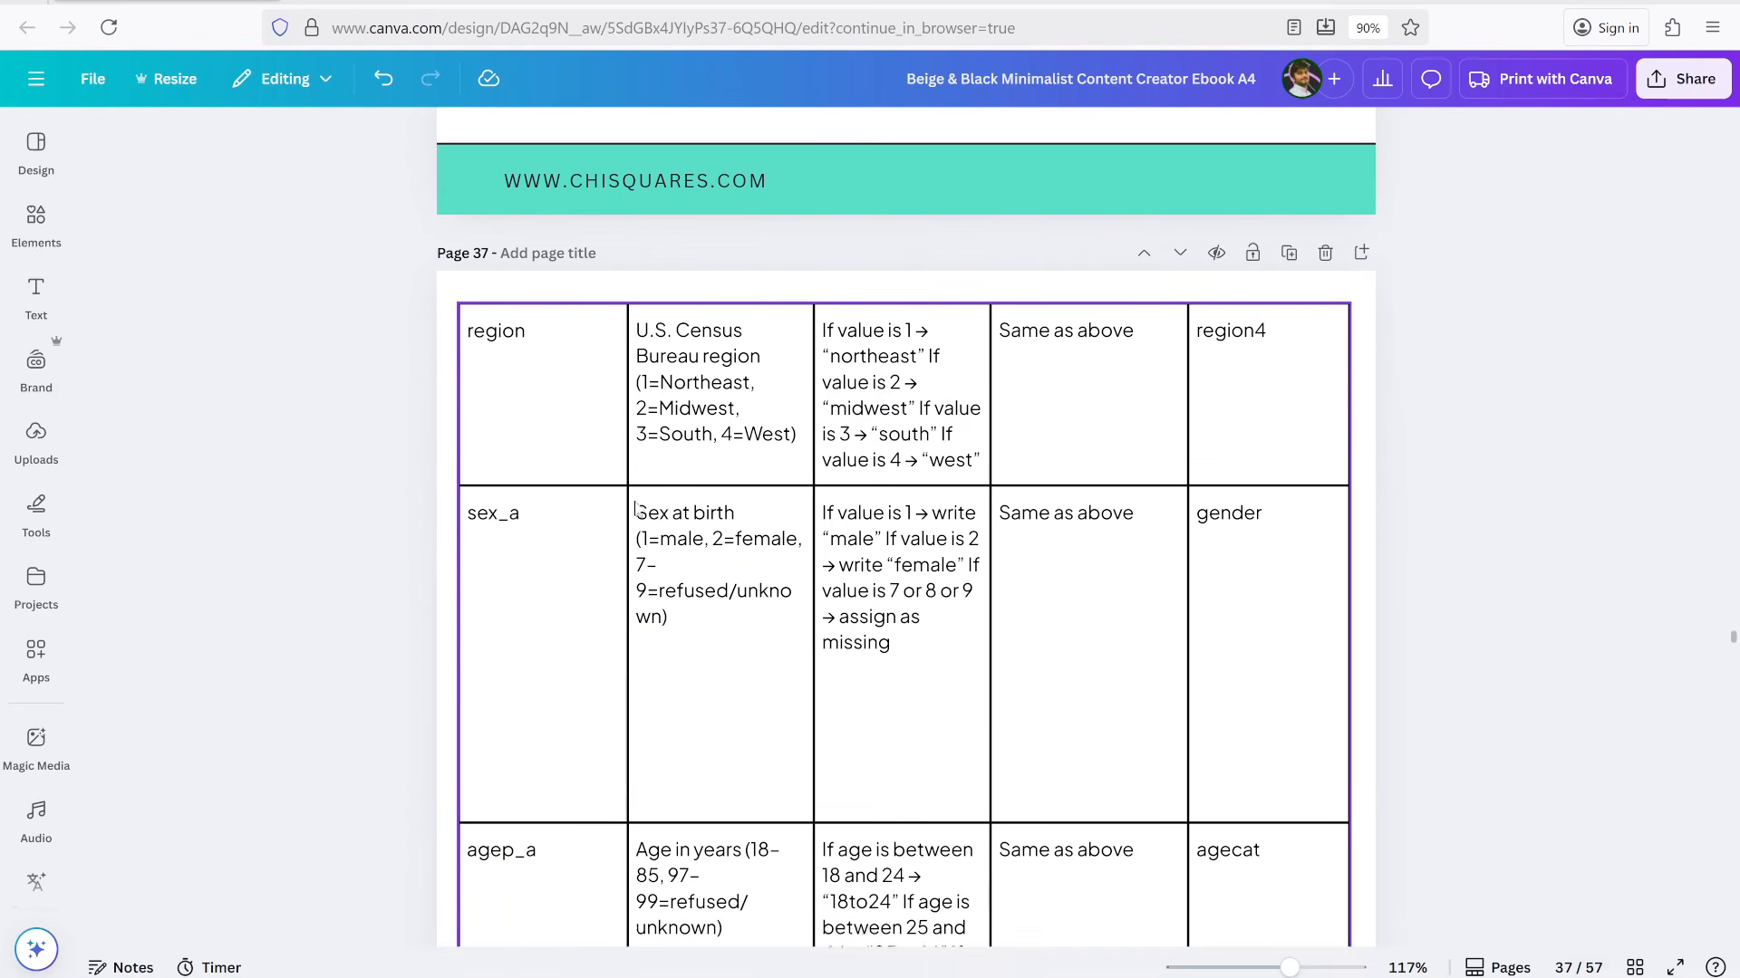
{"action": "scroll", "coordinate": [635, 508], "scroll_direction": "down", "scroll_amount": 2}
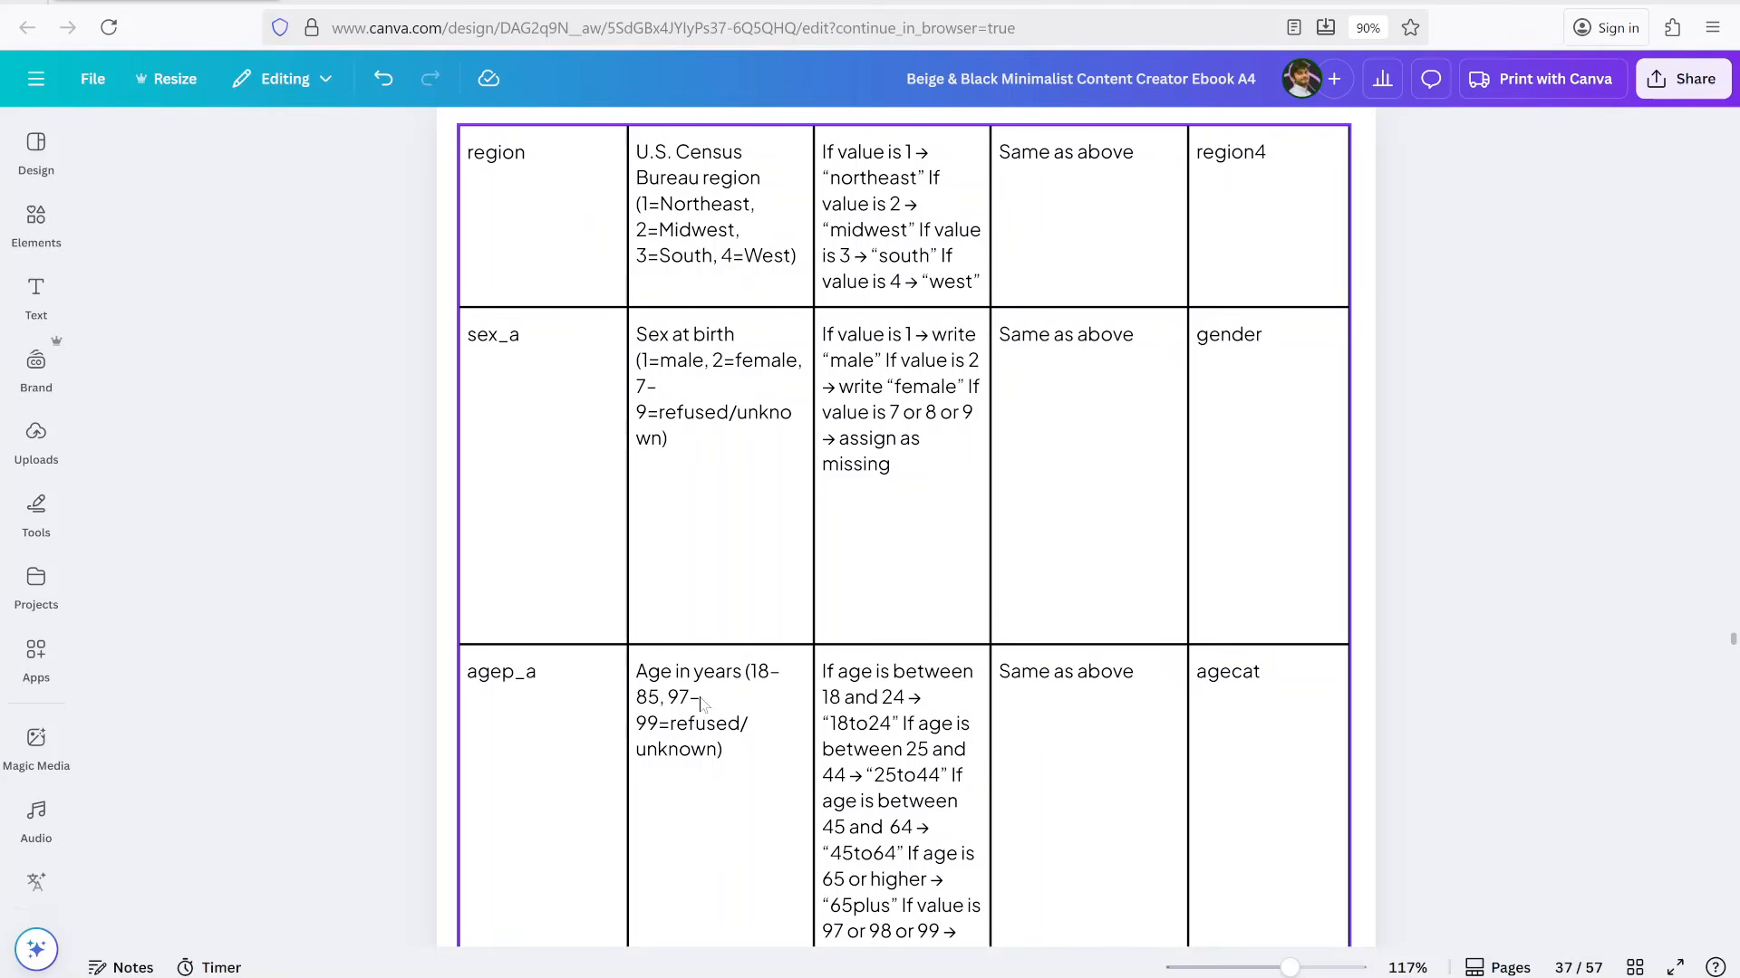
{"action": "scroll", "coordinate": [900, 675], "scroll_direction": "down", "scroll_amount": 2}
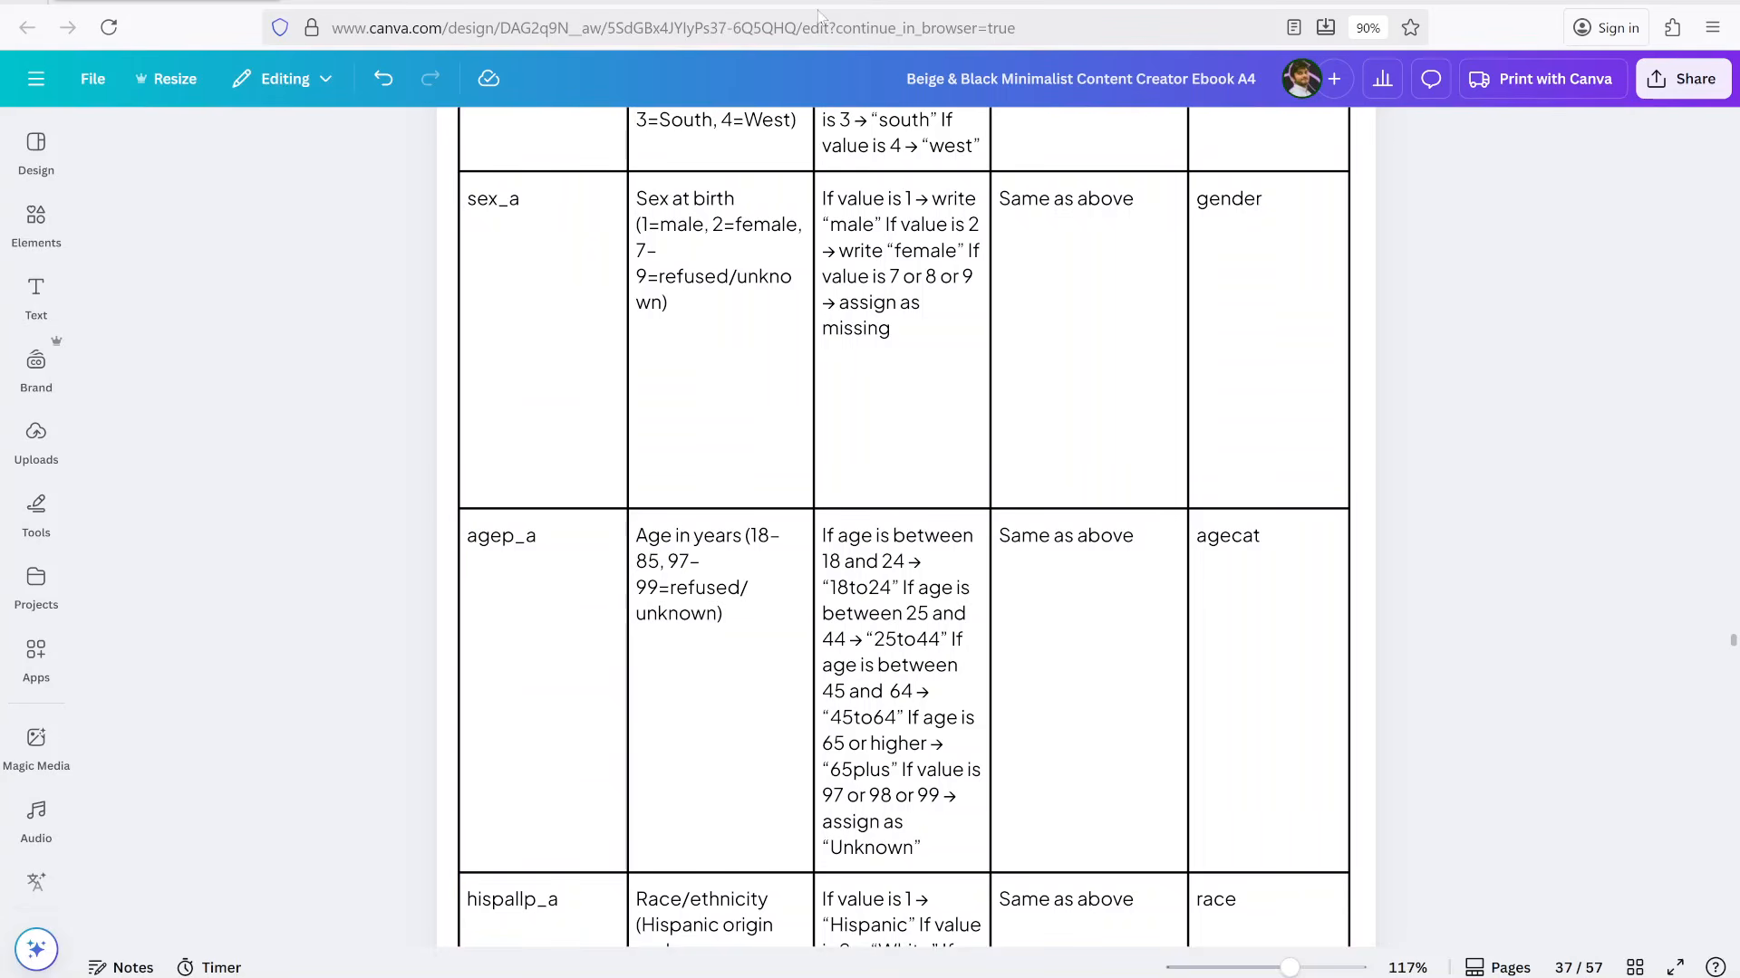
Return to Chisquares, search the codebook for agep, and open the custom recode for AGEP_A
{"action": "left_click", "coordinate": [844, 3]}
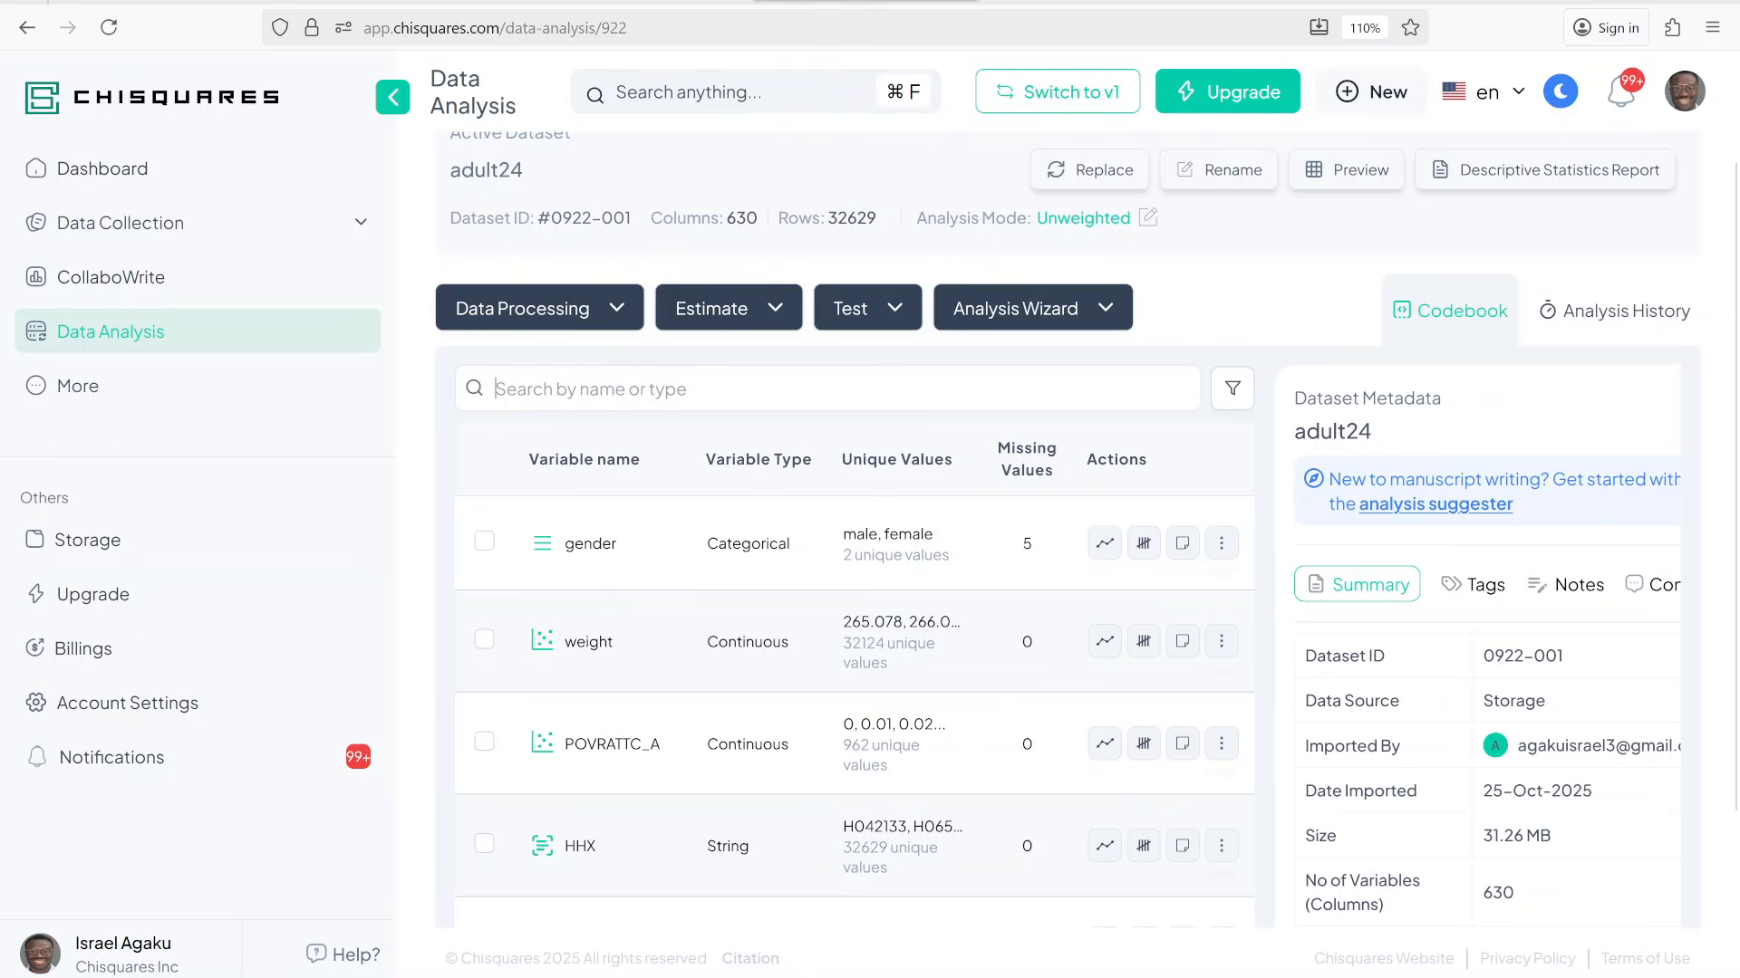
{"action": "type", "text": "agep"}
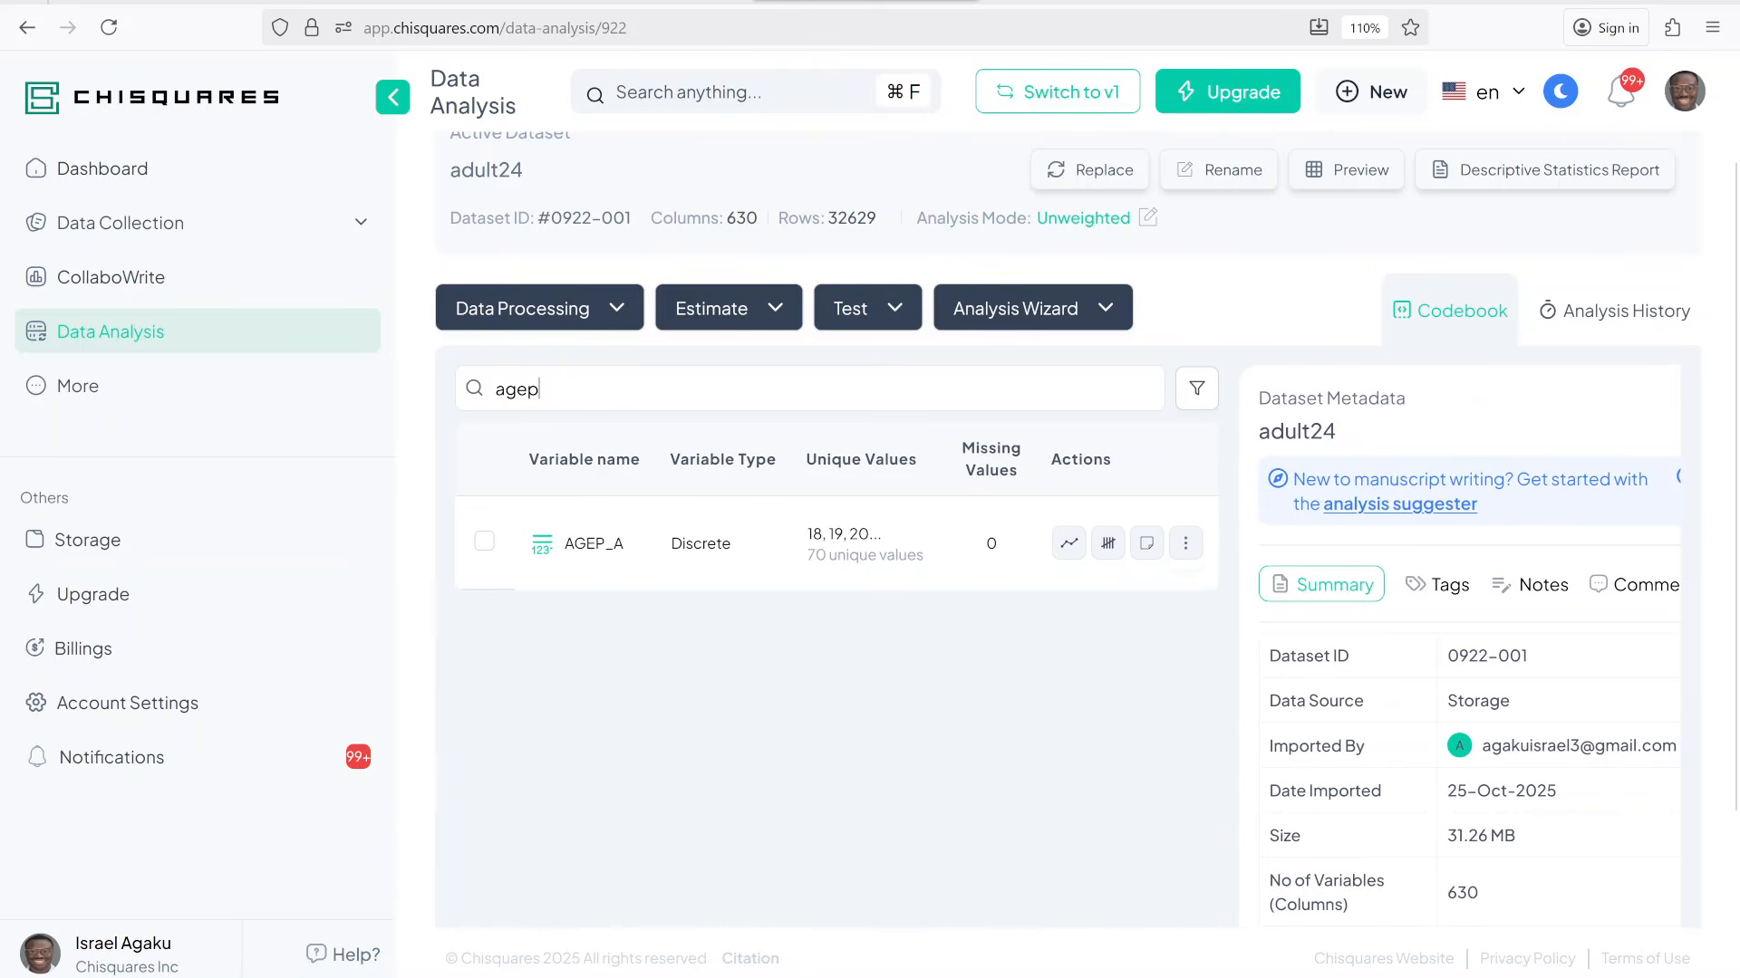
{"action": "left_click", "coordinate": [1184, 543]}
{"action": "scroll", "coordinate": [1259, 743], "scroll_direction": "down", "scroll_amount": 3}
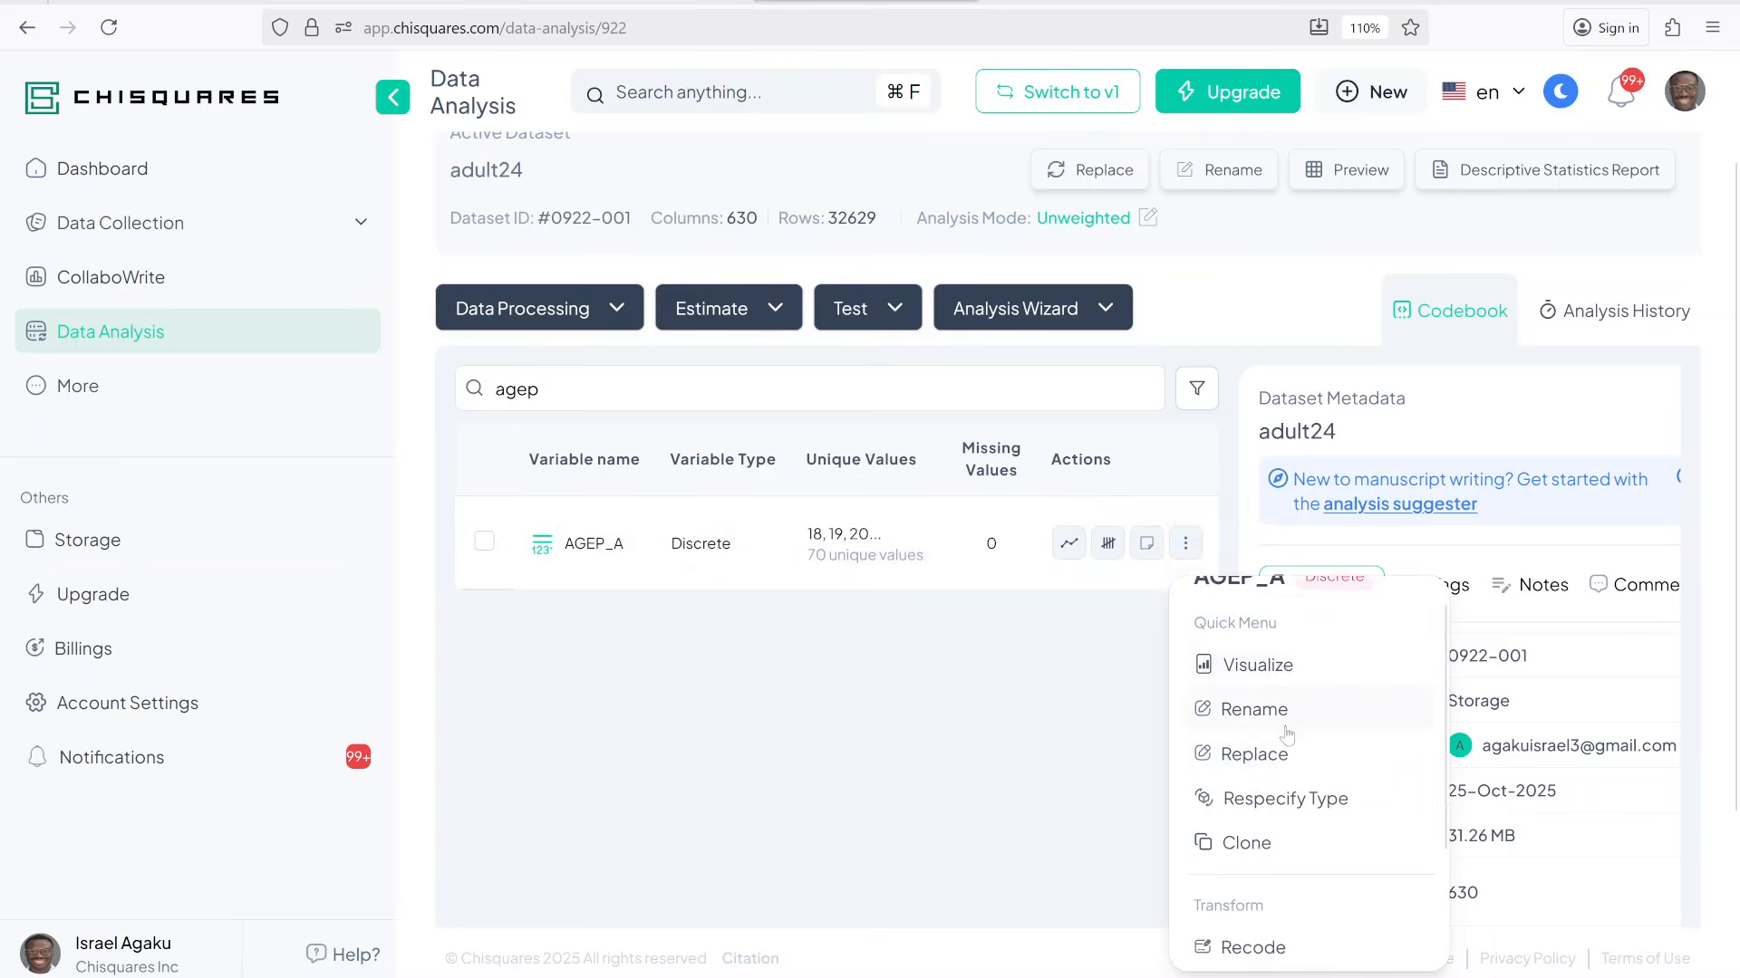
{"action": "left_click", "coordinate": [1287, 790]}
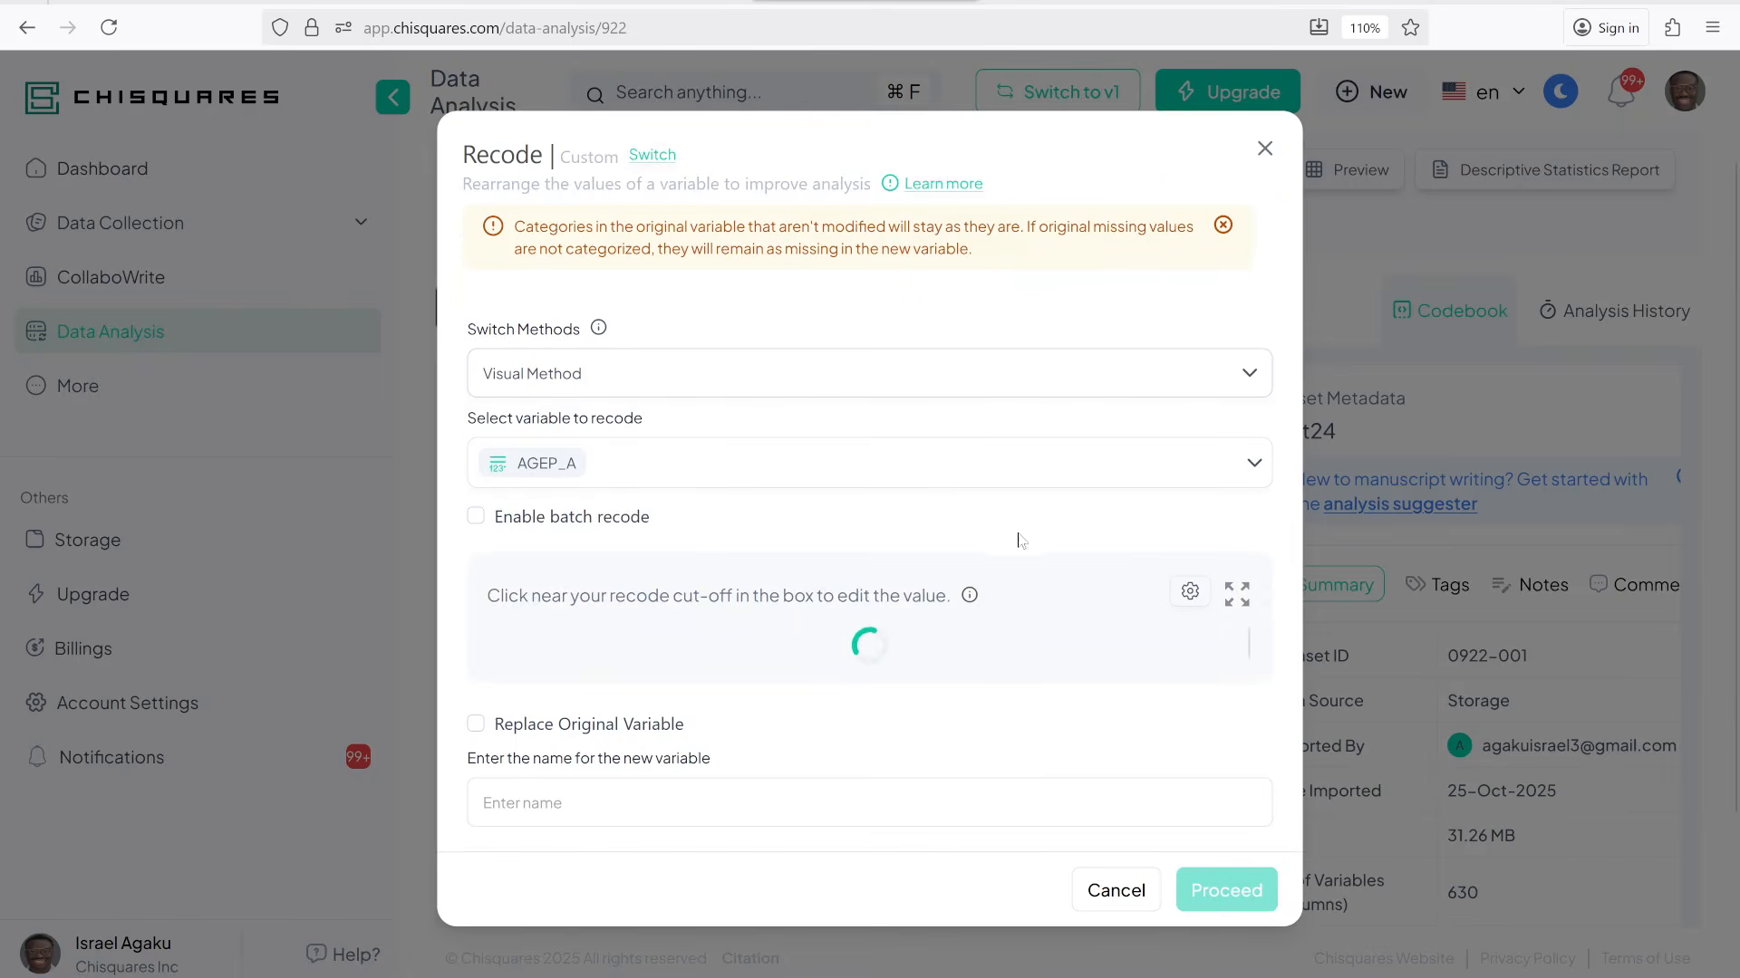
Split the AGEP_A range with a cut value of 97
{"action": "scroll", "coordinate": [1008, 502], "scroll_direction": "down", "scroll_amount": 3}
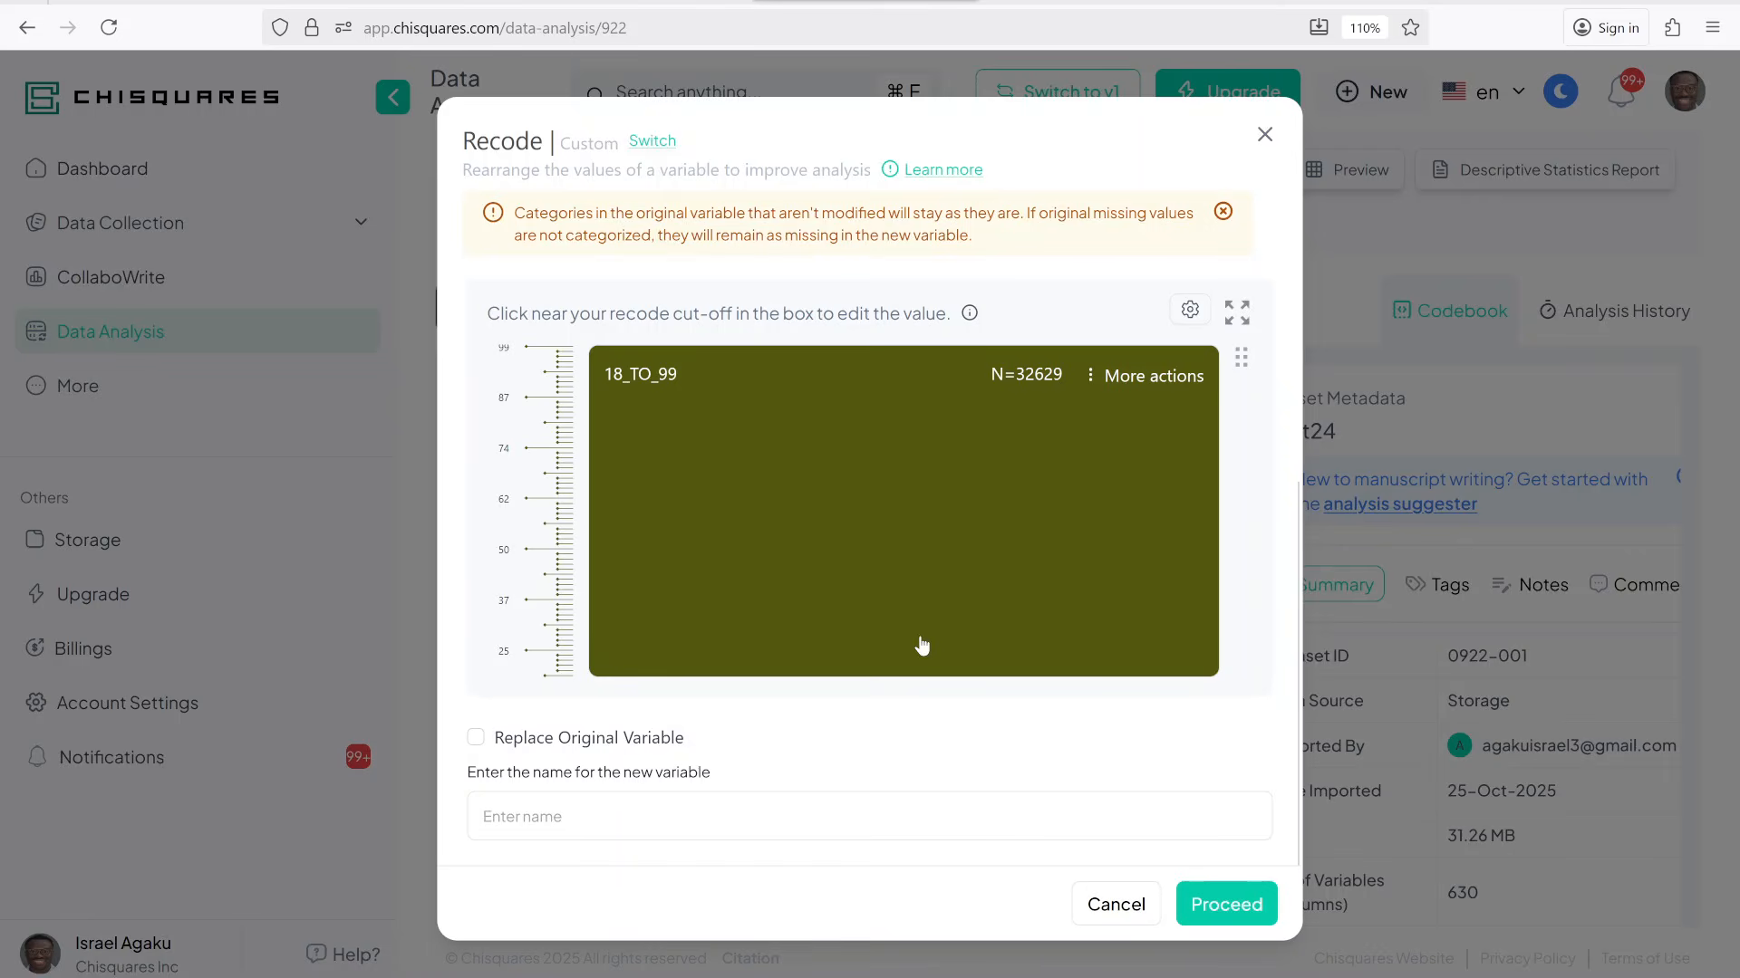
{"action": "left_click", "coordinate": [748, 391]}
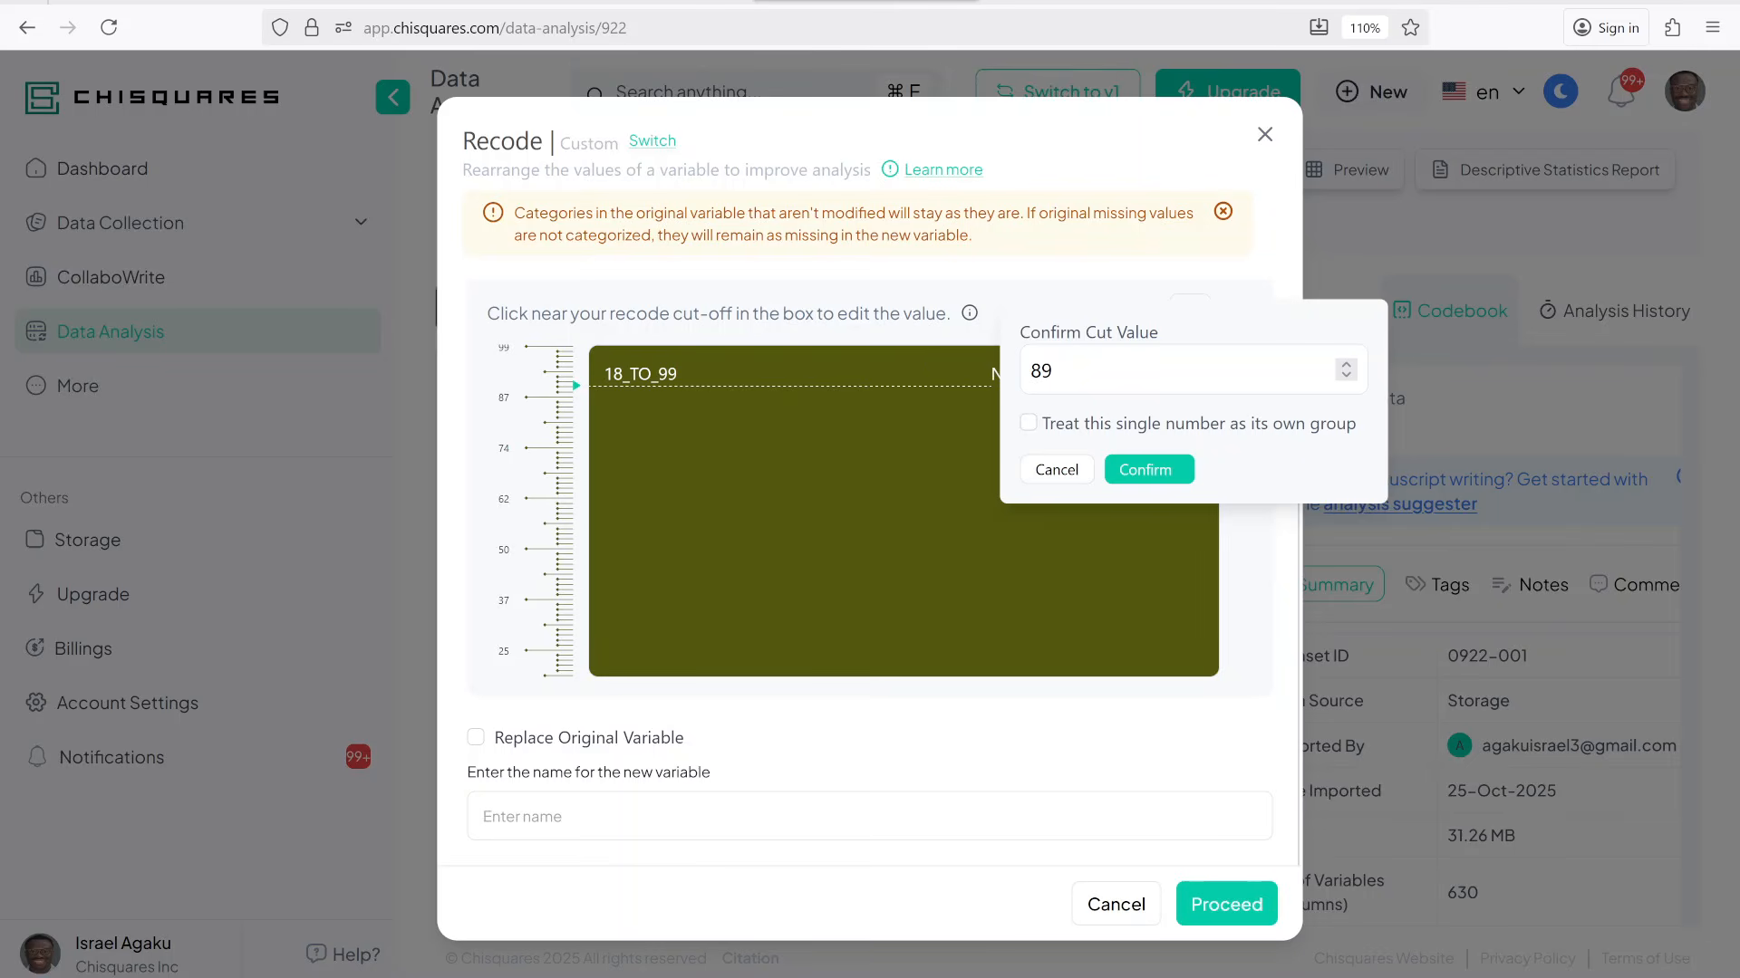
{"action": "key", "text": "BackSpace"}
{"action": "key", "text": "BackSpace"}
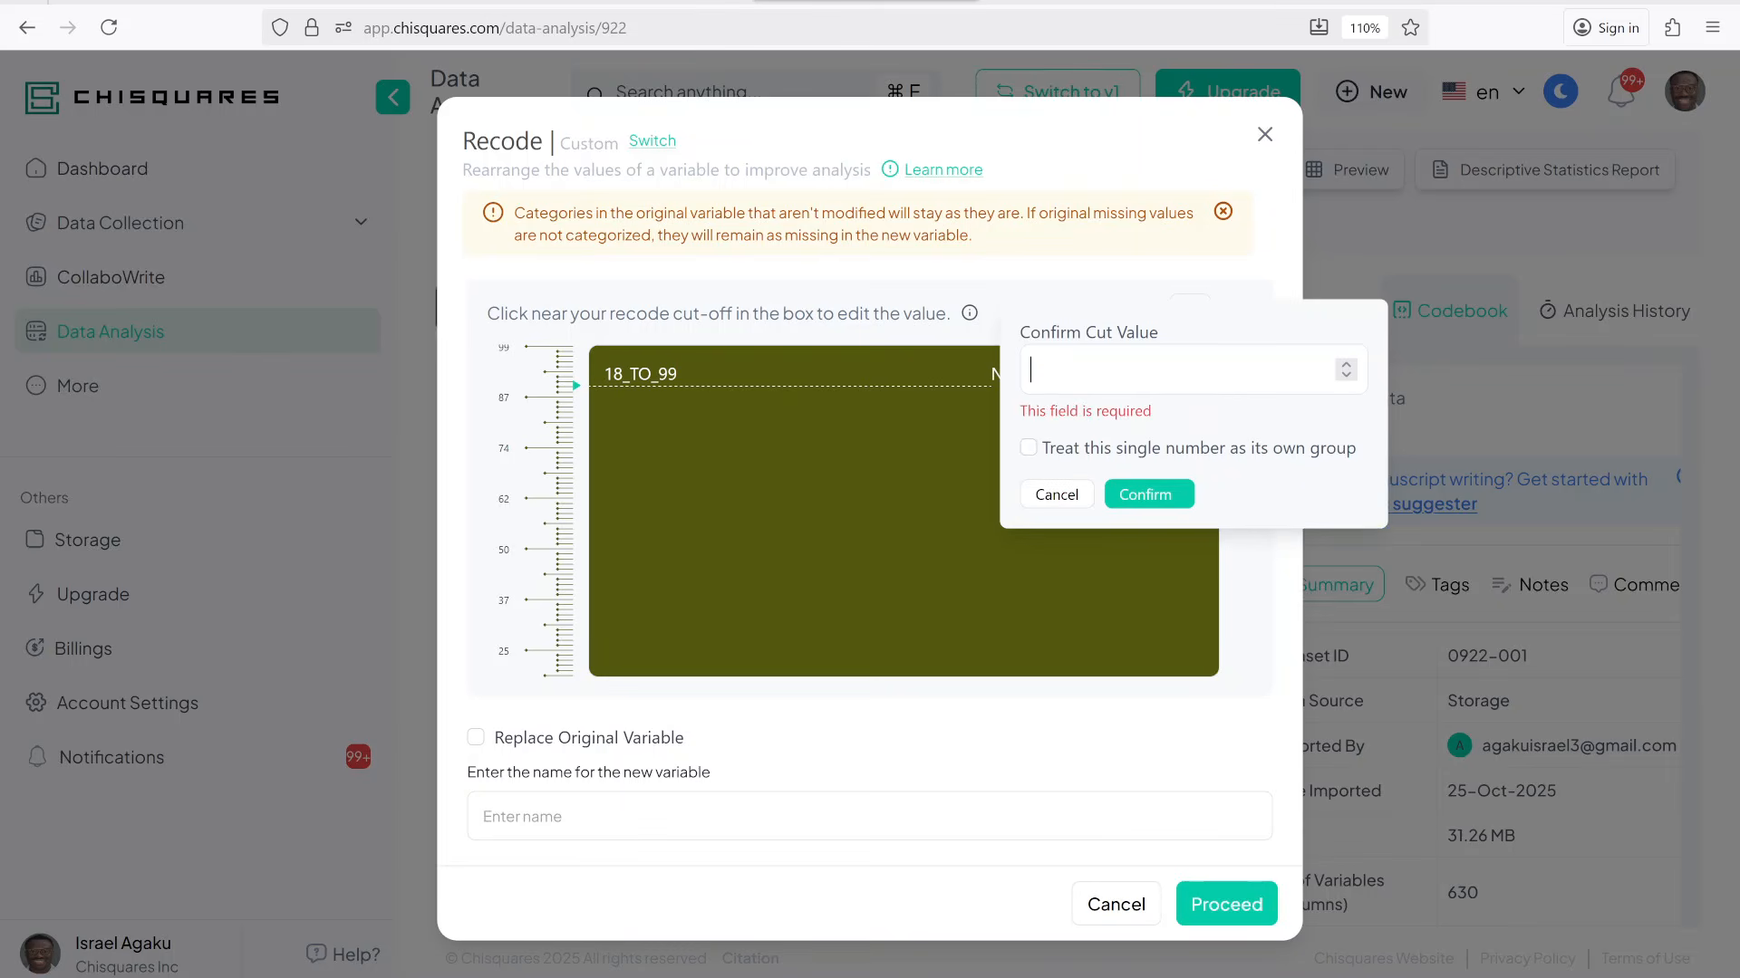
{"action": "type", "text": "97"}
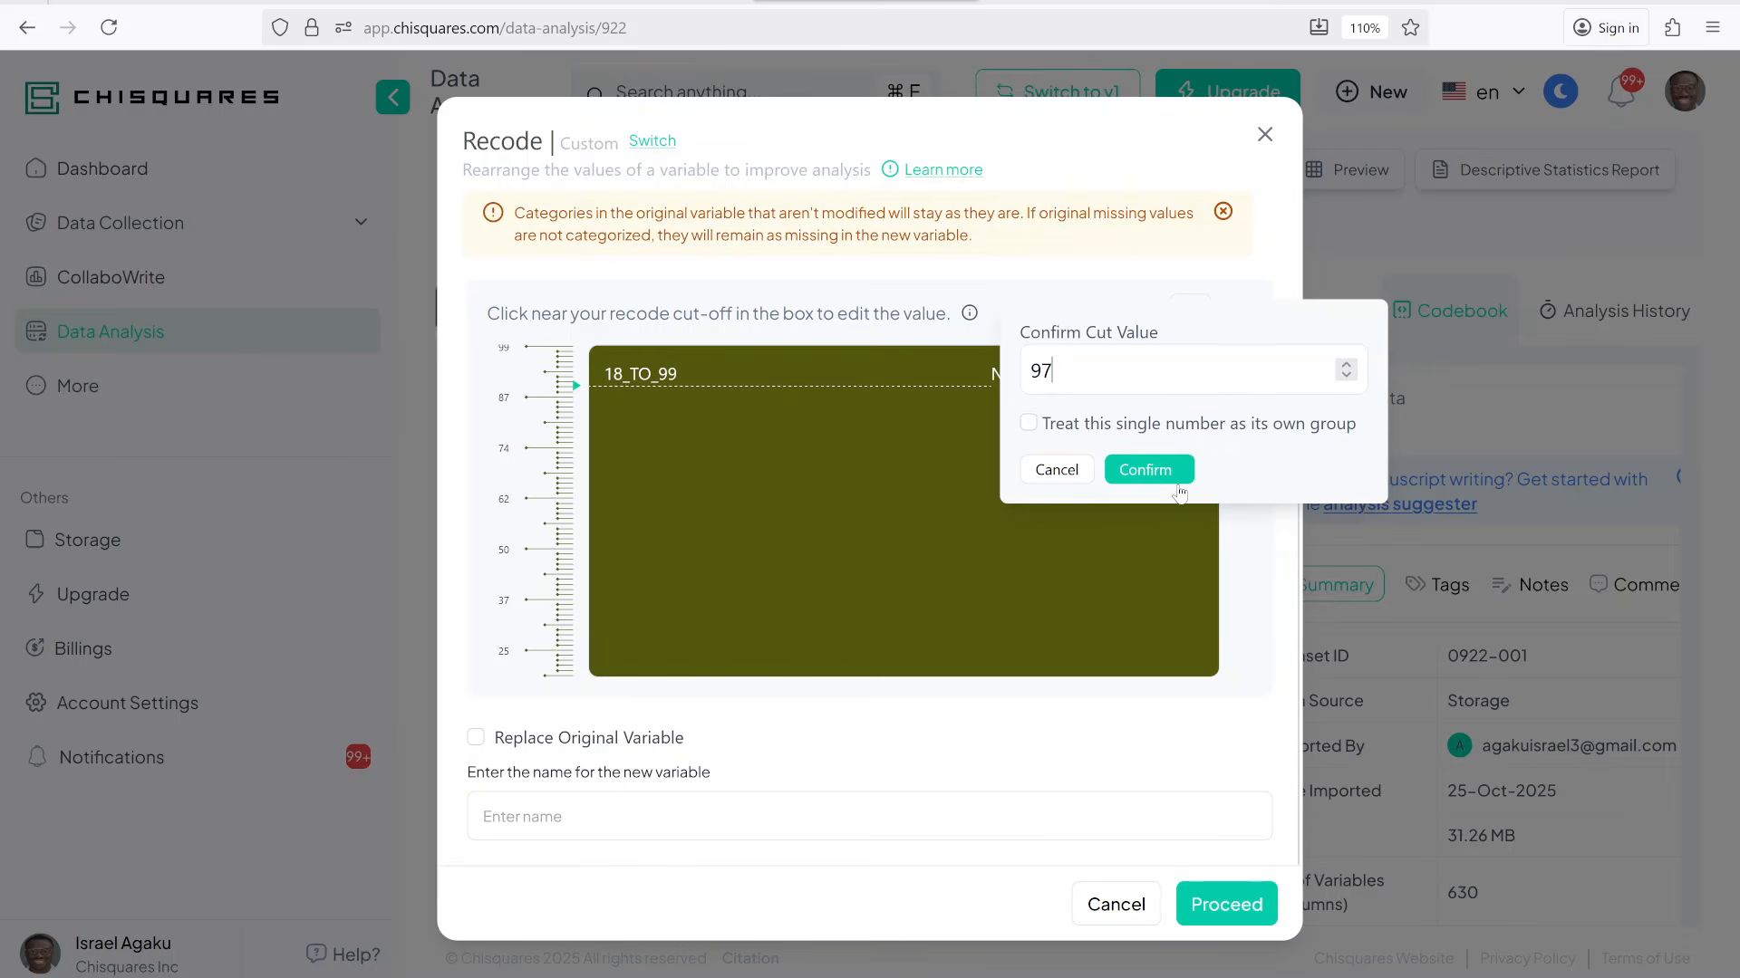
{"action": "left_click", "coordinate": [1153, 473]}
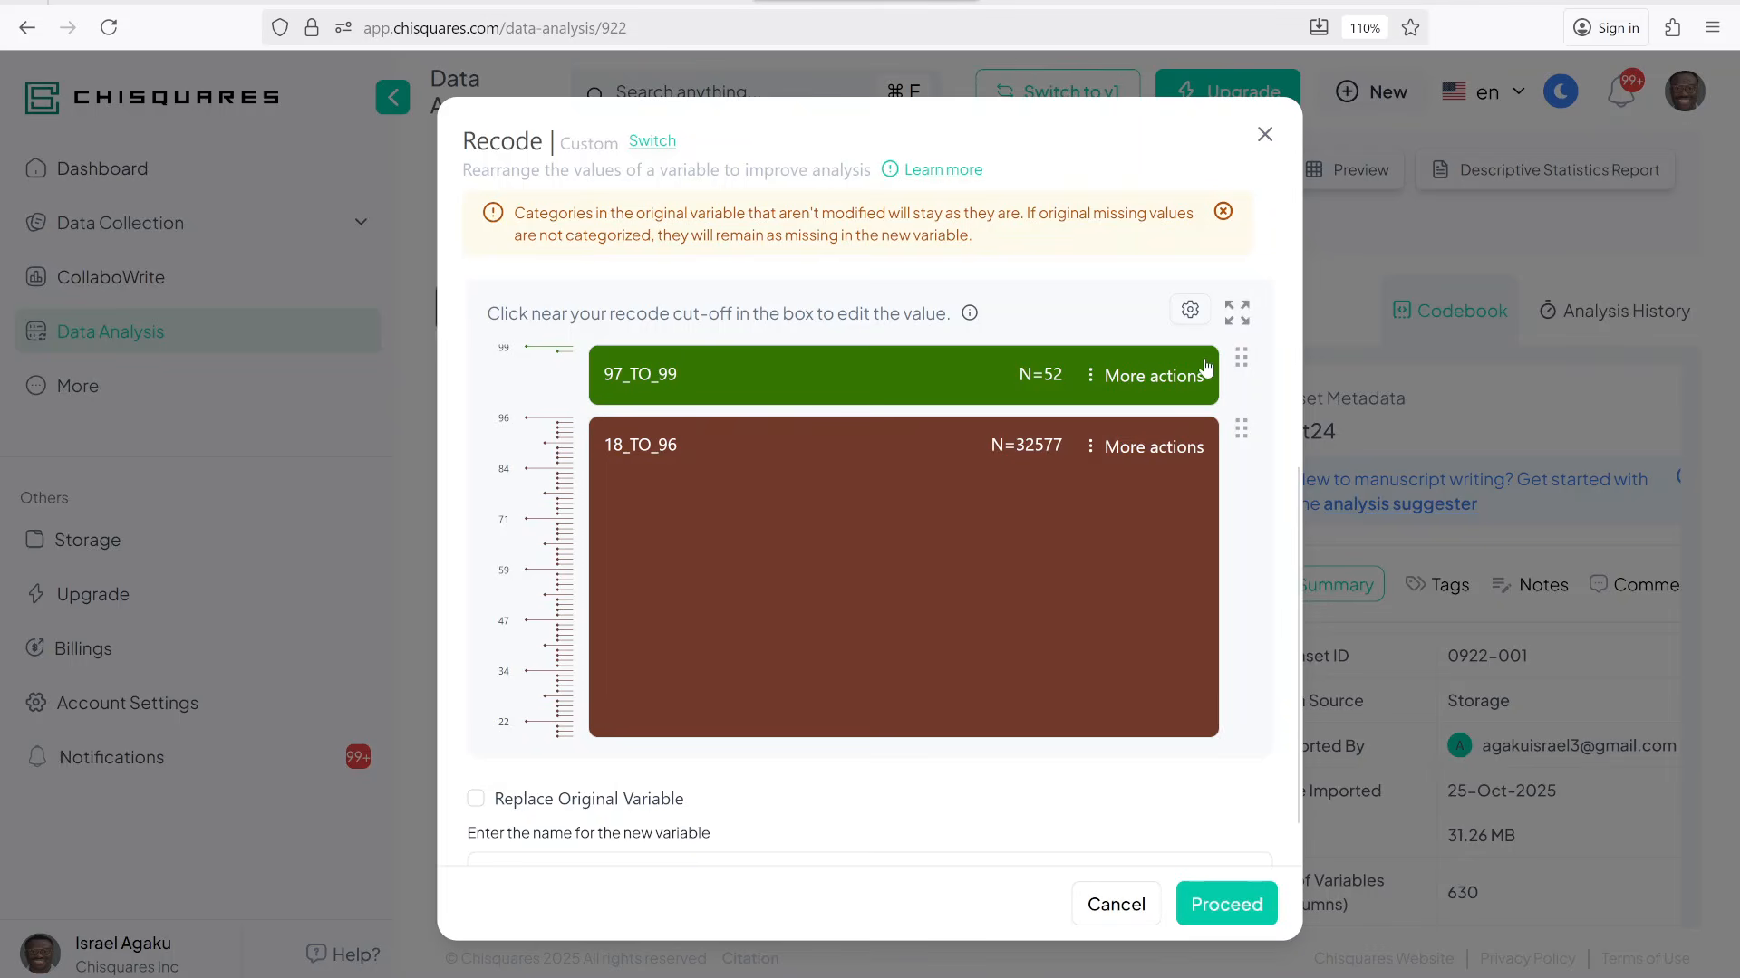
Relabel the 97_TO_99 age group as unknown
{"action": "left_click", "coordinate": [1152, 378]}
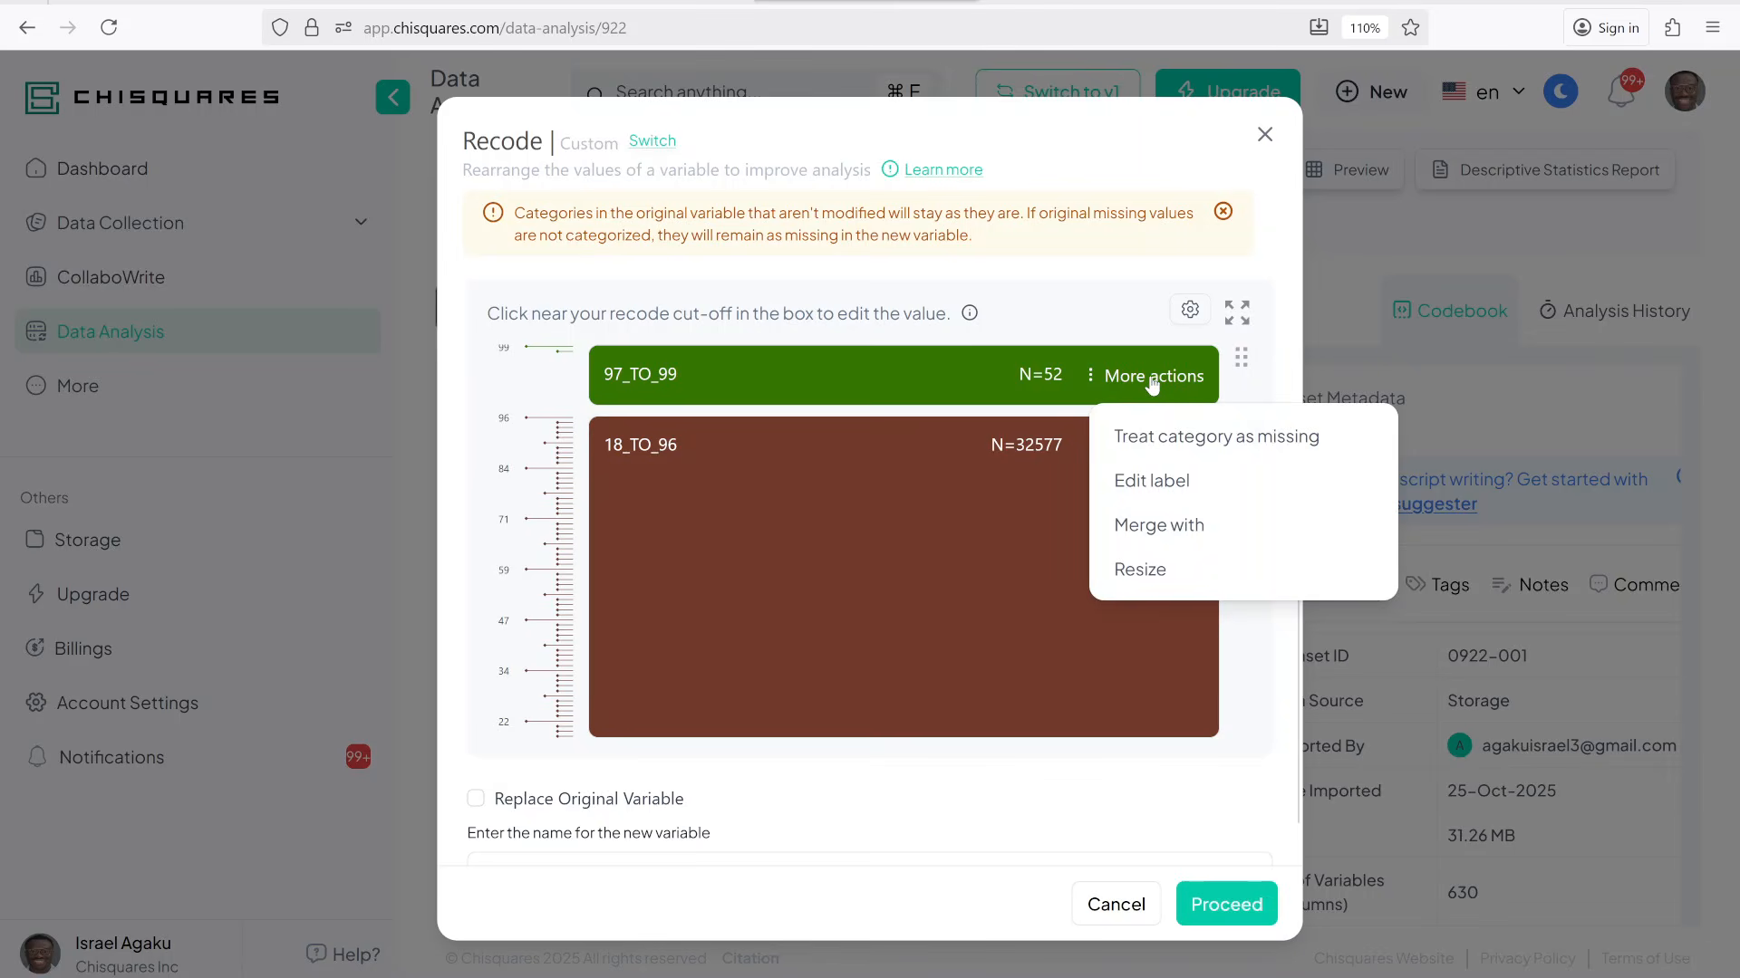
{"action": "left_click", "coordinate": [1168, 487]}
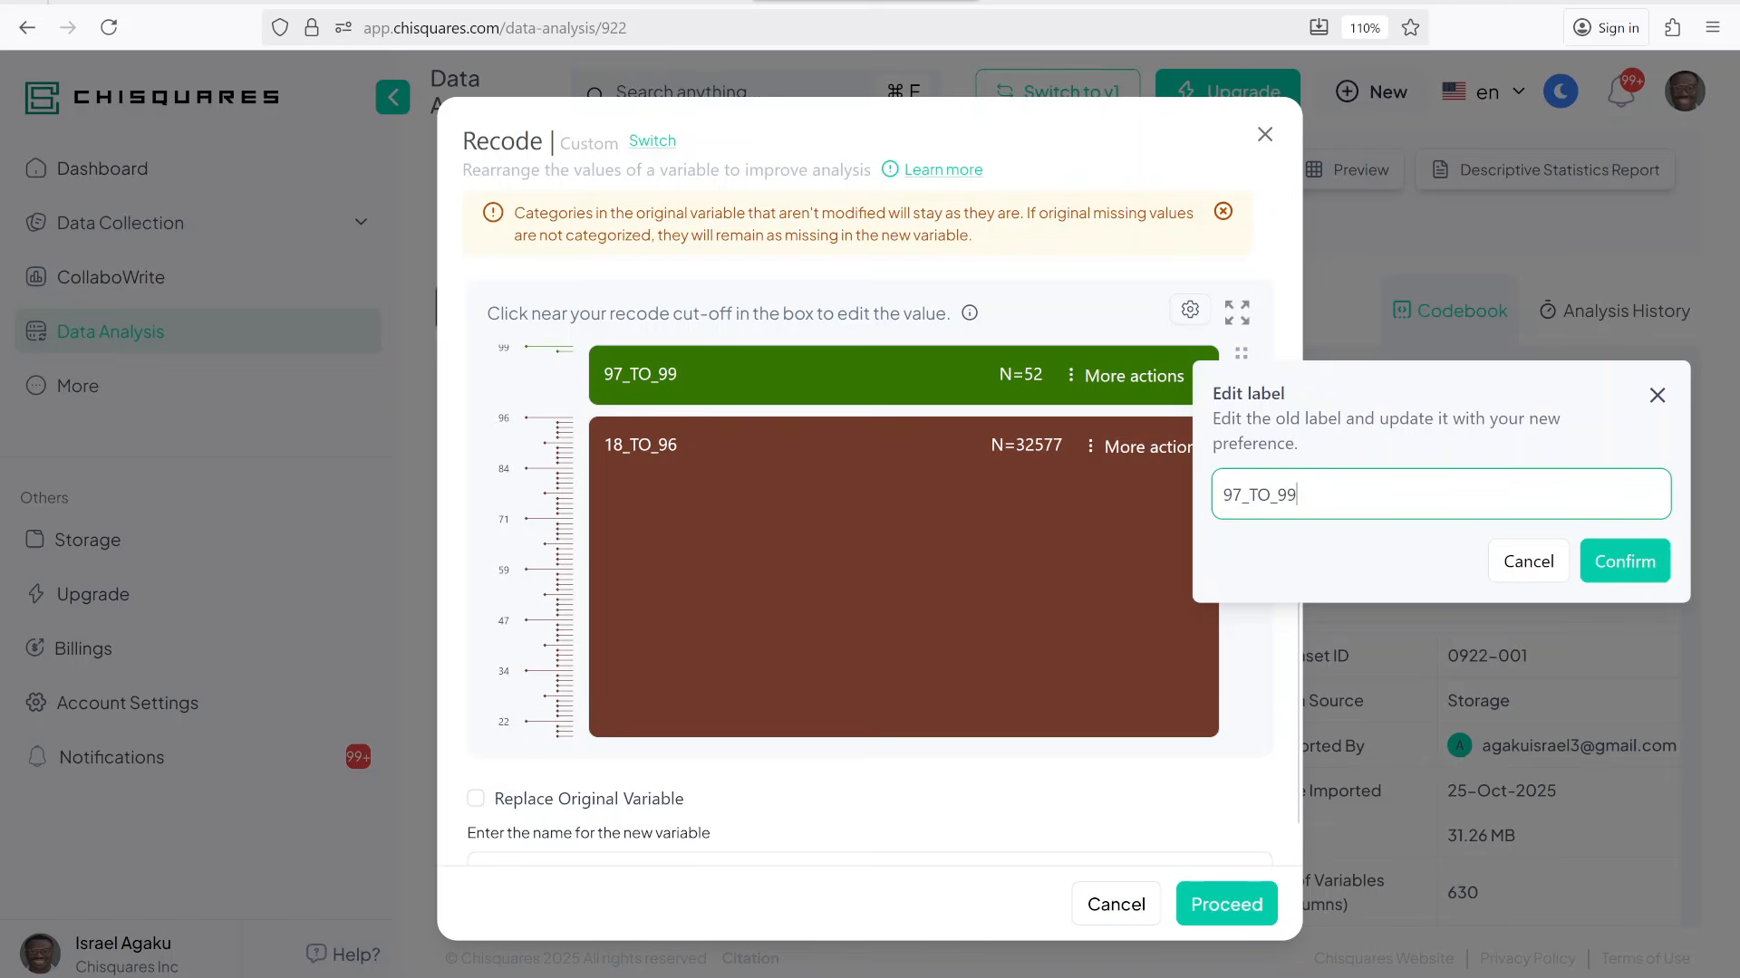
{"action": "key", "text": "ctrl+a"}
{"action": "type", "text": "unknown"}
{"action": "left_click", "coordinate": [1617, 559]}
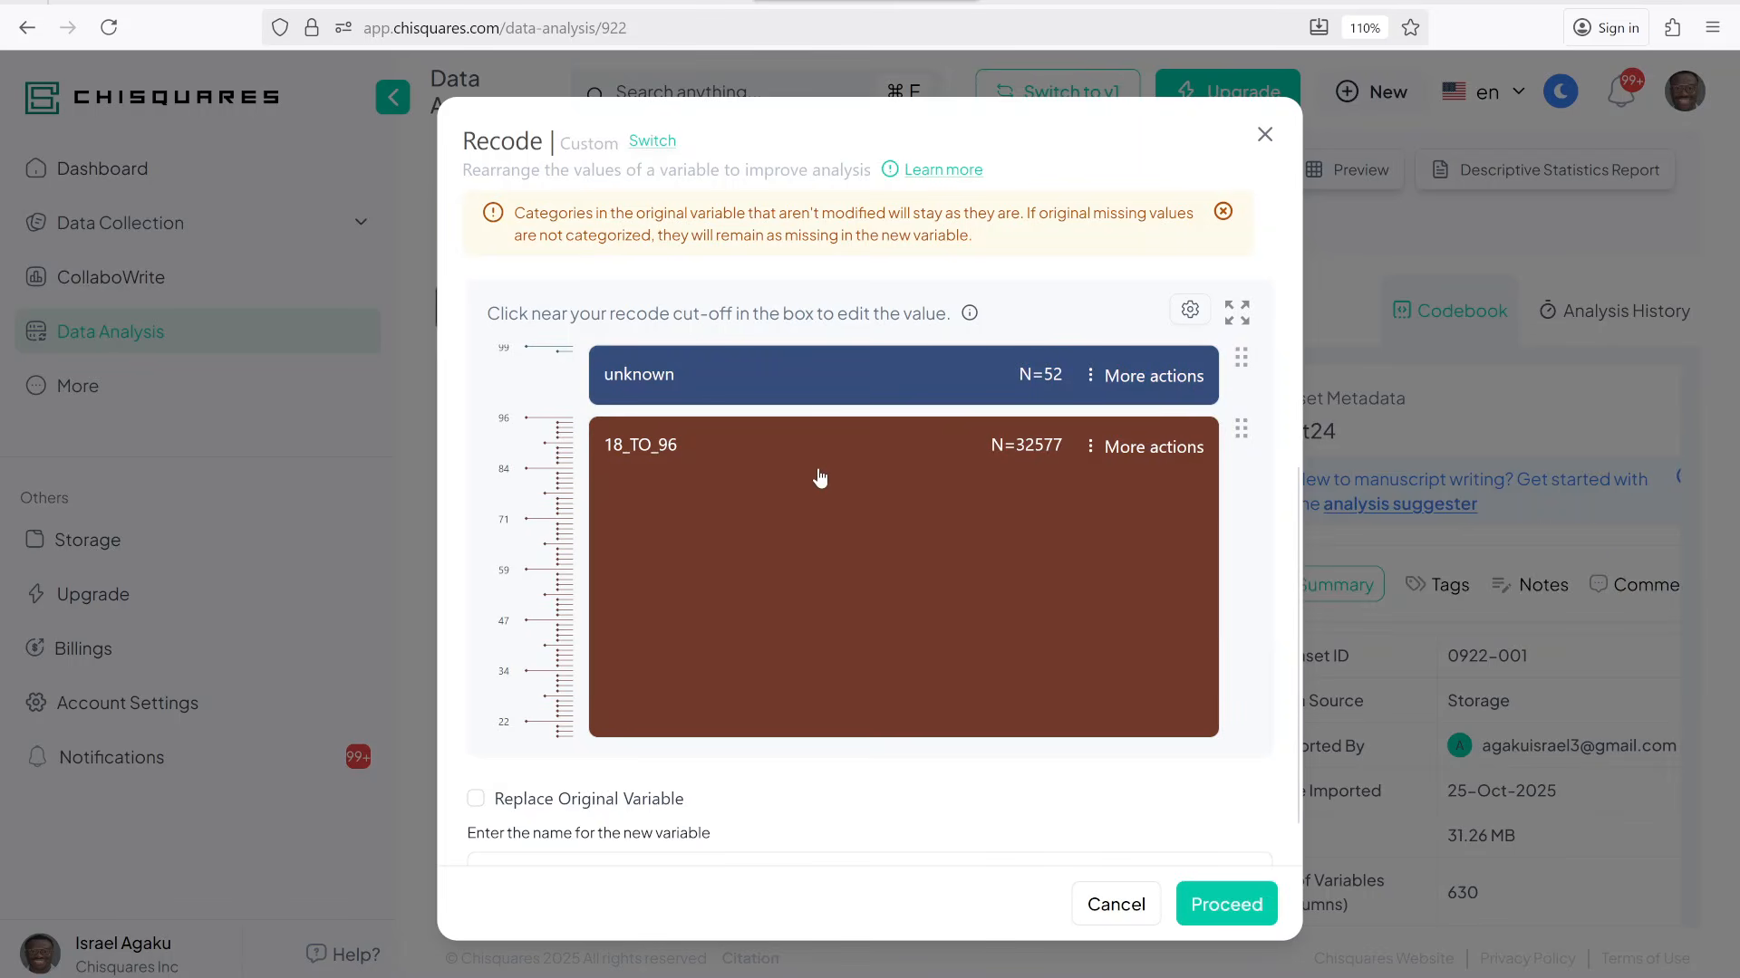
Split the 18_TO_96 age group with a cut value of 65
{"action": "left_click", "coordinate": [688, 499]}
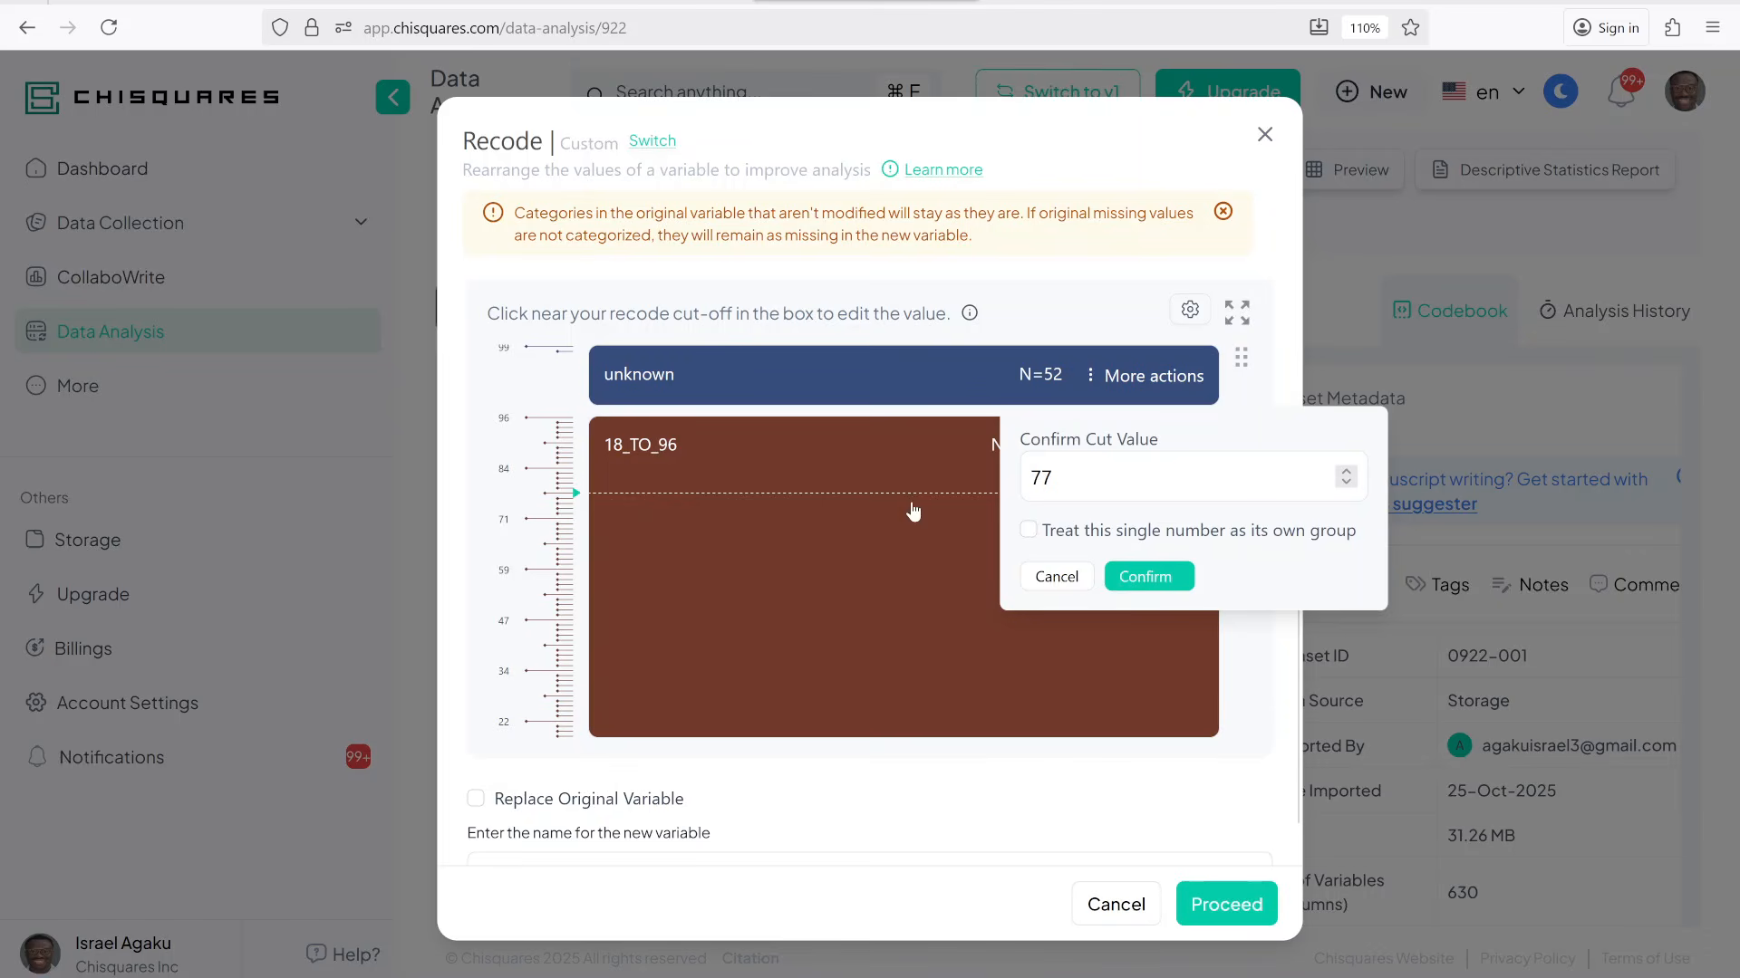
{"action": "key", "text": "BackSpace"}
{"action": "key", "text": "BackSpace"}
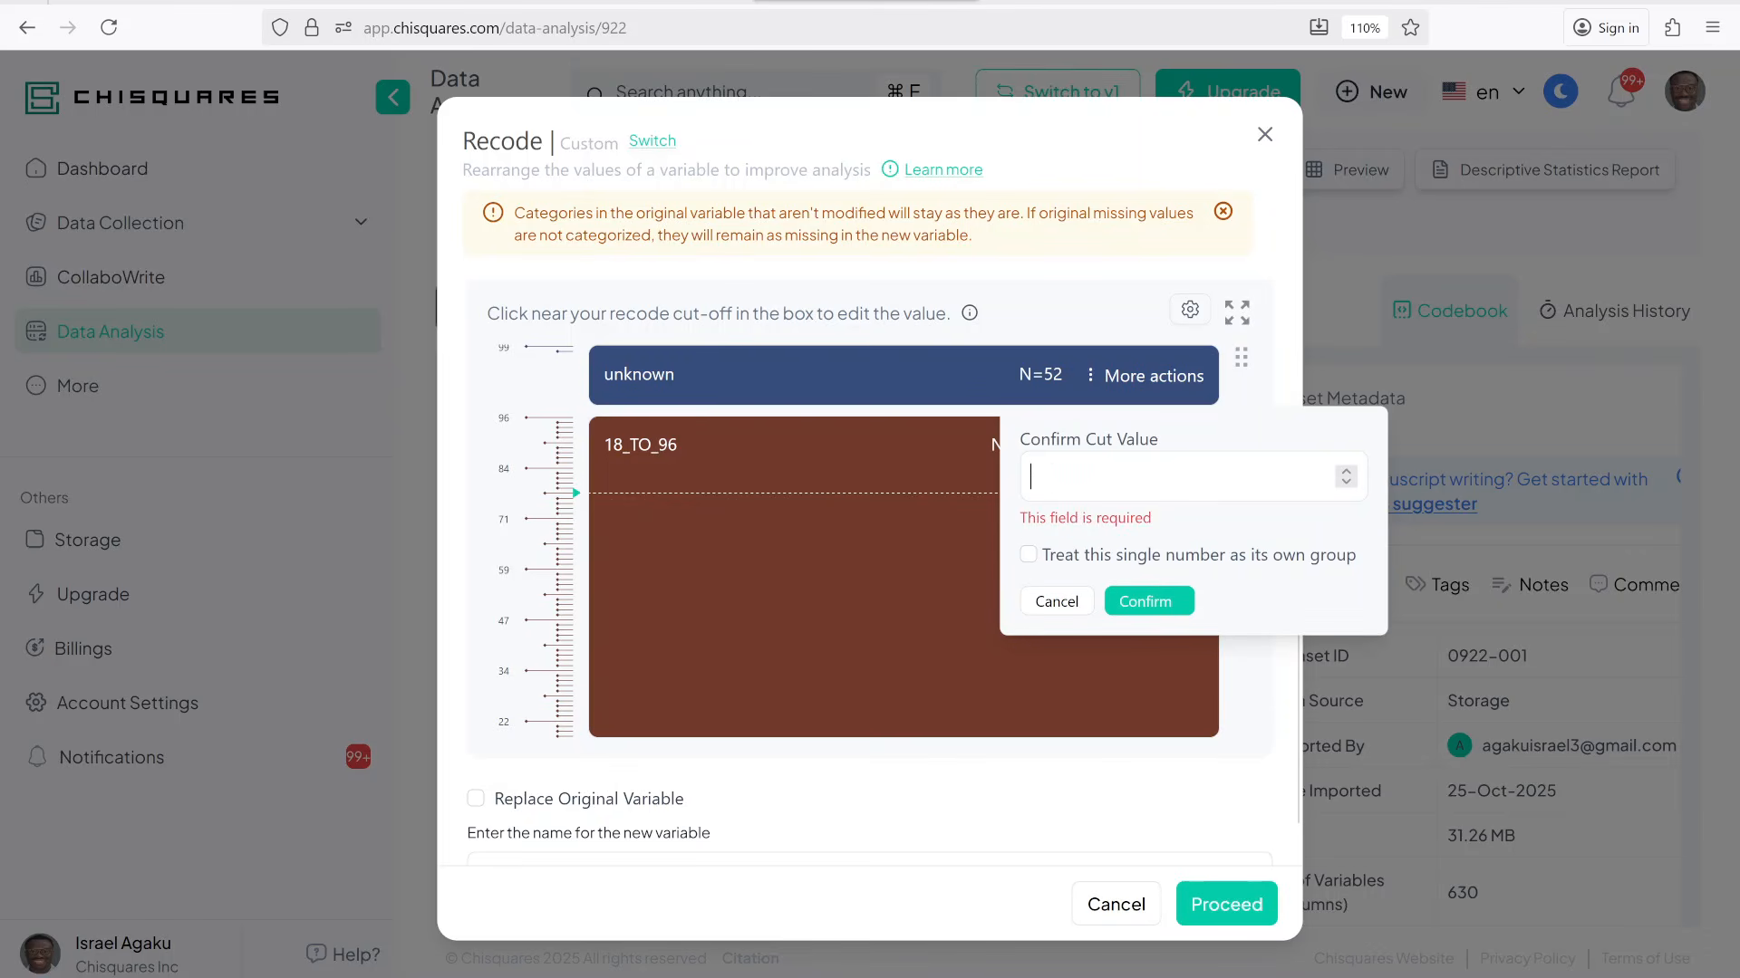
{"action": "type", "text": "65"}
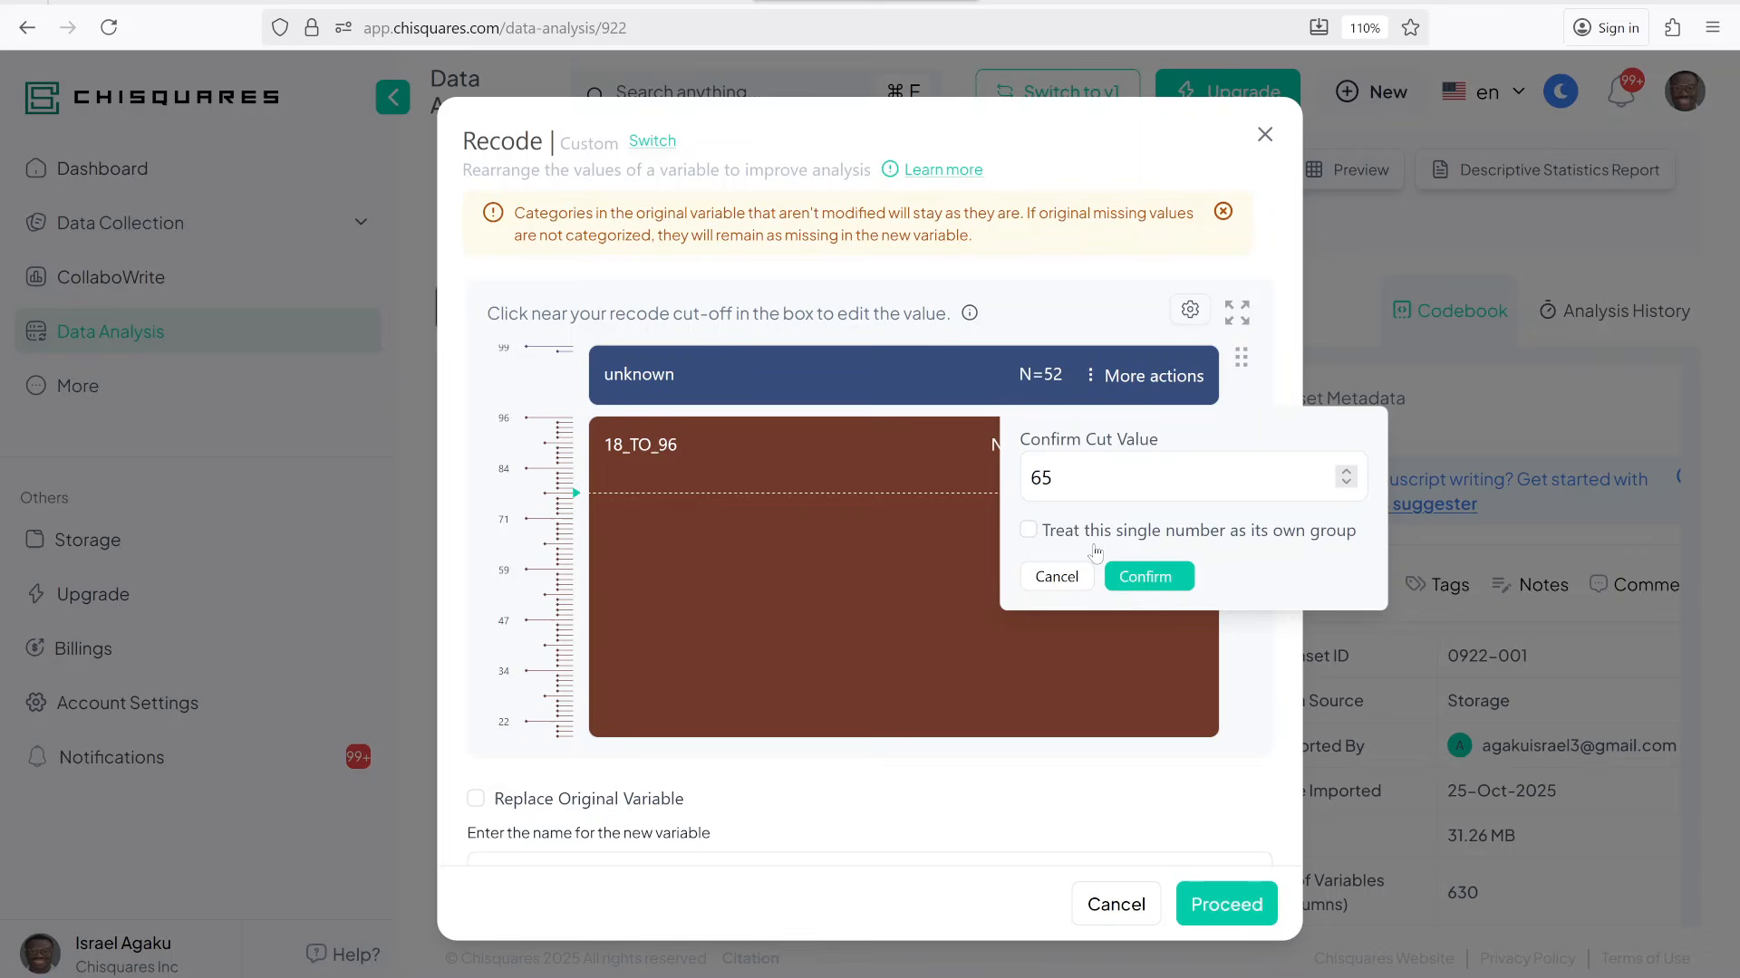
{"action": "left_click", "coordinate": [1150, 577]}
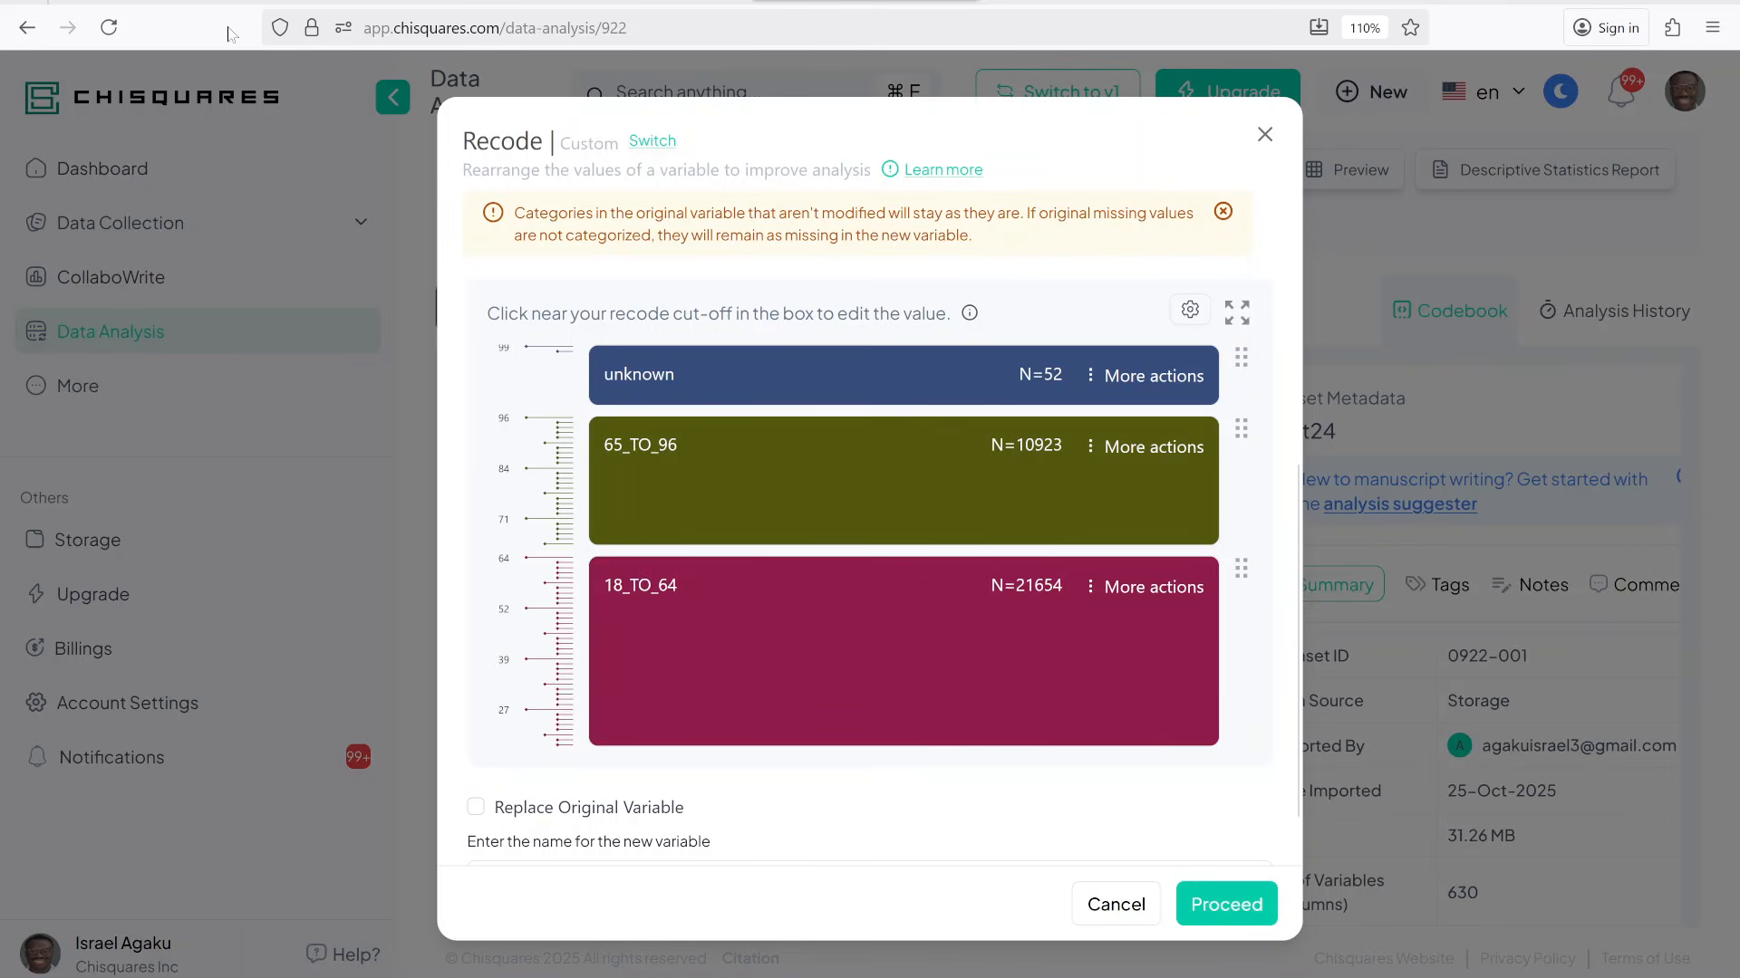
Check the agep_a rules in the Canva ebook, return to Chisquares, and split the 18_TO_64 group with a cut value of 45
{"action": "left_click", "coordinate": [311, 3]}
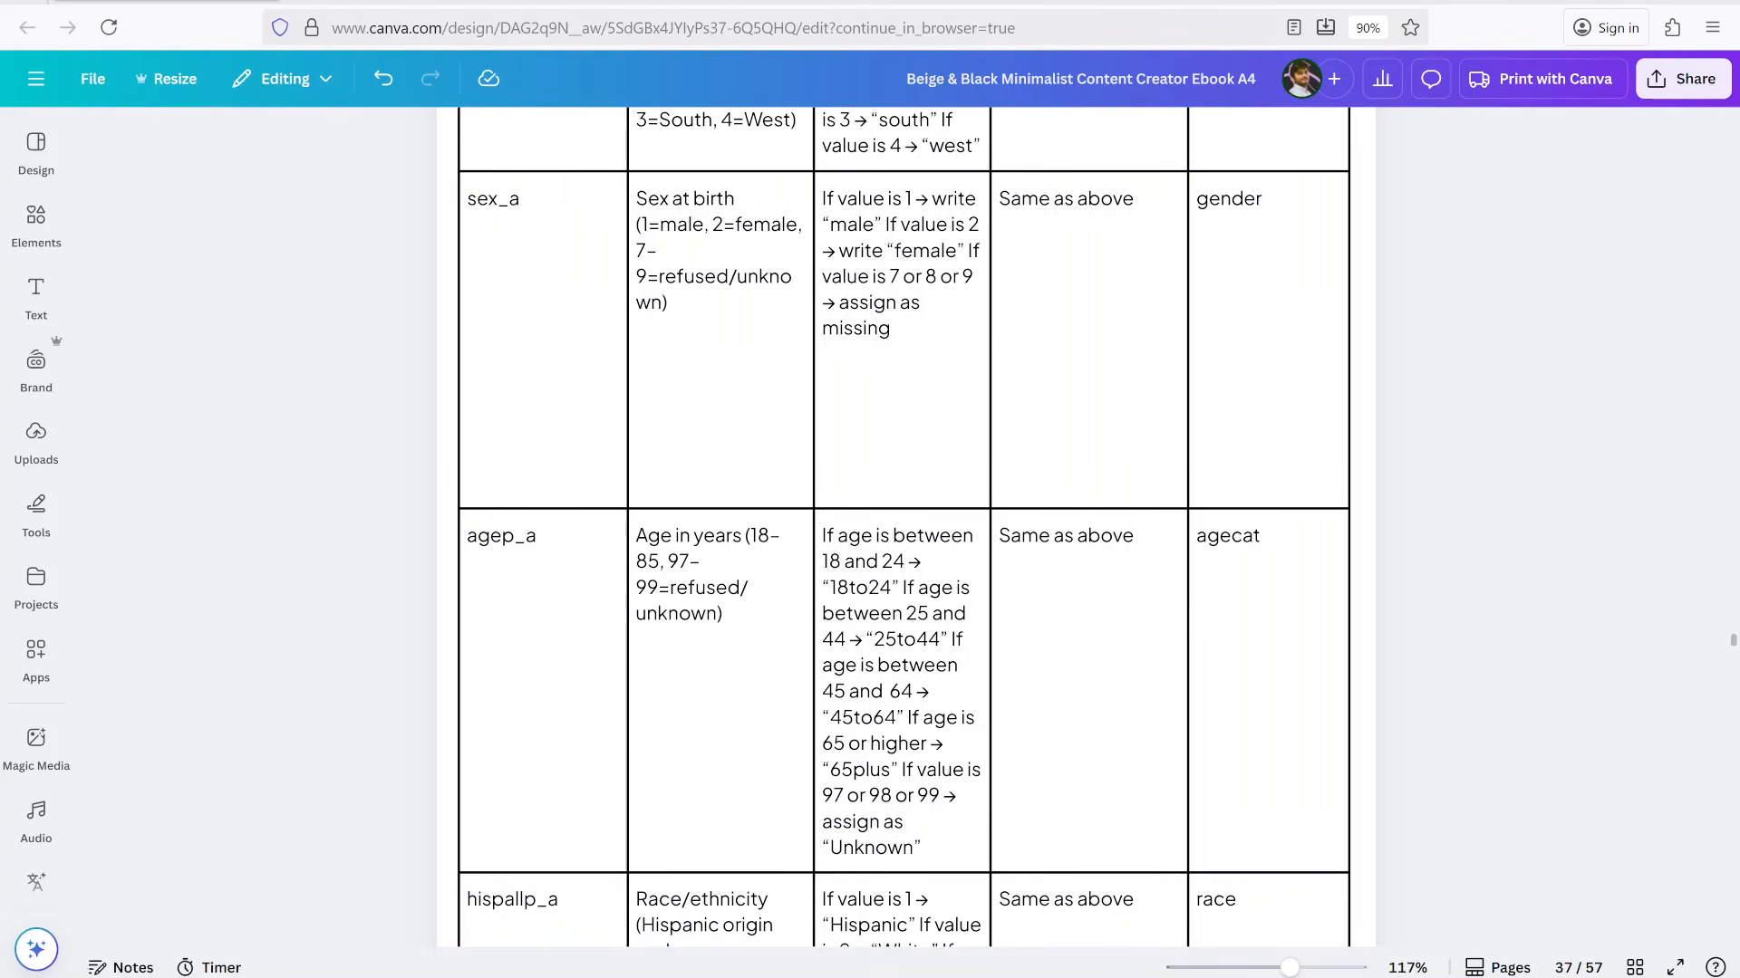
{"action": "left_click", "coordinate": [866, 4]}
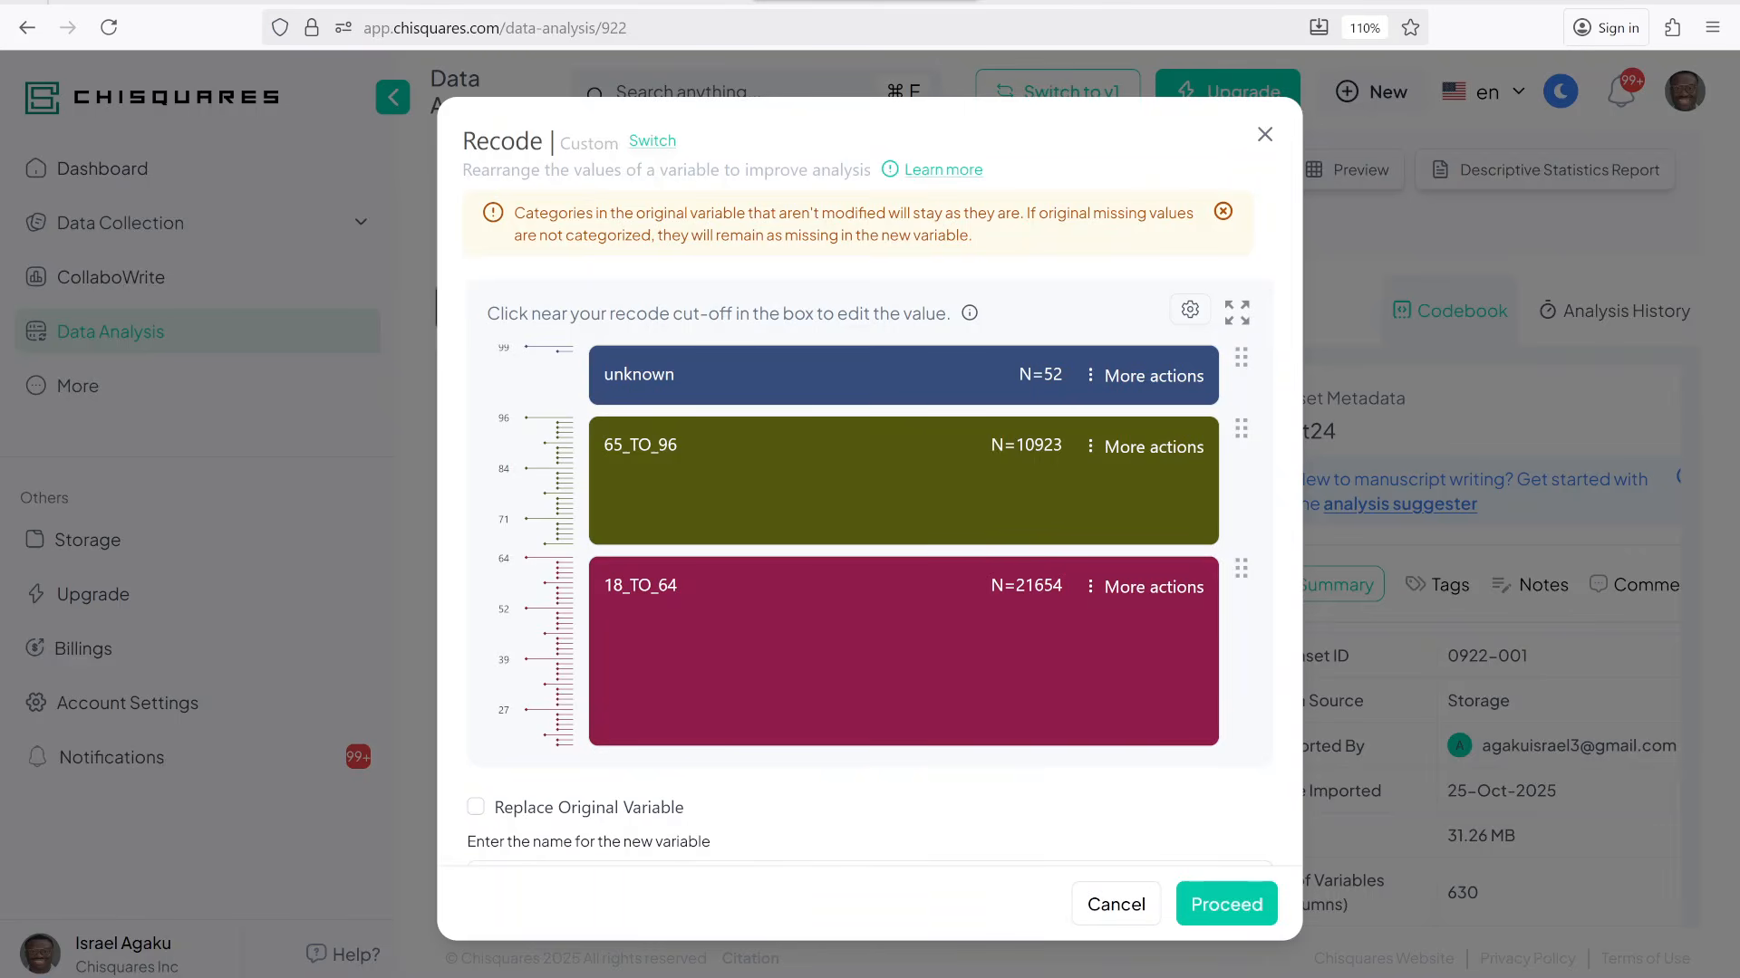
{"action": "left_click", "coordinate": [736, 627]}
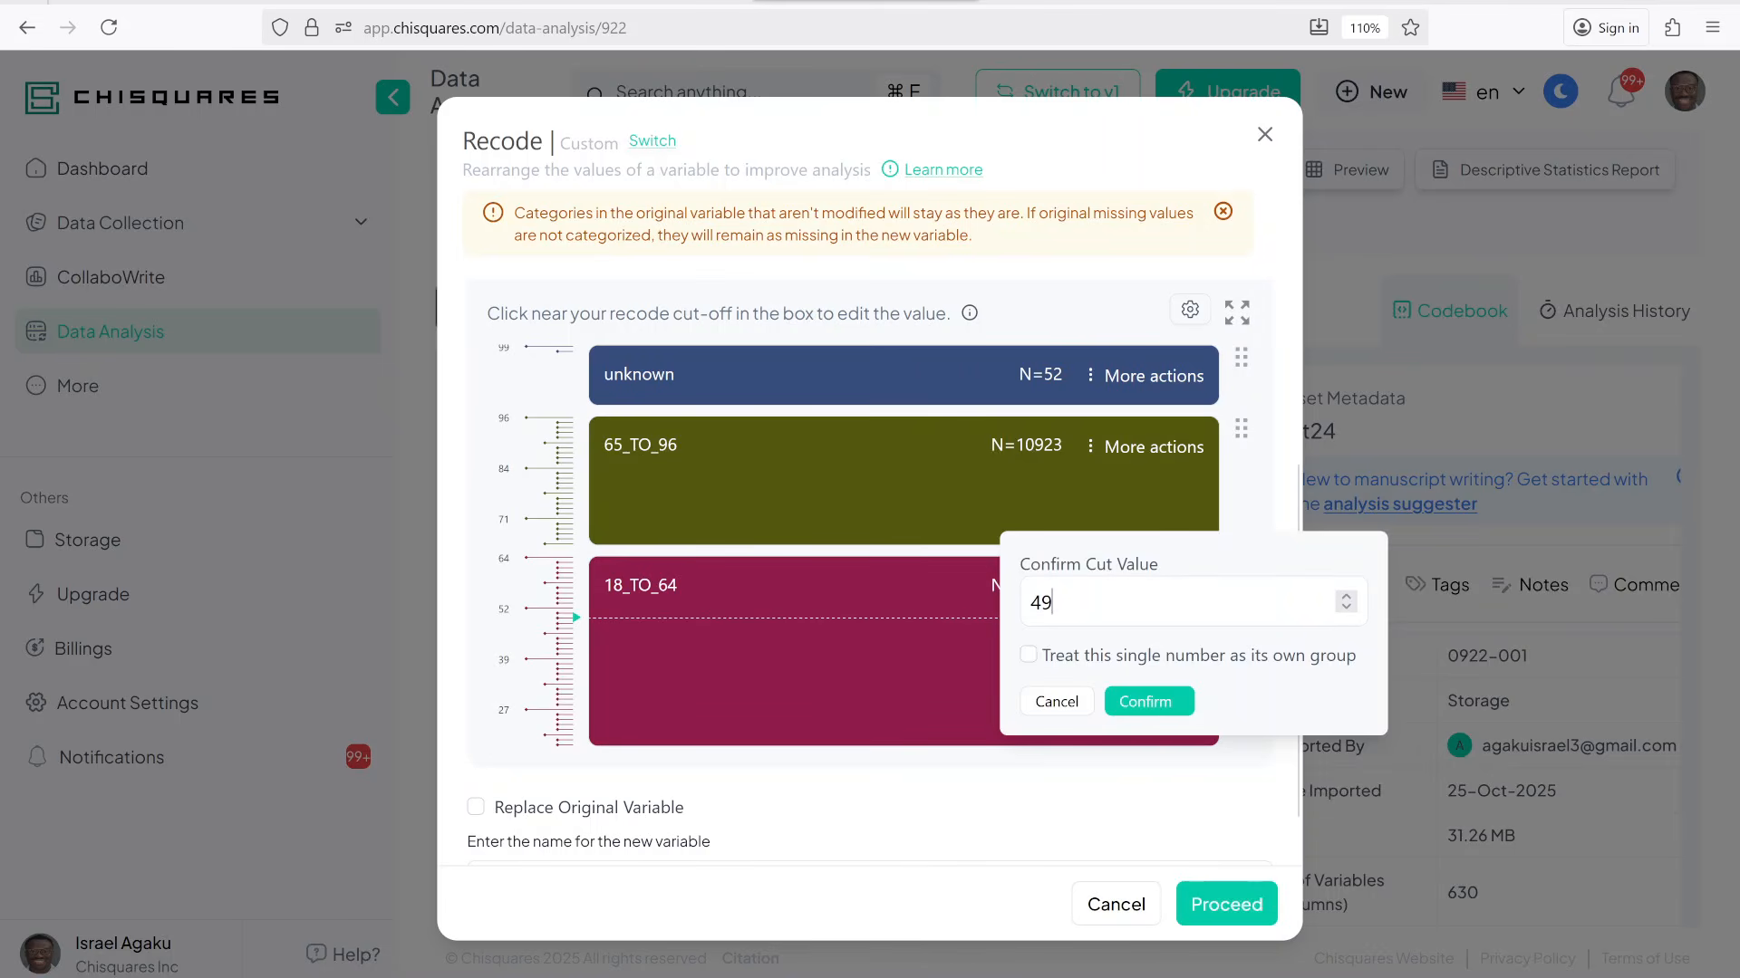
{"action": "key", "text": "BackSpace"}
{"action": "type", "text": "5"}
{"action": "left_click", "coordinate": [1145, 702]}
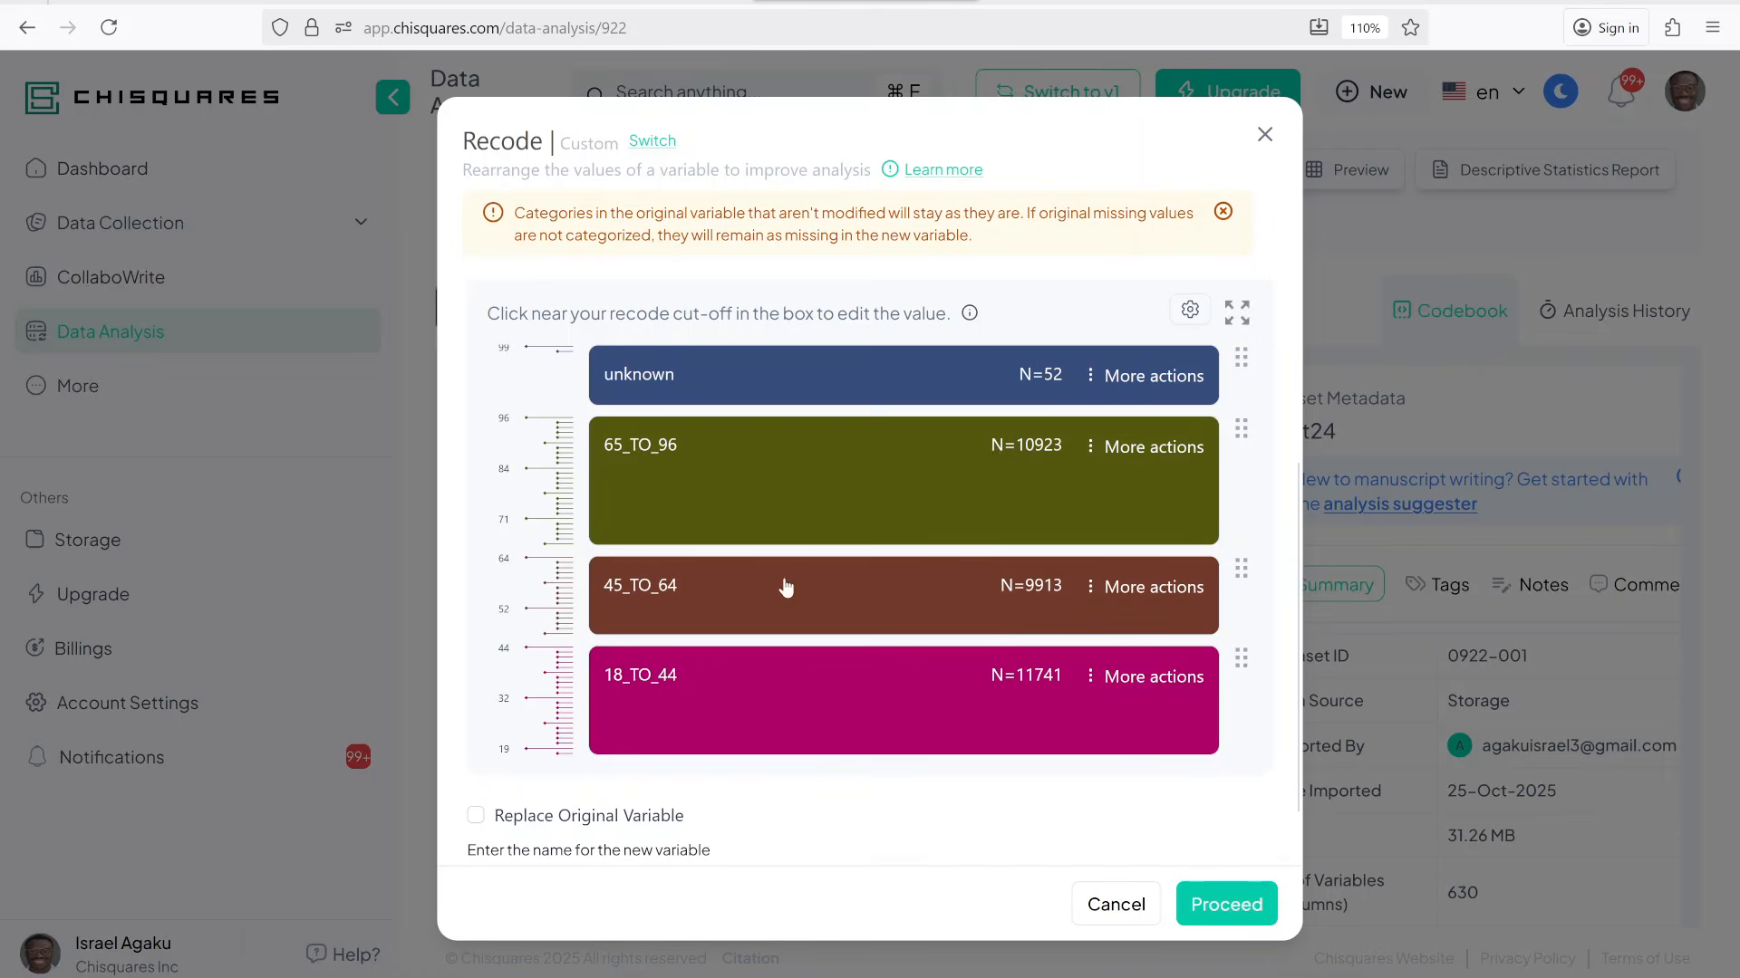
Recheck the agep_a rules in the Canva ebook, return to Chisquares, and split the 18_TO_44 group with a cut value of 25
{"action": "left_click", "coordinate": [163, 1]}
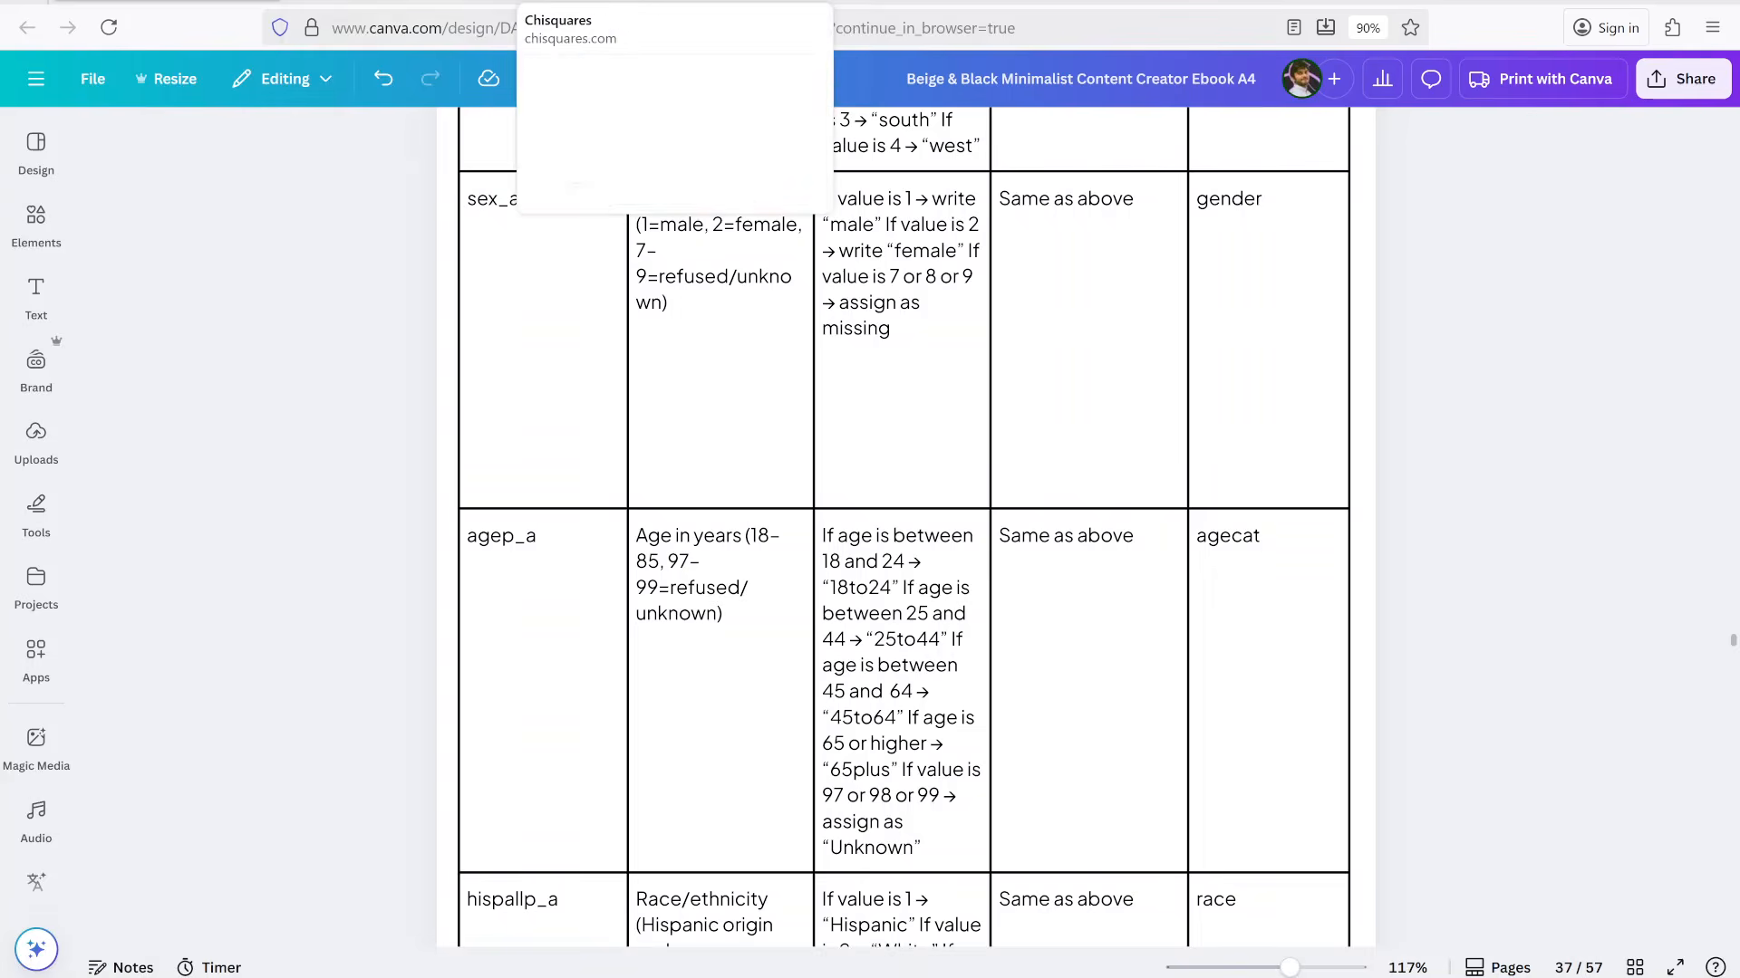
{"action": "left_click", "coordinate": [906, 3]}
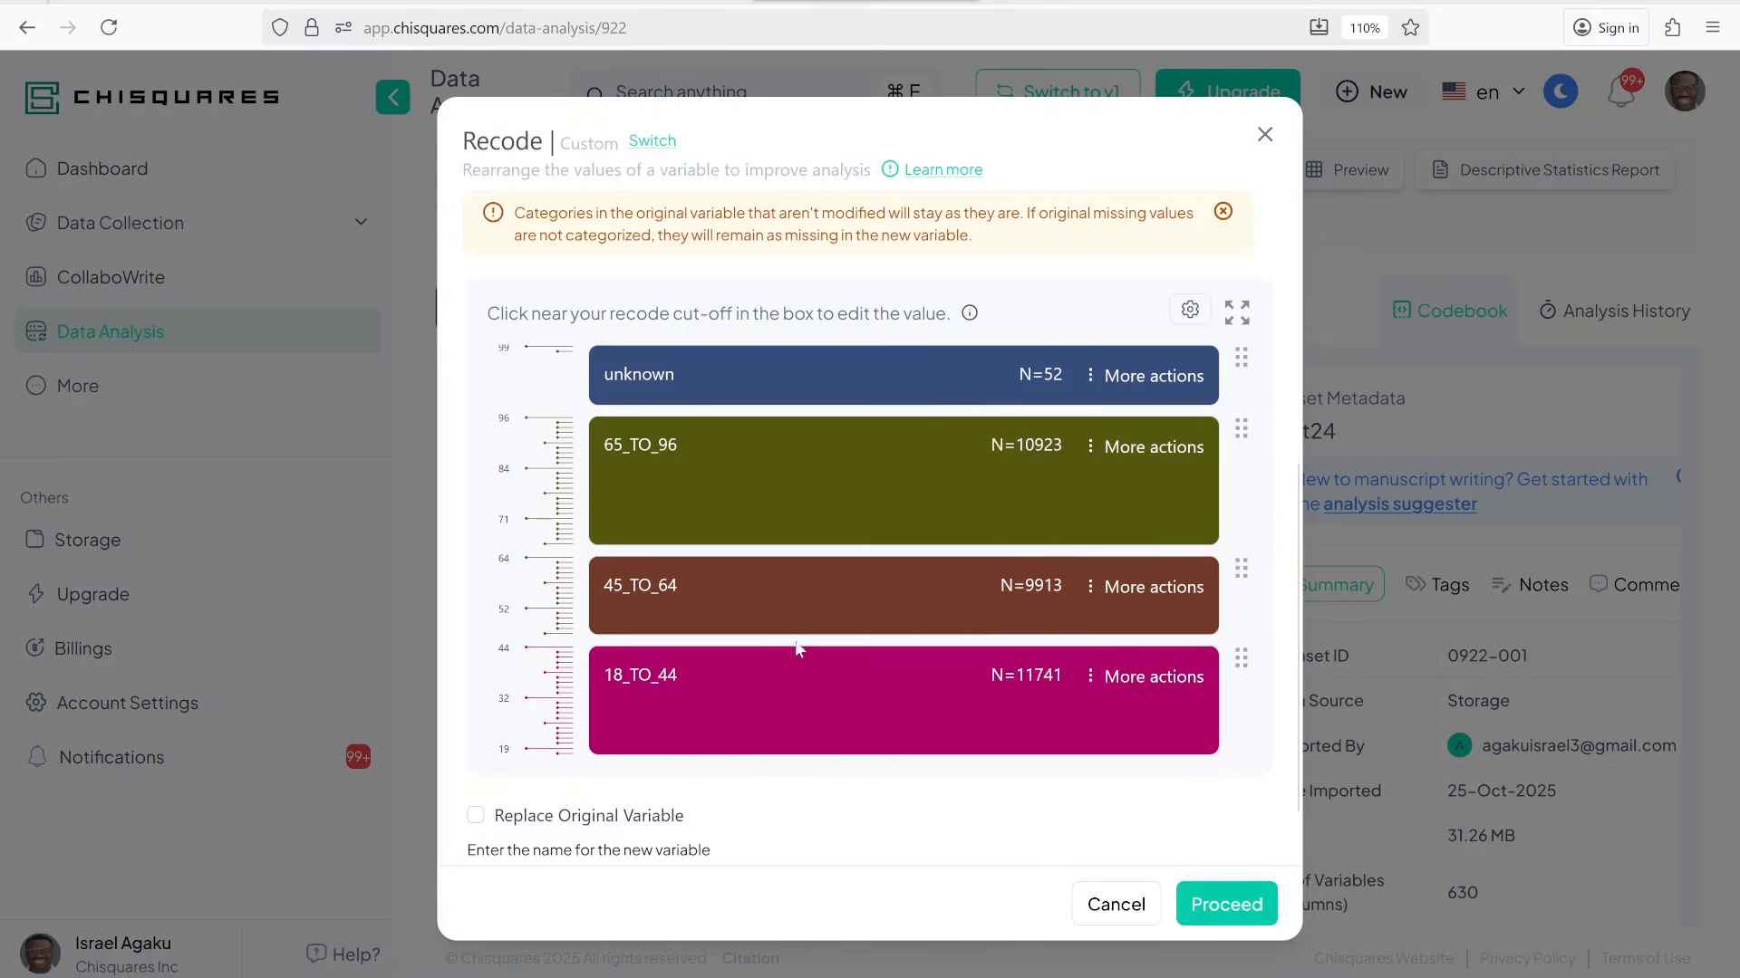
{"action": "left_click", "coordinate": [669, 708]}
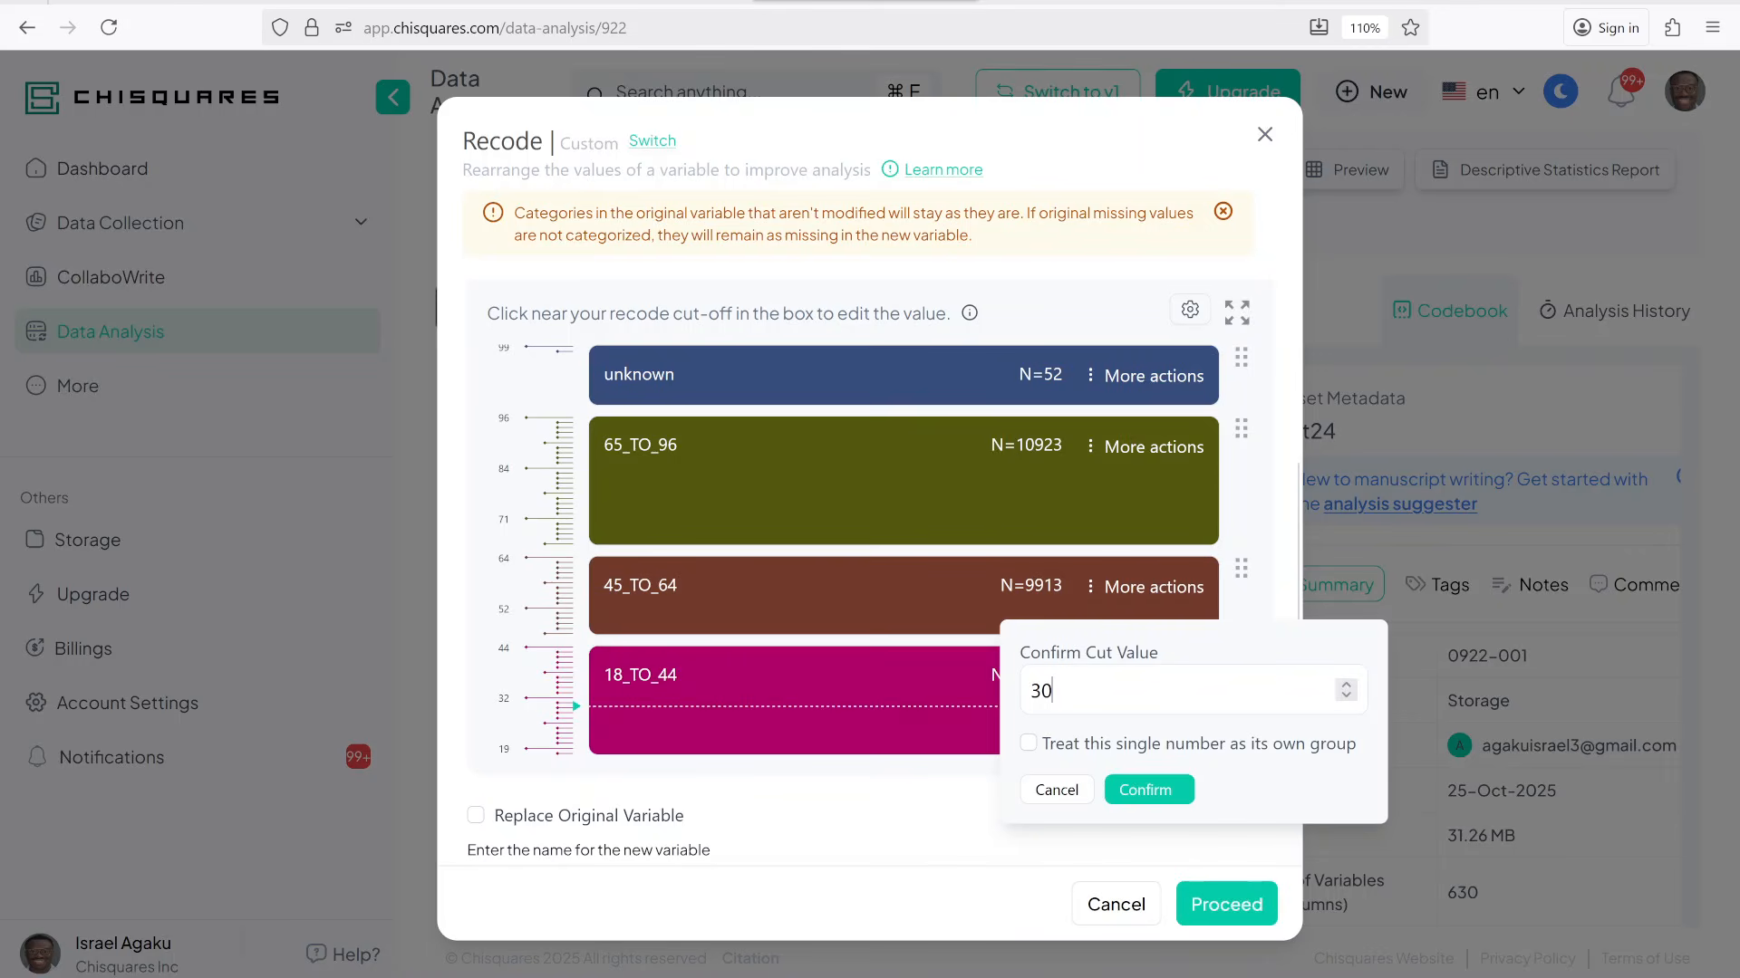
{"action": "key", "text": "BackSpace"}
{"action": "key", "text": "BackSpace"}
{"action": "type", "text": "25"}
{"action": "left_click", "coordinate": [1145, 796]}
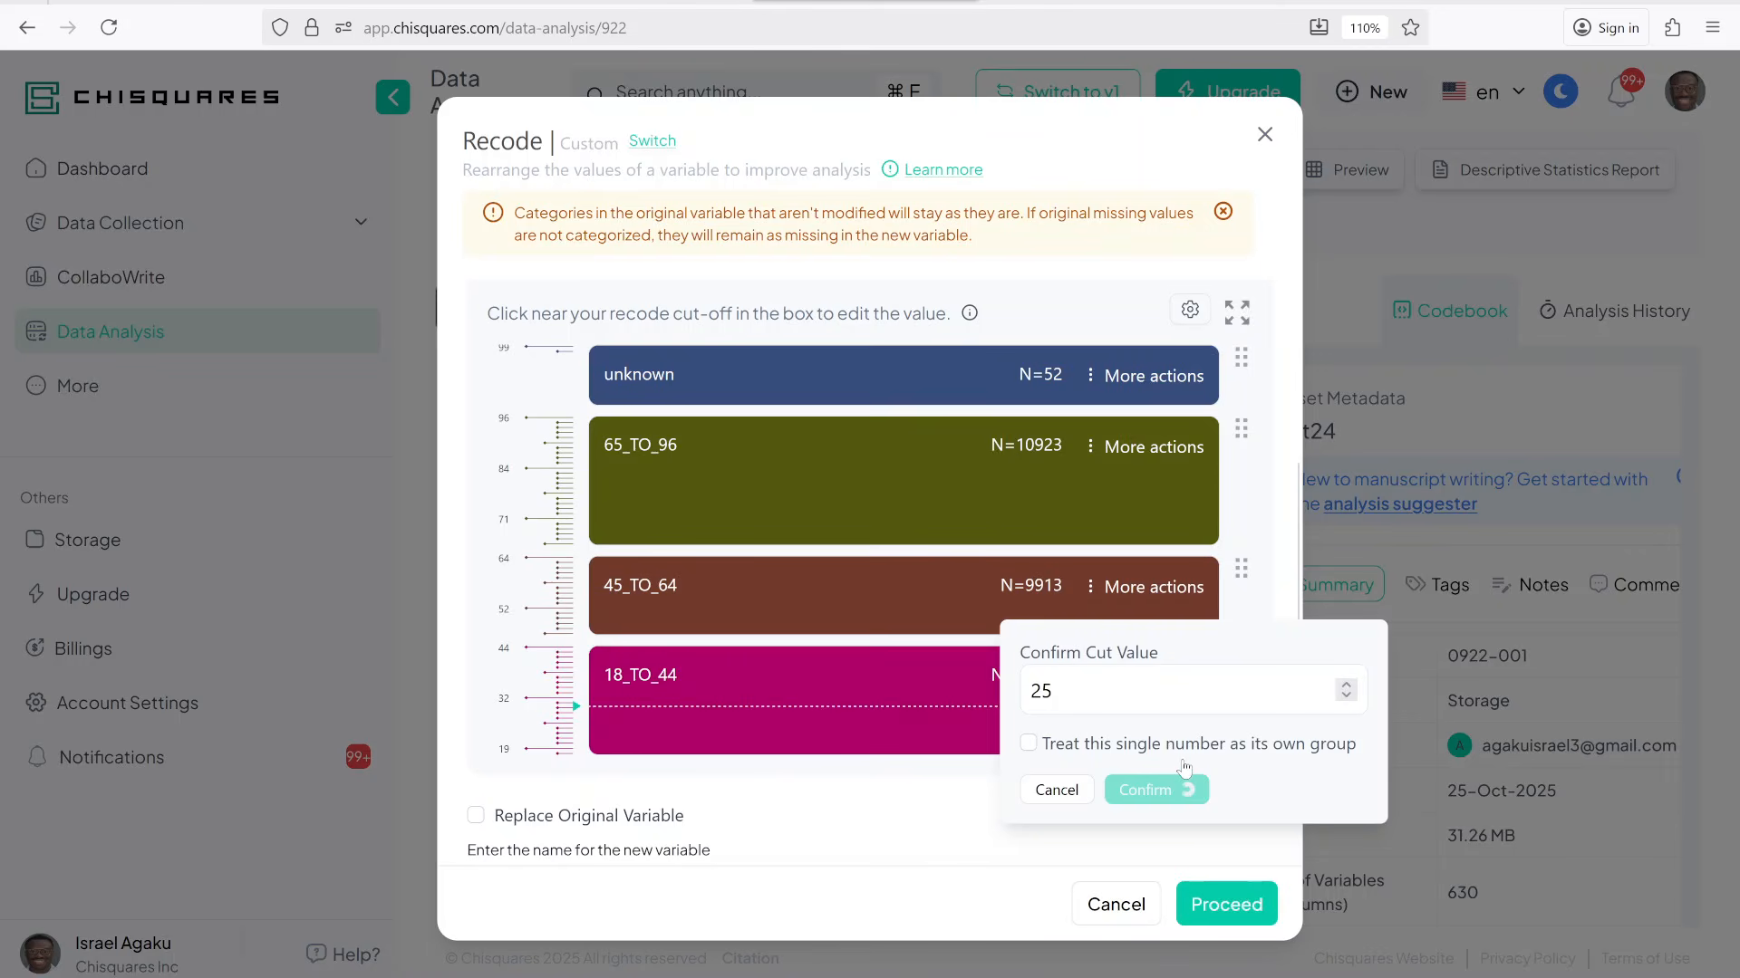
{"action": "scroll", "coordinate": [862, 536], "scroll_direction": "down", "scroll_amount": 2}
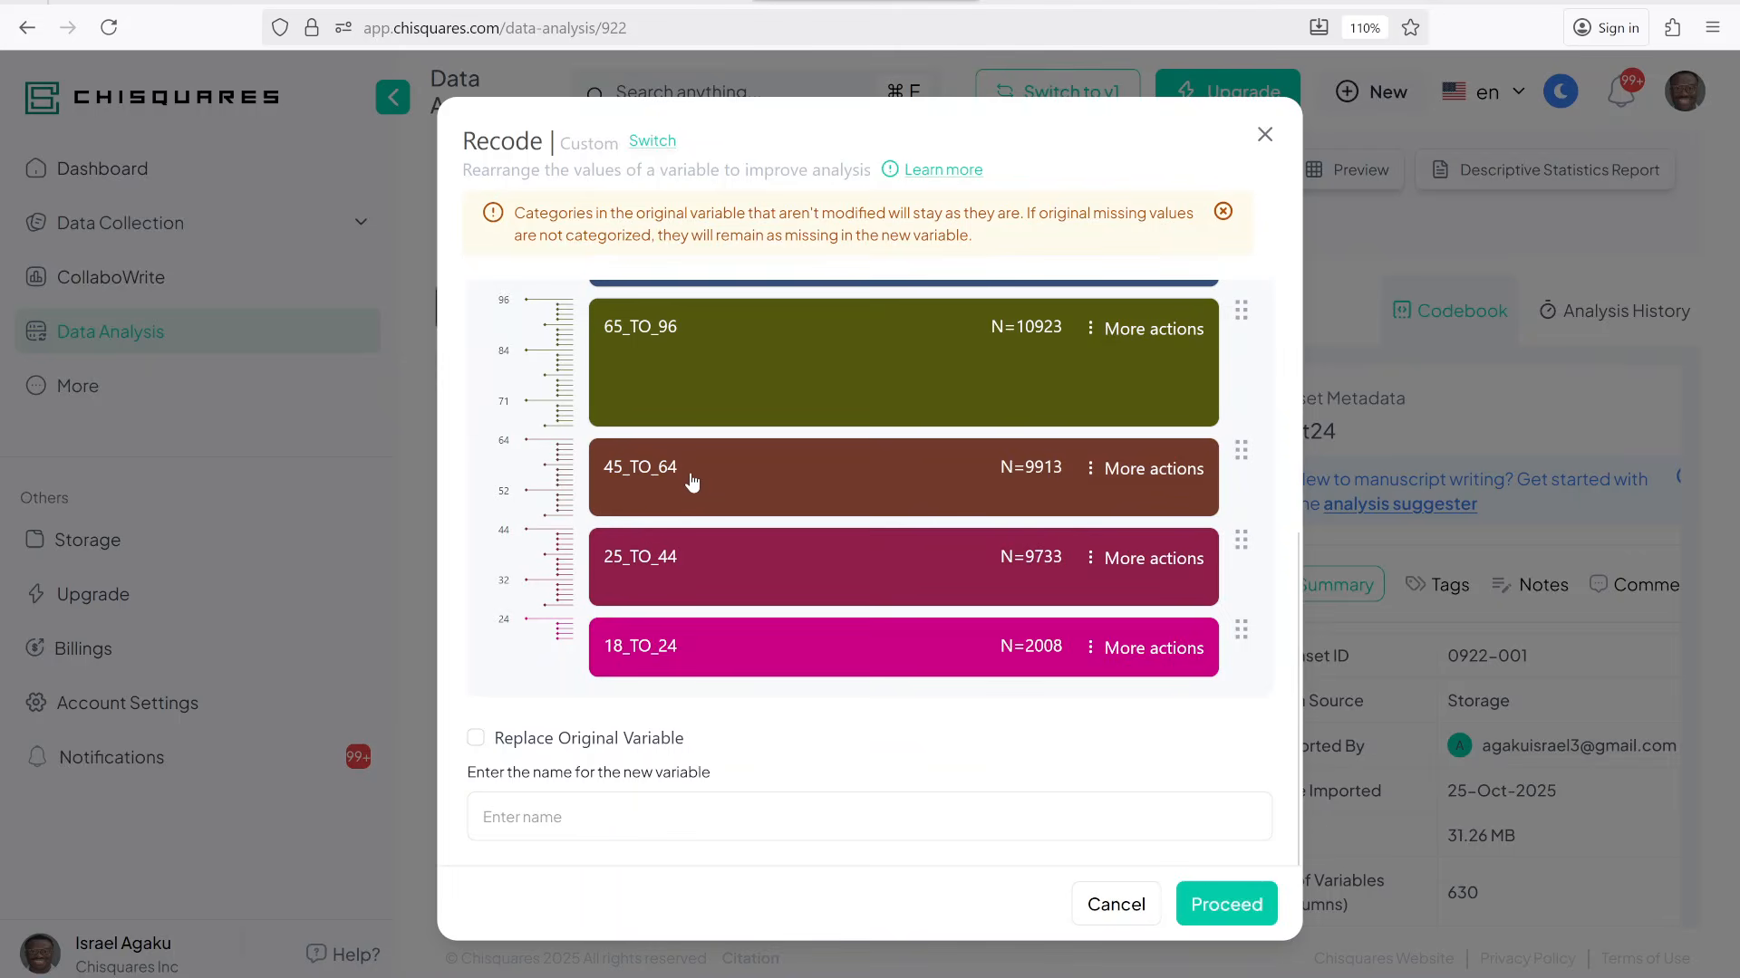
{"action": "scroll", "coordinate": [693, 494], "scroll_direction": "up", "scroll_amount": 2}
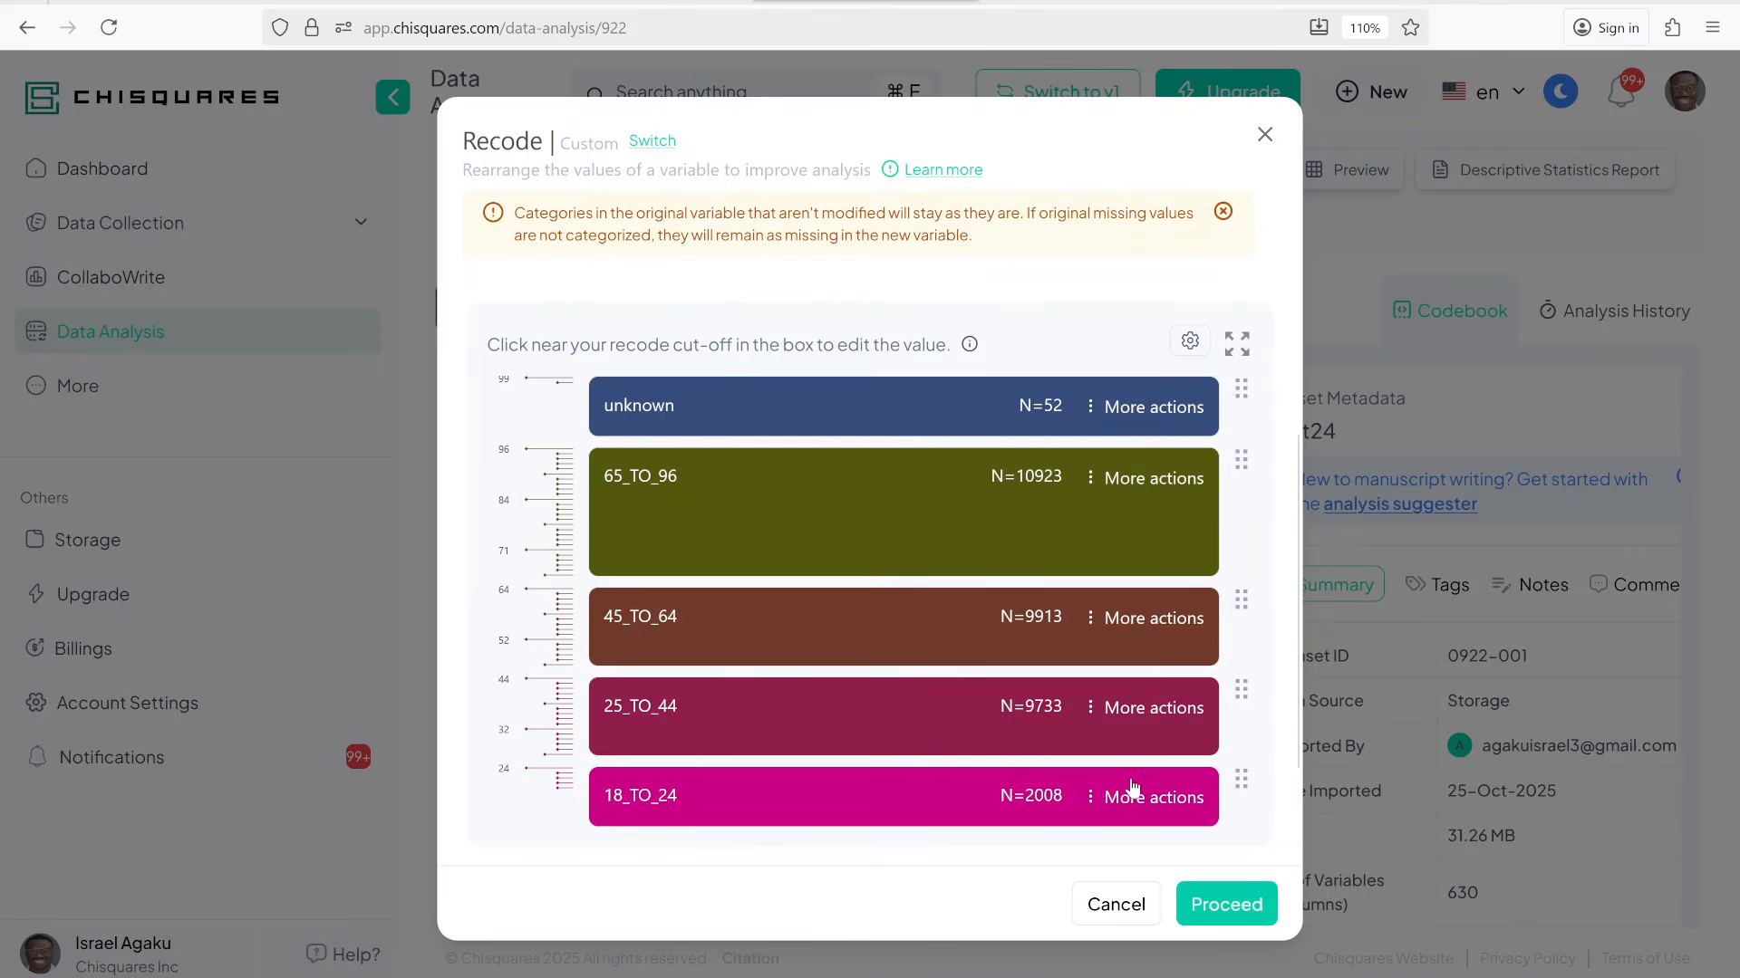
{"action": "left_click", "coordinate": [1157, 806]}
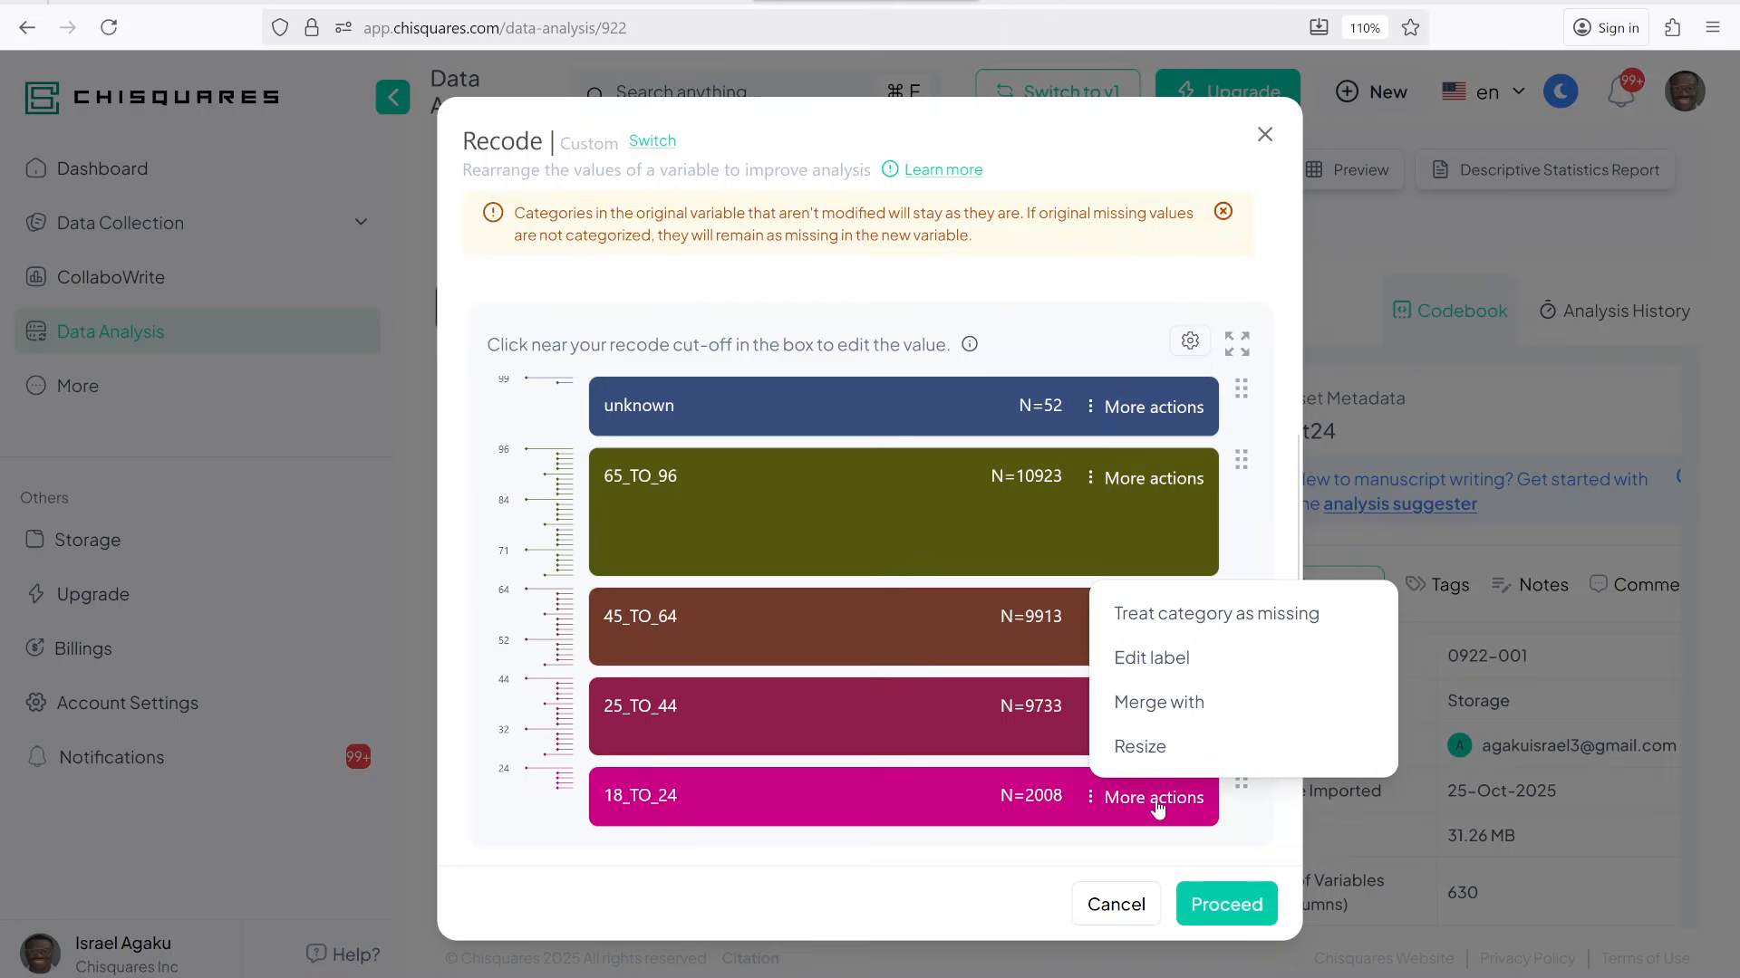
{"action": "left_click", "coordinate": [1168, 750]}
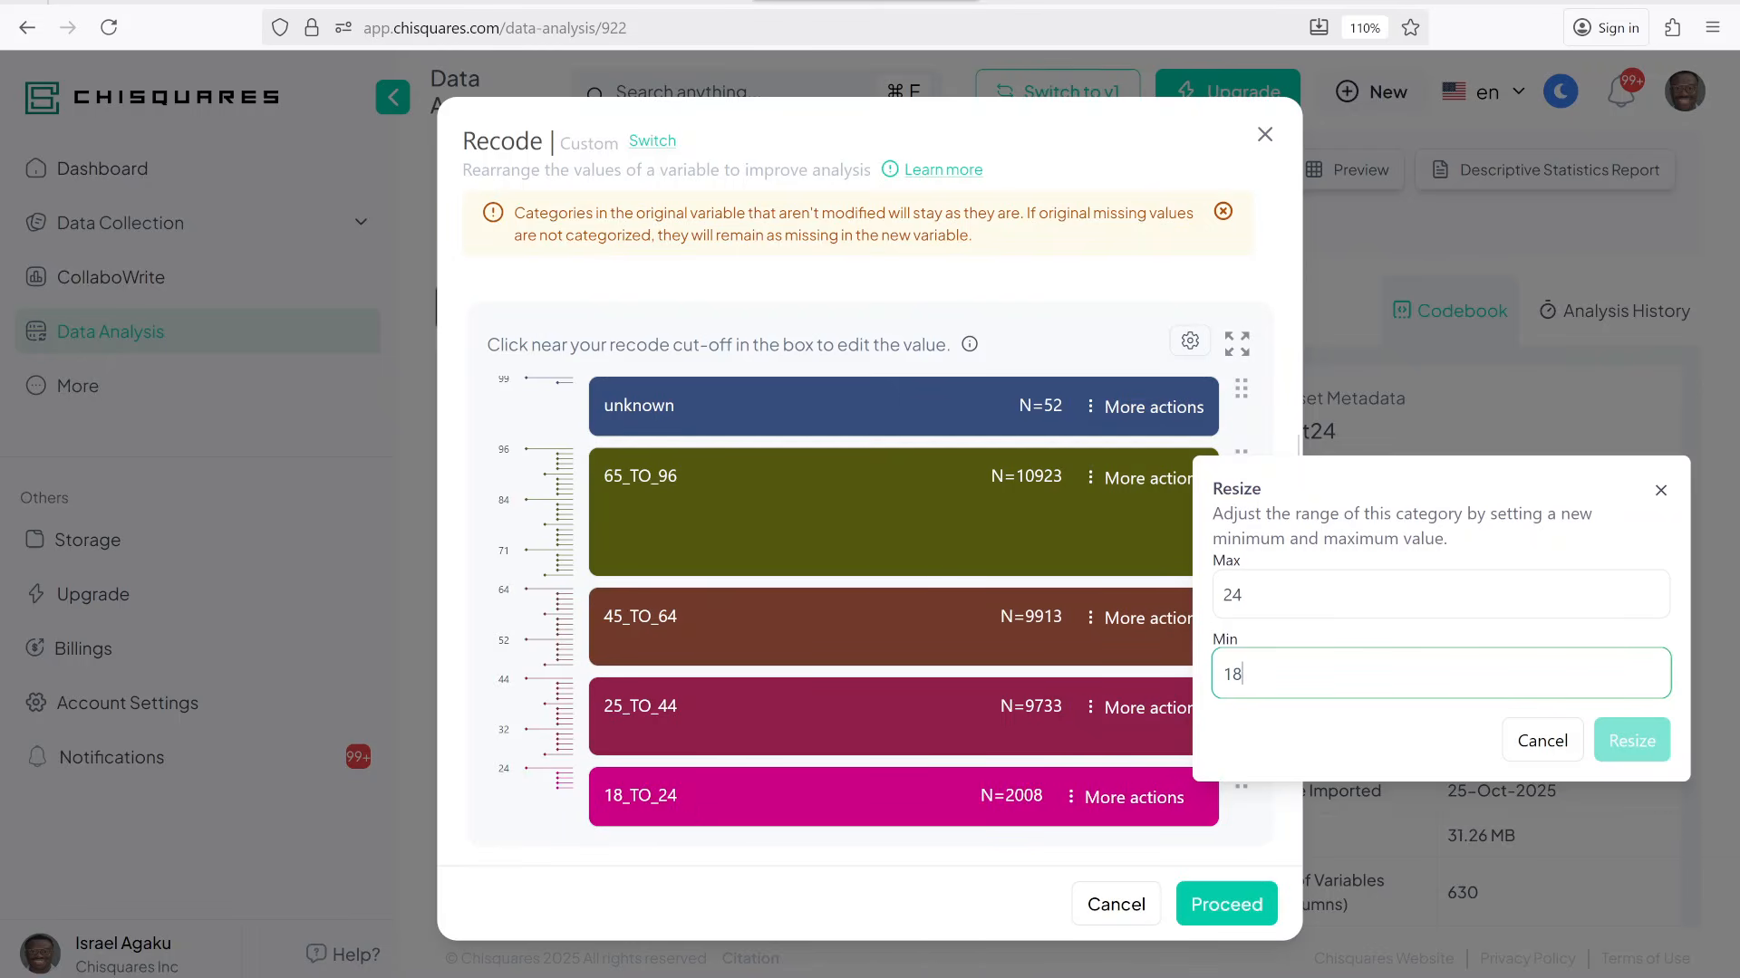
{"action": "left_click", "coordinate": [1264, 596]}
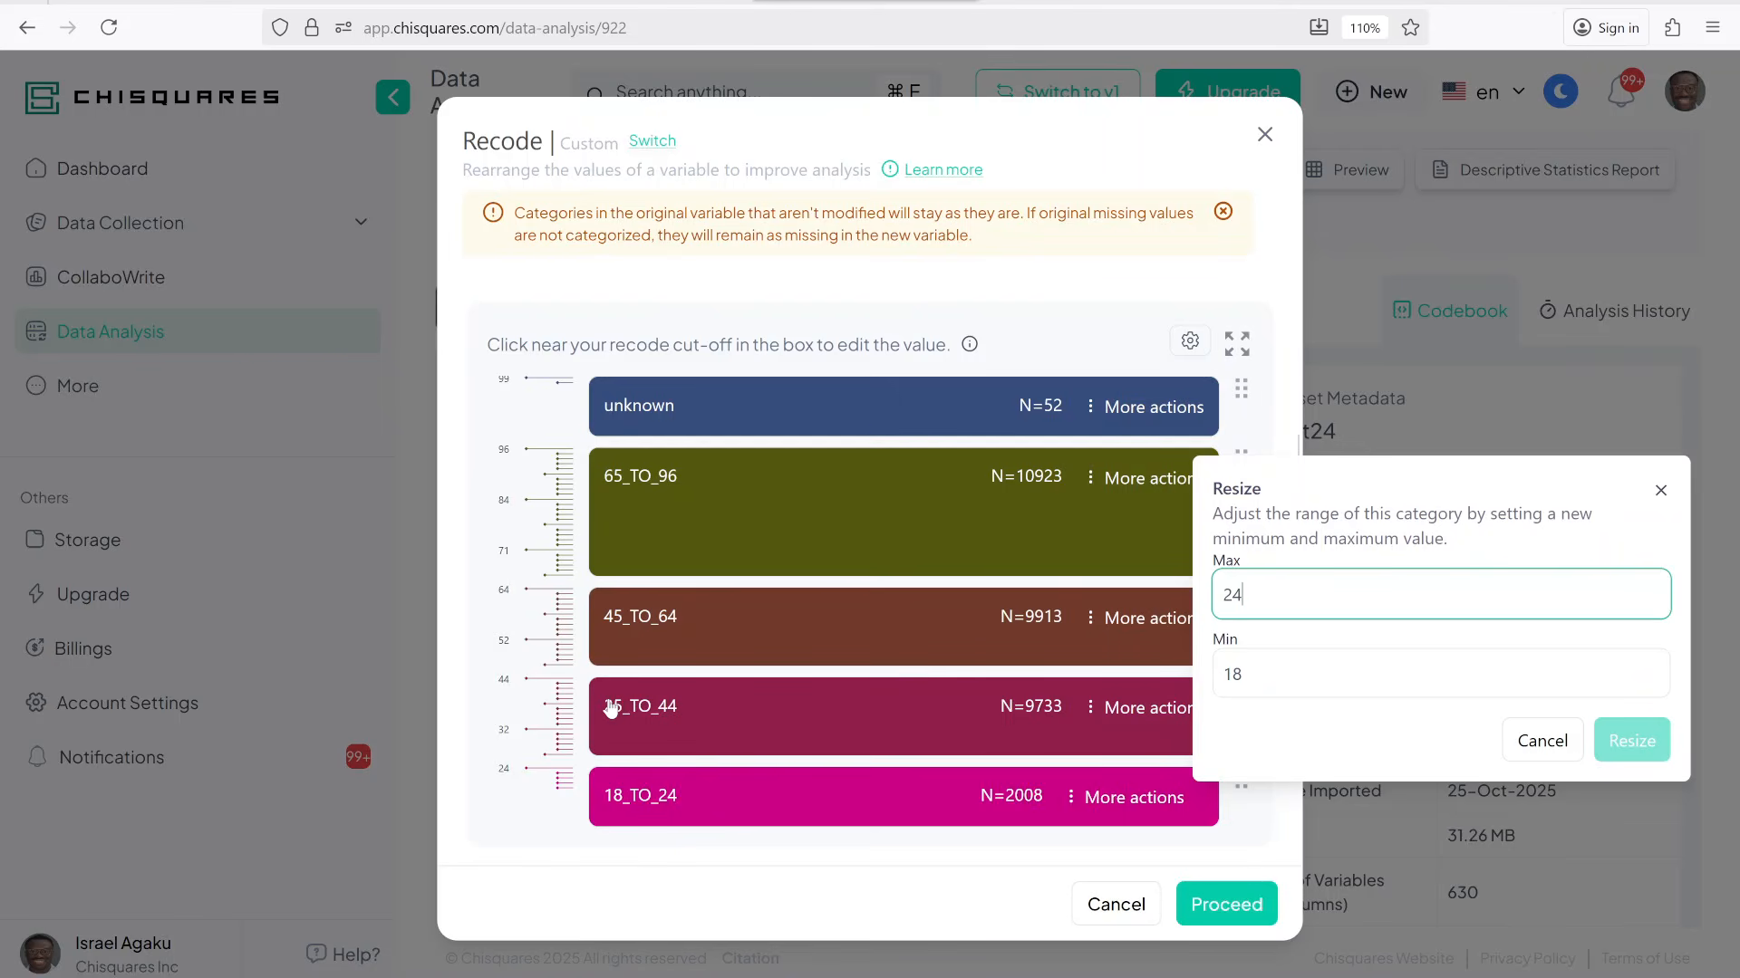
{"action": "left_click", "coordinate": [1660, 494]}
Name the new variable agecat and run the recode
{"action": "scroll", "coordinate": [770, 589], "scroll_direction": "down", "scroll_amount": 2}
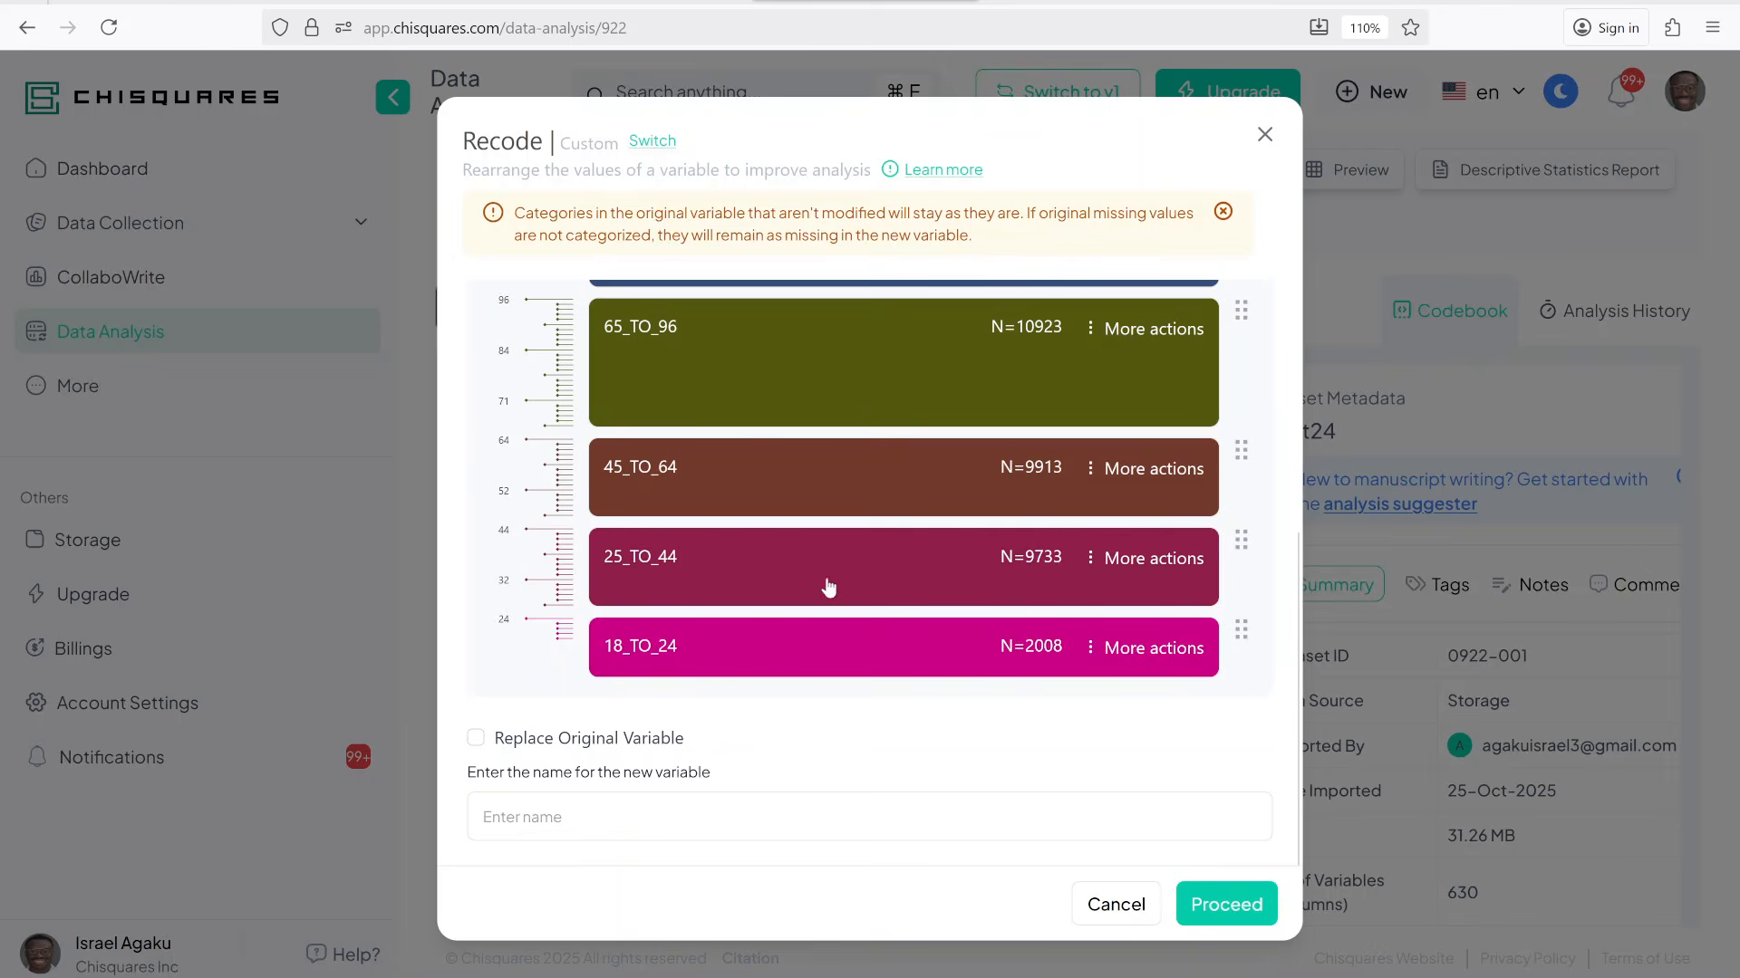
{"action": "left_click", "coordinate": [634, 817]}
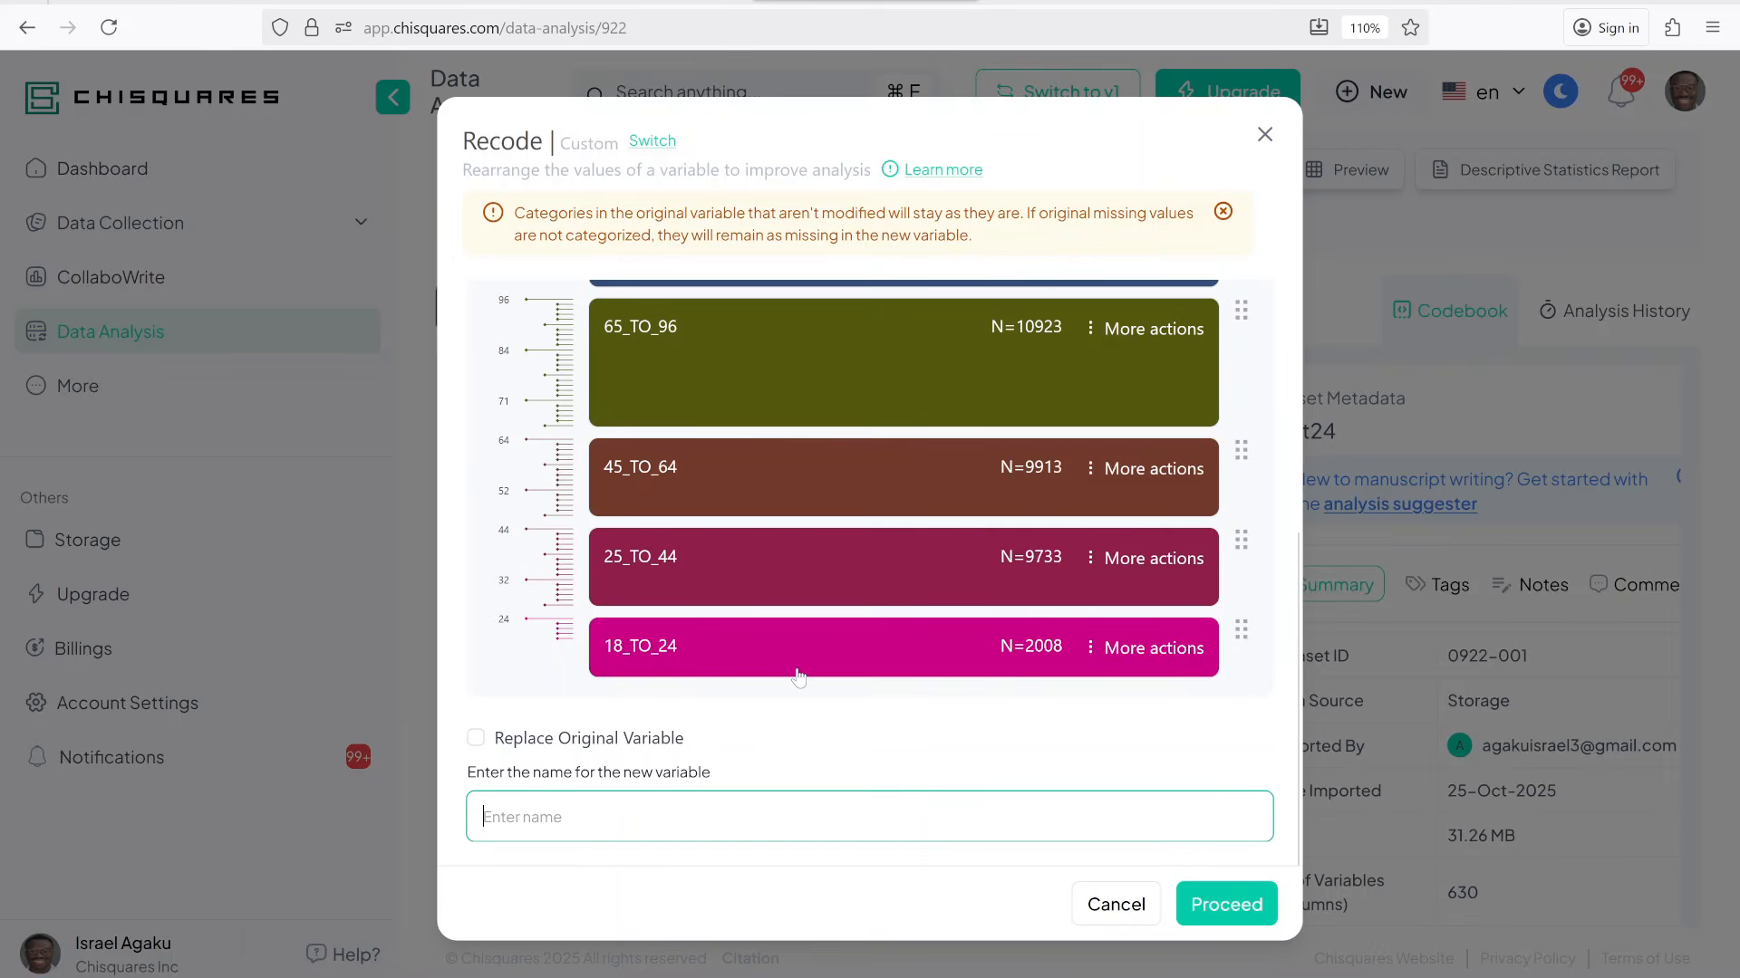
{"action": "type", "text": "agecat"}
{"action": "left_click", "coordinate": [1248, 906]}
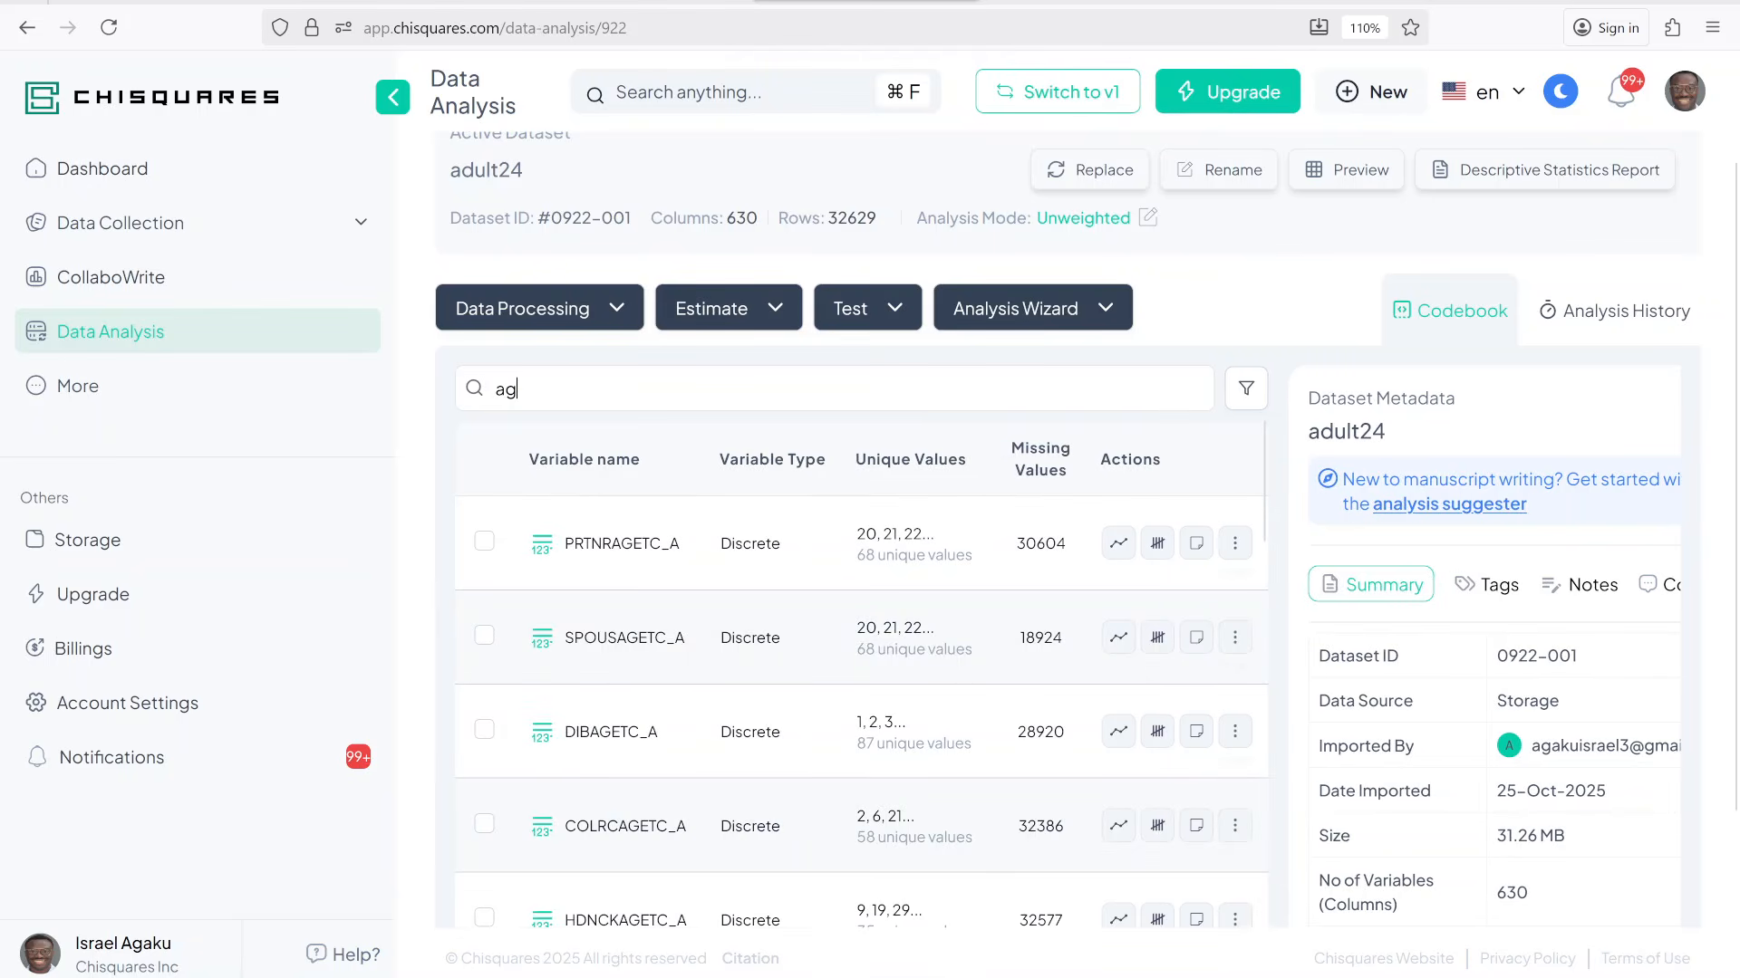
Clear the codebook search and examine the bar chart of the agecat variable
{"action": "key", "text": "BackSpace"}
{"action": "key", "text": "BackSpace"}
{"action": "scroll", "coordinate": [1056, 662], "scroll_direction": "up", "scroll_amount": 2}
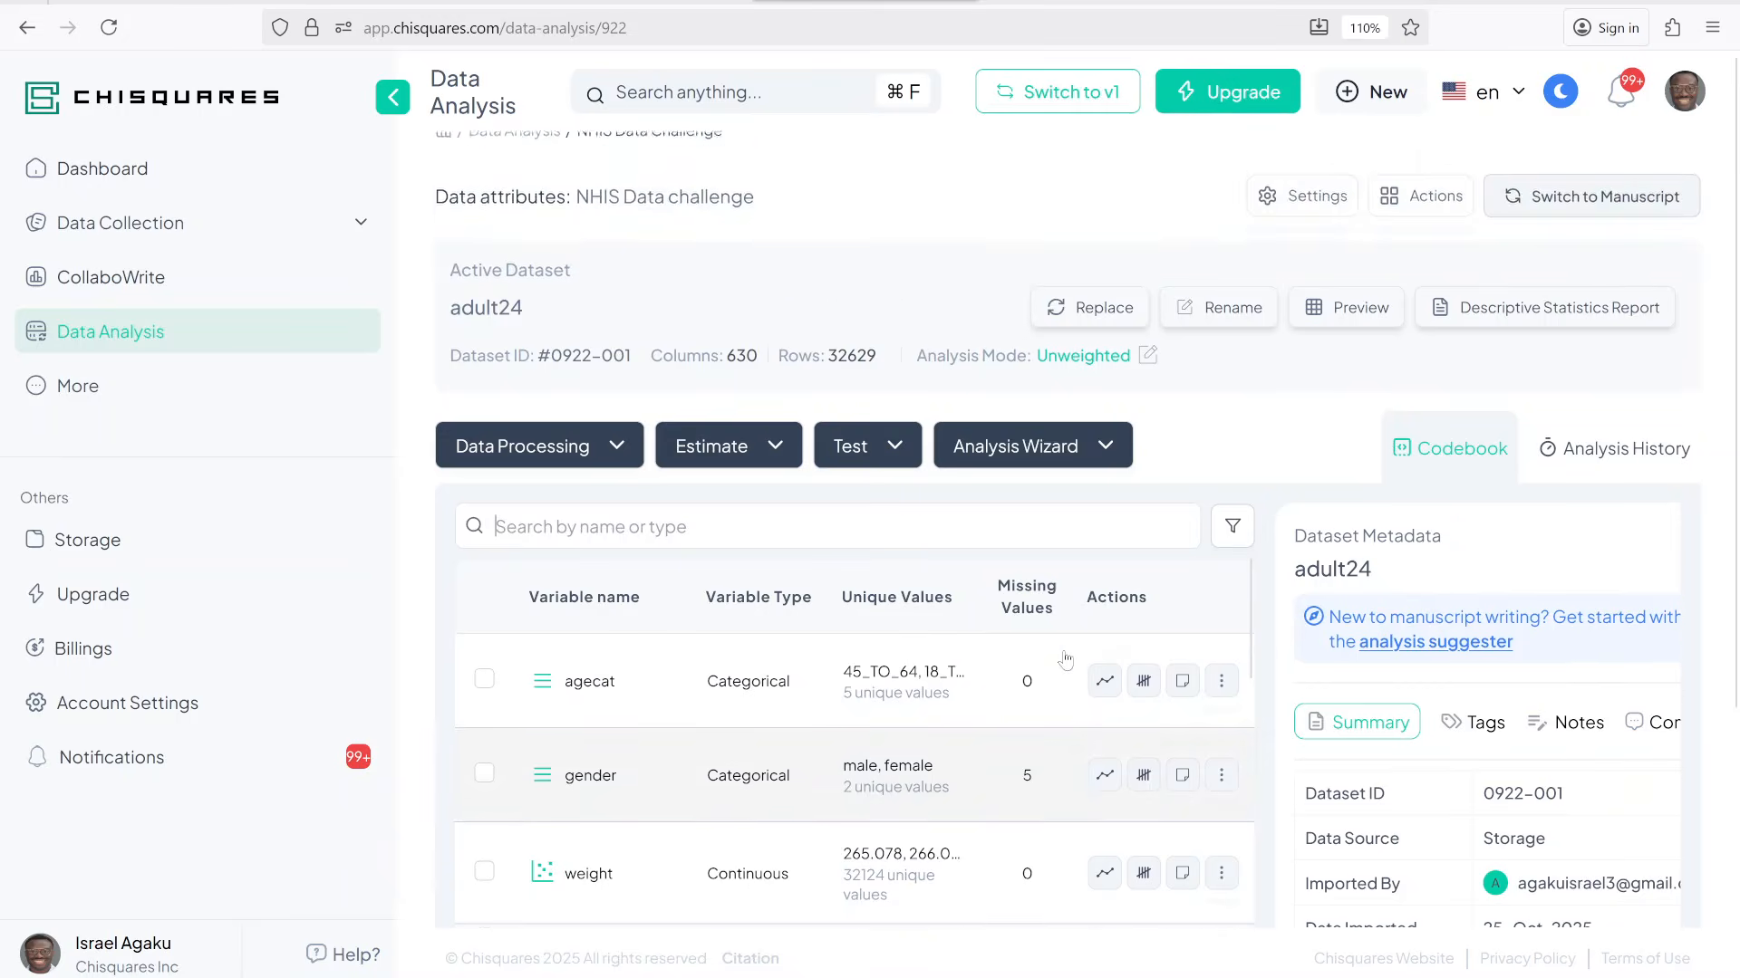
{"action": "left_click", "coordinate": [1230, 541]}
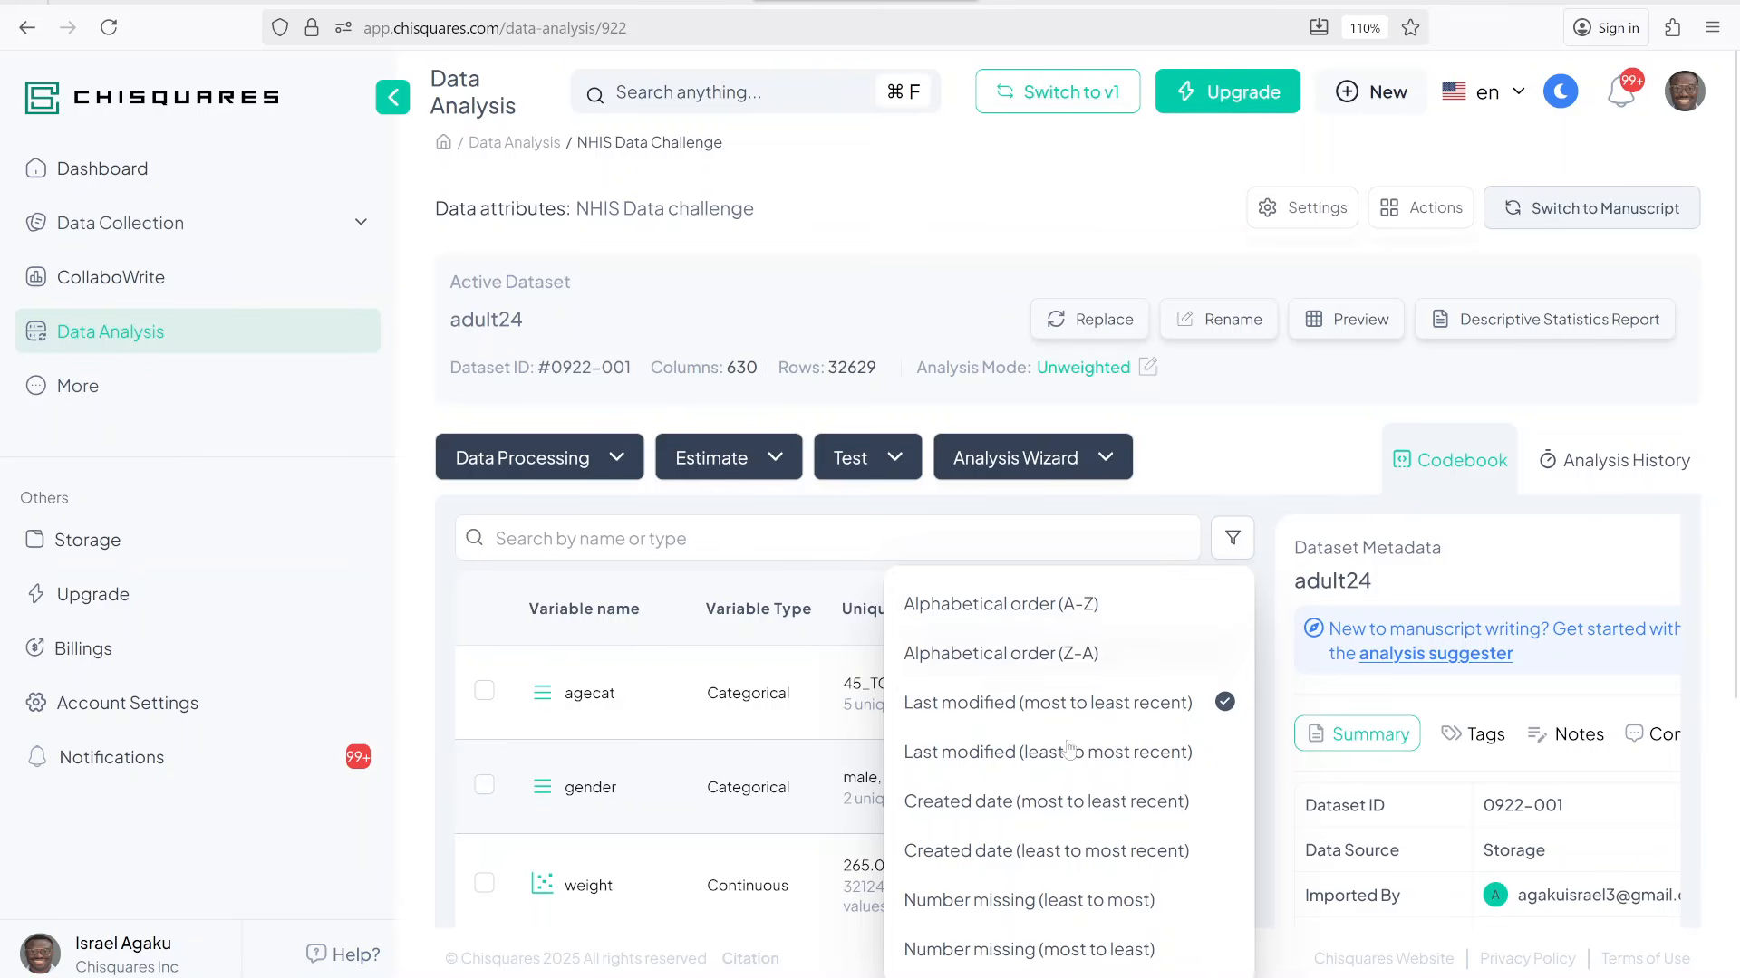
{"action": "left_click", "coordinate": [716, 576]}
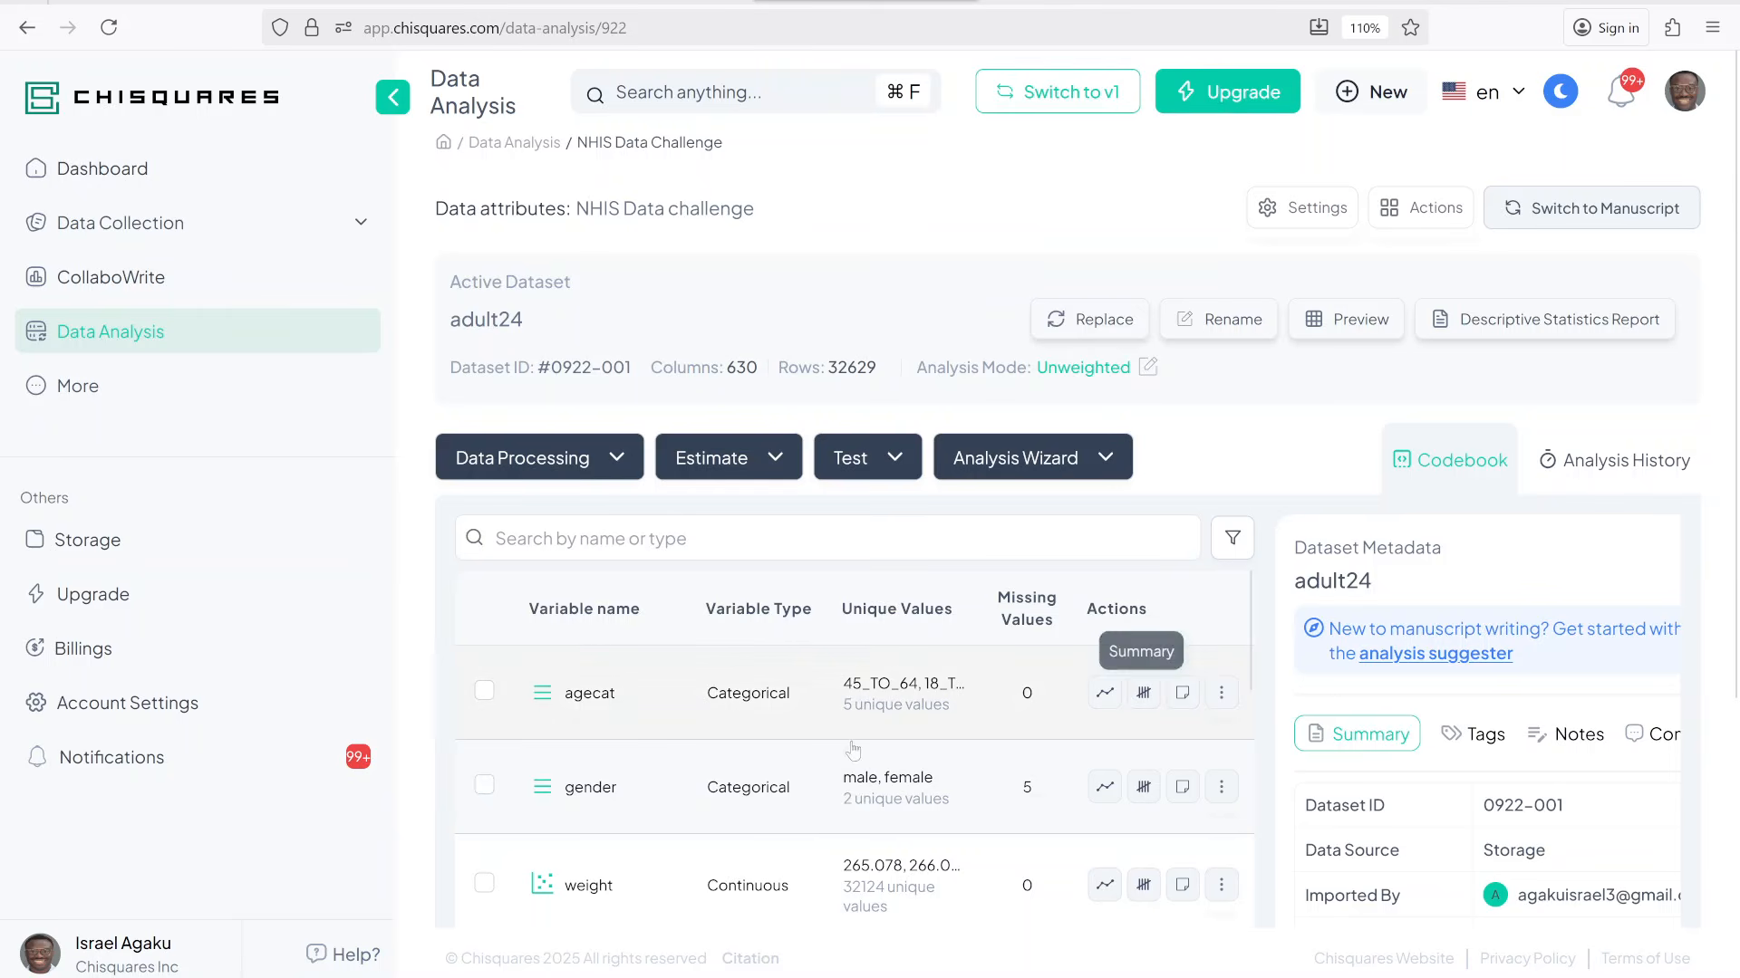
{"action": "left_click", "coordinate": [1106, 695]}
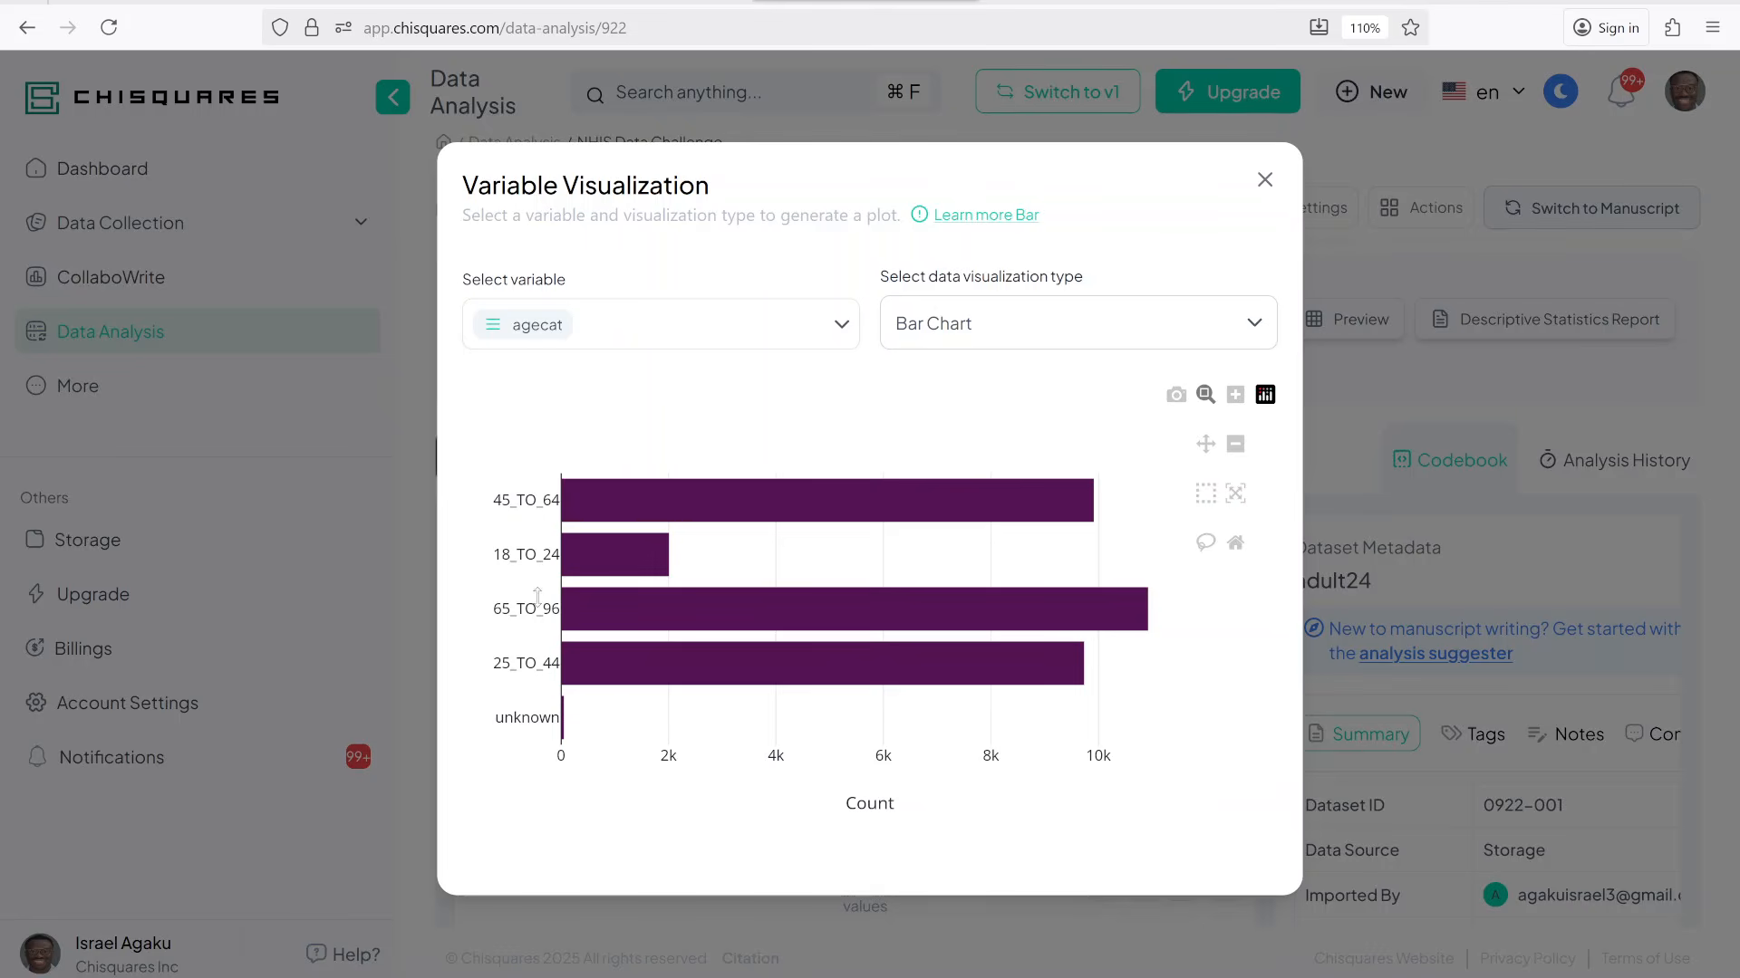
{"action": "left_click", "coordinate": [1264, 180]}
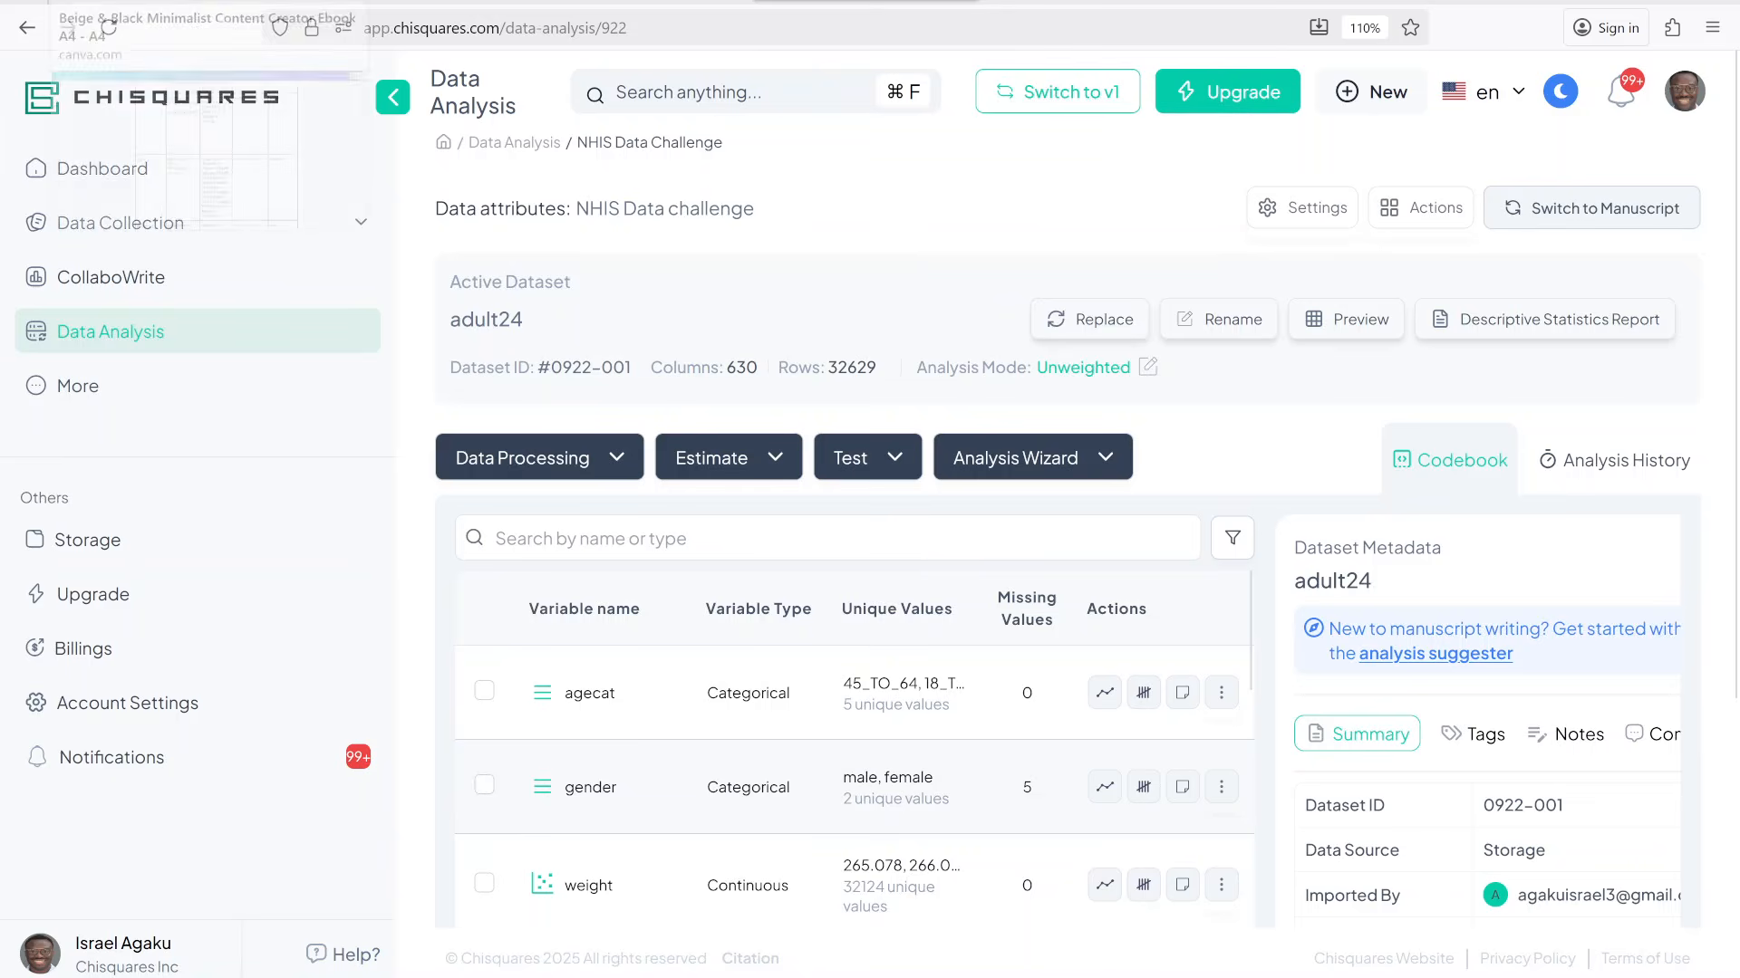
Switch to the Canva ebook and read the recoding rules for the educp_a row on page 38
{"action": "left_click", "coordinate": [264, 7]}
{"action": "scroll", "coordinate": [675, 462], "scroll_direction": "down", "scroll_amount": 1}
{"action": "scroll", "coordinate": [677, 464], "scroll_direction": "down", "scroll_amount": 1}
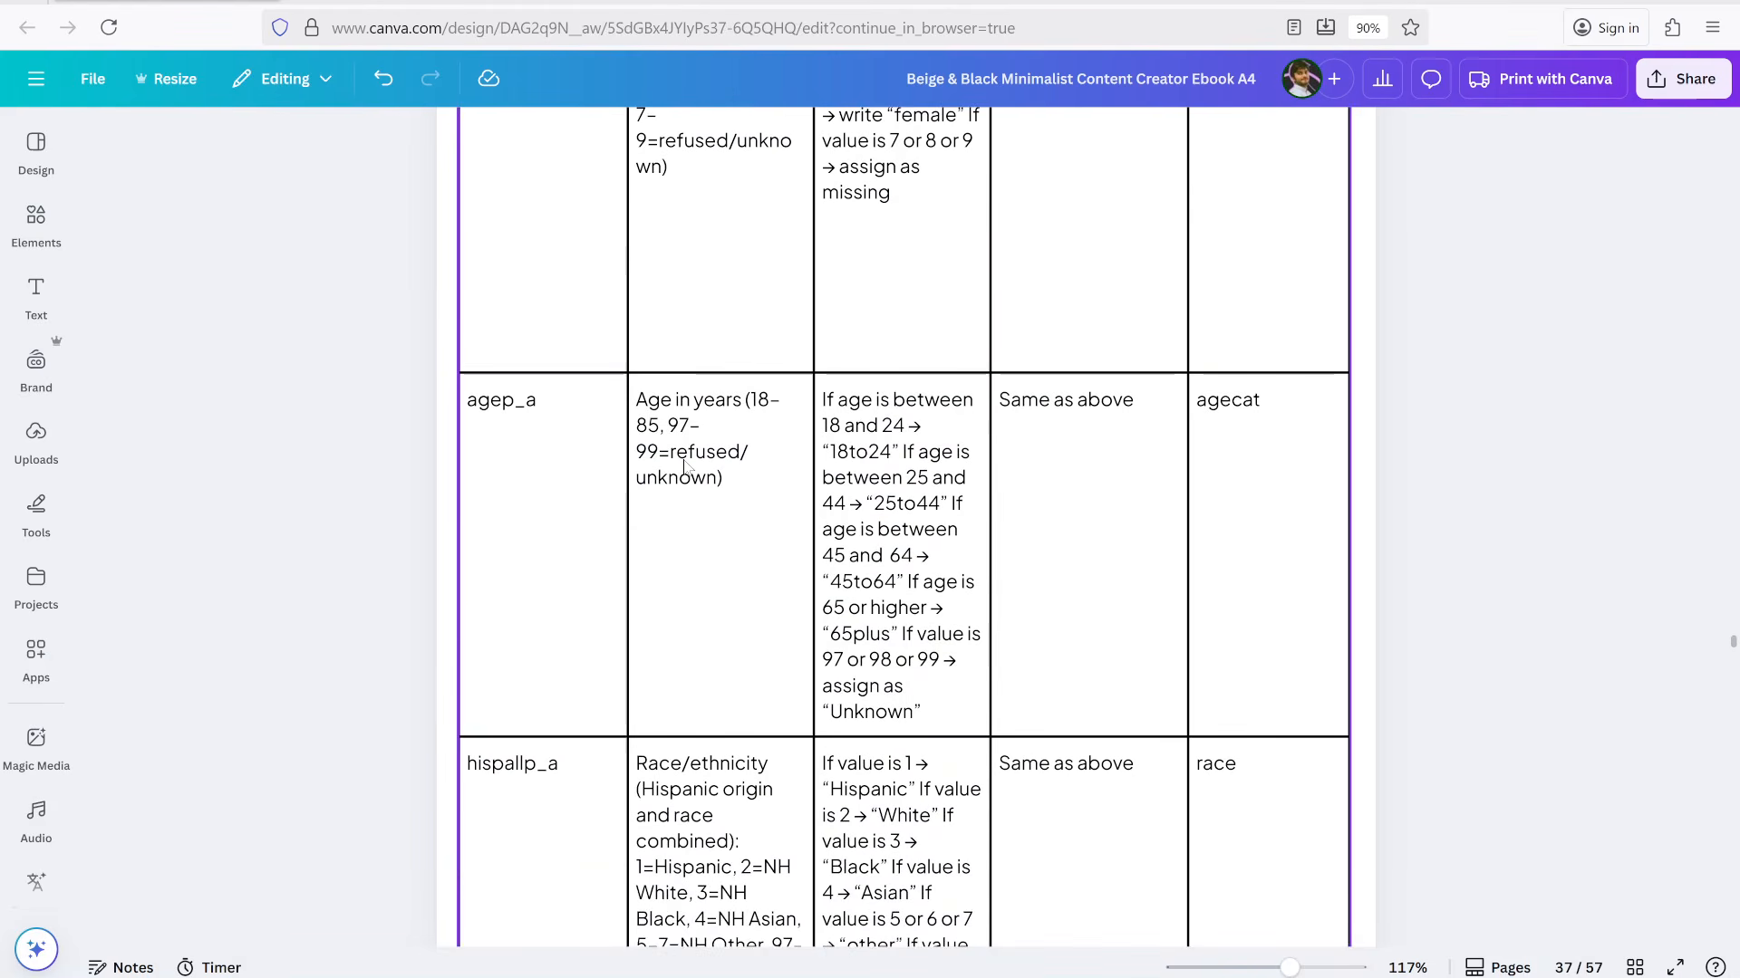
{"action": "scroll", "coordinate": [600, 426], "scroll_direction": "down", "scroll_amount": 9}
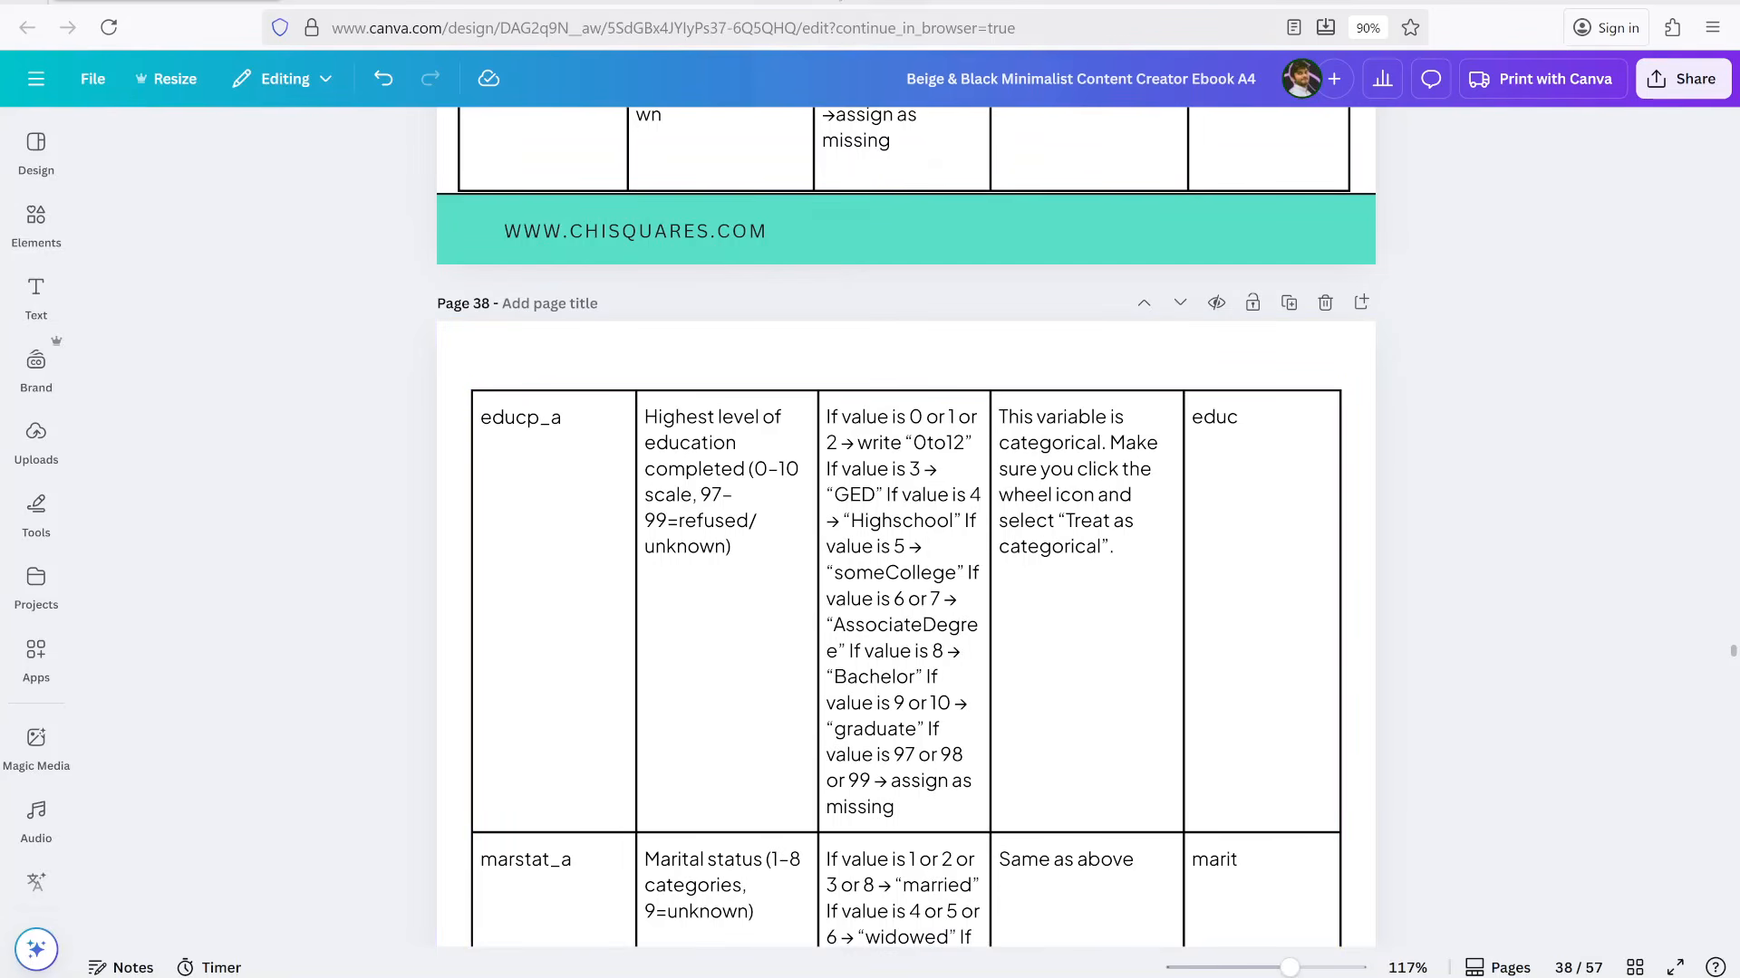
Return to Chisquares, search the codebook for educ, and open the custom recode for EDUCP_A
{"action": "left_click", "coordinate": [906, 3]}
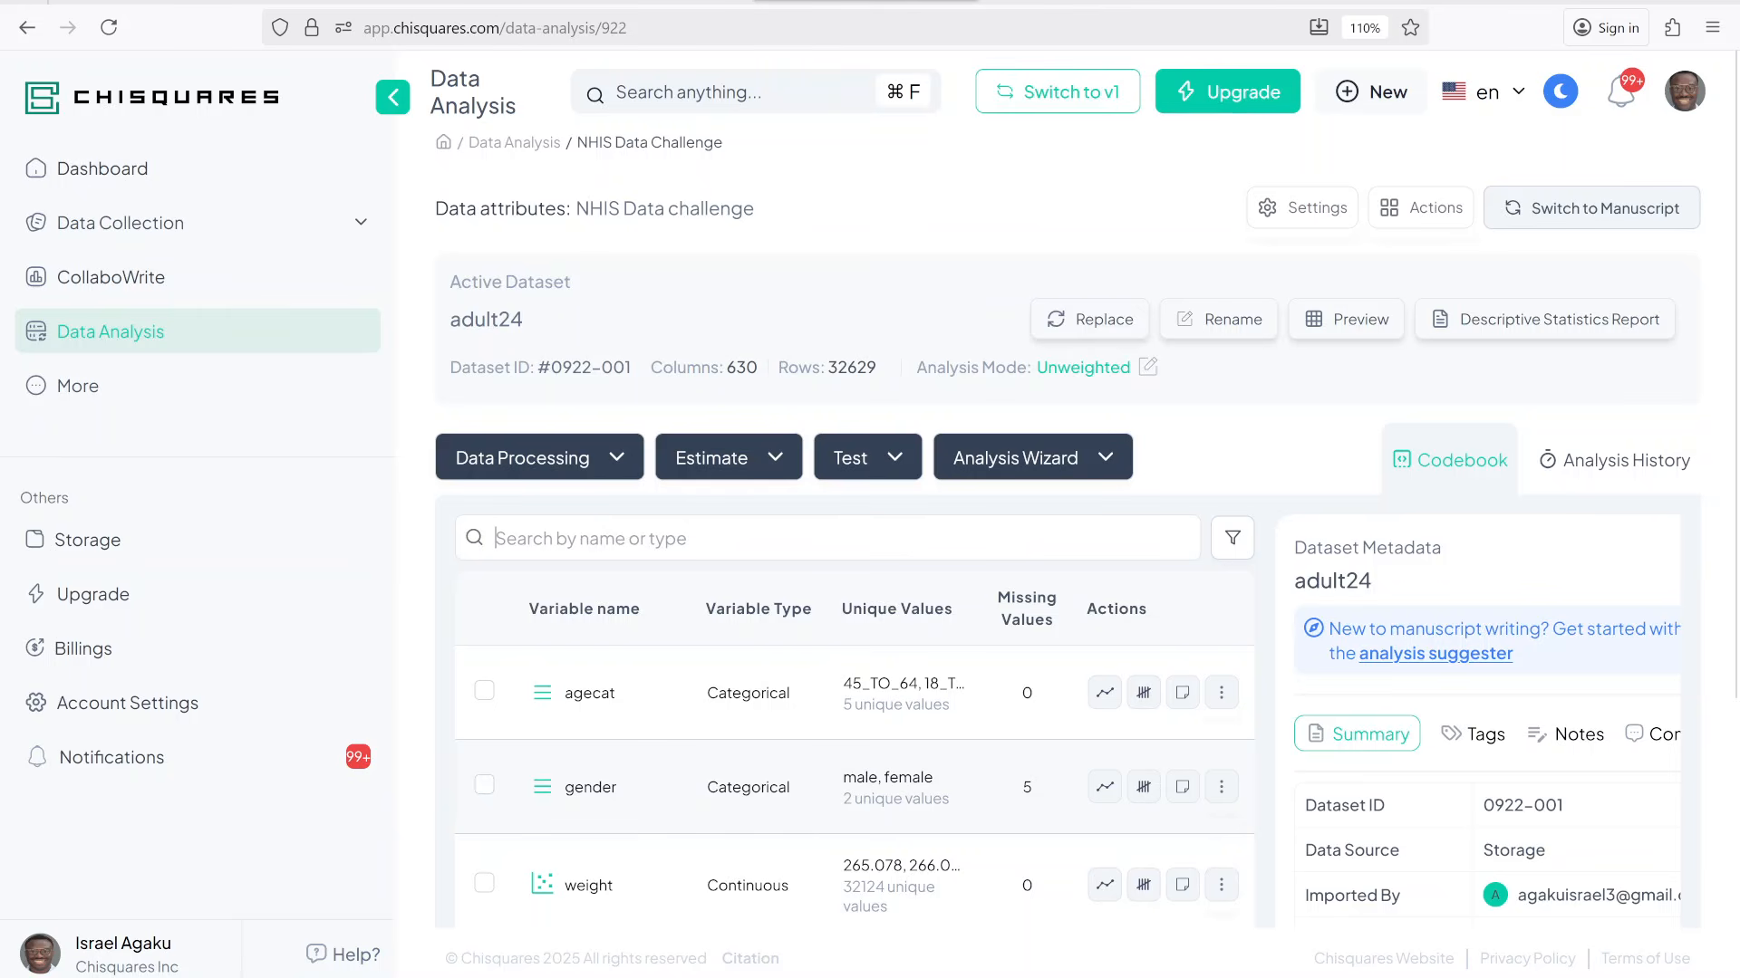
{"action": "type", "text": "educ"}
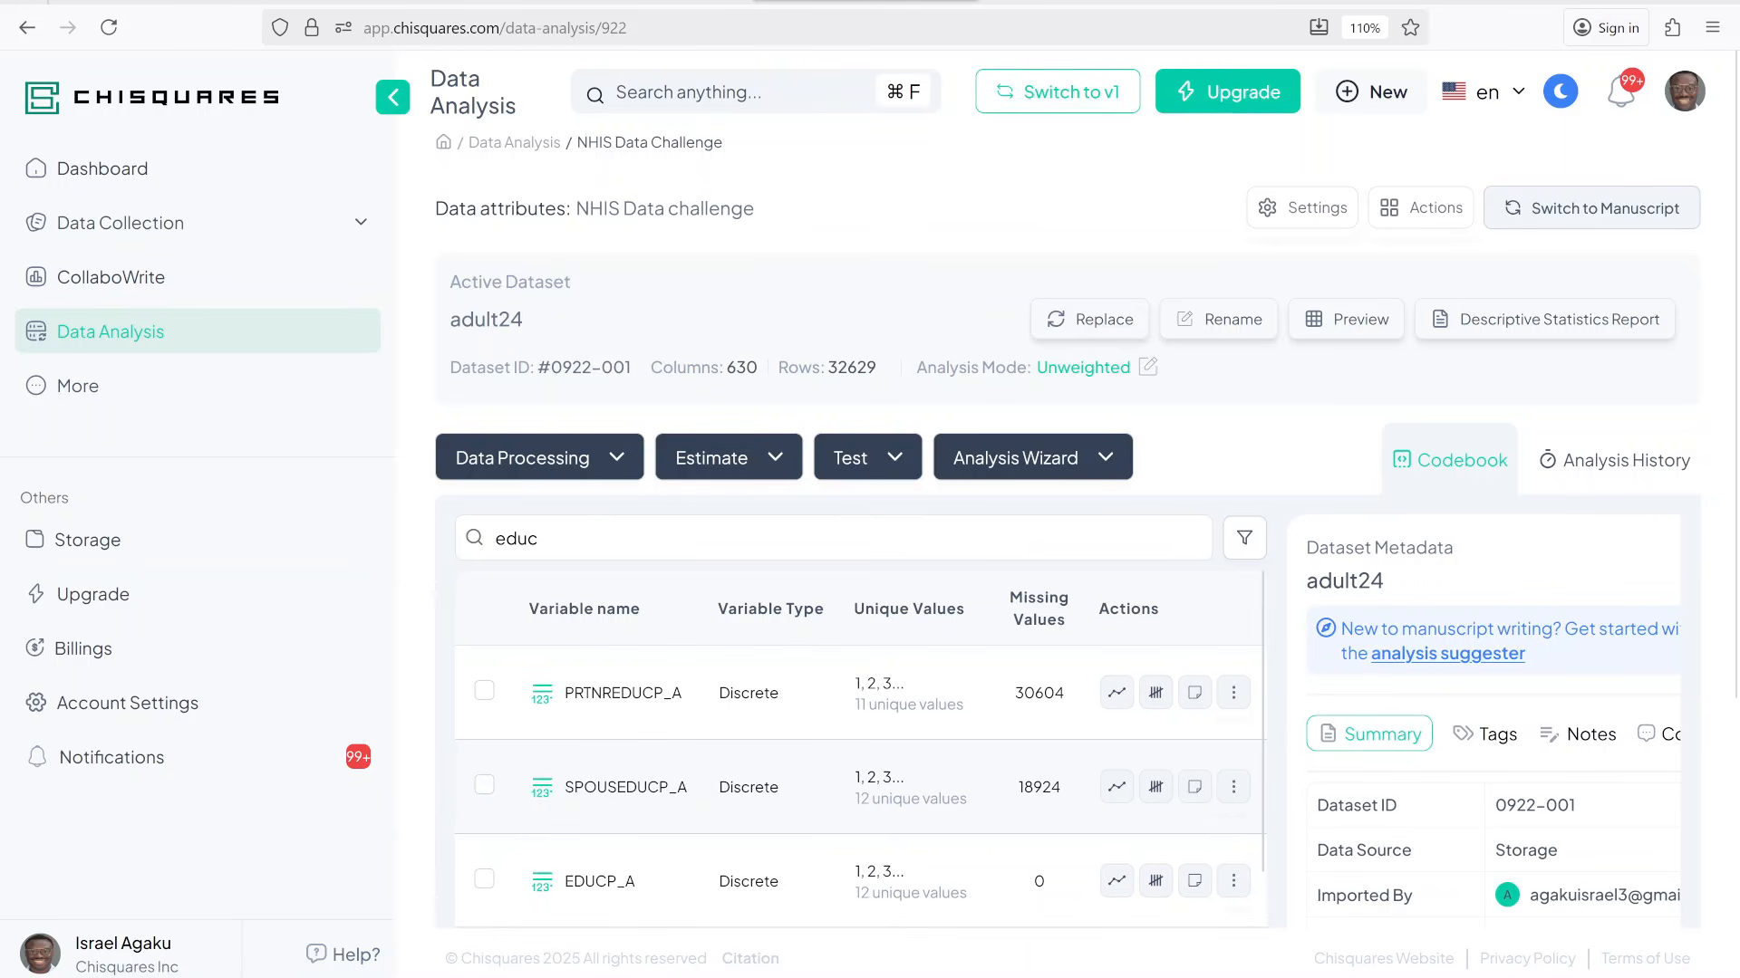
{"action": "left_click", "coordinate": [1234, 880]}
{"action": "scroll", "coordinate": [1314, 675], "scroll_direction": "down", "scroll_amount": 2}
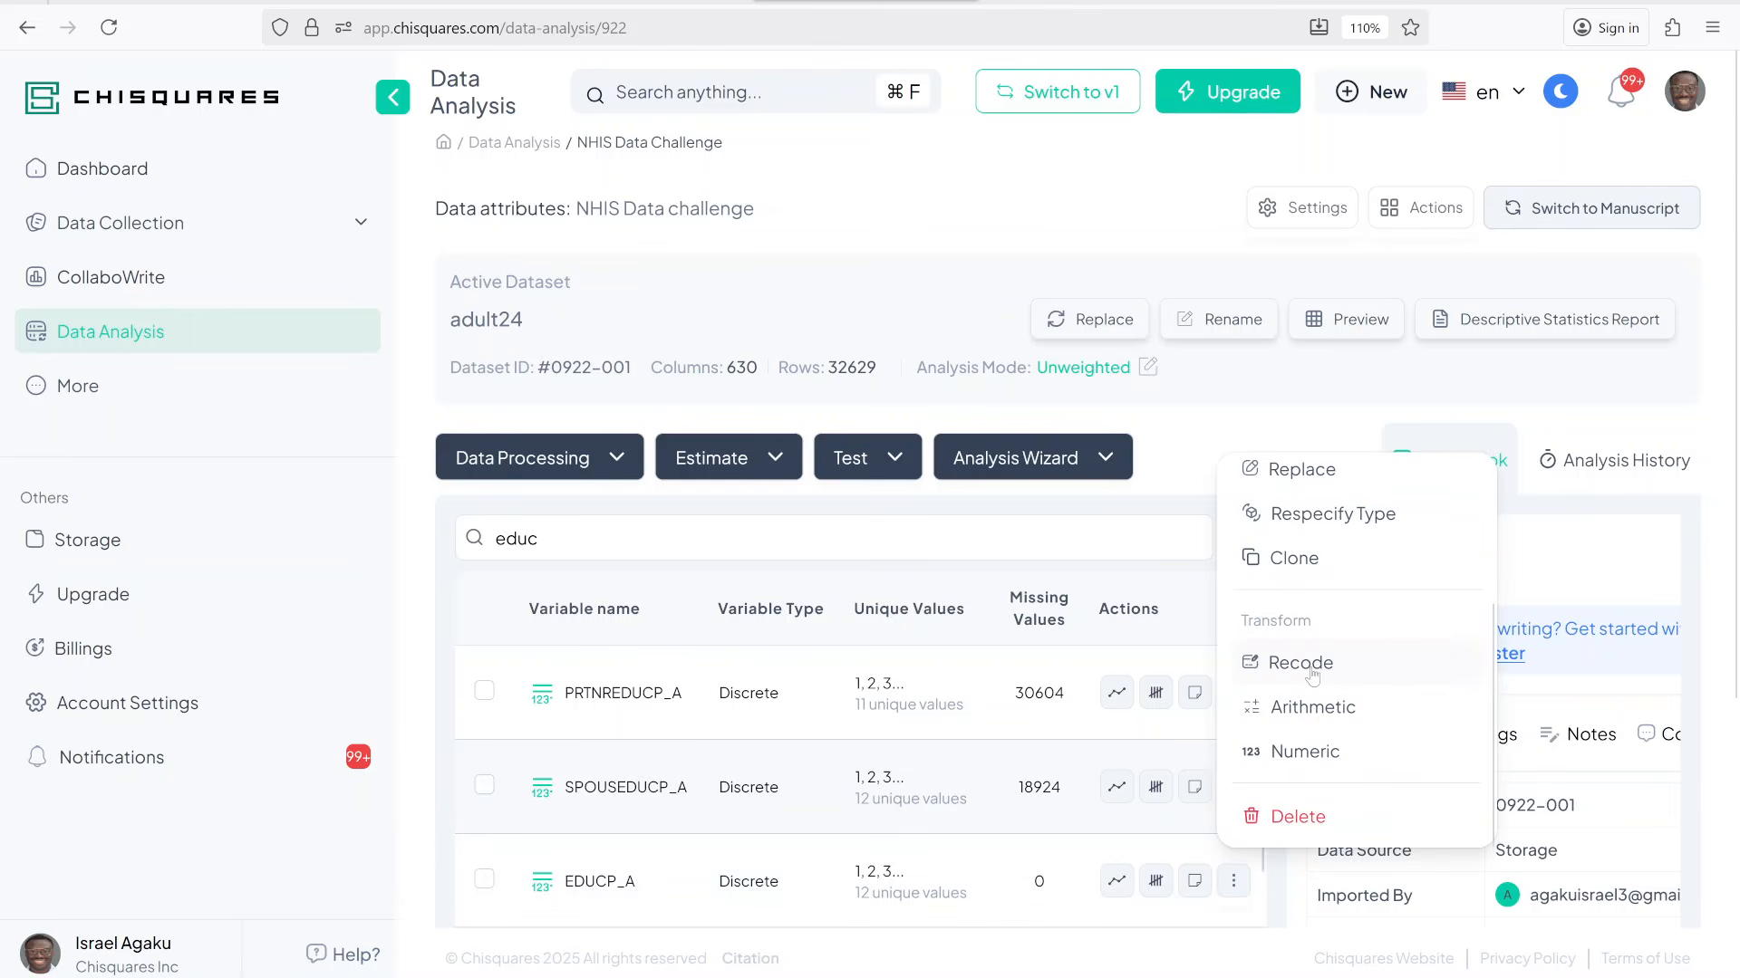
{"action": "left_click", "coordinate": [1301, 663]}
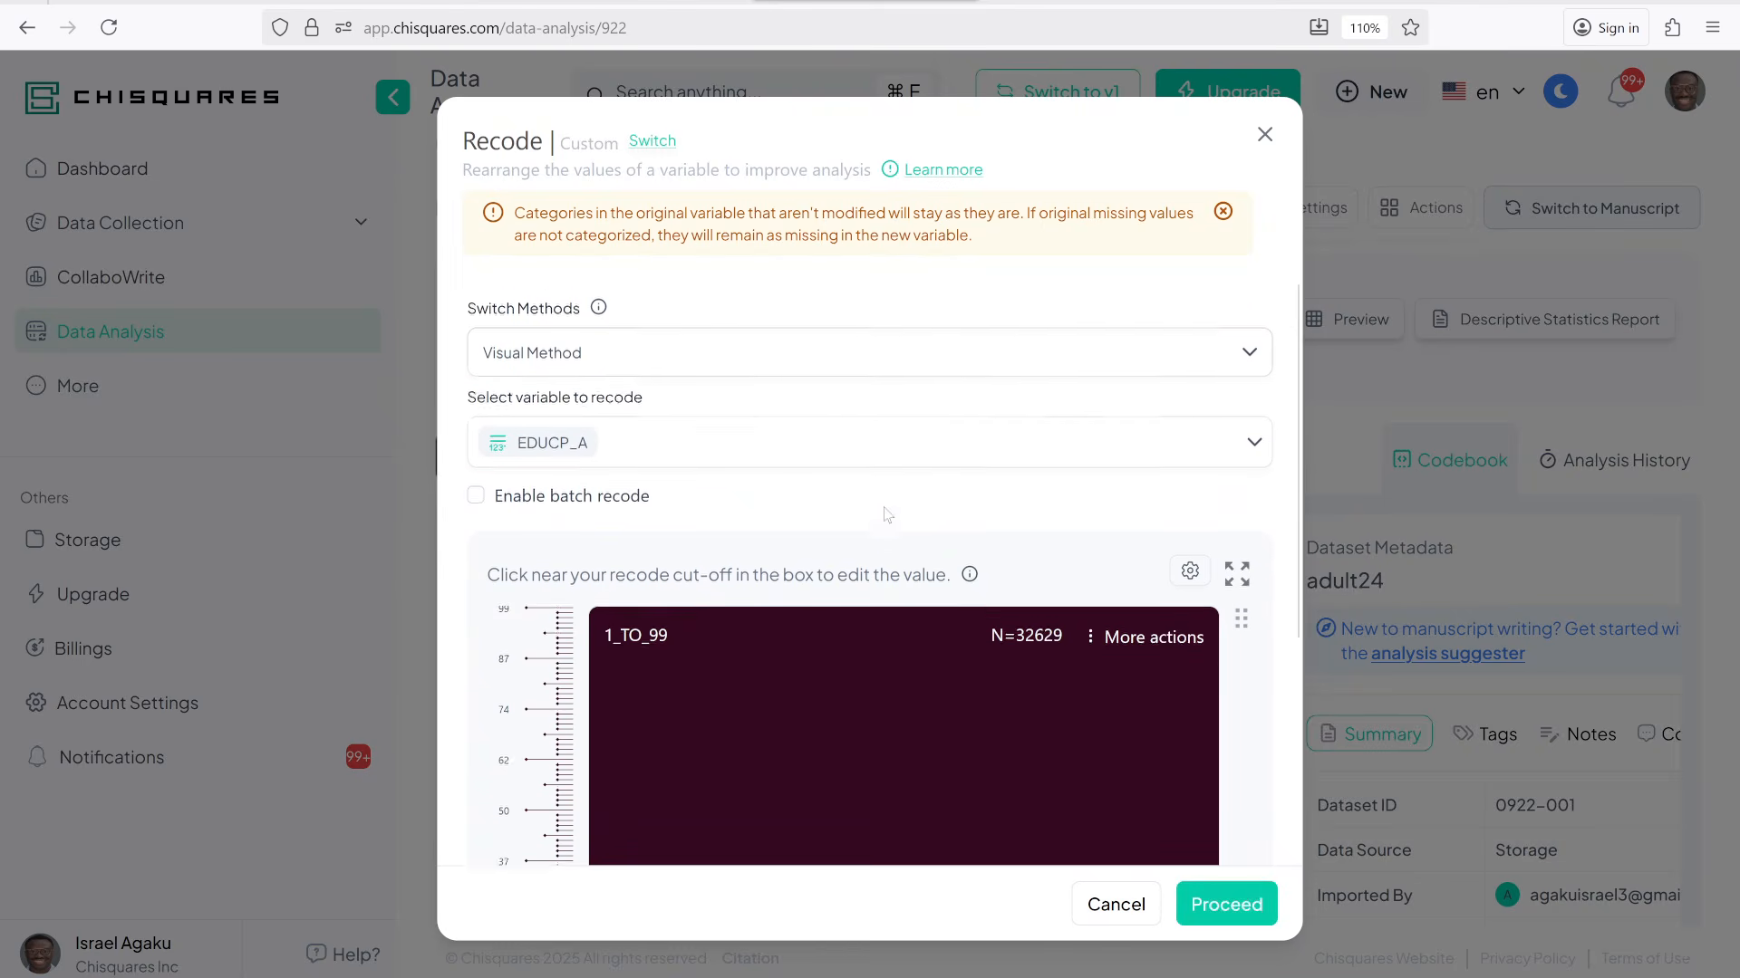
{"action": "scroll", "coordinate": [887, 514], "scroll_direction": "down", "scroll_amount": 2}
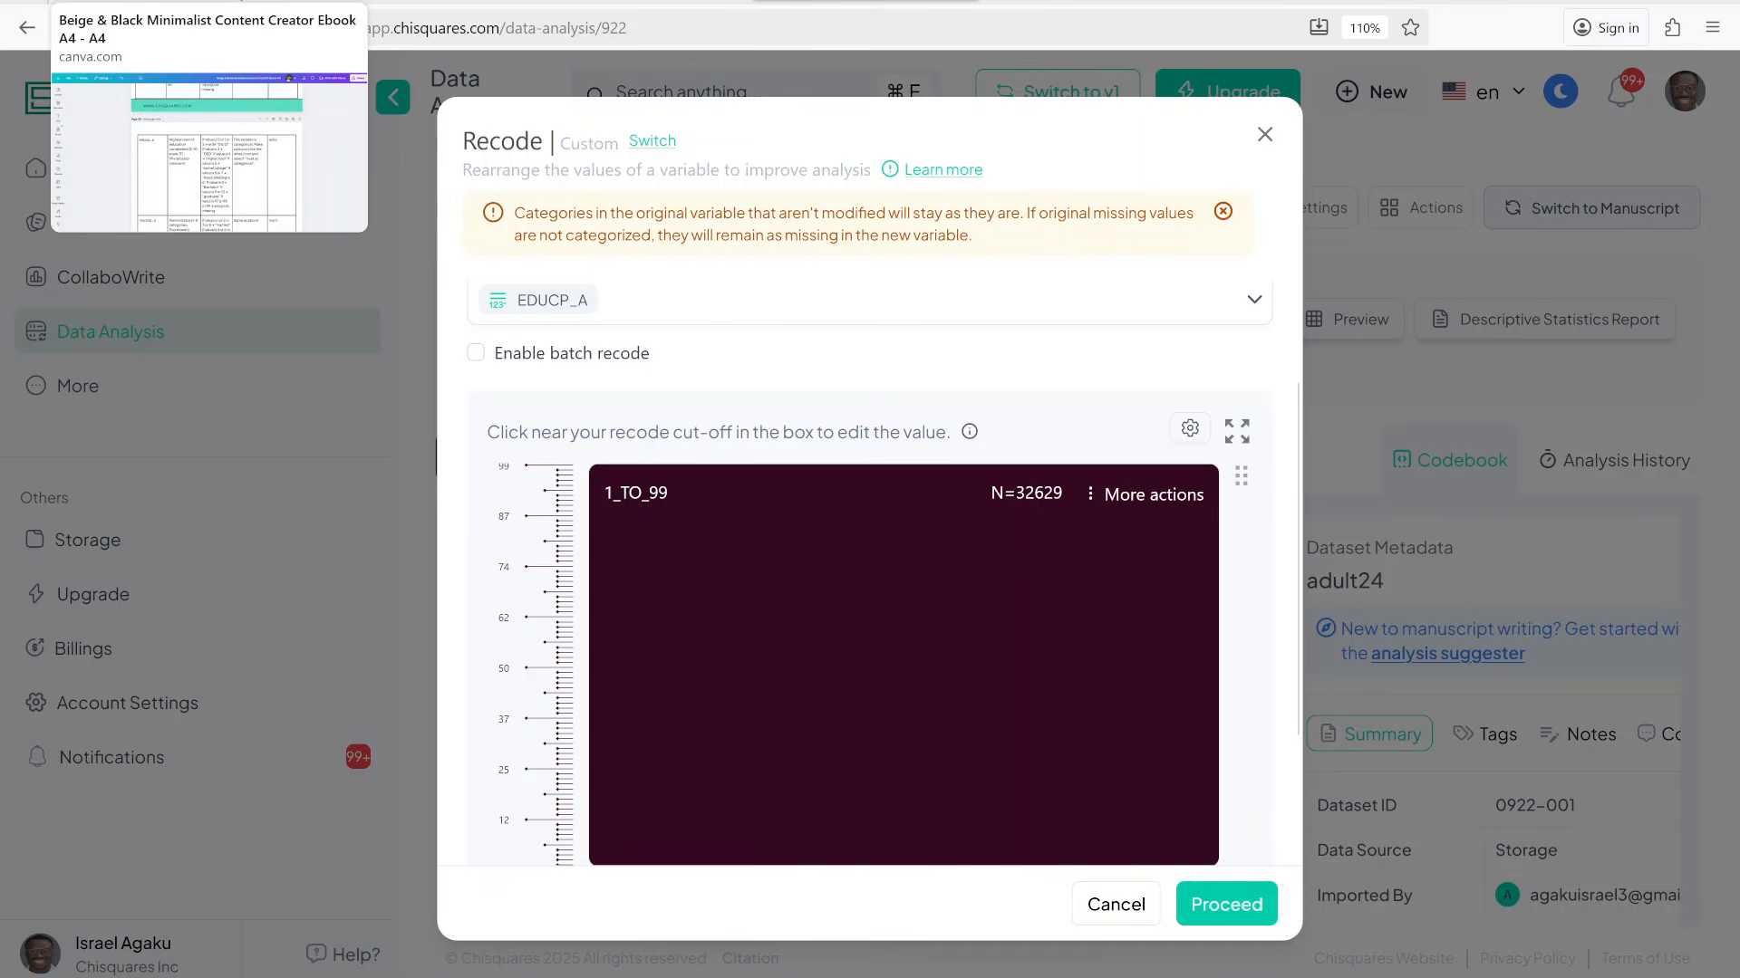
Check the educp_a instructions in the Canva ebook, return to the Chisquares recode, and treat EDUCP_A as categorical
{"action": "left_click", "coordinate": [181, 2]}
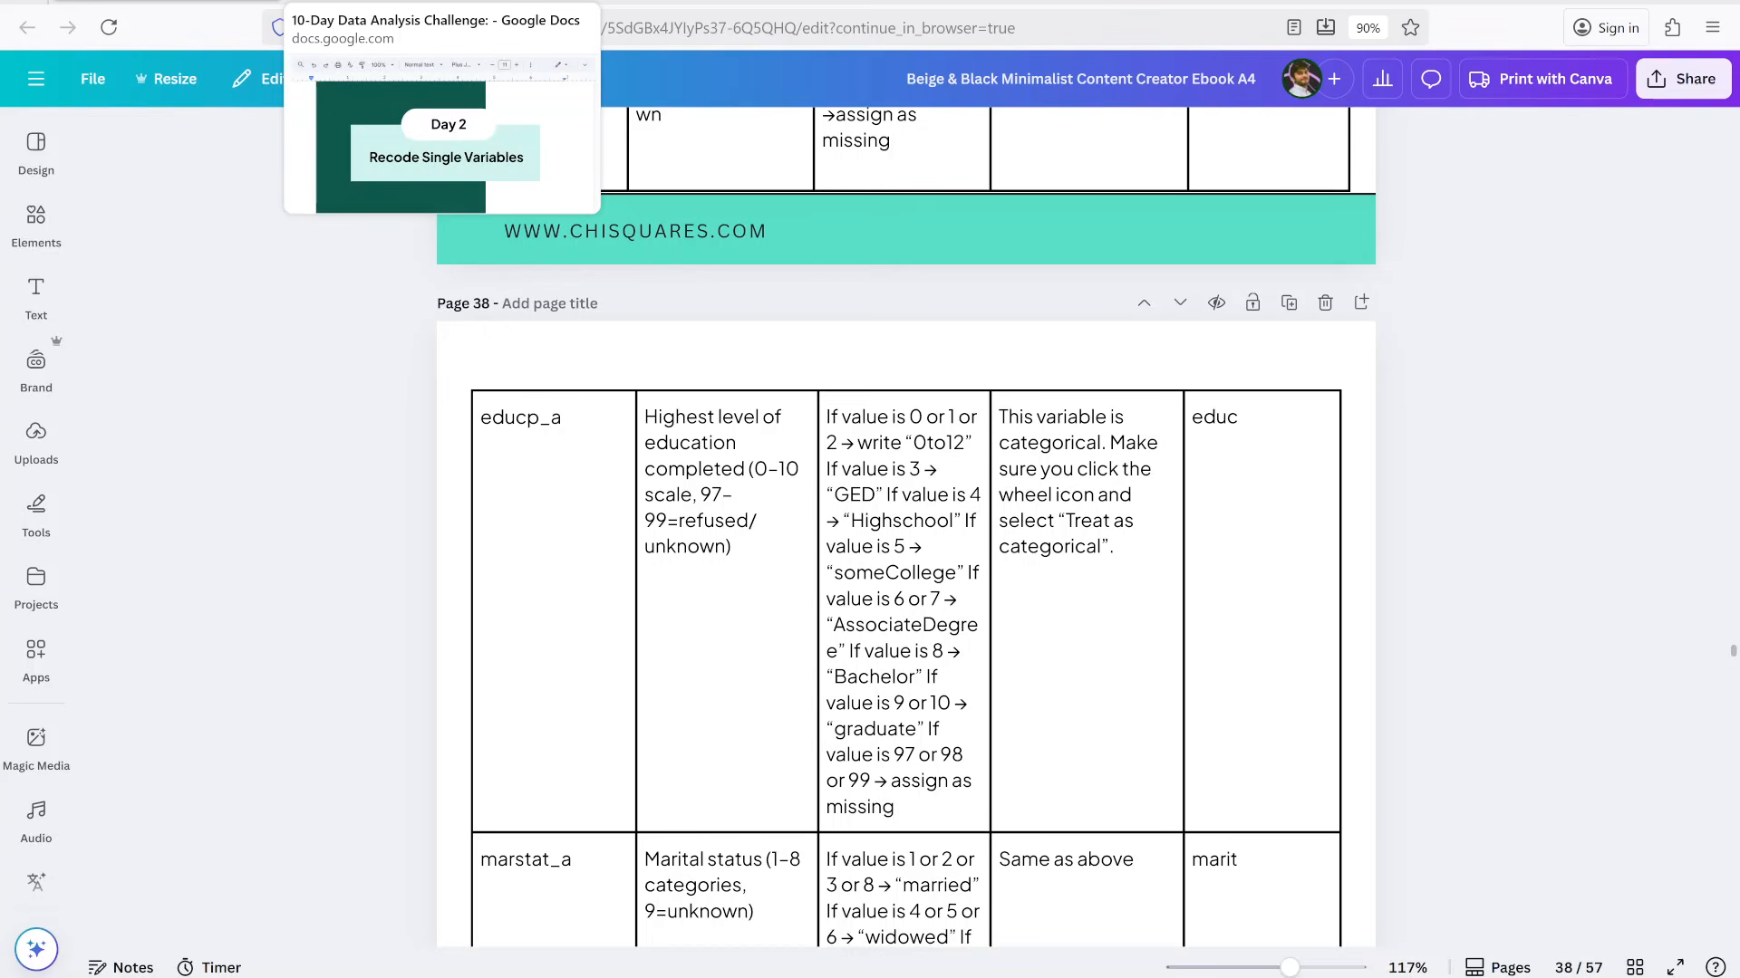
{"action": "left_click", "coordinate": [865, 3]}
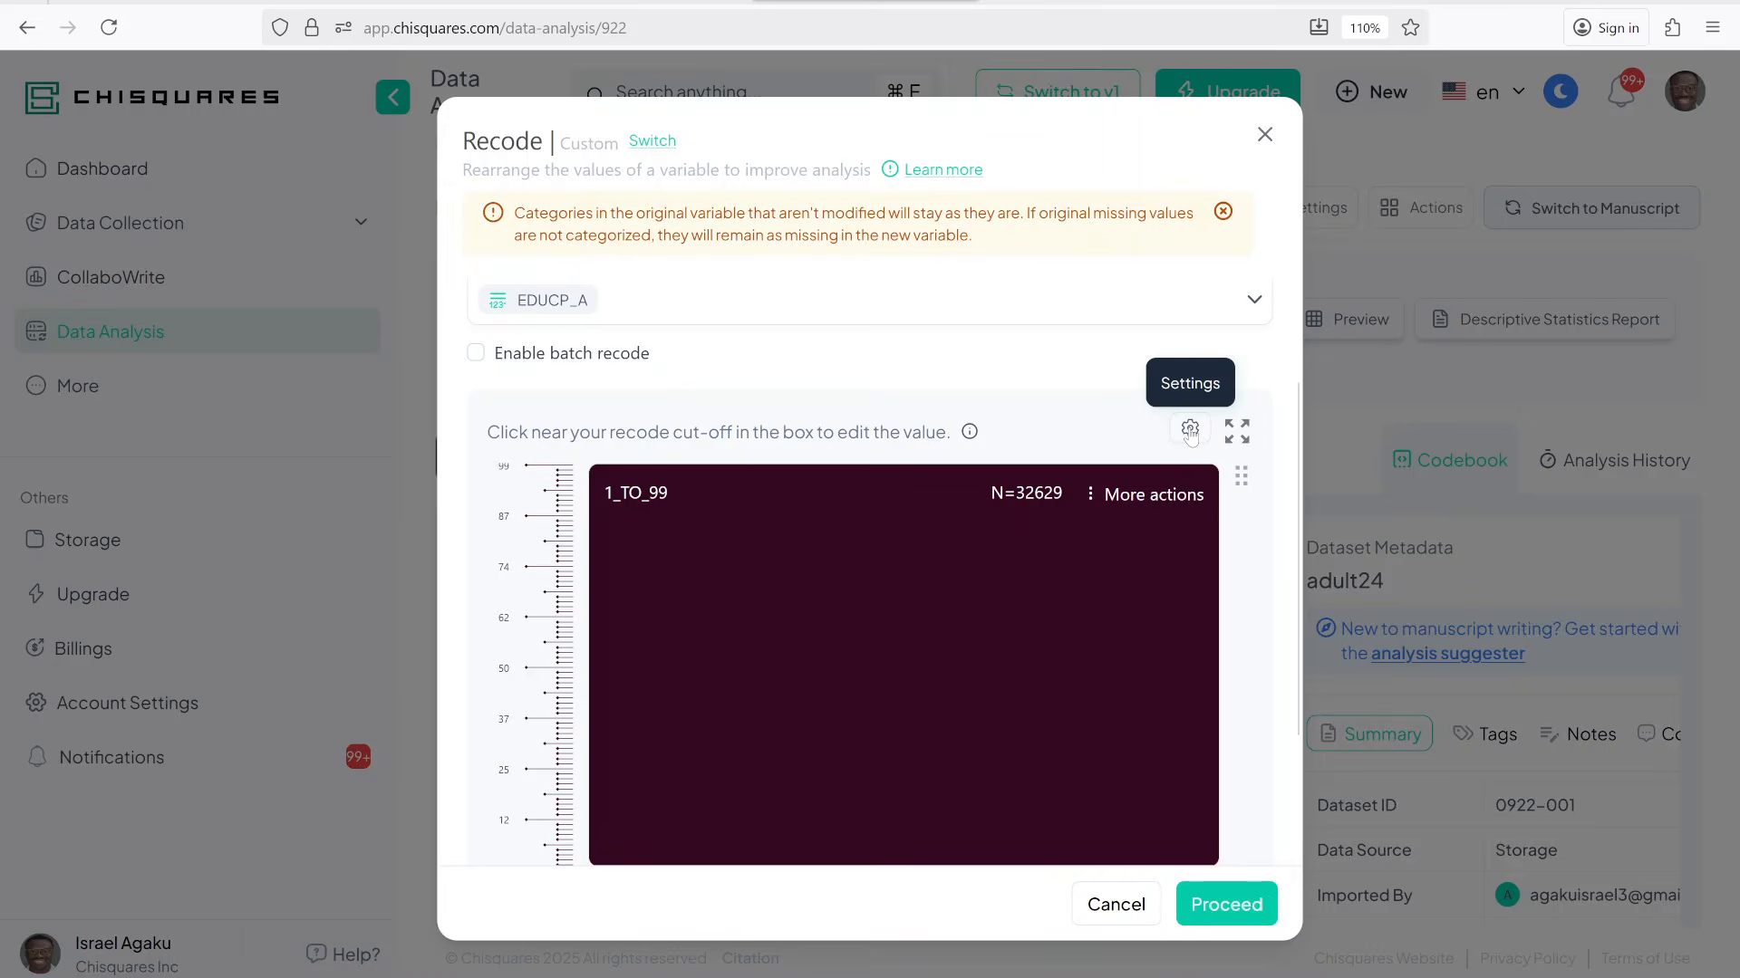
{"action": "left_click", "coordinate": [1189, 432]}
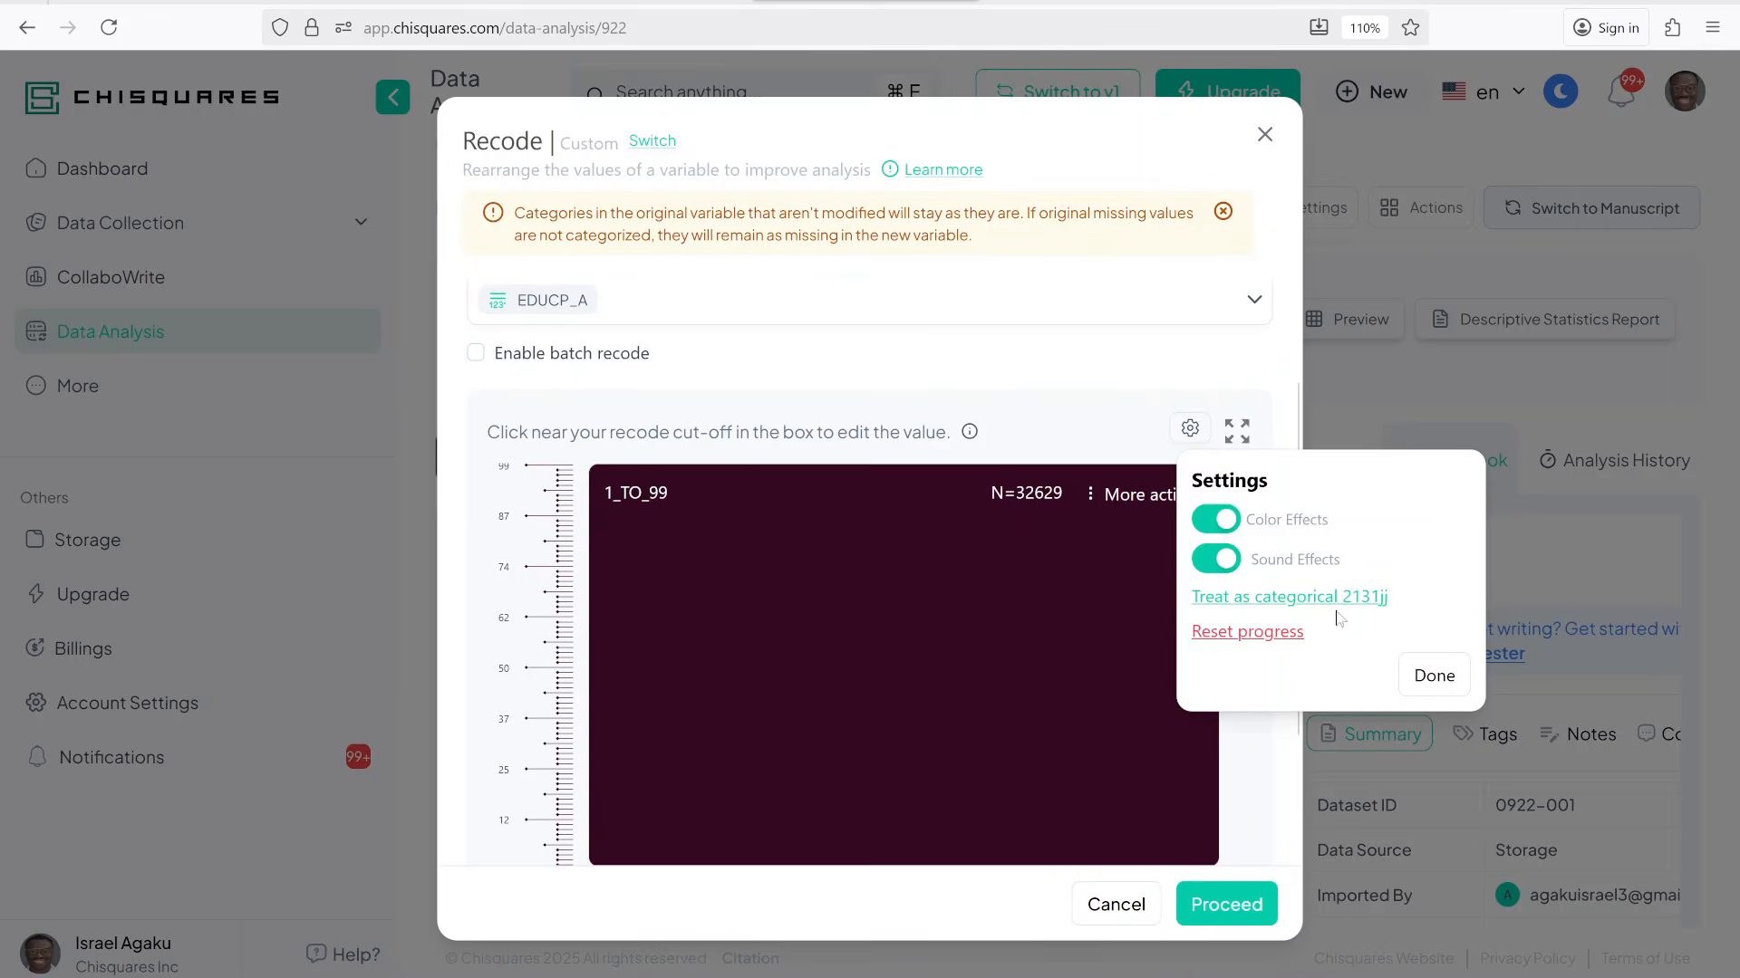
{"action": "left_click", "coordinate": [1282, 602]}
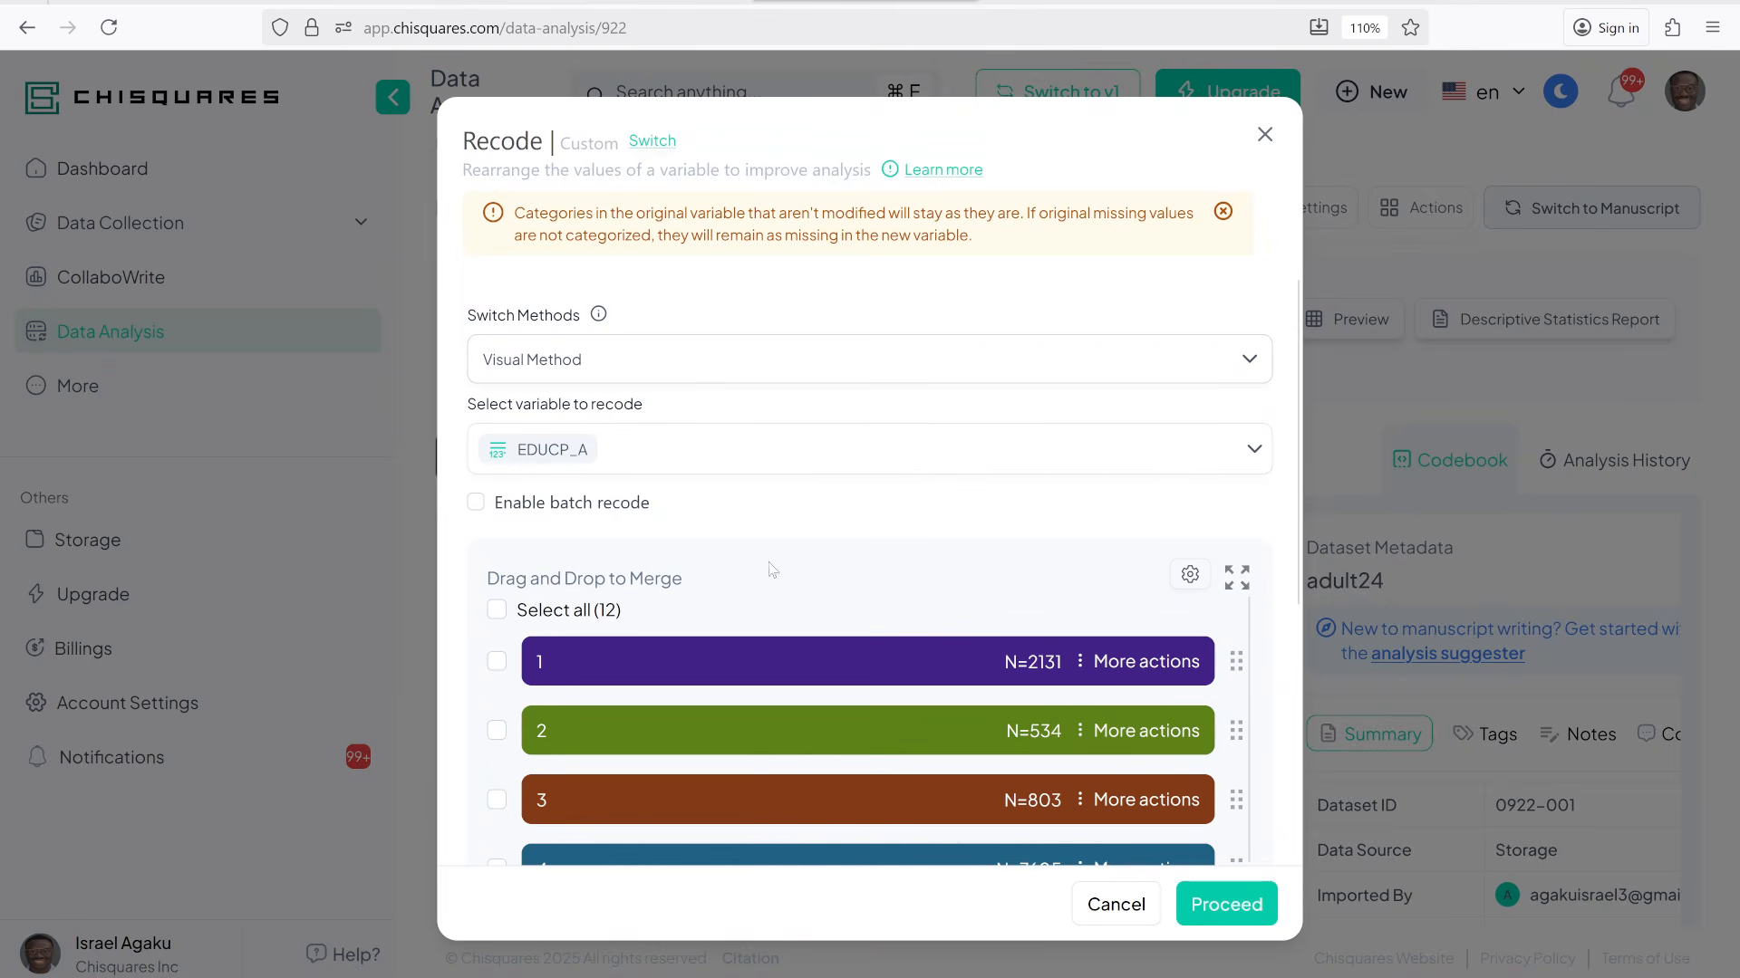
Select categories 97 and 99 of EDUCP_A and mark them as missing
{"action": "scroll", "coordinate": [685, 774], "scroll_direction": "down", "scroll_amount": 2}
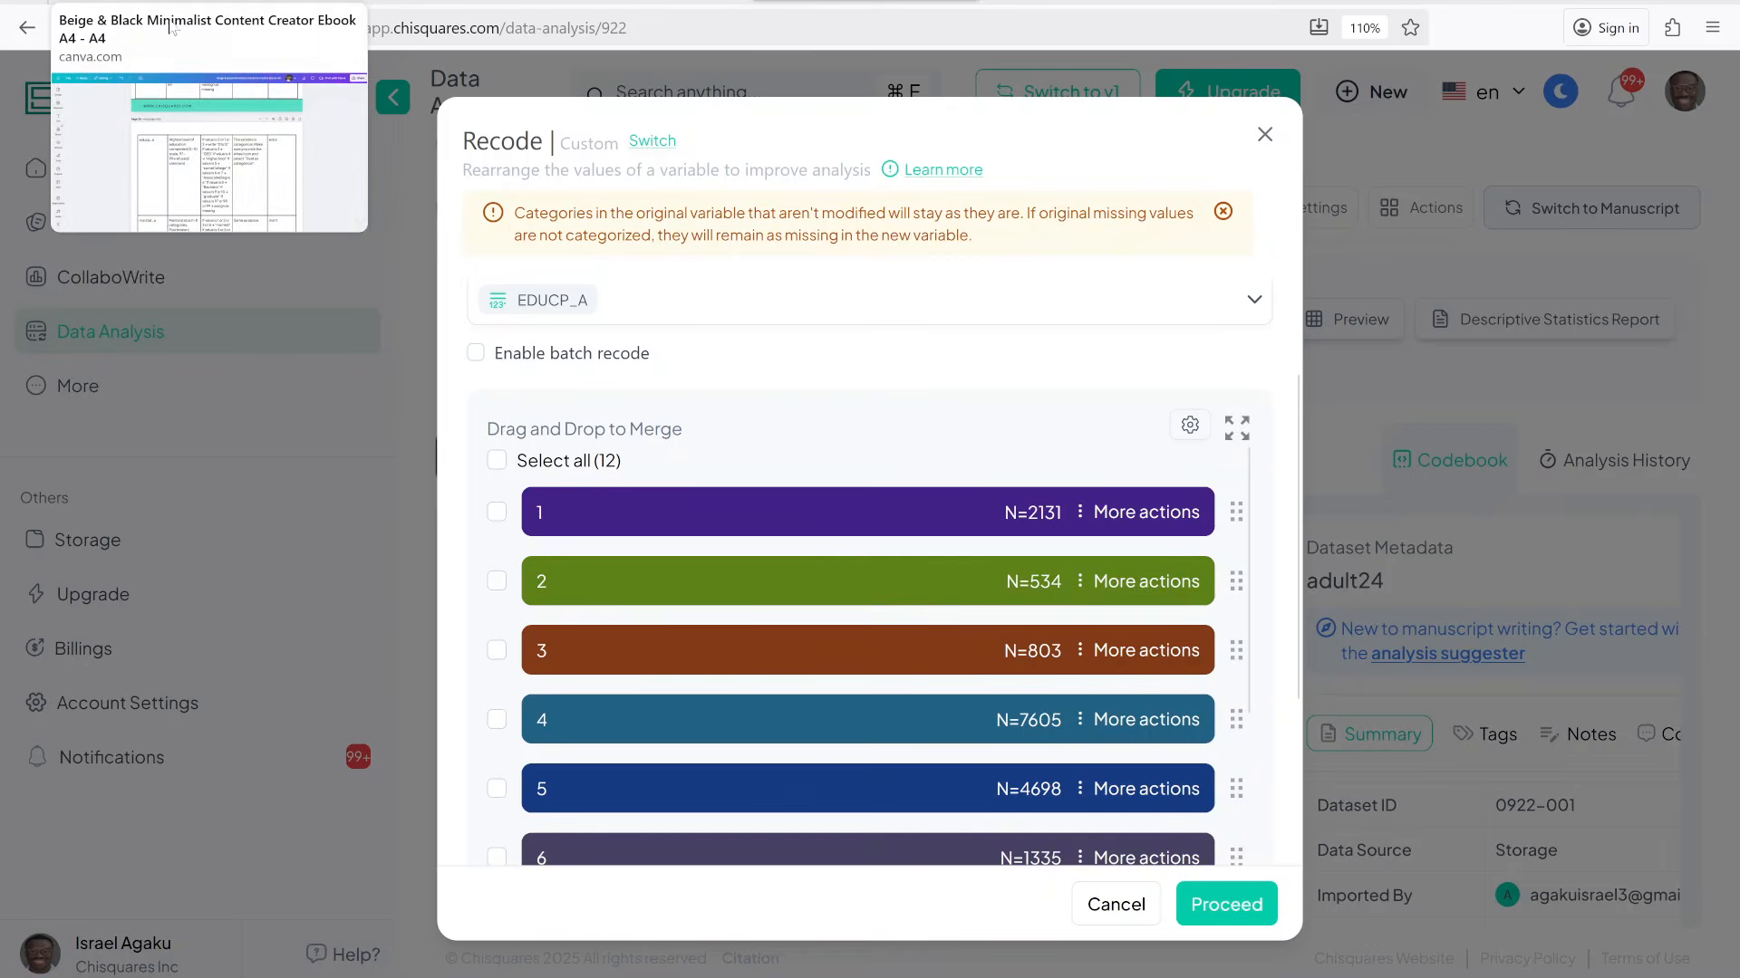
{"action": "scroll", "coordinate": [859, 508], "scroll_direction": "down", "scroll_amount": 3}
{"action": "scroll", "coordinate": [813, 556], "scroll_direction": "down", "scroll_amount": 4}
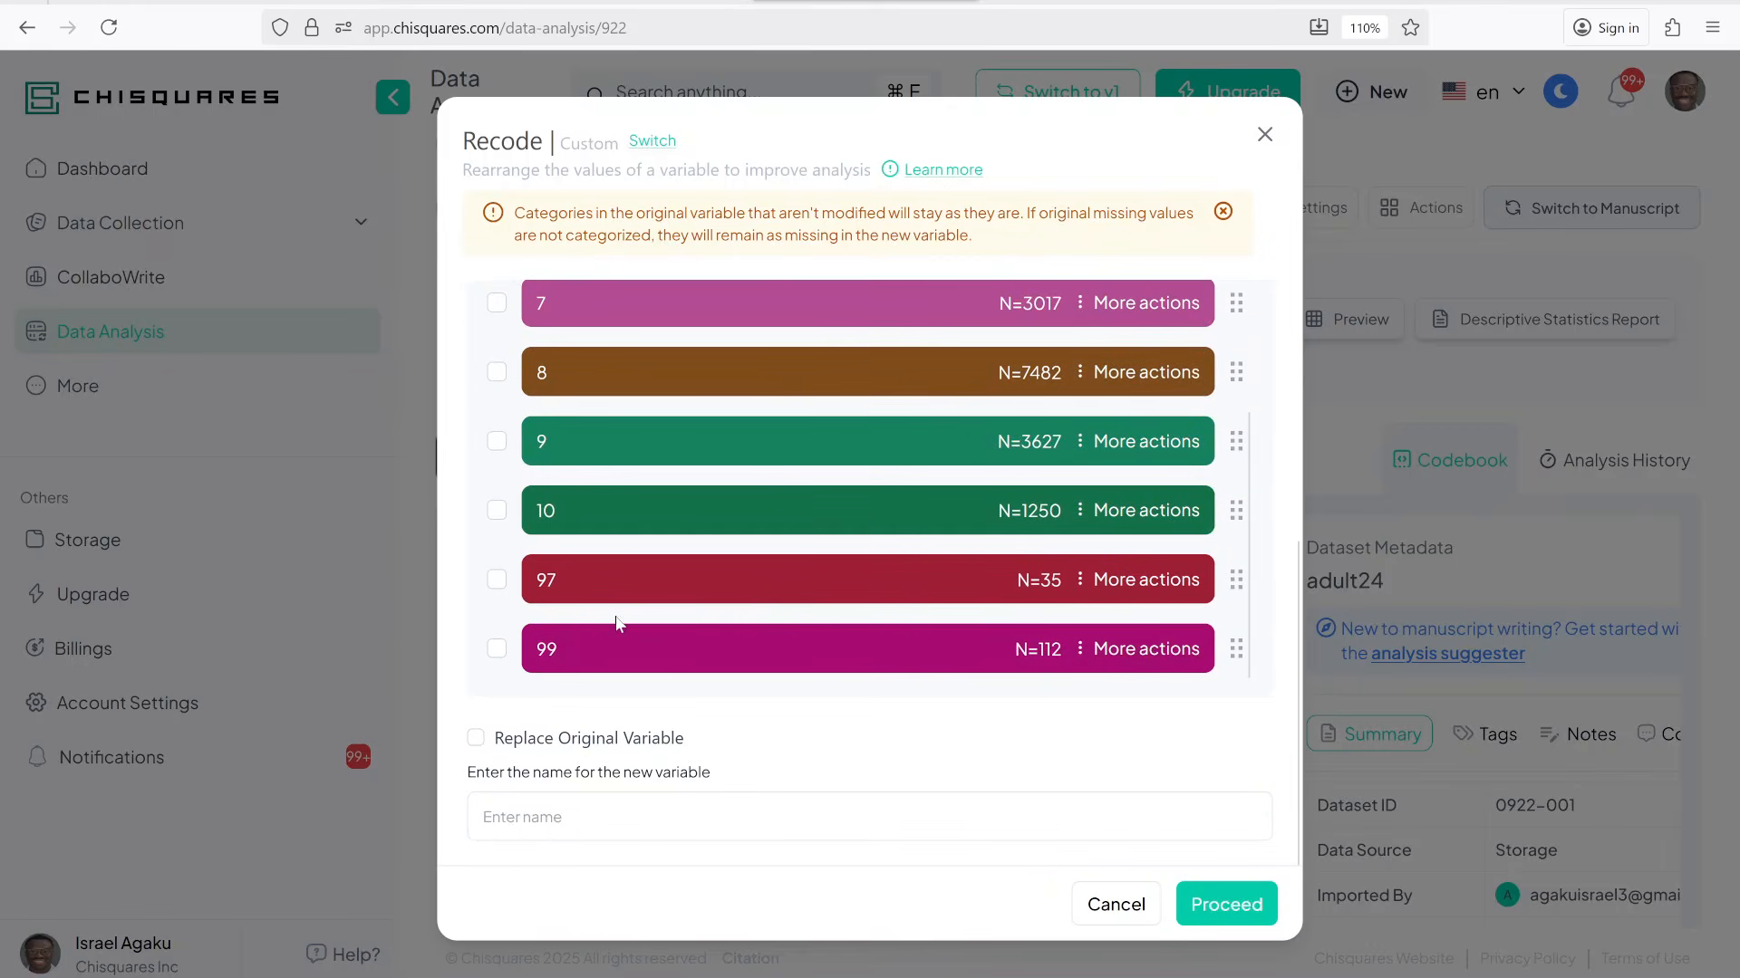
{"action": "left_click", "coordinate": [496, 580]}
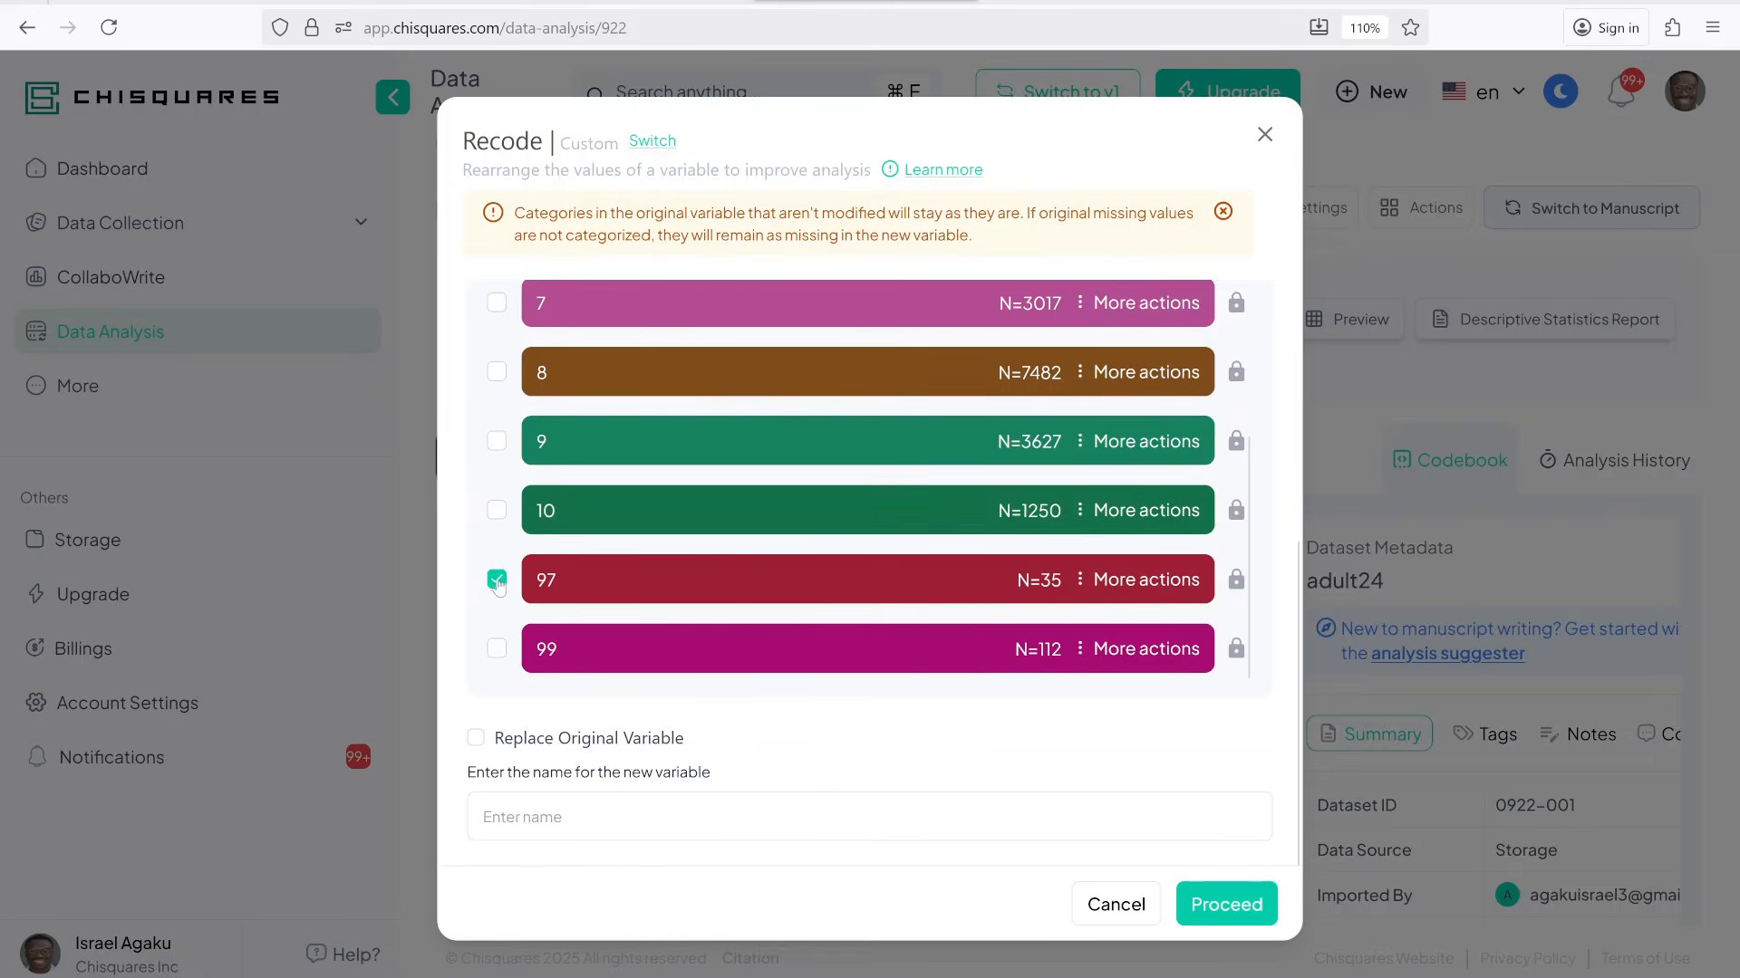
{"action": "left_click", "coordinate": [497, 646]}
{"action": "scroll", "coordinate": [681, 626], "scroll_direction": "up", "scroll_amount": 5}
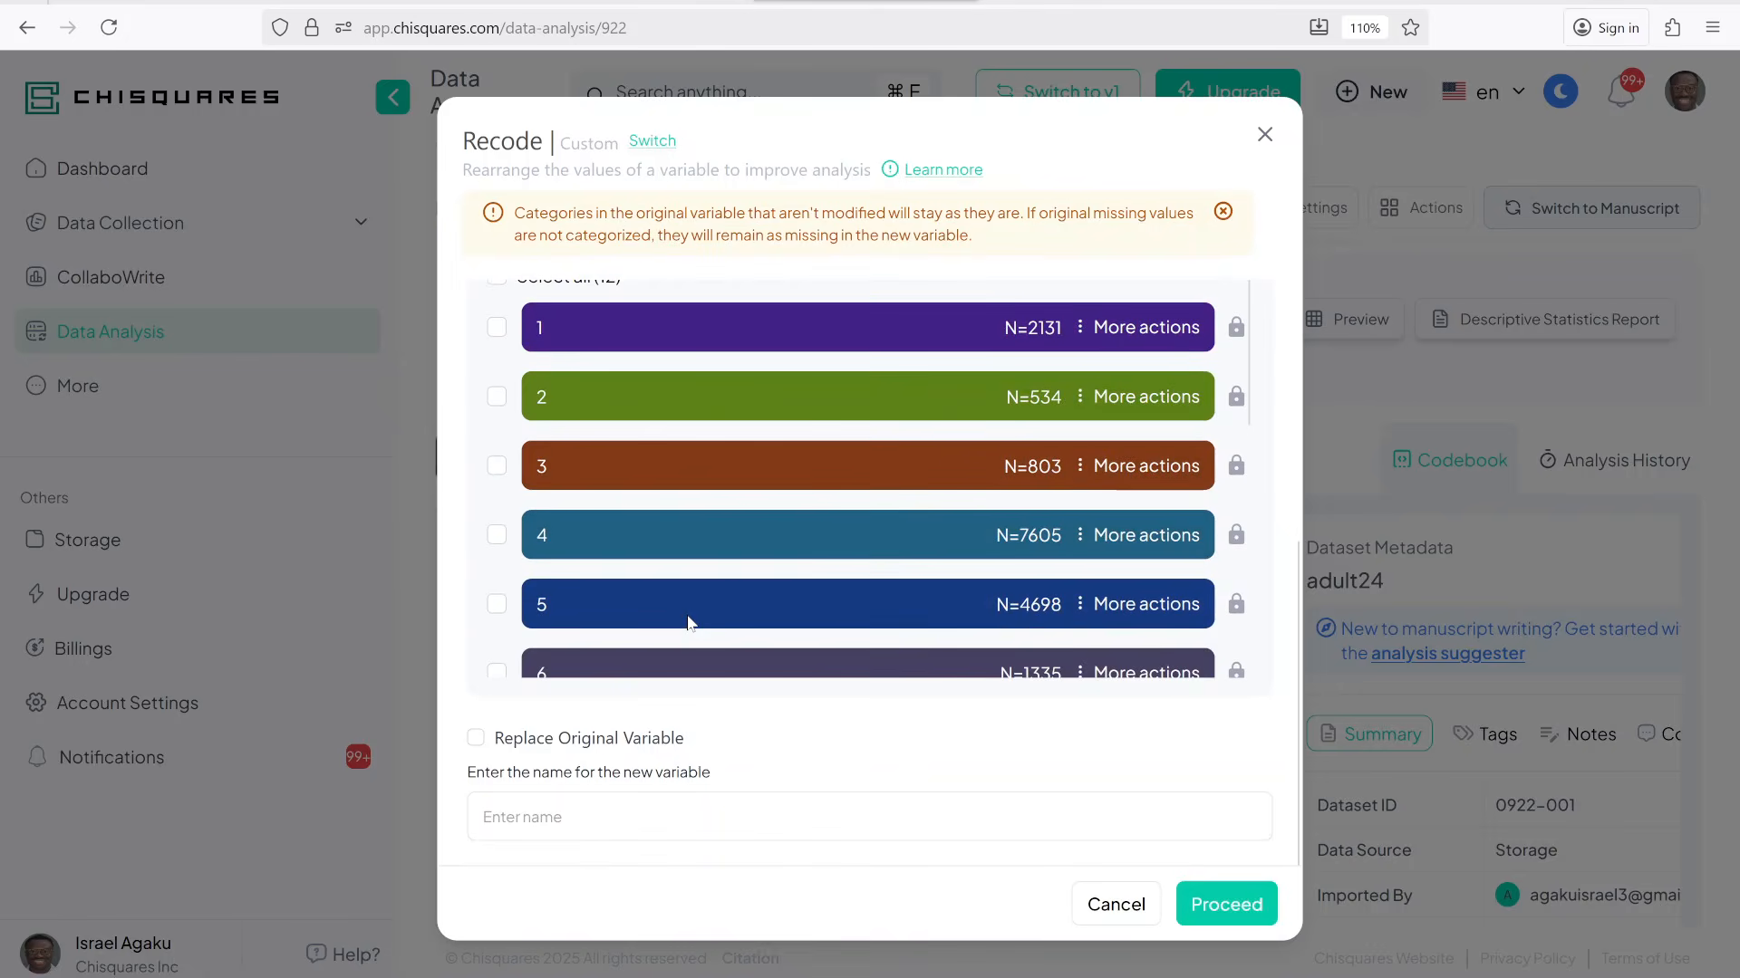
{"action": "scroll", "coordinate": [1042, 497], "scroll_direction": "up", "scroll_amount": 5}
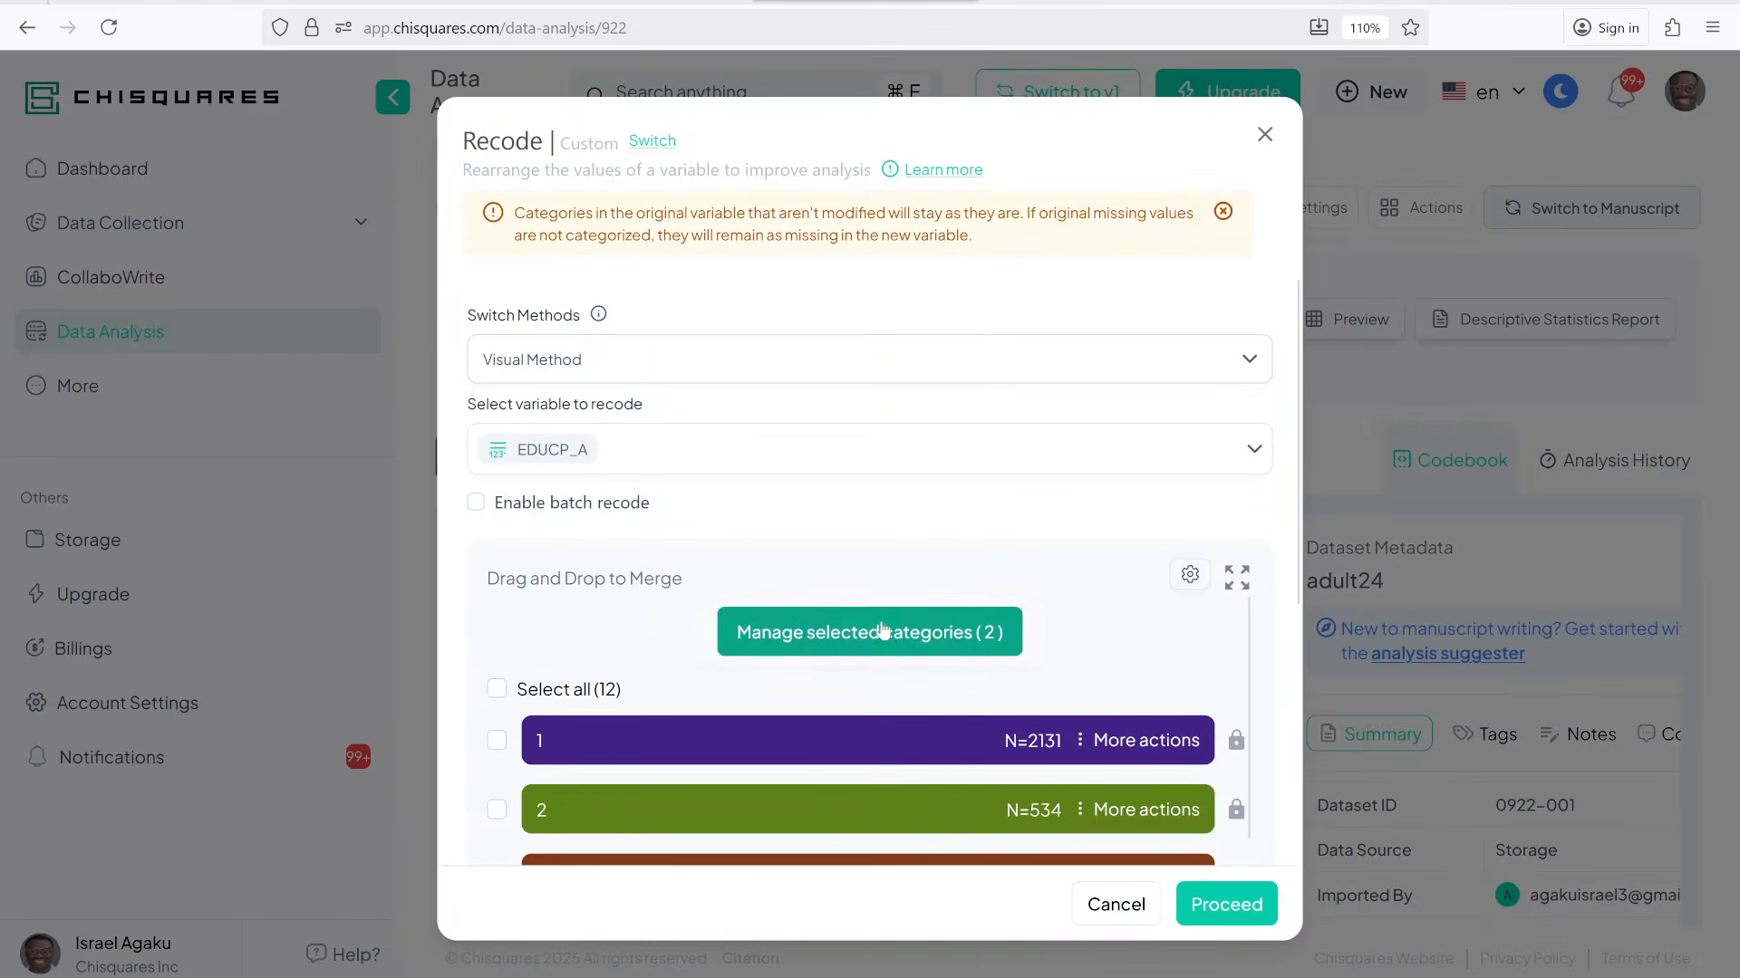
{"action": "left_click", "coordinate": [848, 645]}
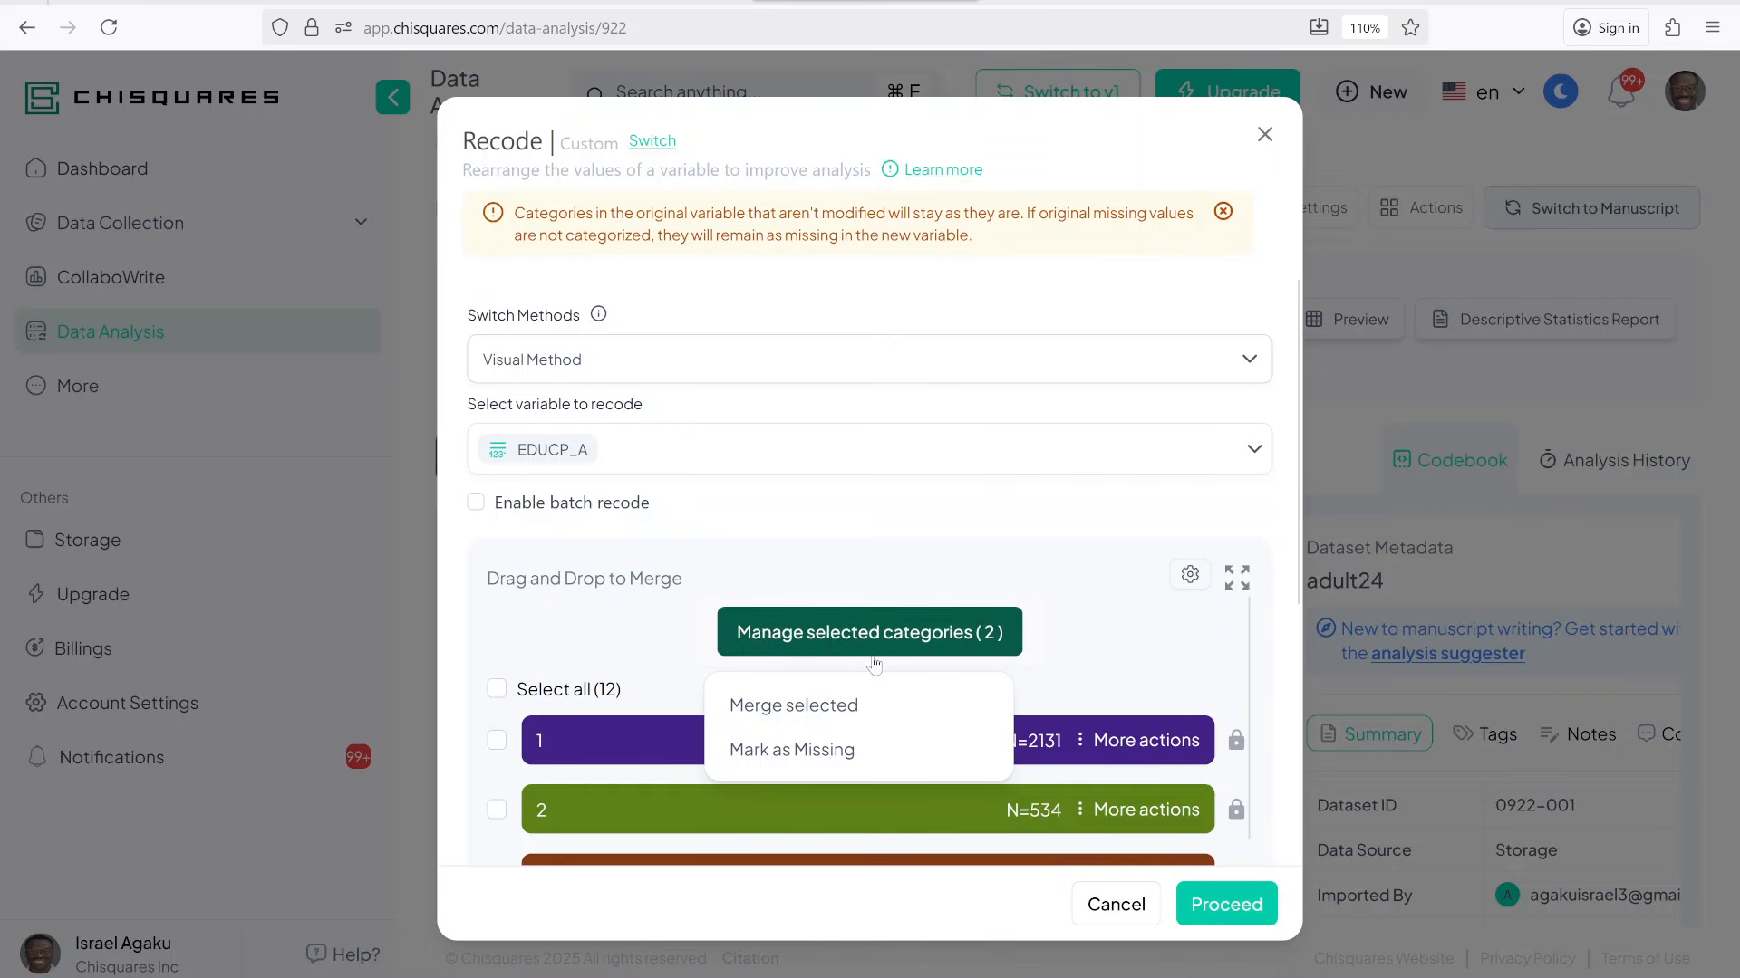
{"action": "left_click", "coordinate": [783, 752]}
{"action": "scroll", "coordinate": [815, 754], "scroll_direction": "down", "scroll_amount": 10}
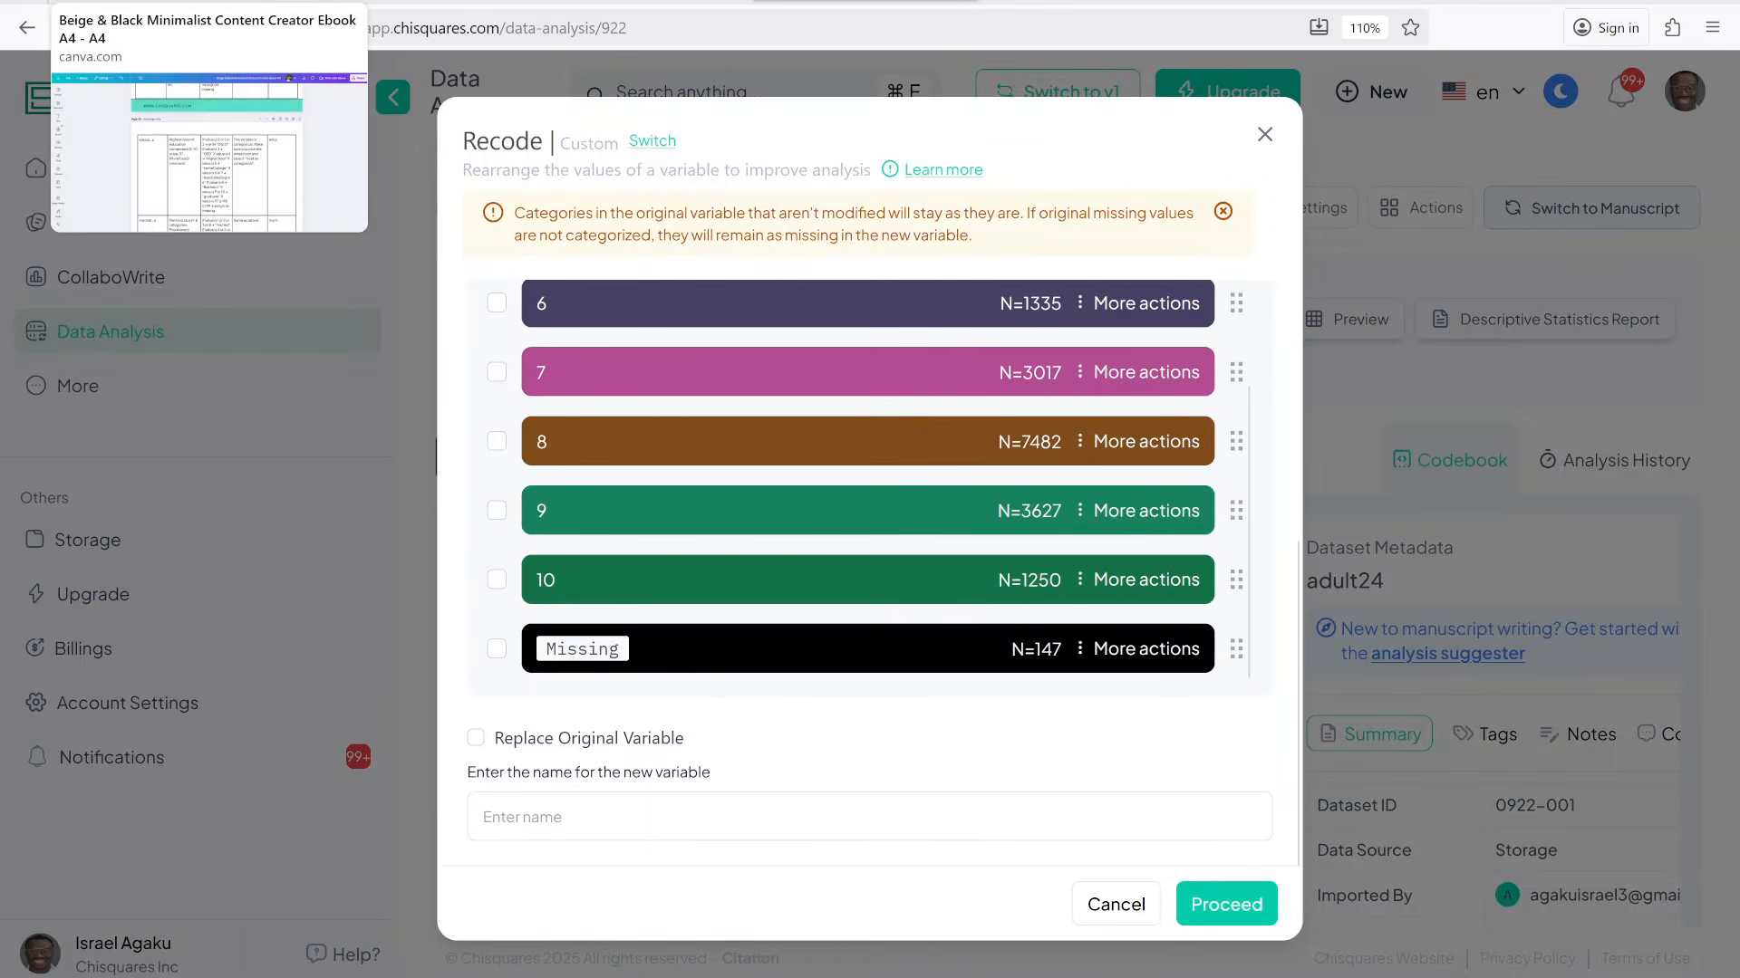
Check the educp_a rules in the Canva ebook, return to Chisquares, and merge categories 1 and 2
{"action": "left_click", "coordinate": [209, 3]}
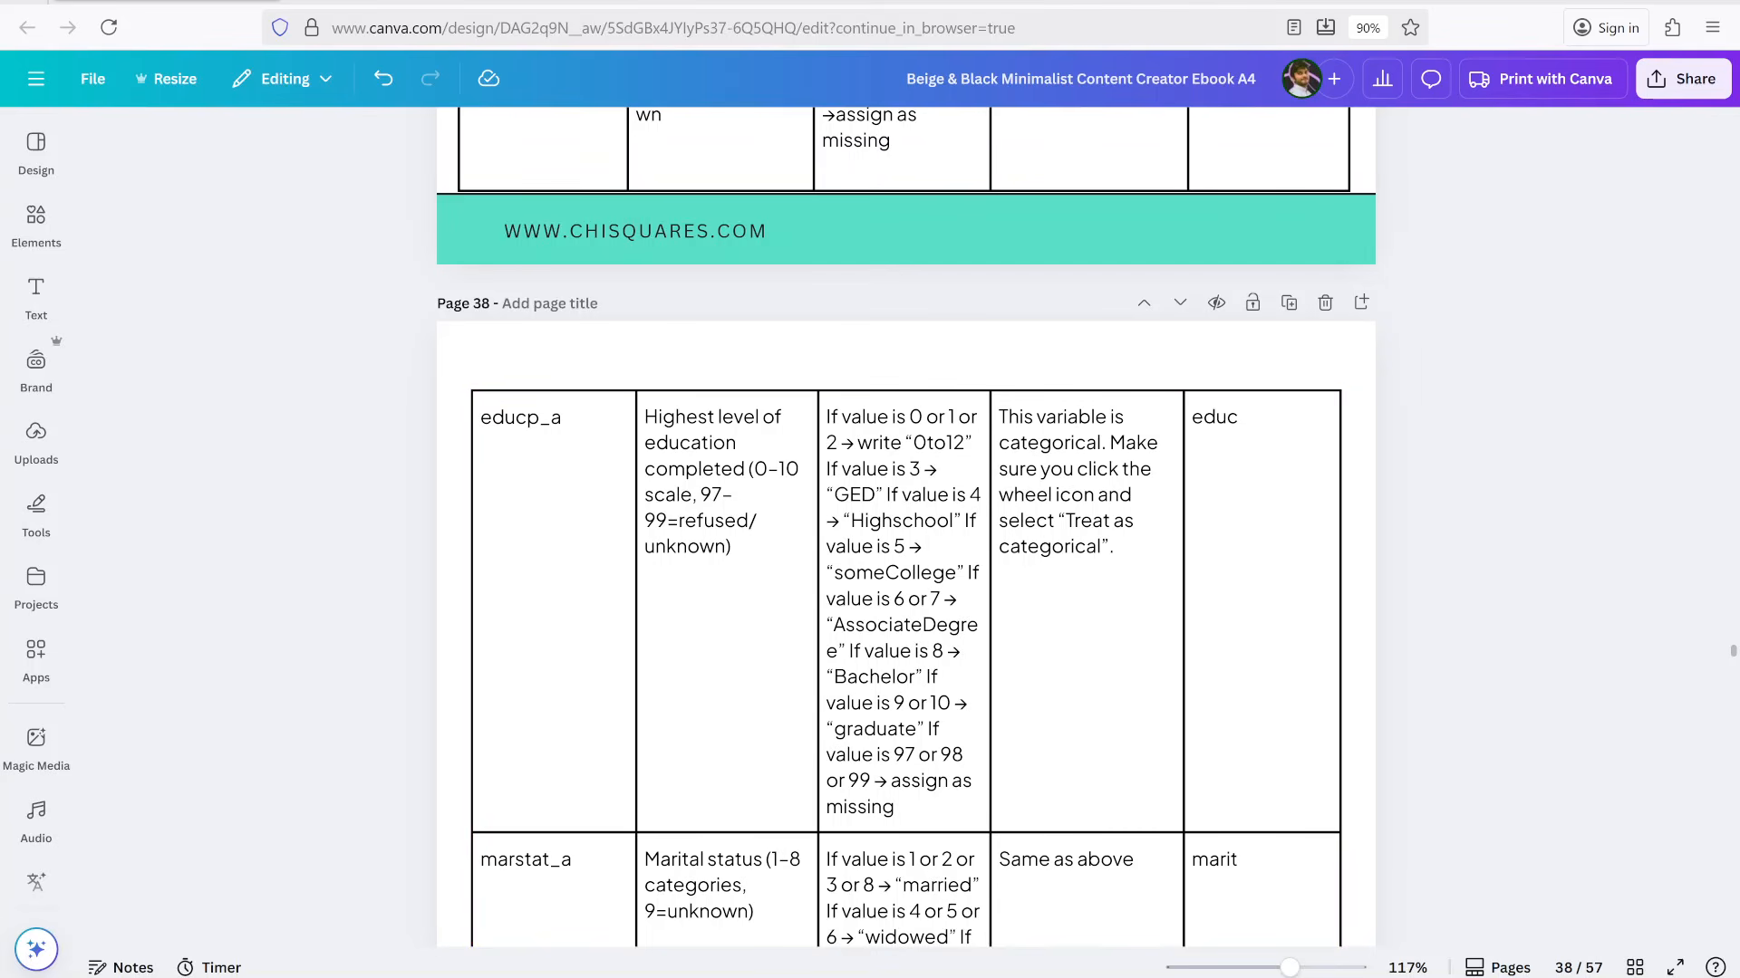
{"action": "left_click", "coordinate": [865, 2]}
{"action": "scroll", "coordinate": [858, 514], "scroll_direction": "up", "scroll_amount": 5}
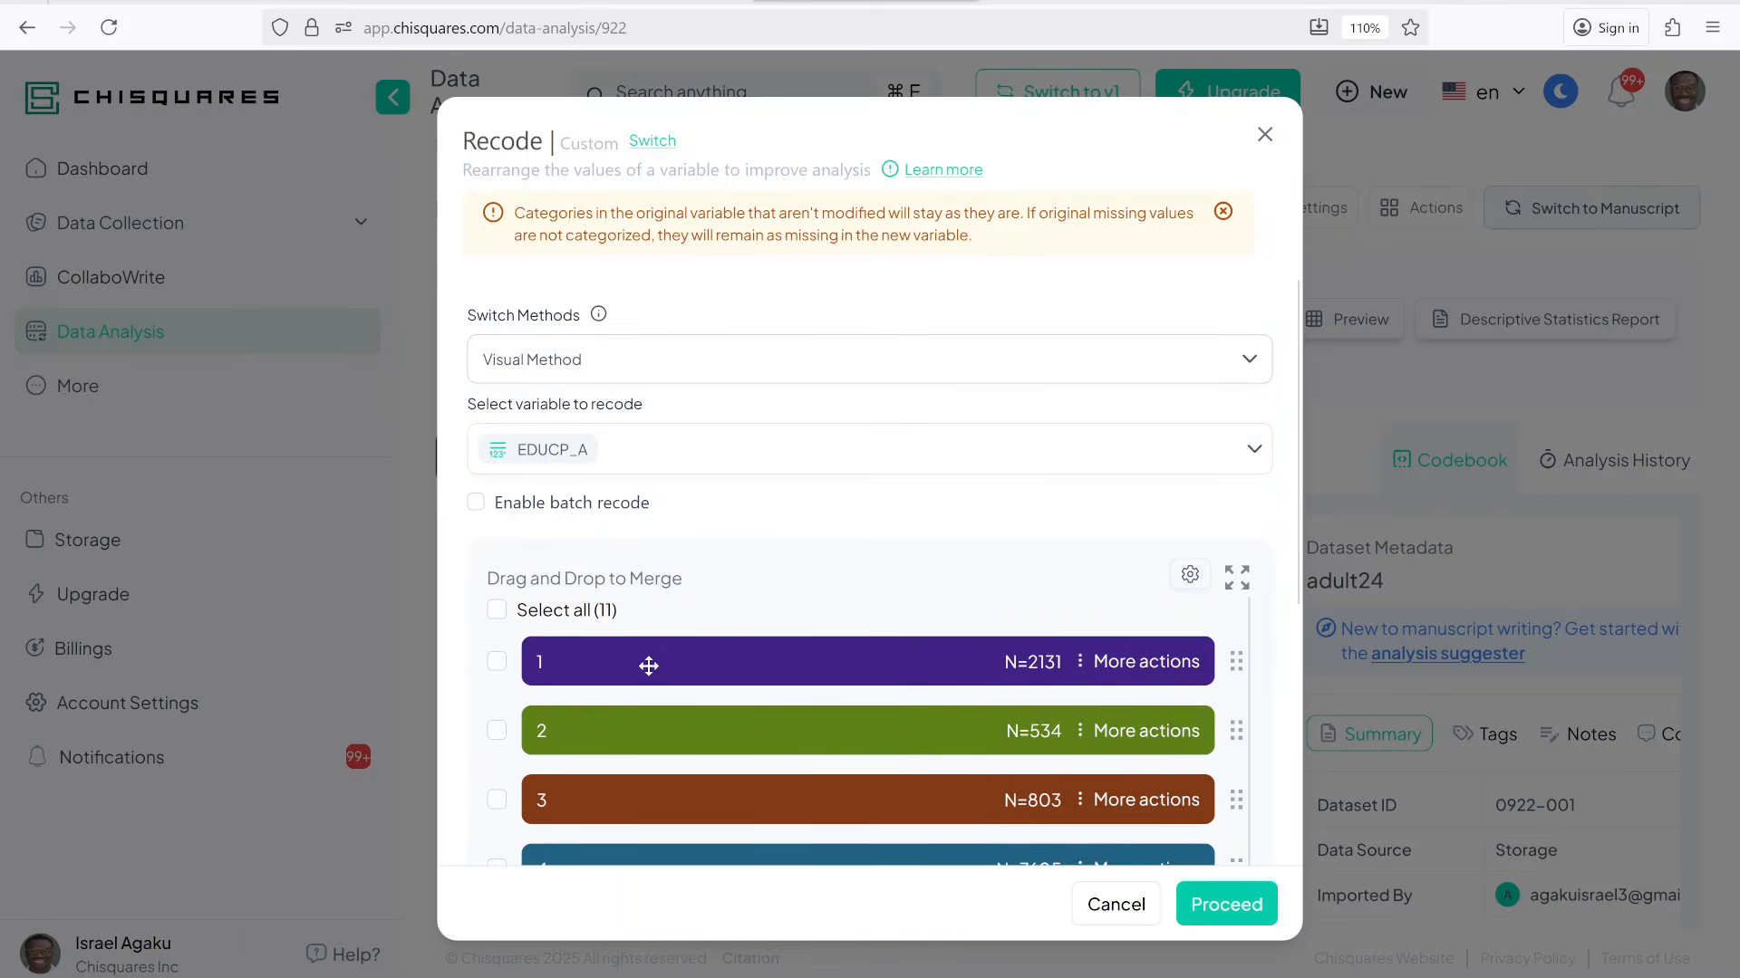
{"action": "left_click_drag", "start_coordinate": [651, 664], "coordinate": [1042, 548]}
Change the label of the merged category of values 1 and 2 to 0to12
{"action": "left_click", "coordinate": [1205, 669]}
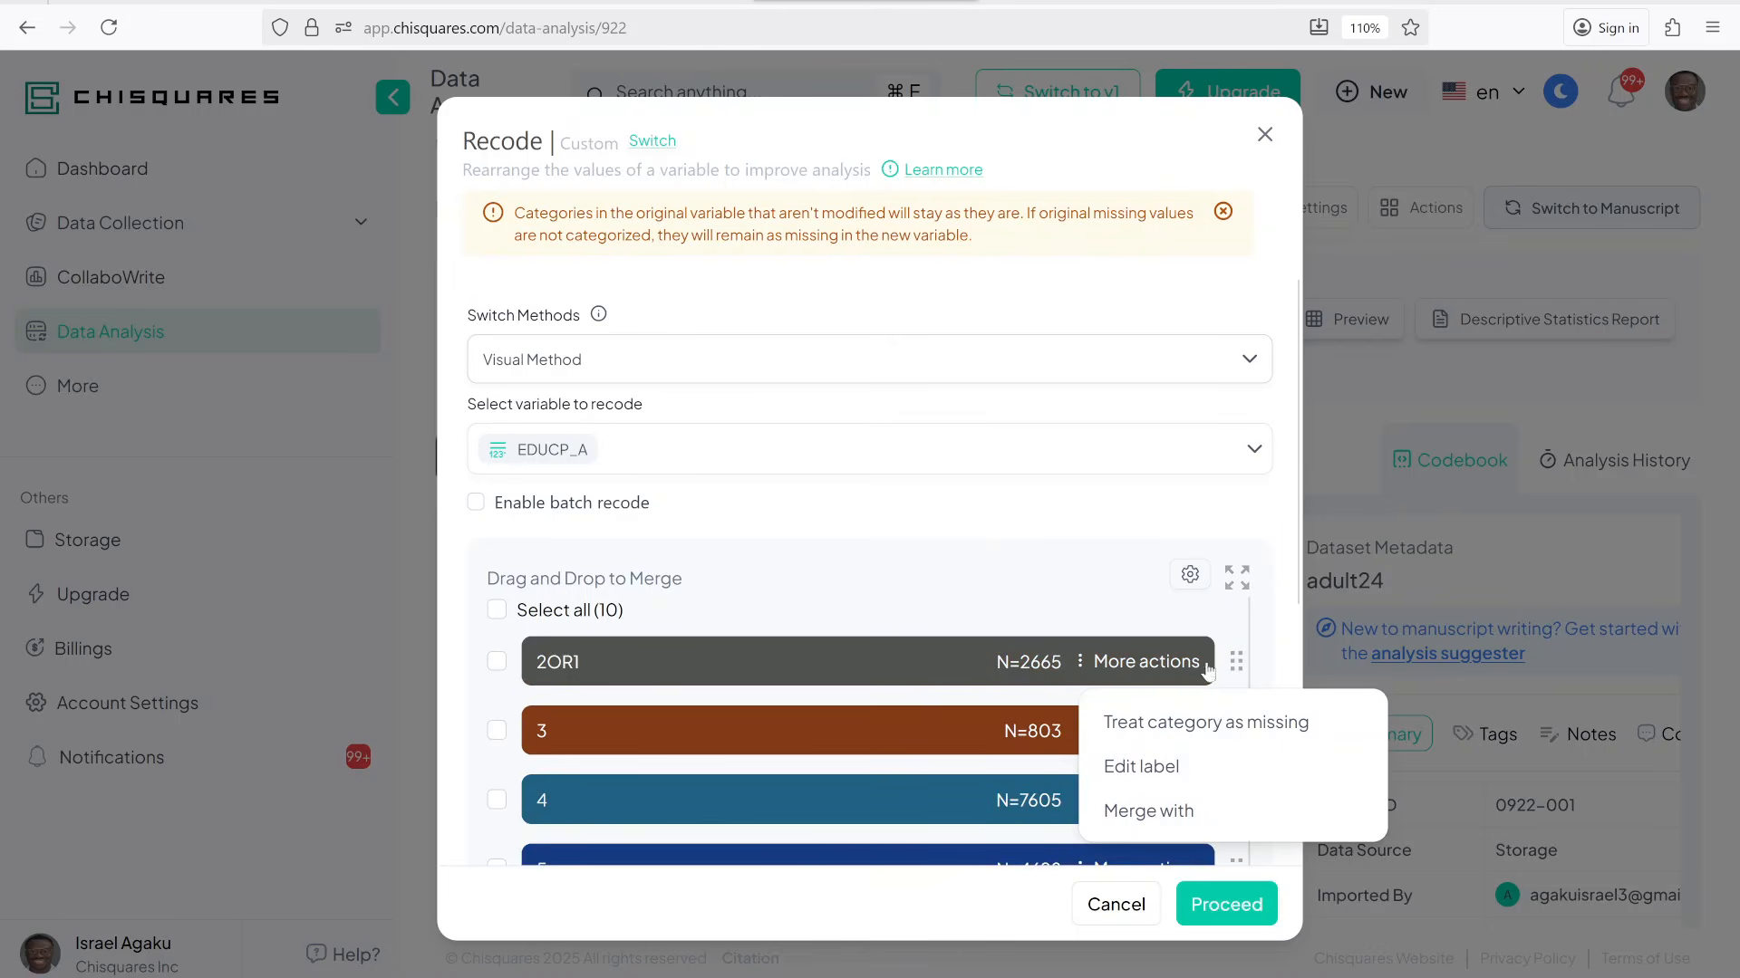
{"action": "left_click", "coordinate": [1168, 766]}
{"action": "key", "text": "ctrl+a"}
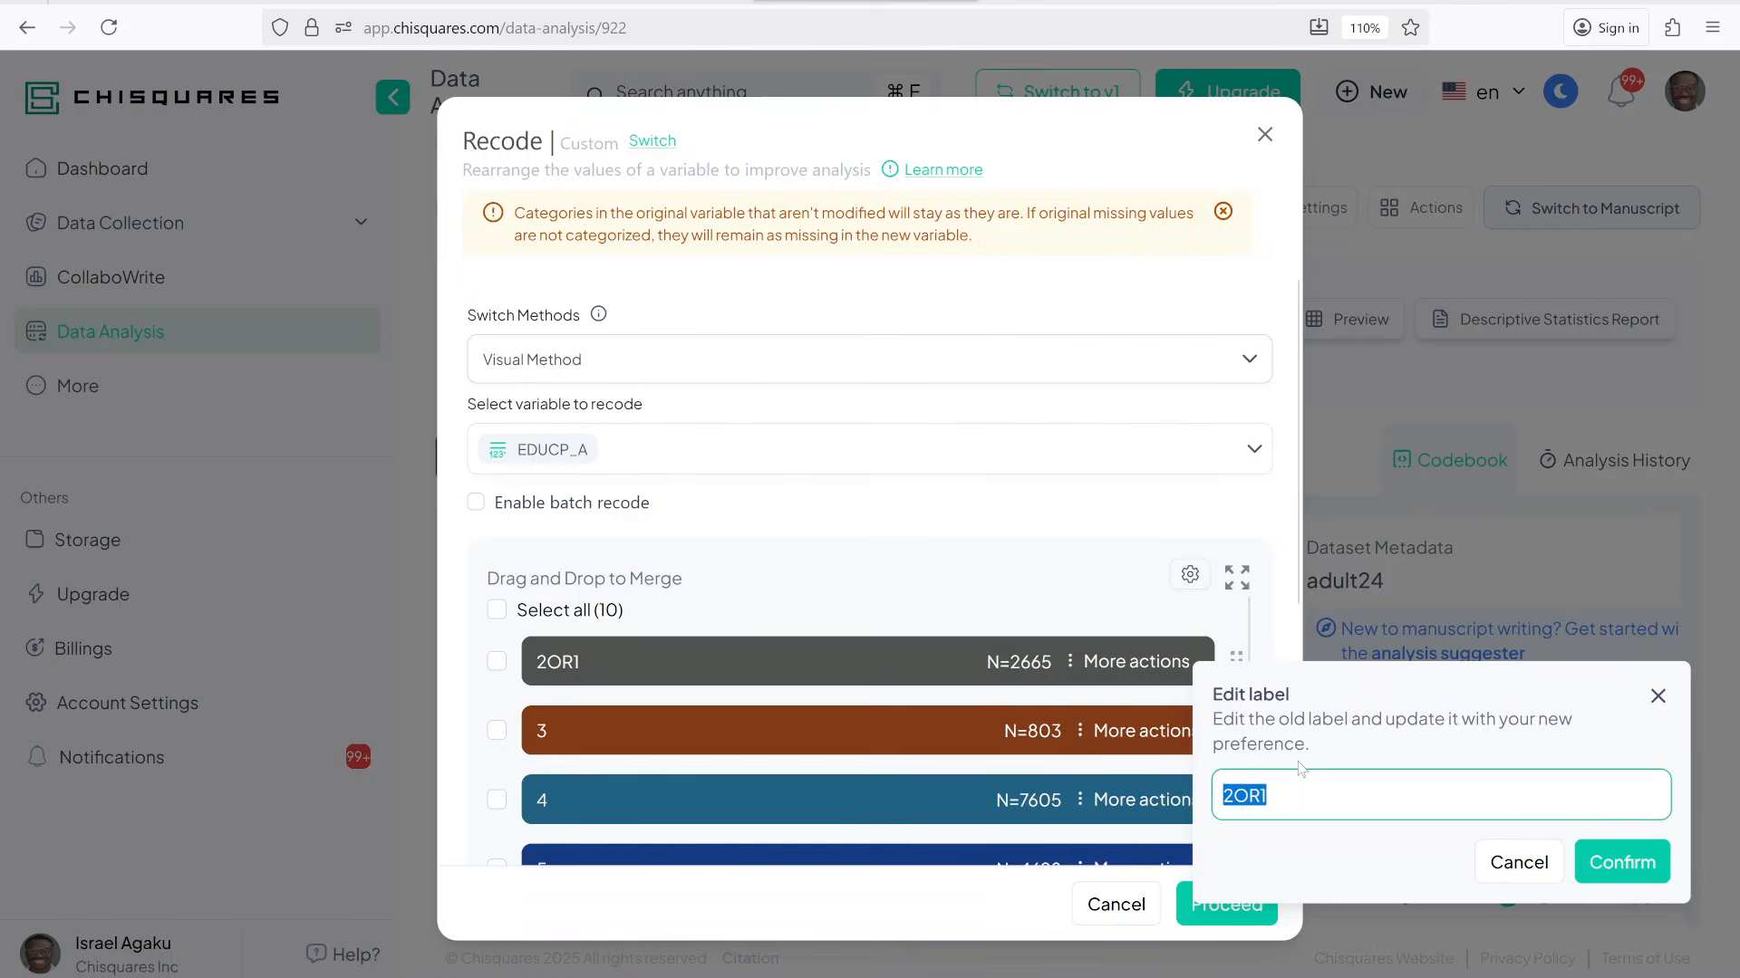
{"action": "type", "text": "0to1"}
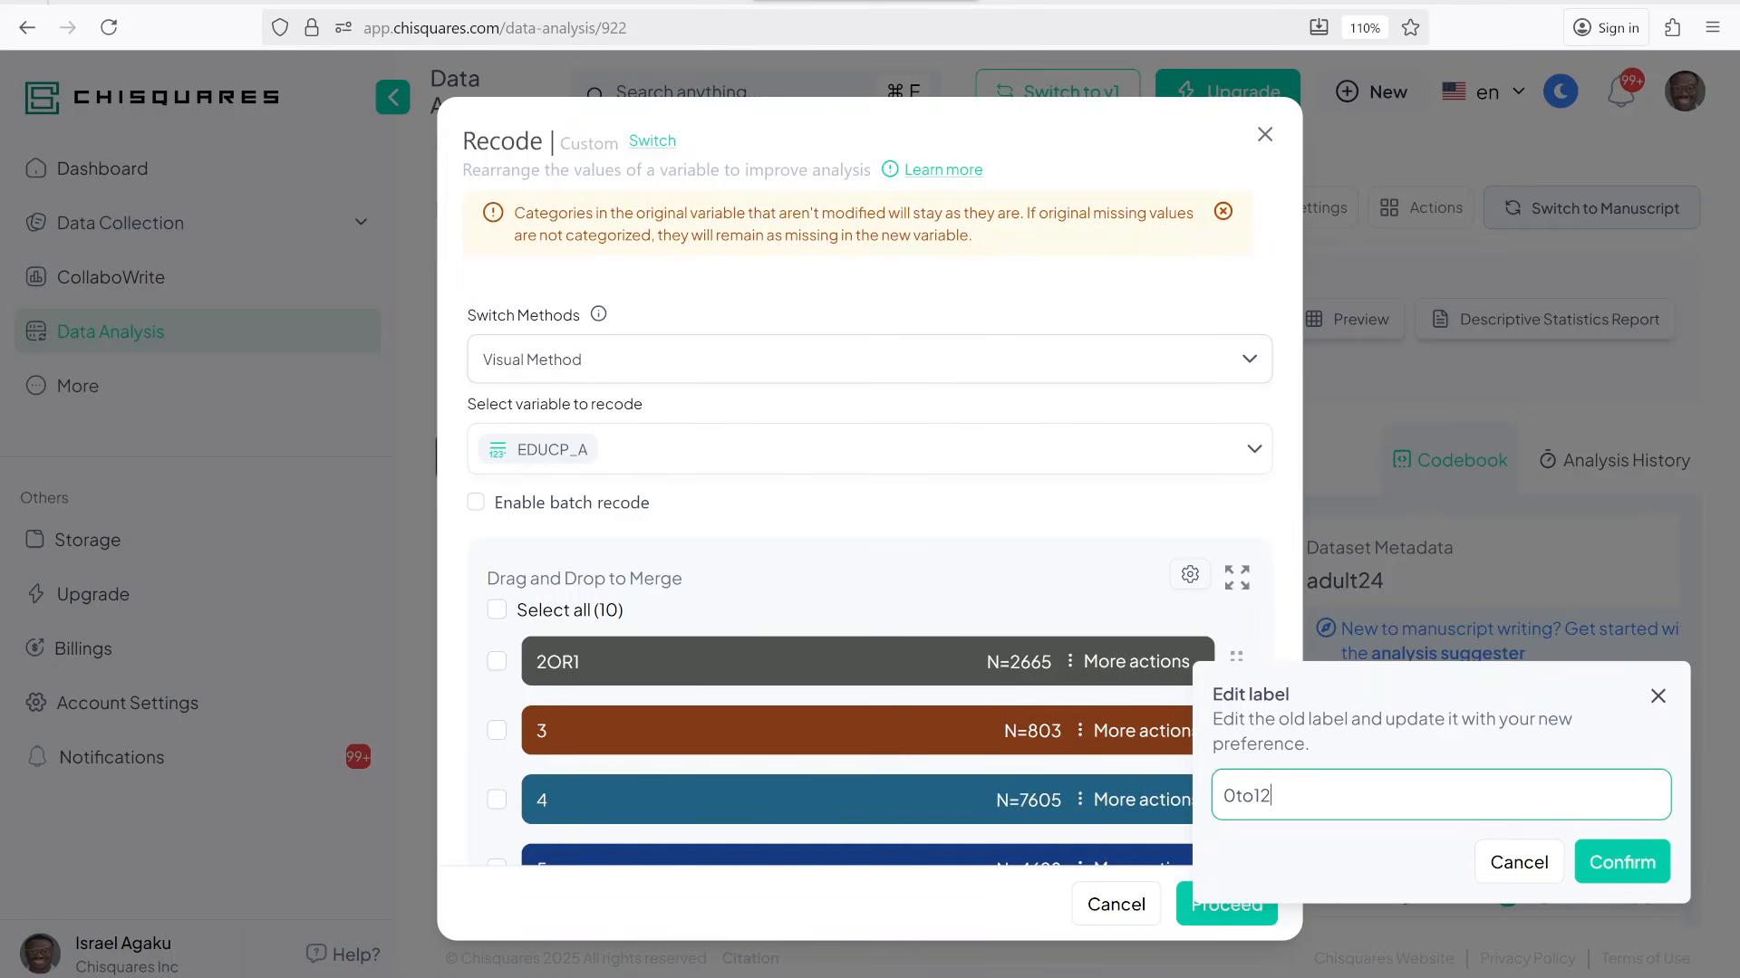
{"action": "type", "text": "2"}
{"action": "left_click", "coordinate": [1622, 861]}
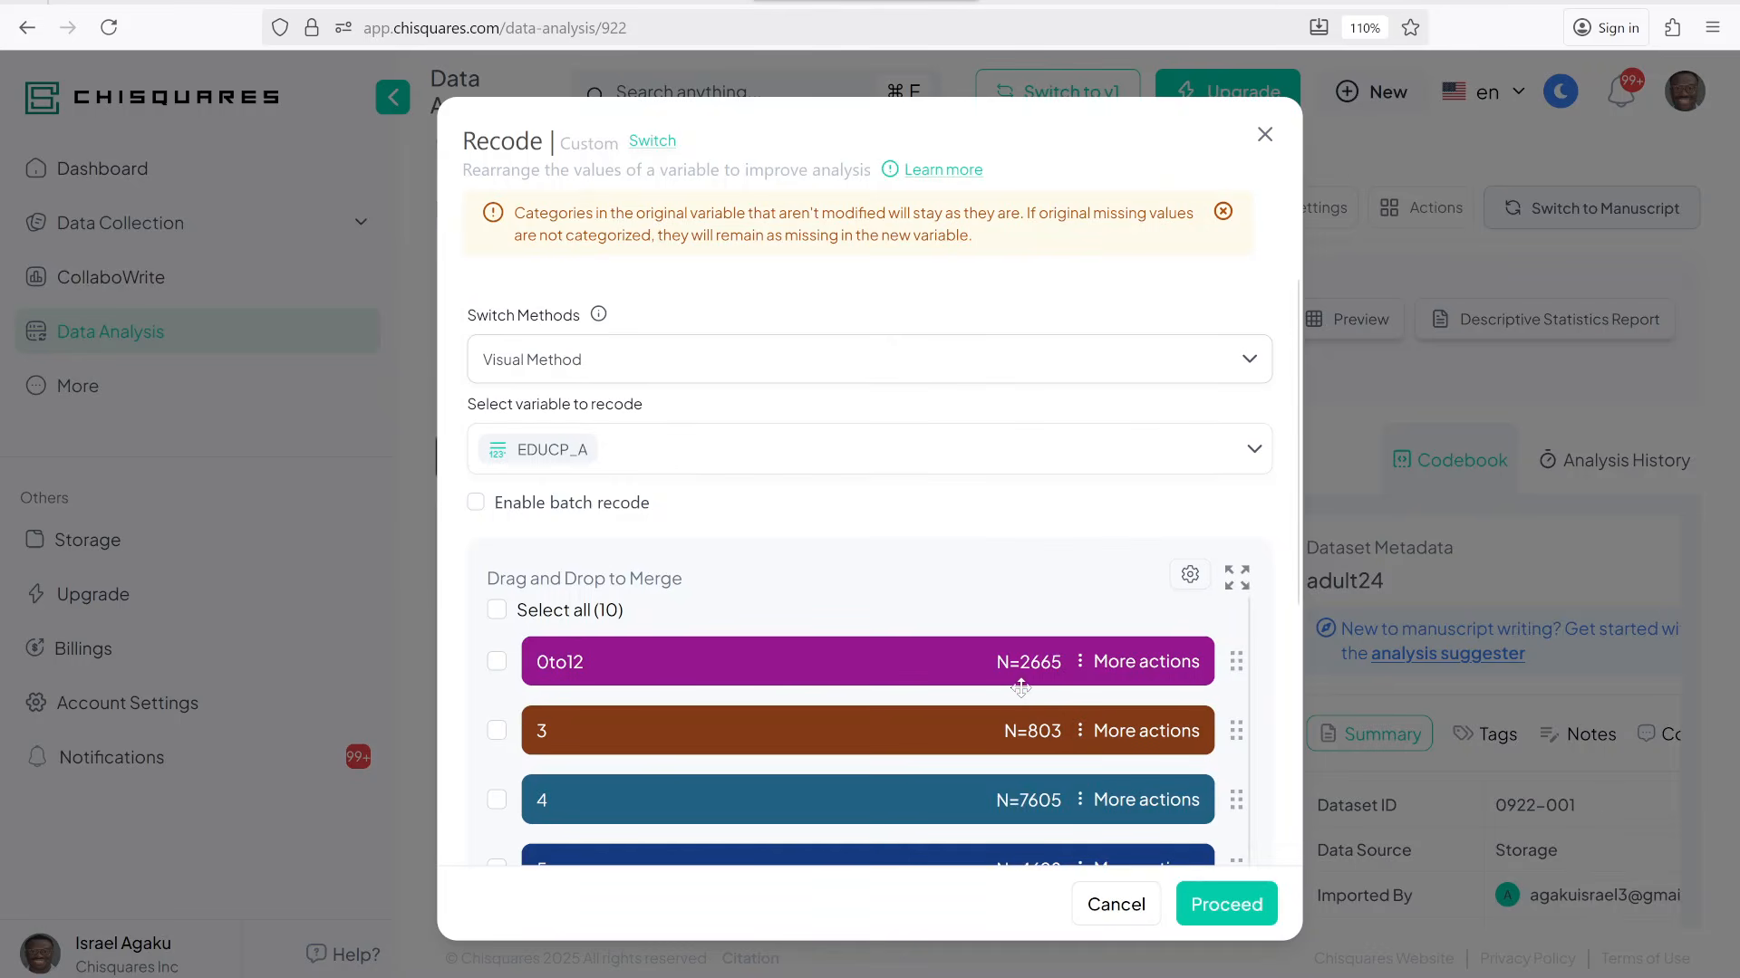
Turn the color effects of the recode categories off and back on in the recode settings
{"action": "left_click", "coordinate": [1190, 576]}
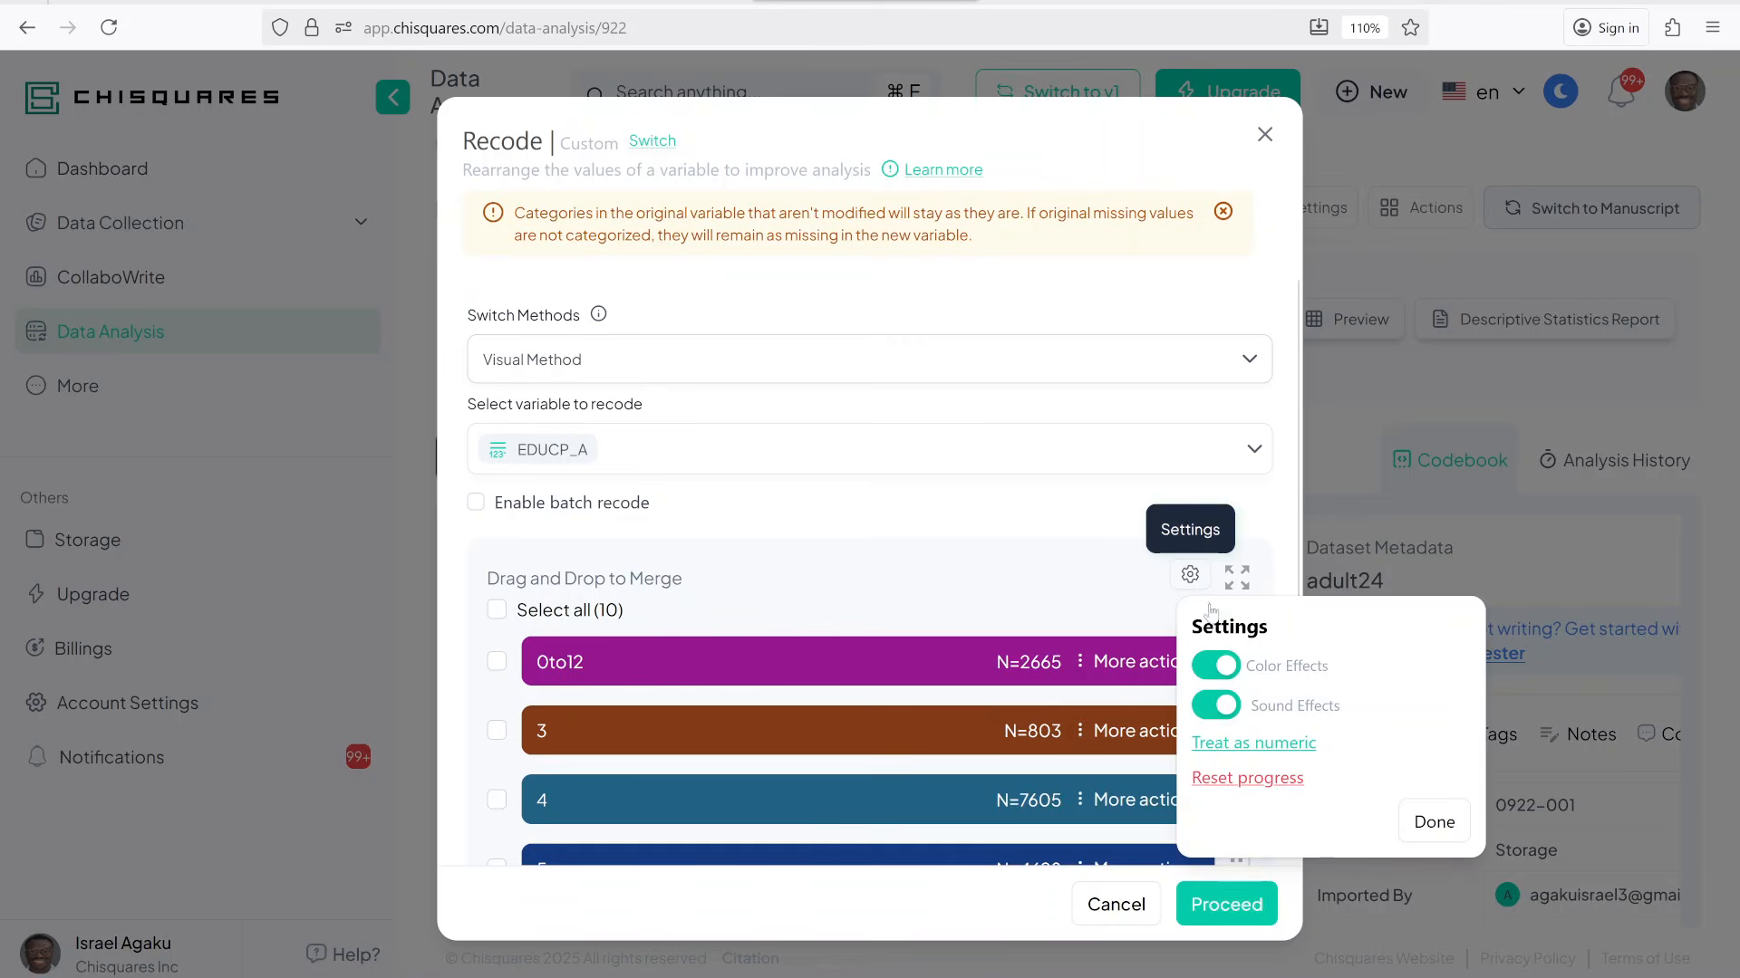
{"action": "left_click", "coordinate": [1216, 672]}
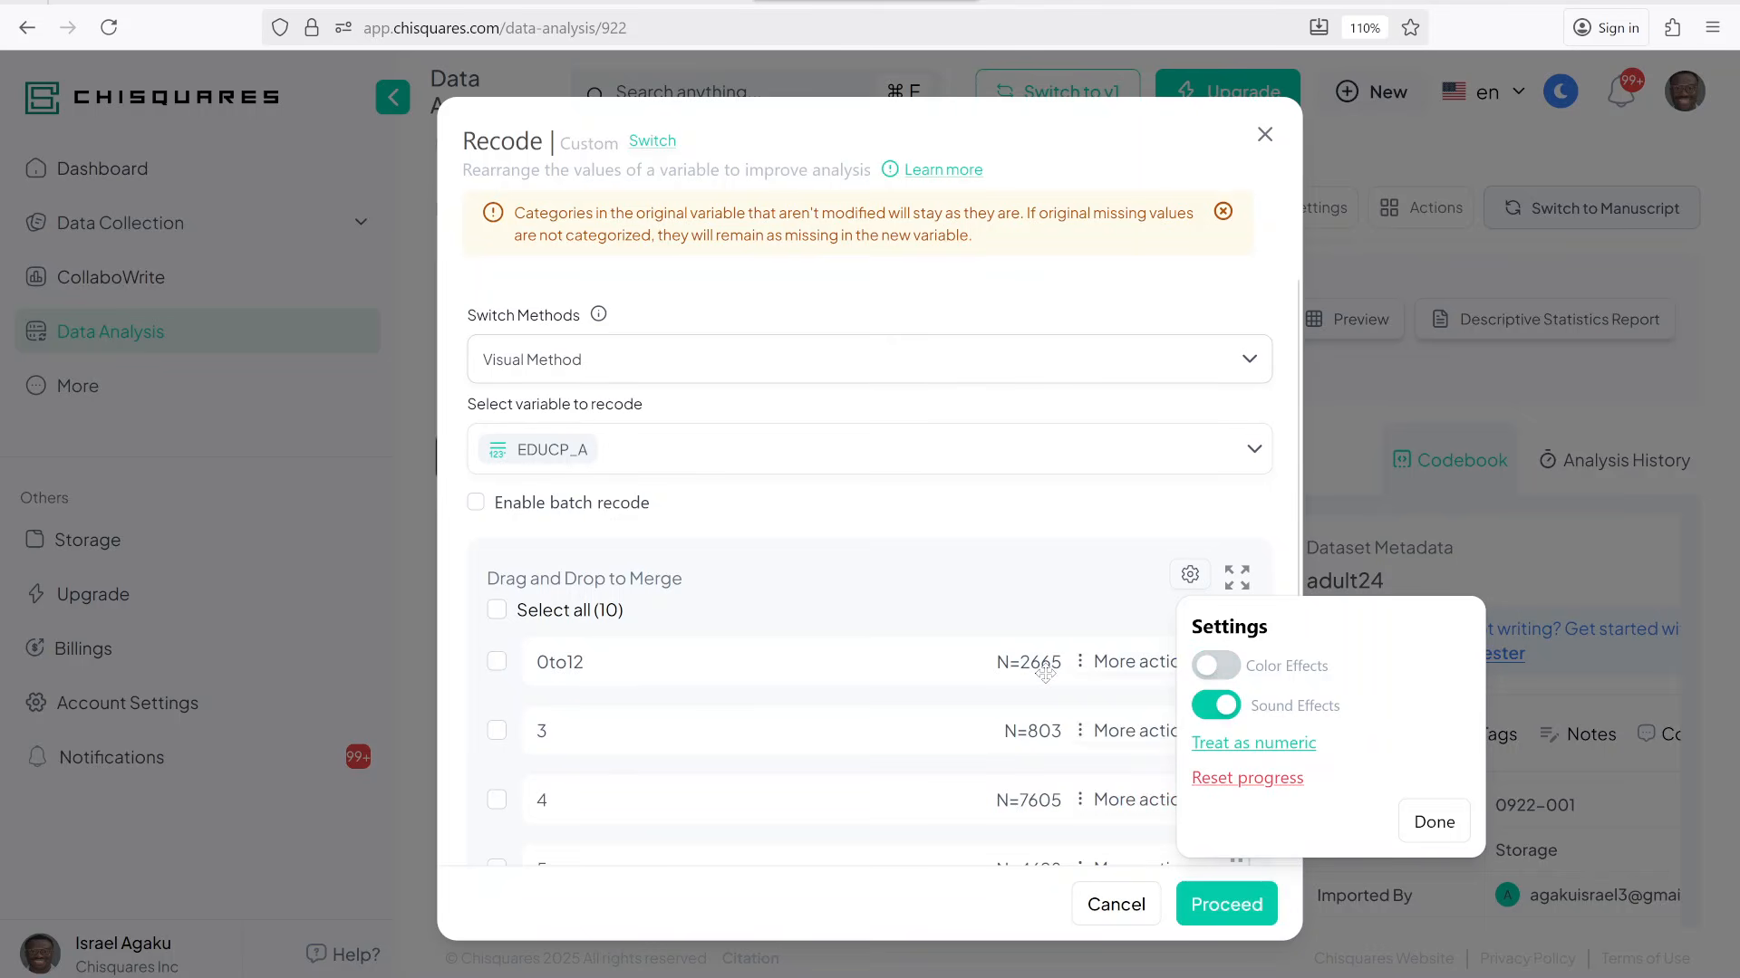
{"action": "left_click", "coordinate": [1214, 672]}
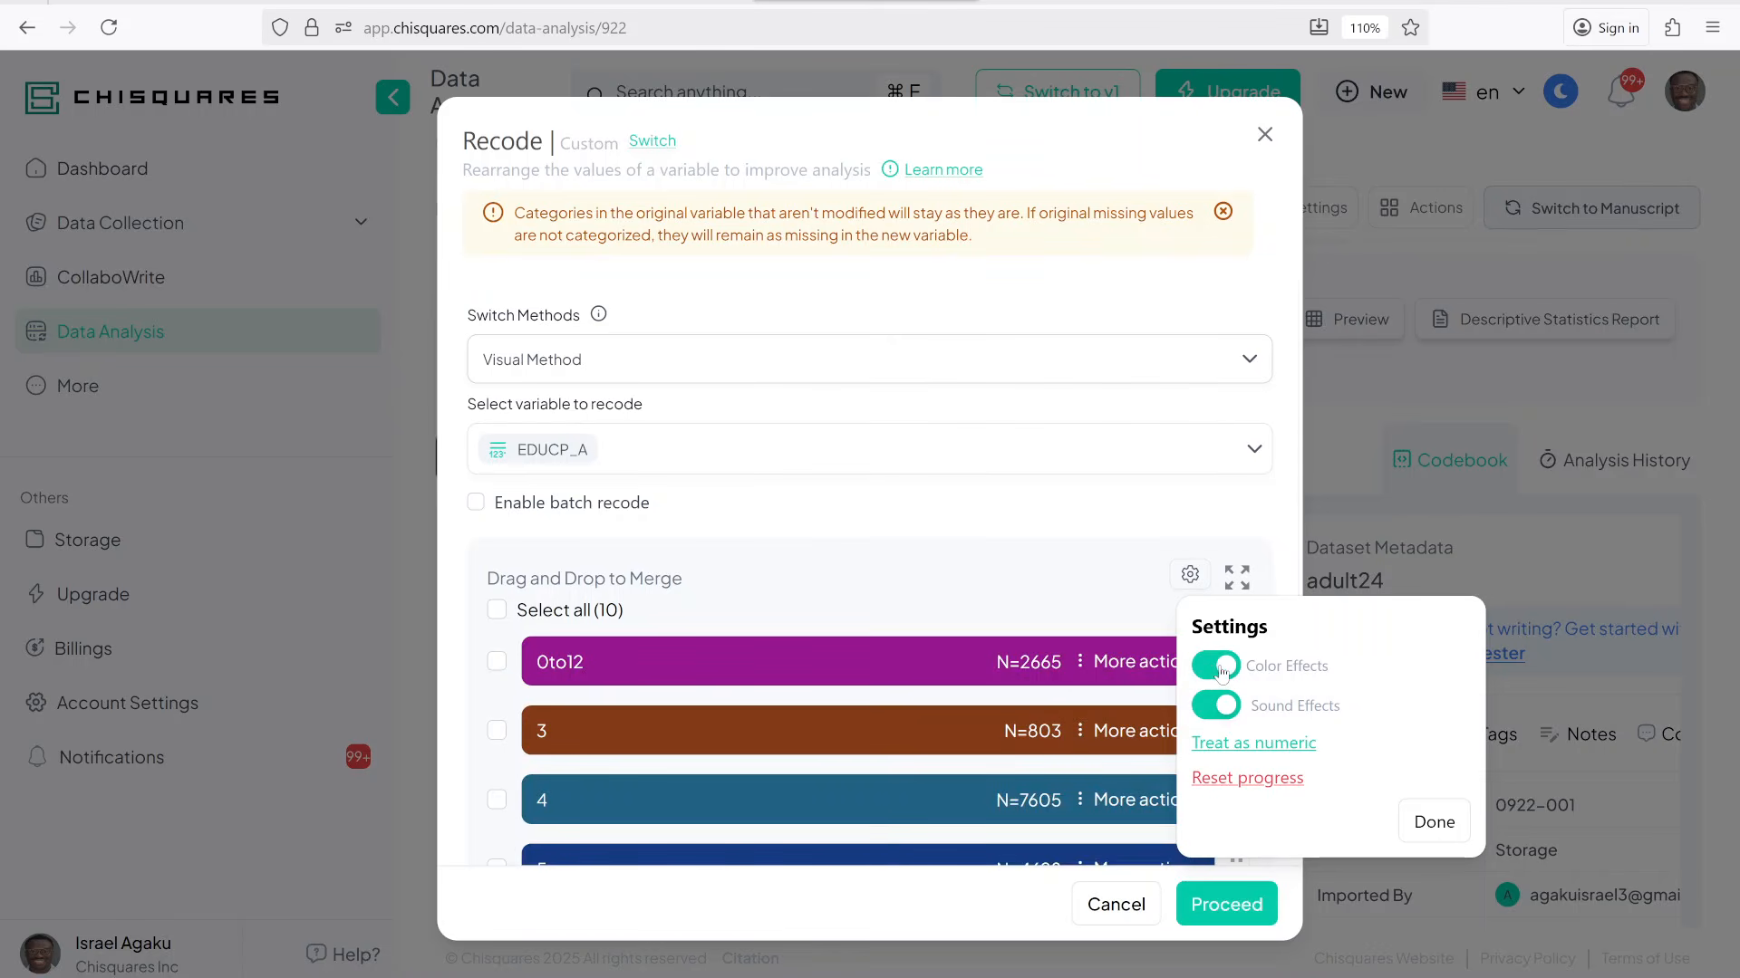
{"action": "left_click", "coordinate": [1432, 820]}
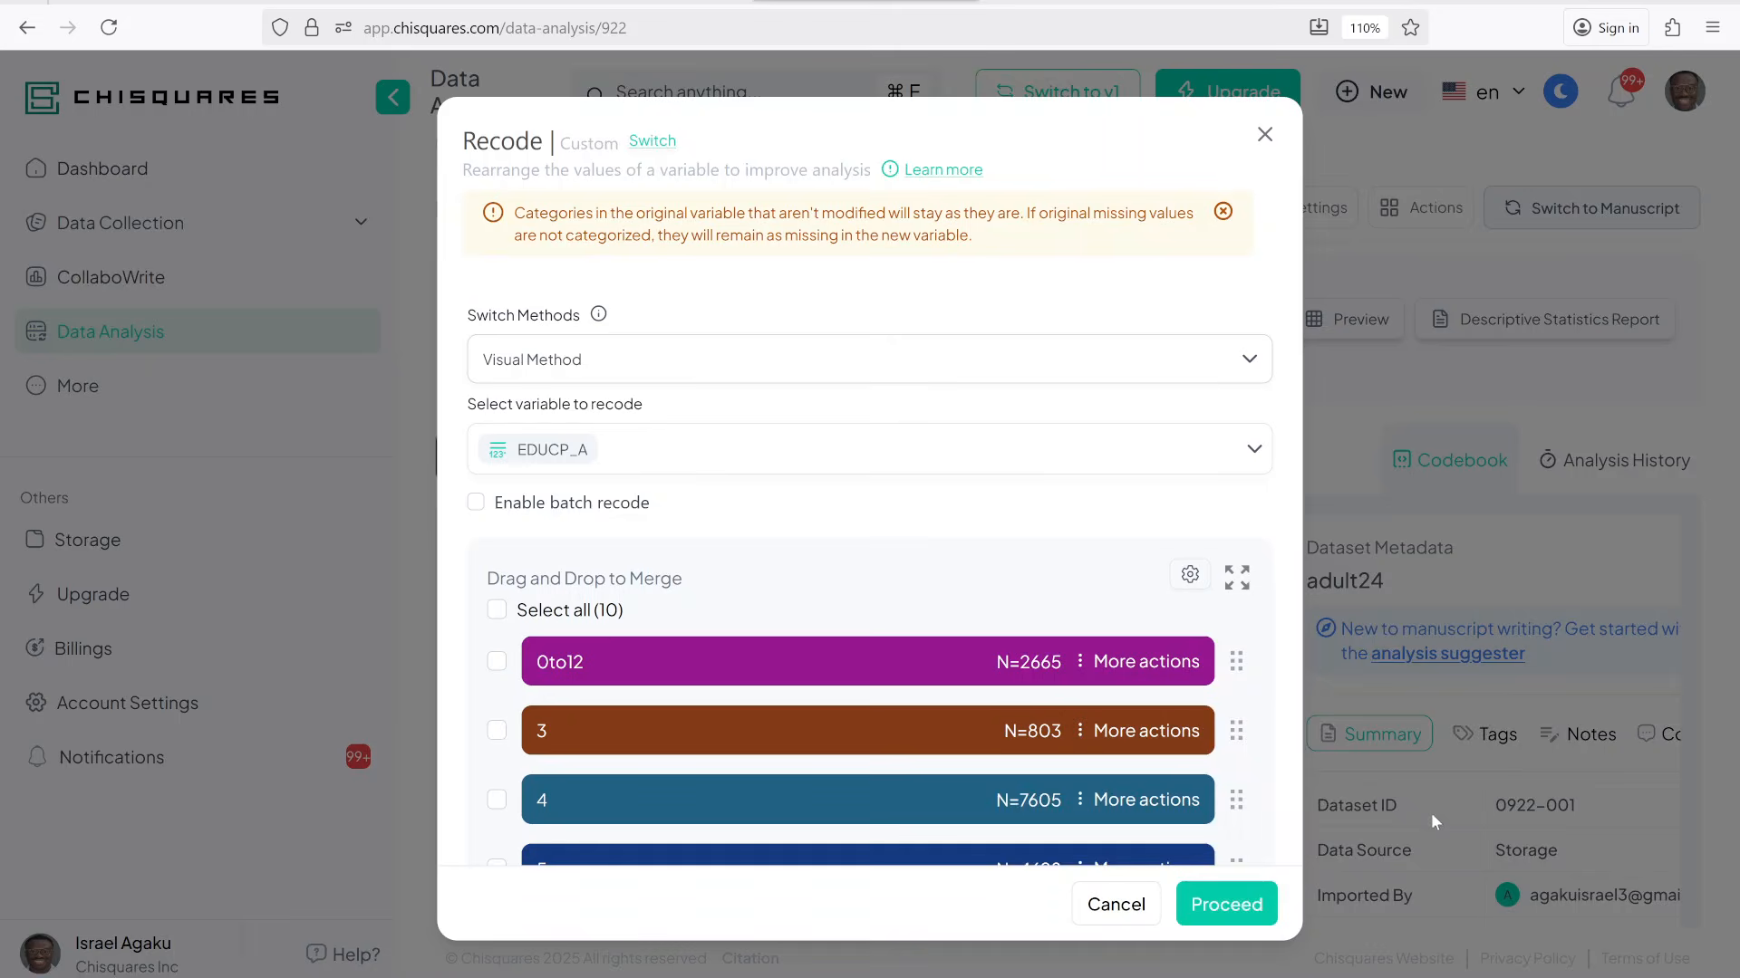
Check the value labels in the Canva ebook, return to Chisquares, and relabel category 3 as ged
{"action": "scroll", "coordinate": [960, 521], "scroll_direction": "down", "scroll_amount": 2}
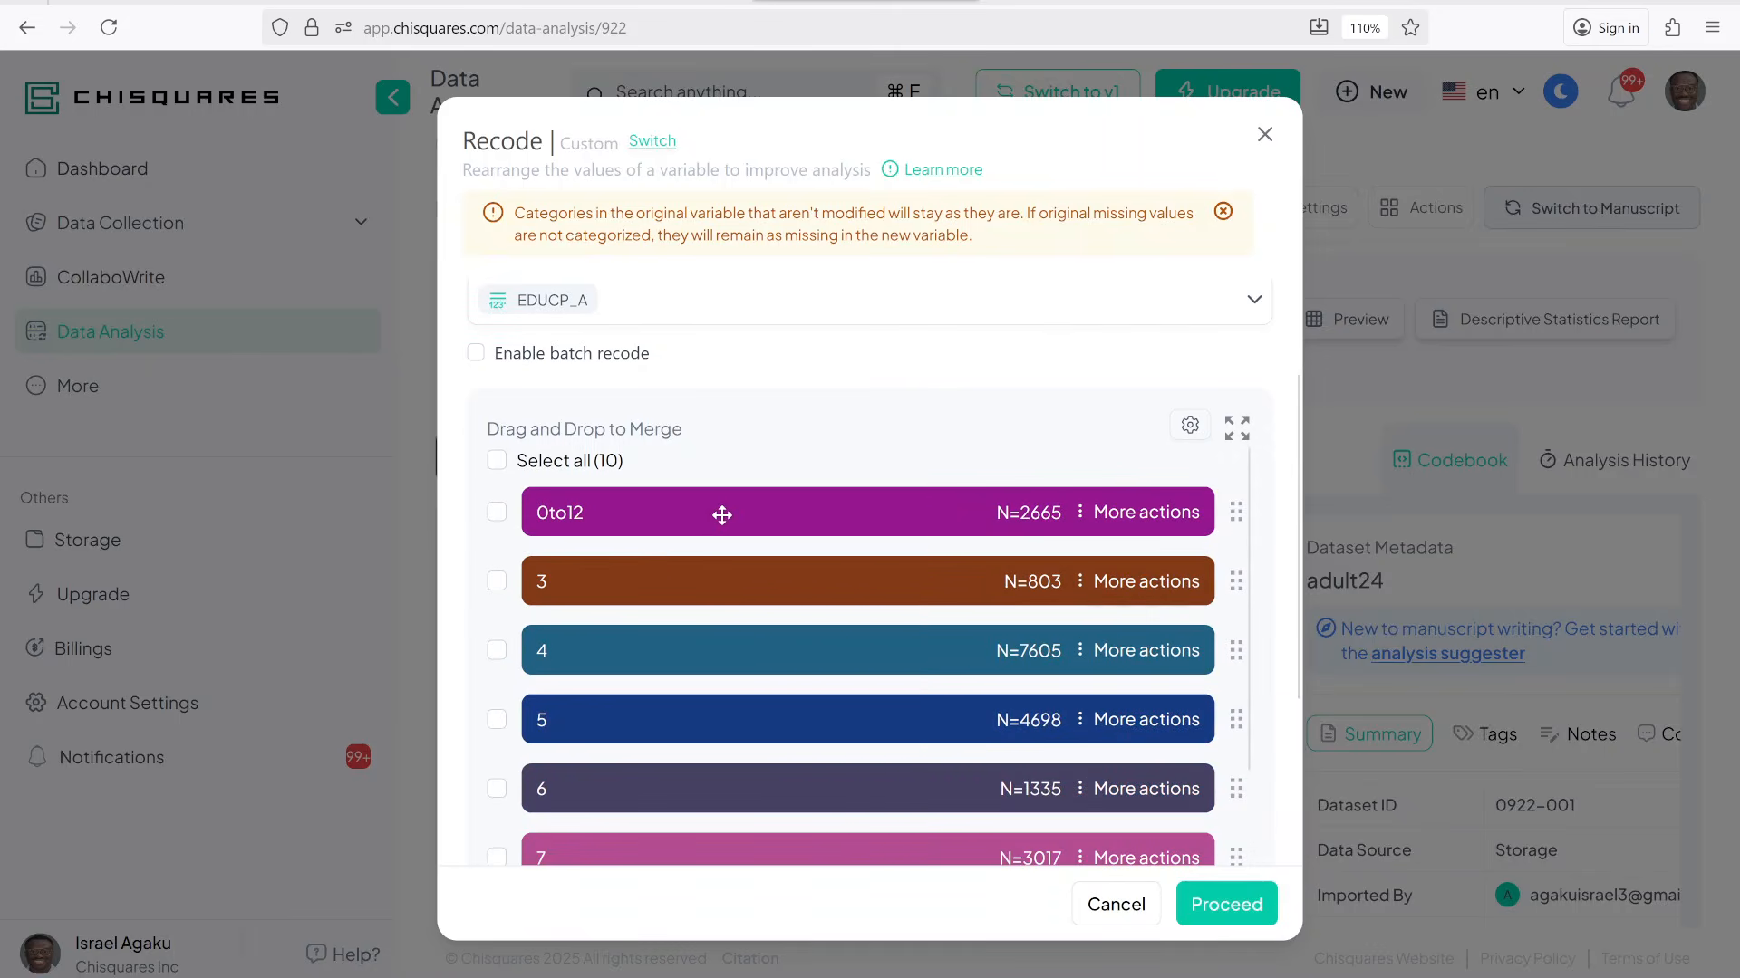
{"action": "left_click", "coordinate": [166, 1]}
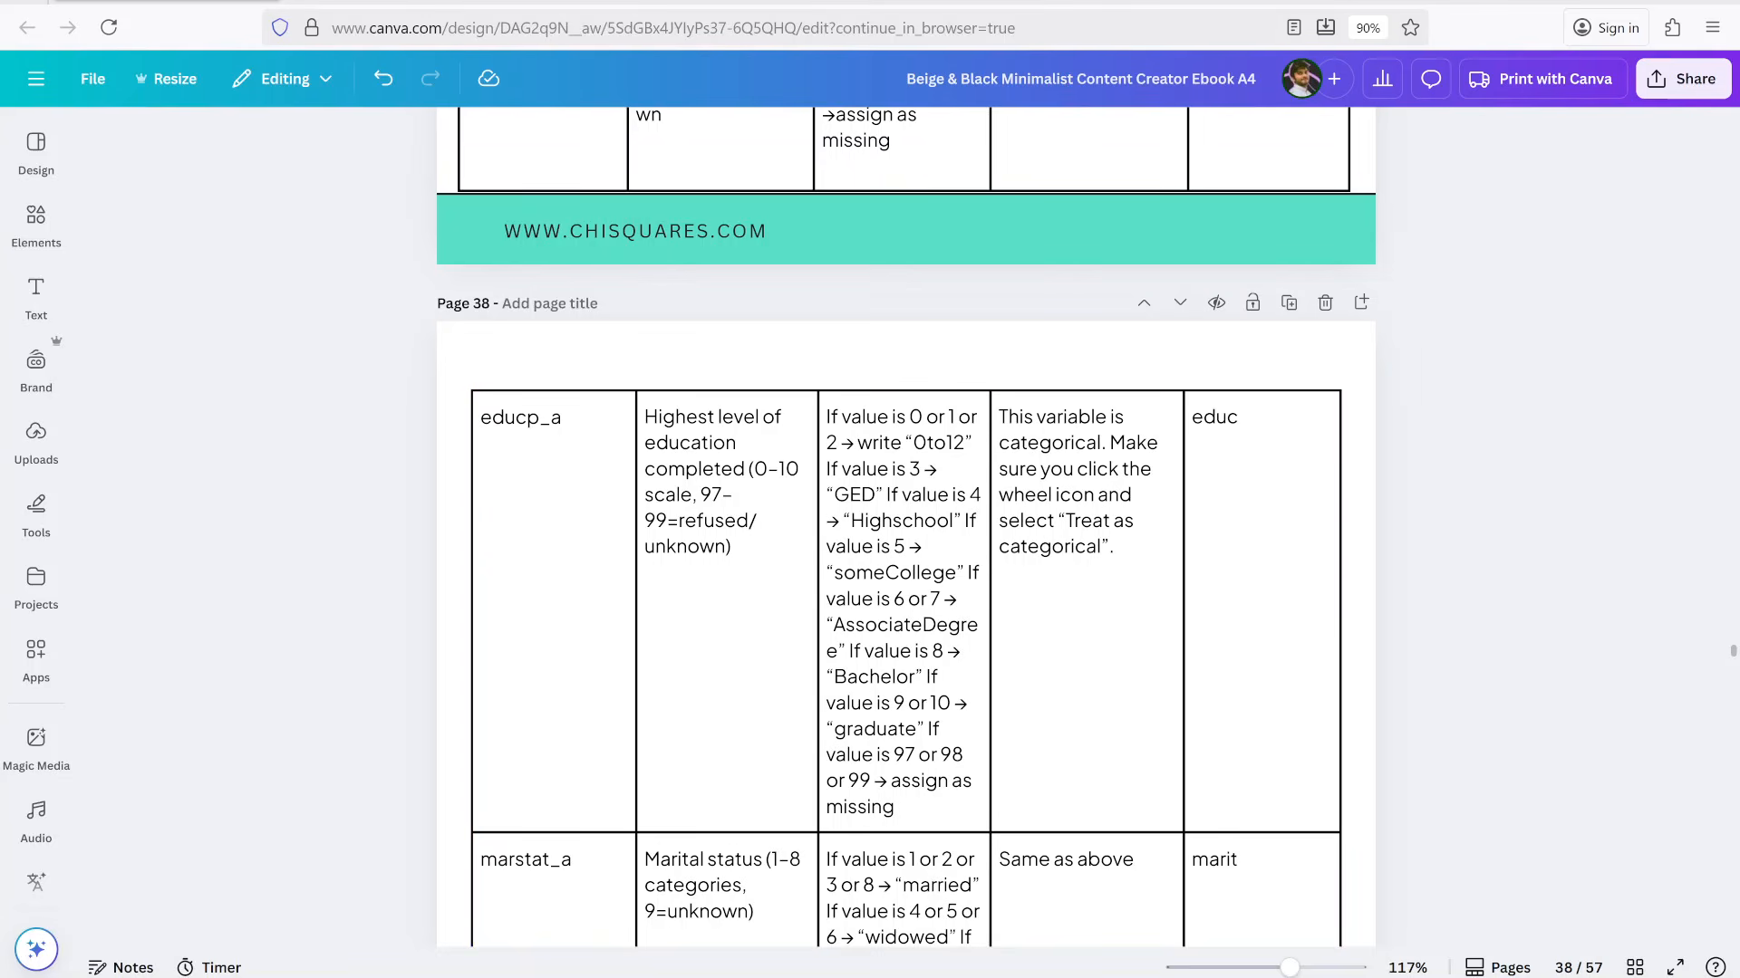
{"action": "left_click", "coordinate": [906, 2]}
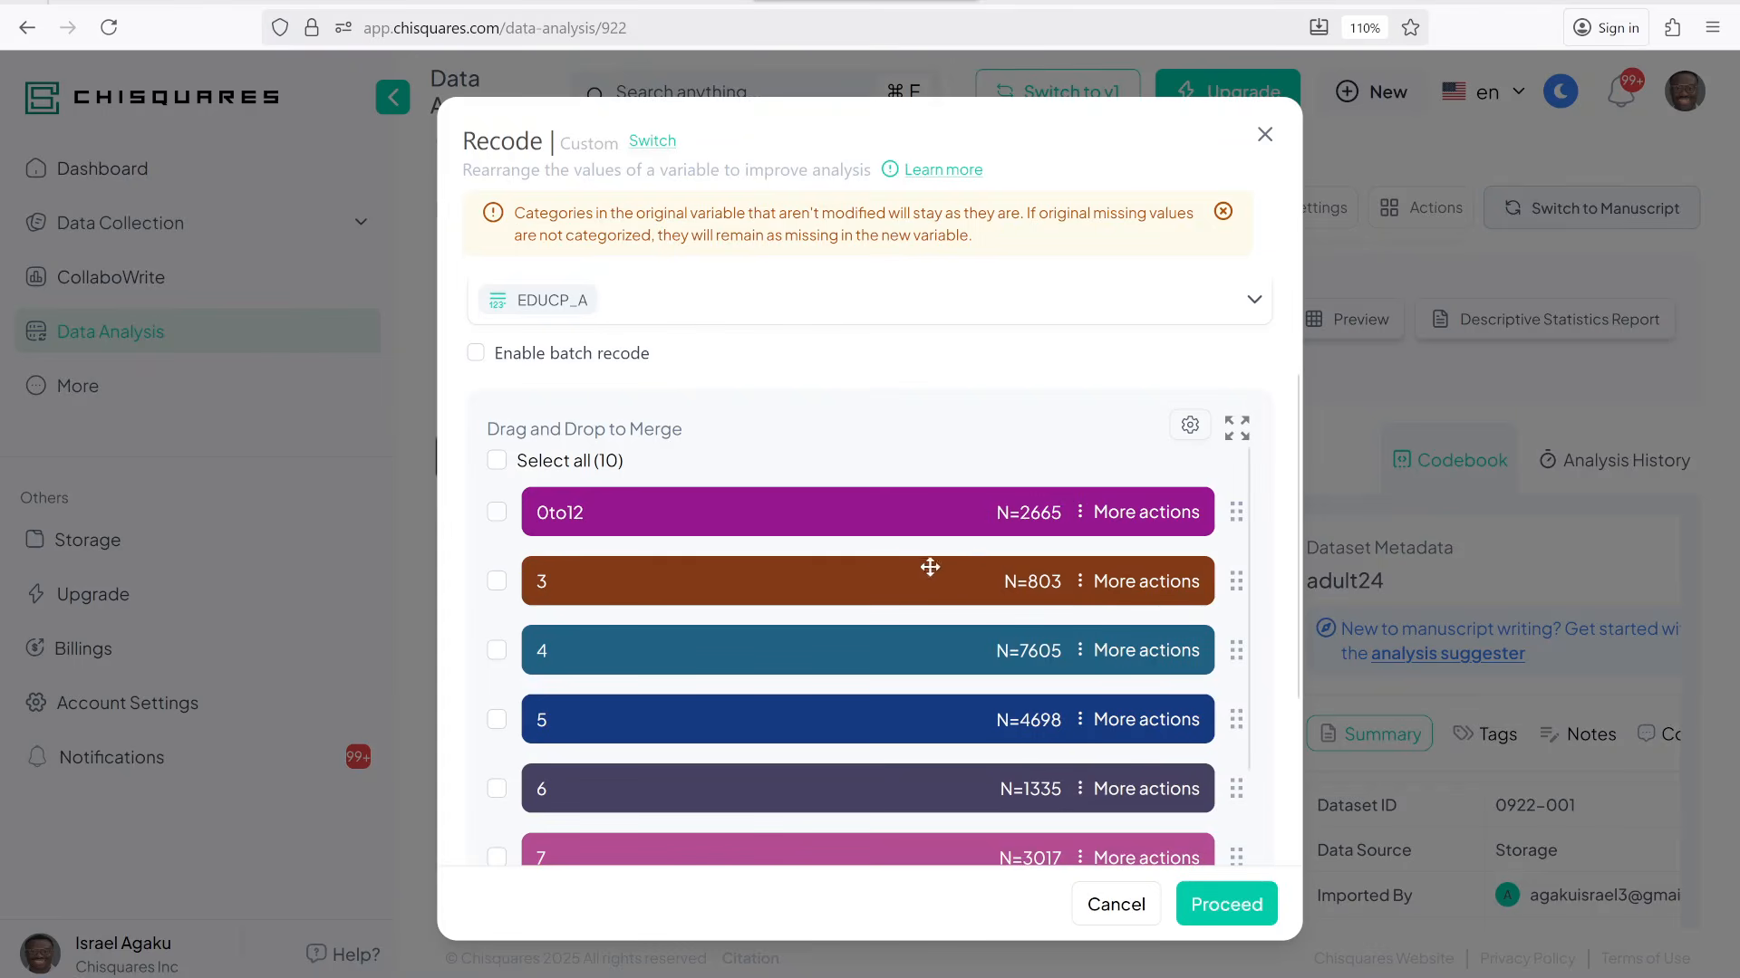
{"action": "left_click", "coordinate": [1146, 585]}
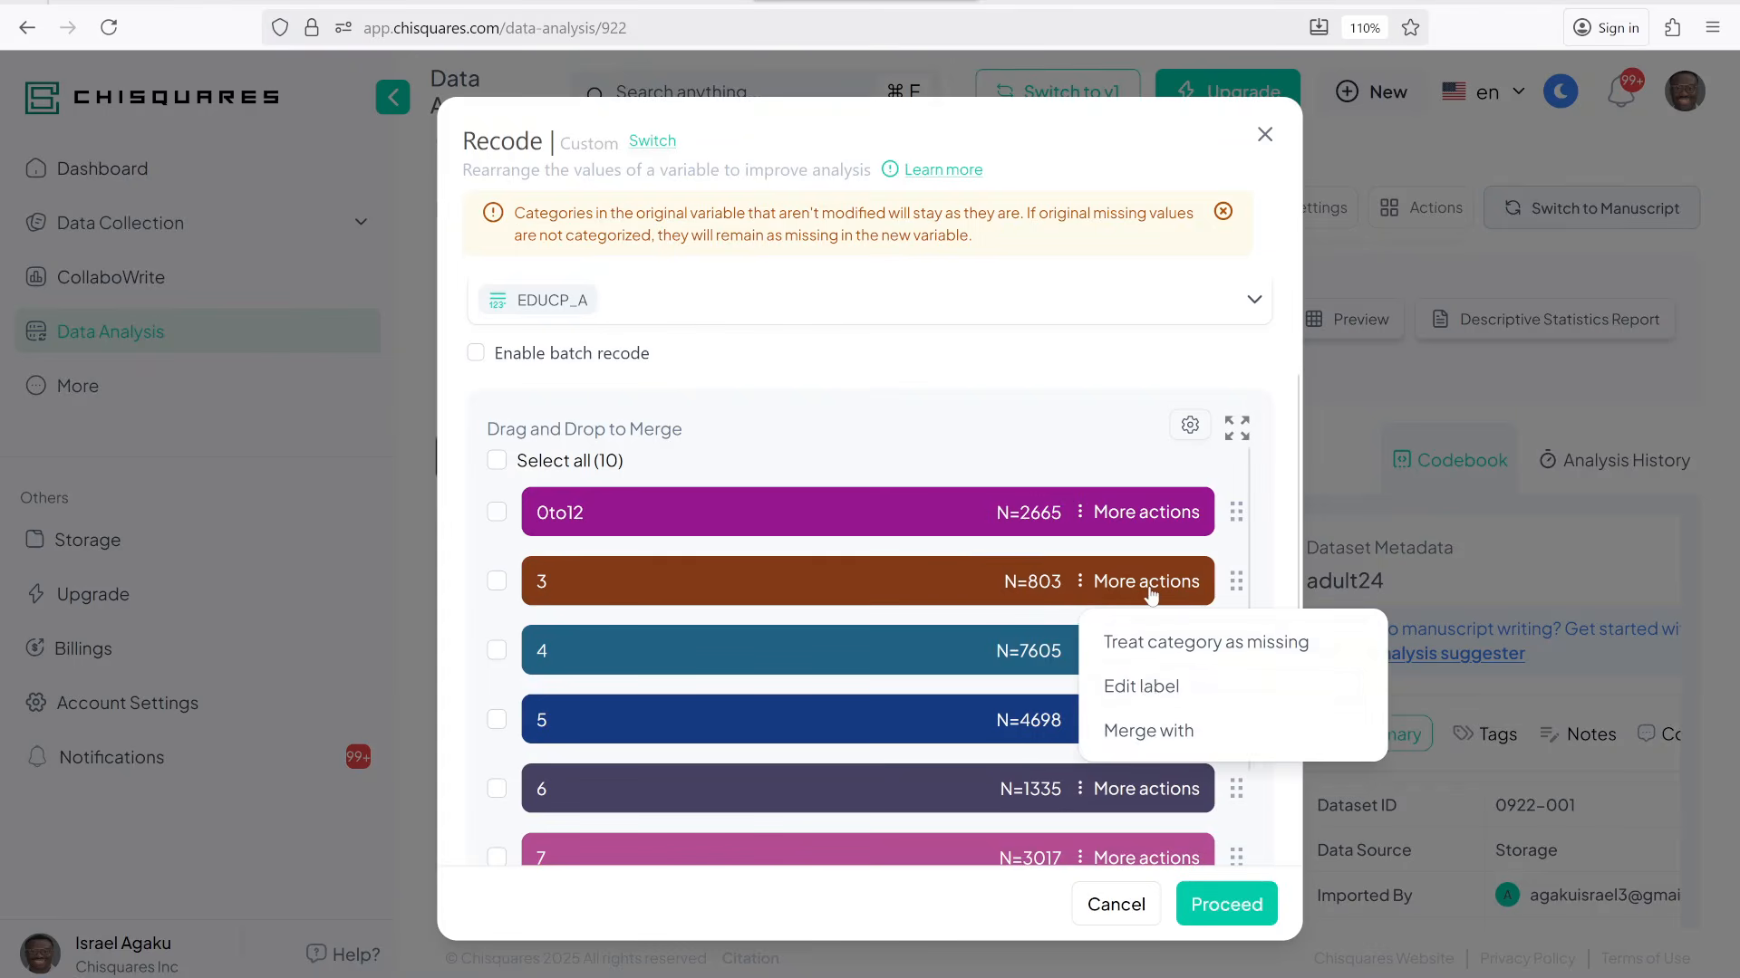
{"action": "left_click", "coordinate": [1141, 687]}
{"action": "key", "text": "BackSpace"}
{"action": "type", "text": "ged"}
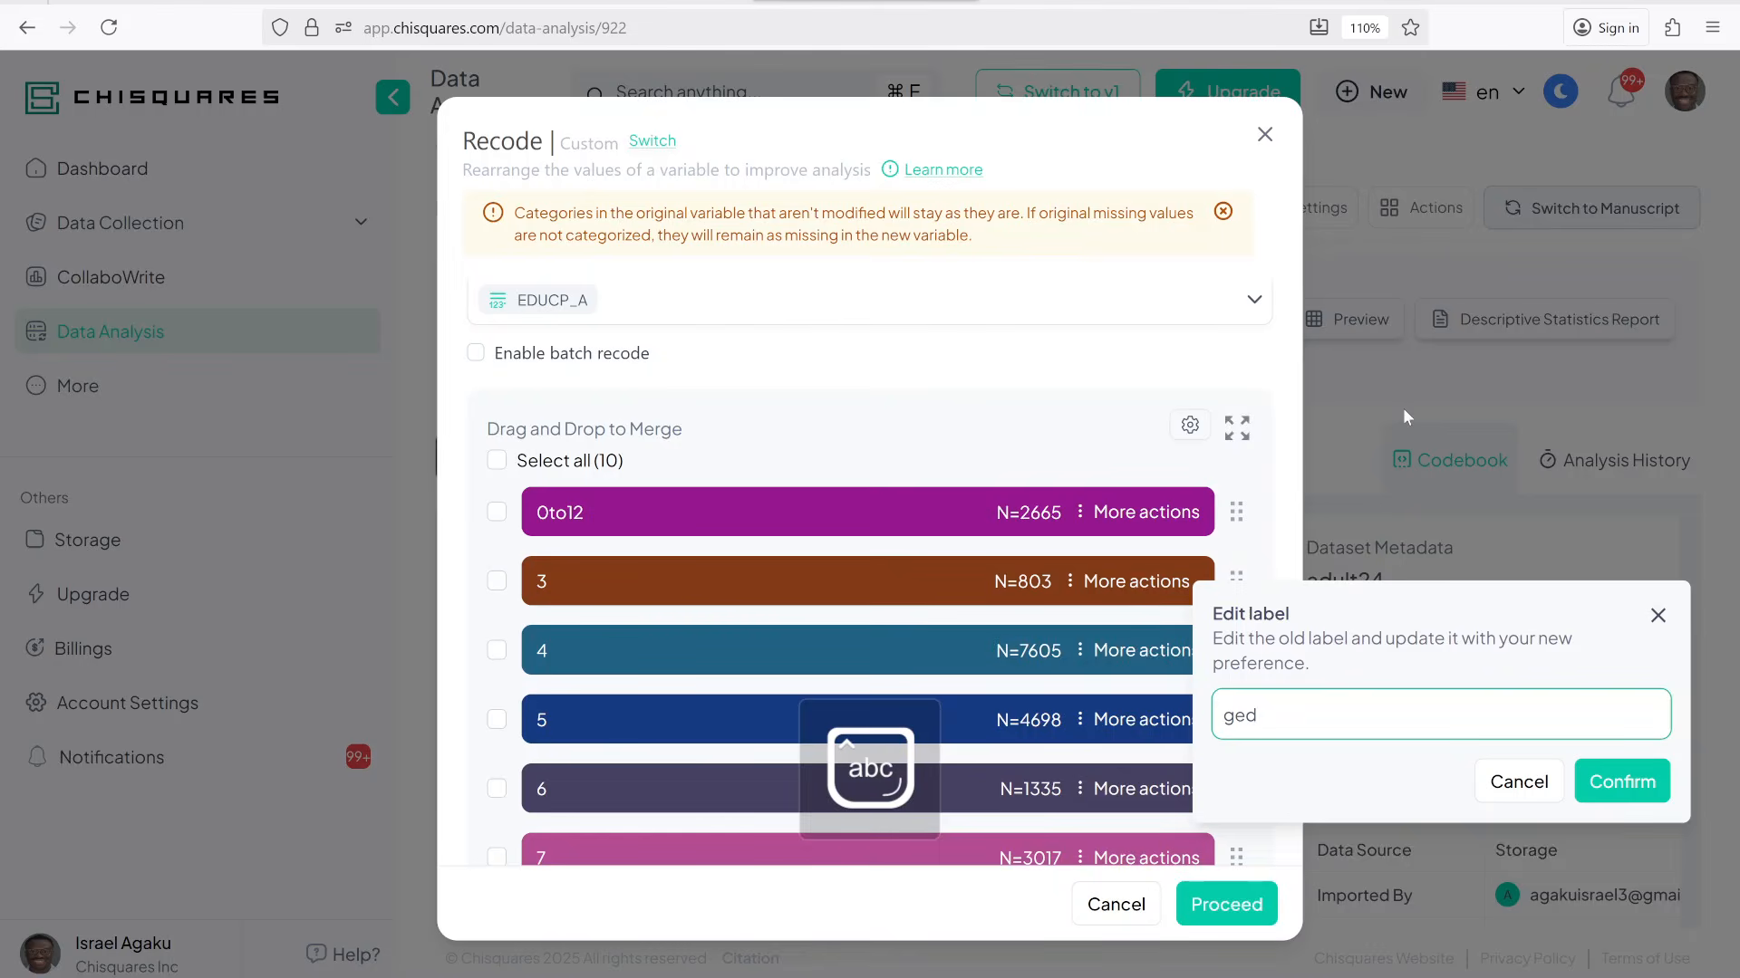
{"action": "left_click", "coordinate": [1622, 781]}
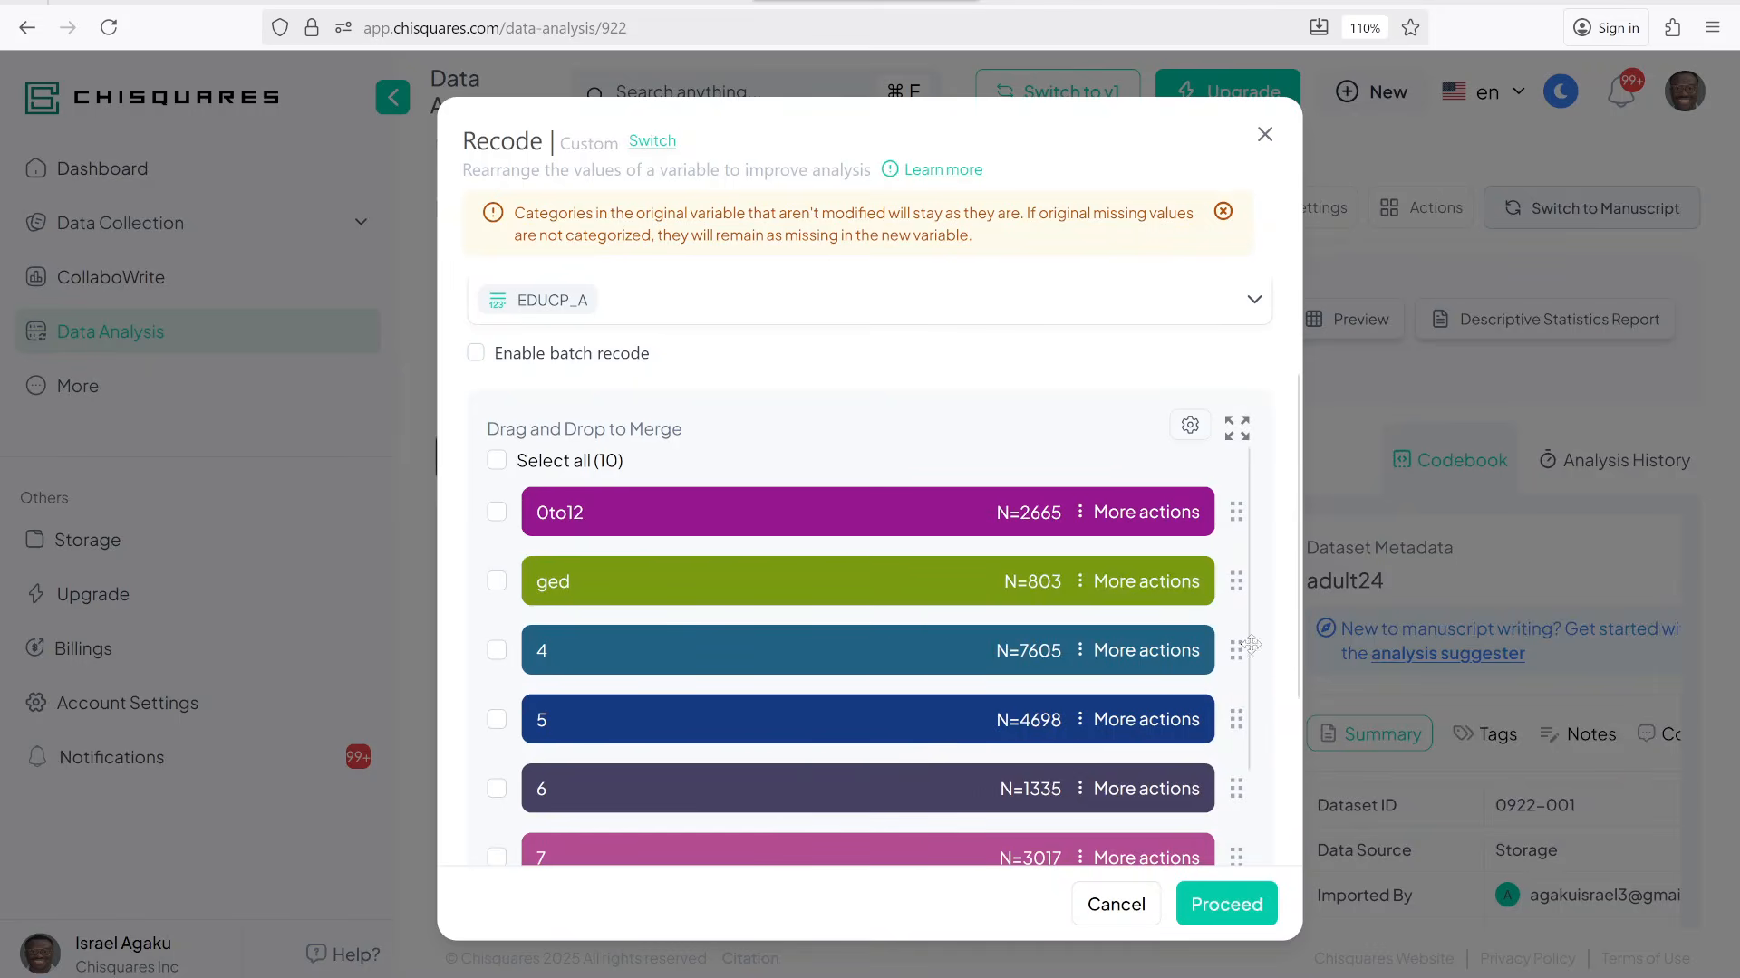
Relabel category 4 of EDUCP_A as High School
{"action": "left_click", "coordinate": [1177, 653]}
{"action": "left_click", "coordinate": [1157, 759]}
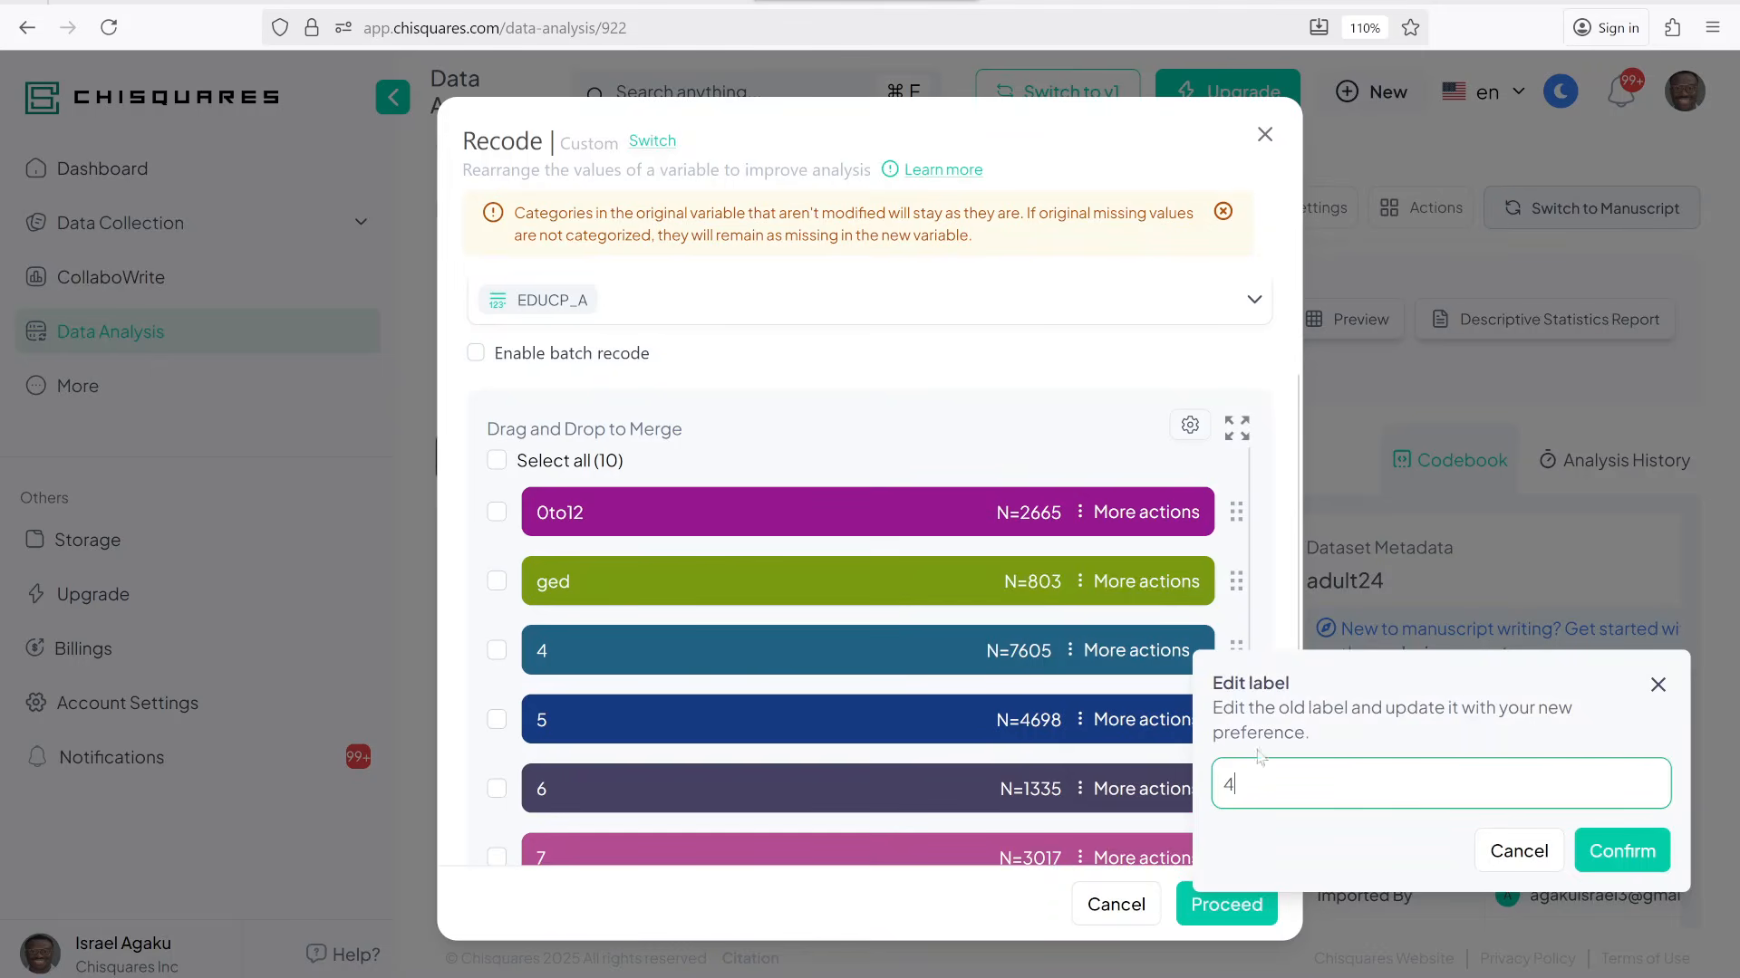
{"action": "key", "text": "BackSpace"}
{"action": "type", "text": "High S"}
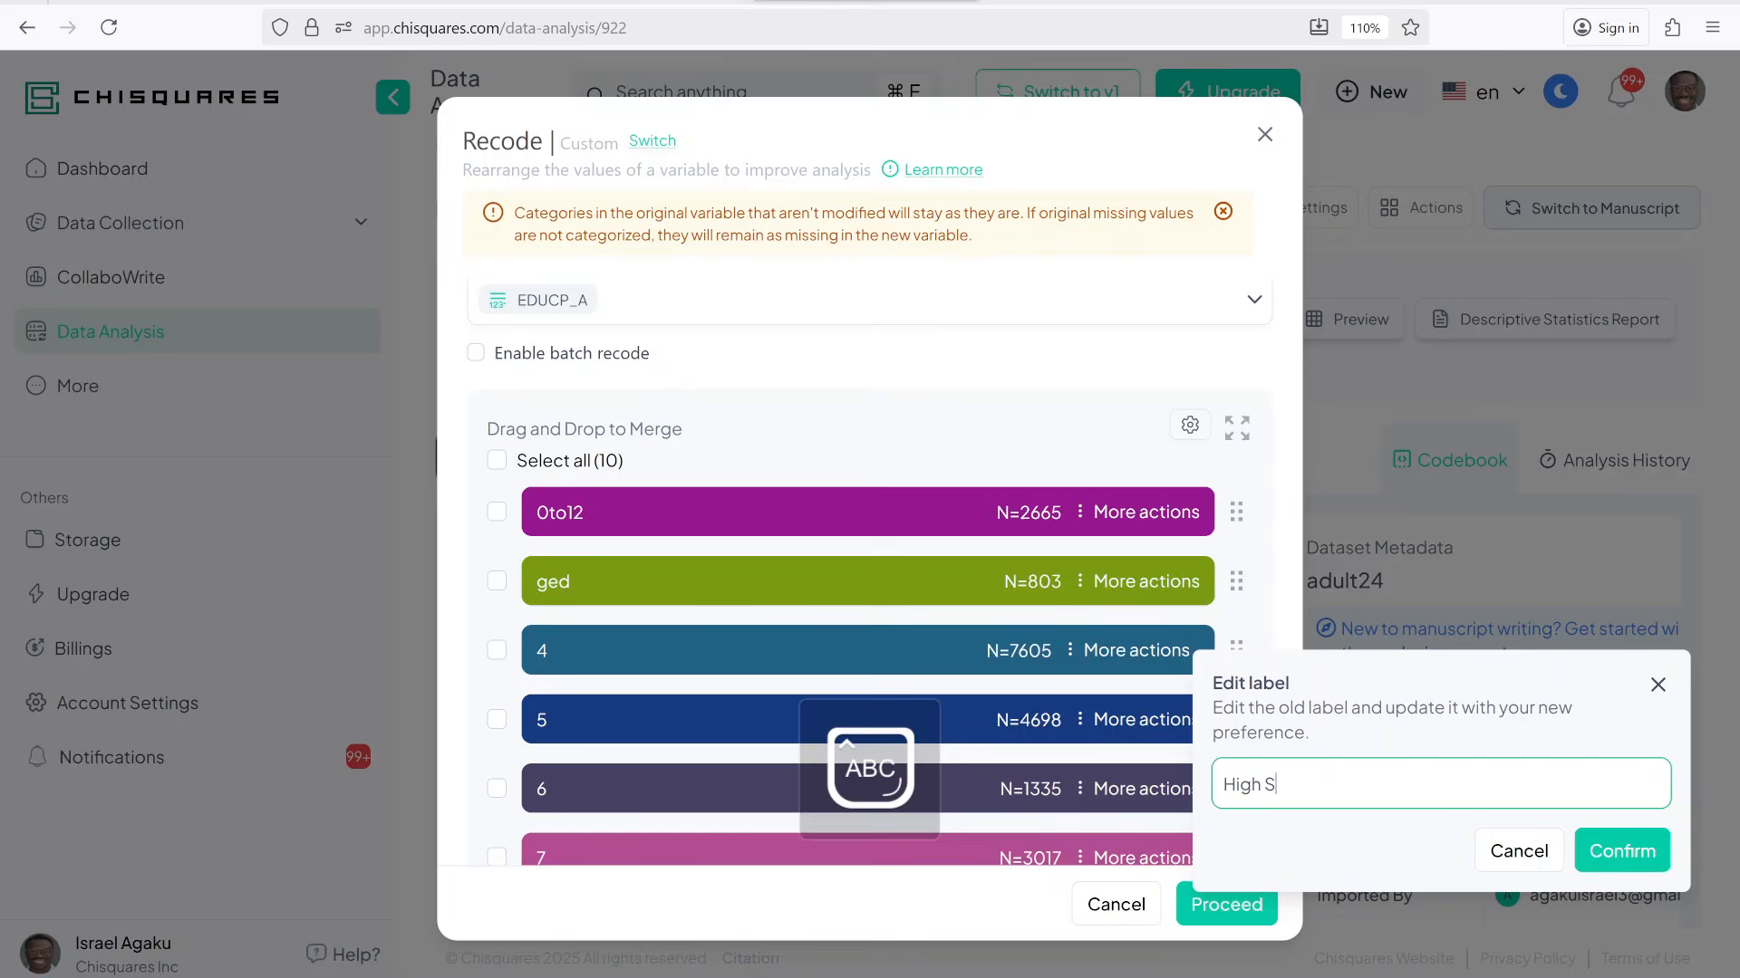
{"action": "key", "text": "Caps_Lock"}
{"action": "type", "text": "School"}
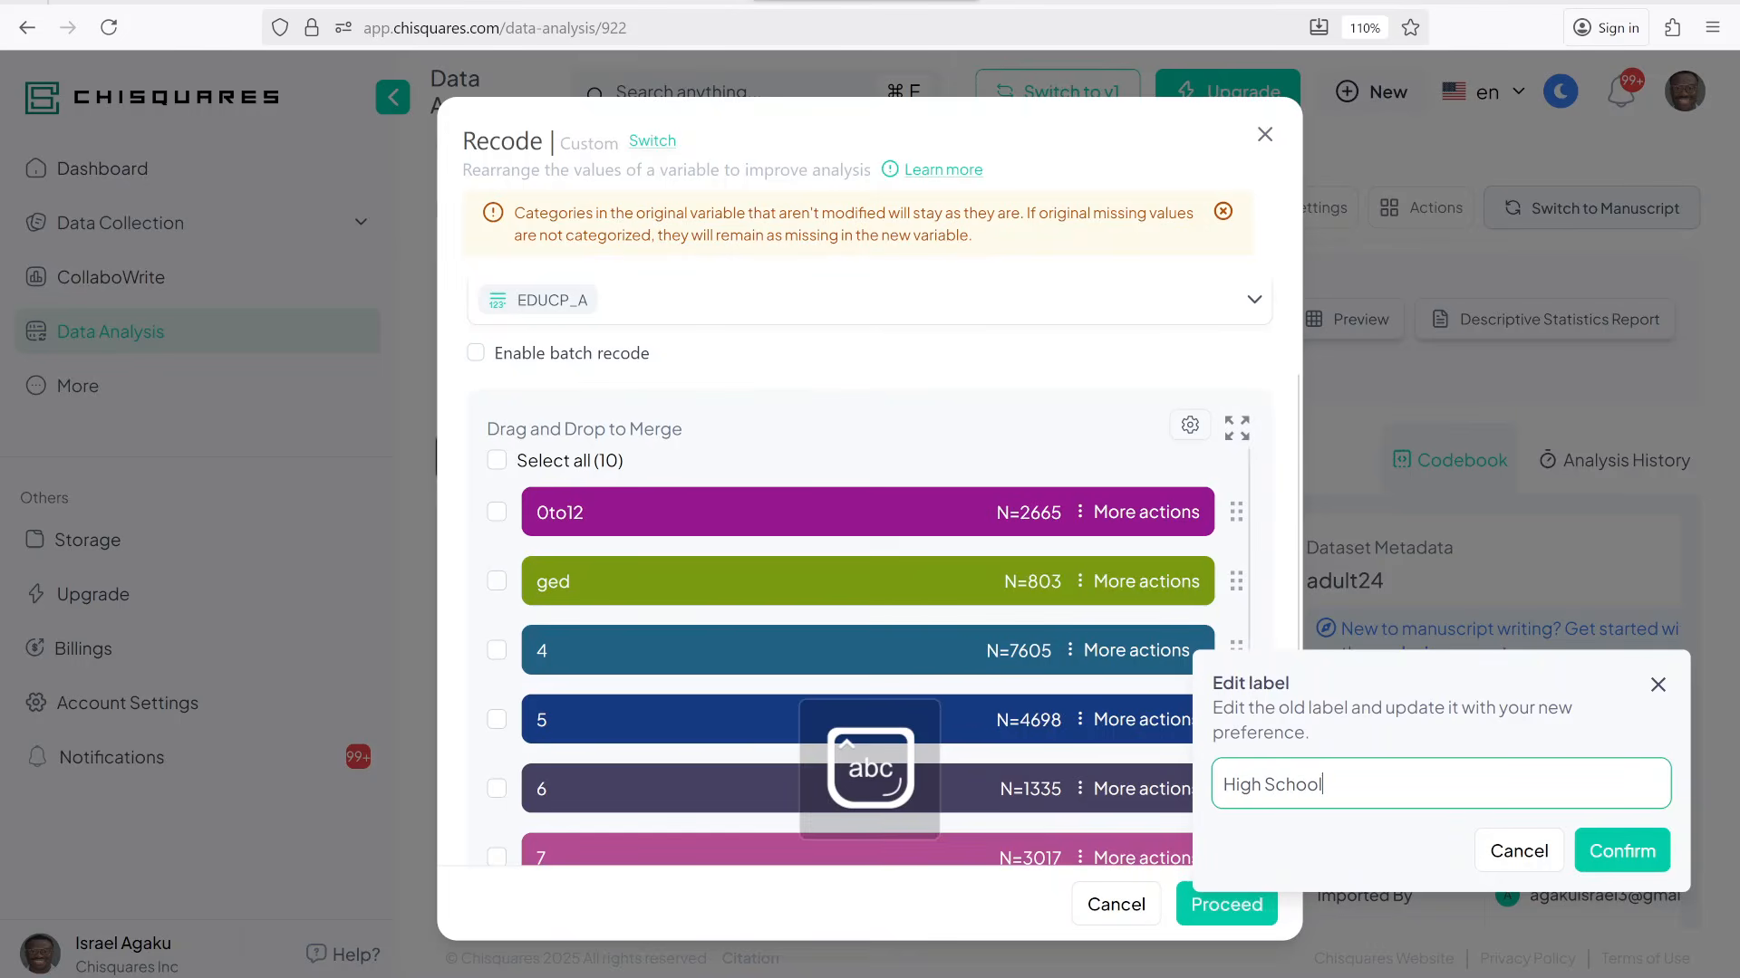
{"action": "left_click", "coordinate": [1602, 852]}
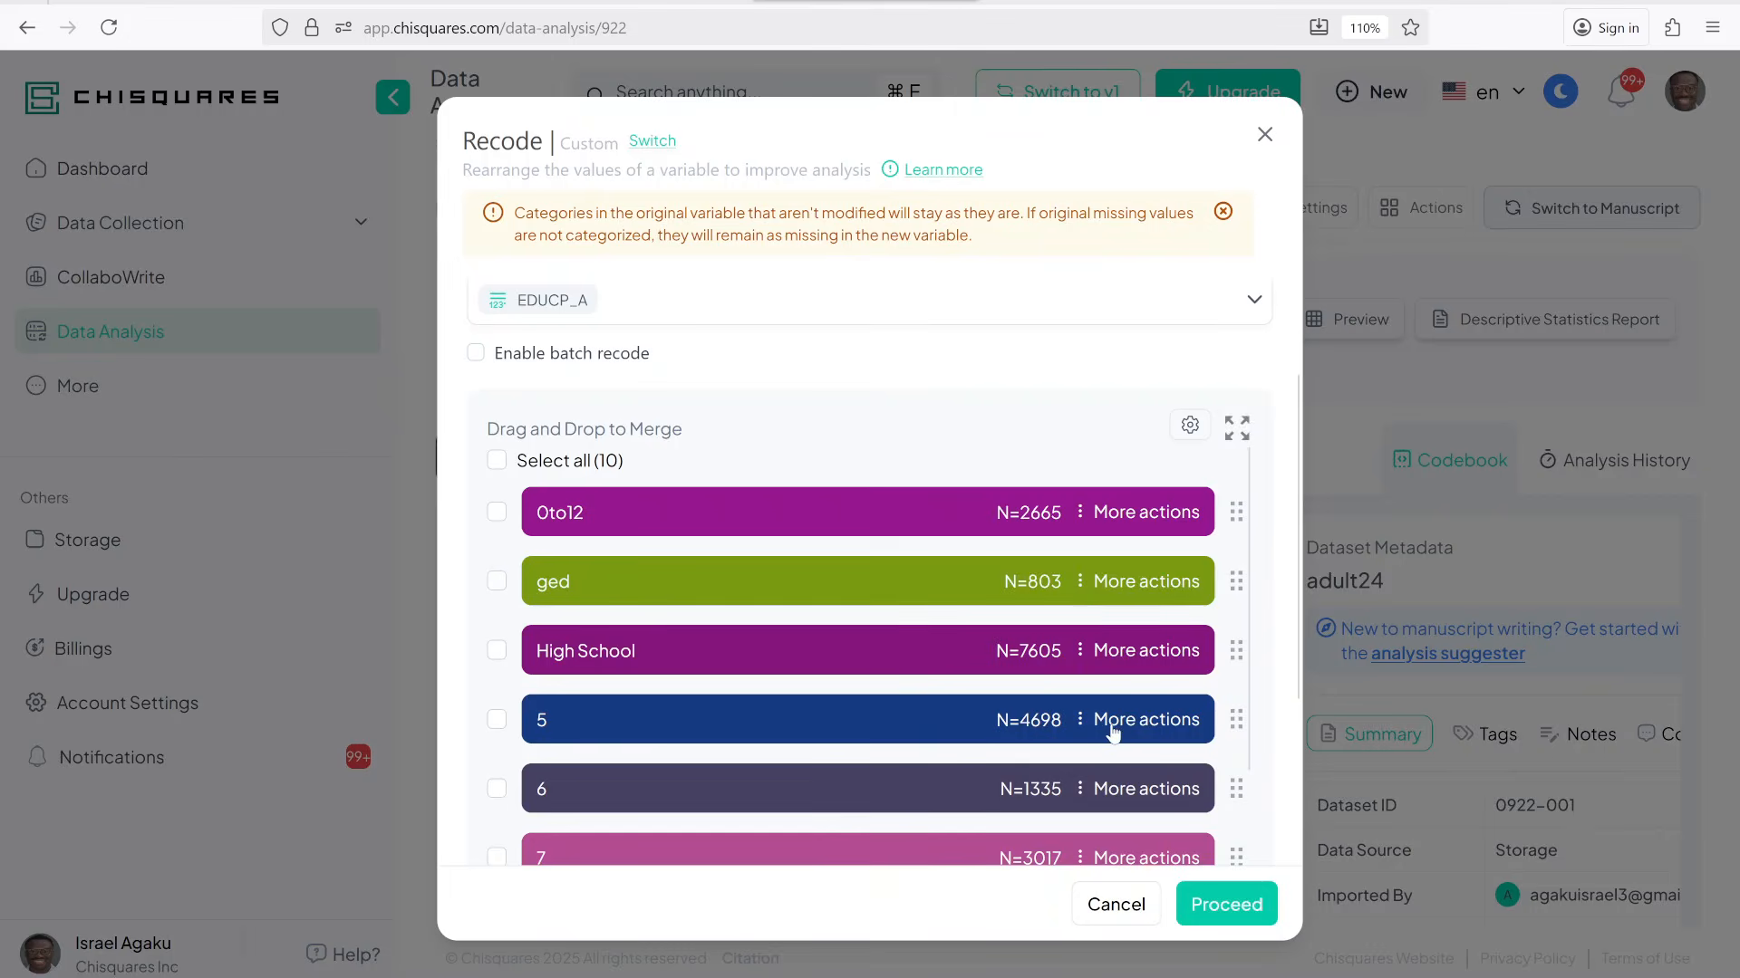
Relabel category 5 of EDUCP_A as Sm College
{"action": "left_click", "coordinate": [1146, 725]}
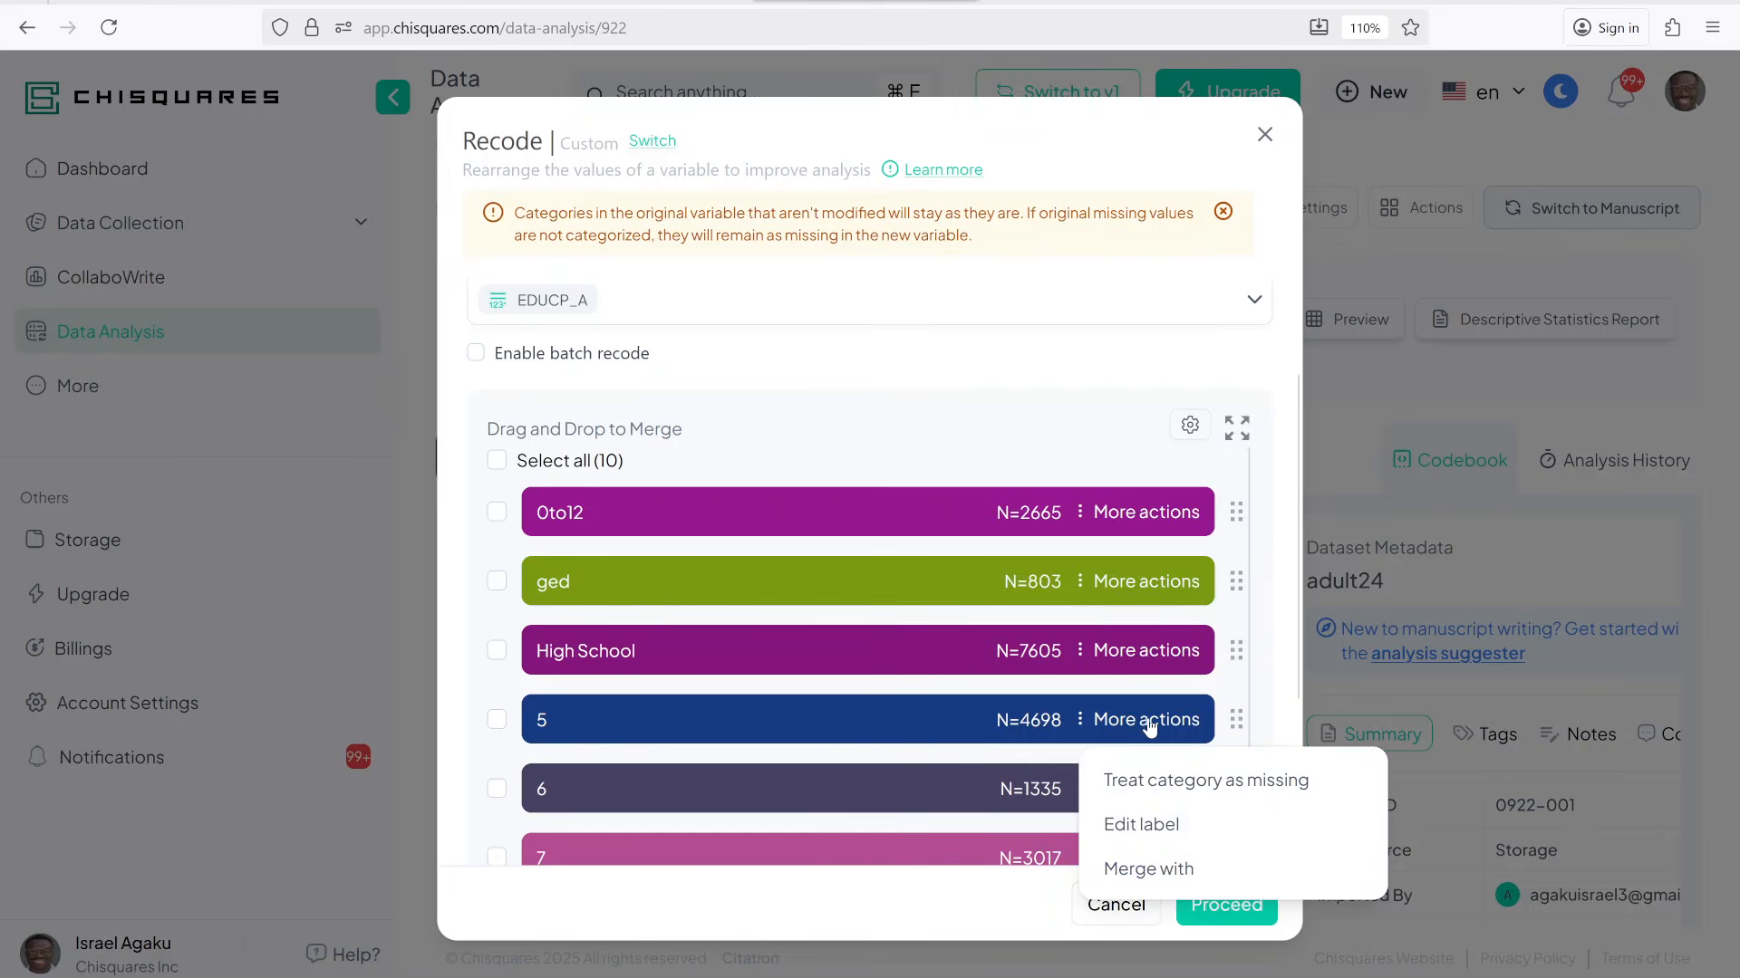
{"action": "left_click", "coordinate": [1141, 825]}
{"action": "key", "text": "BackSpace"}
{"action": "type", "text": "S"}
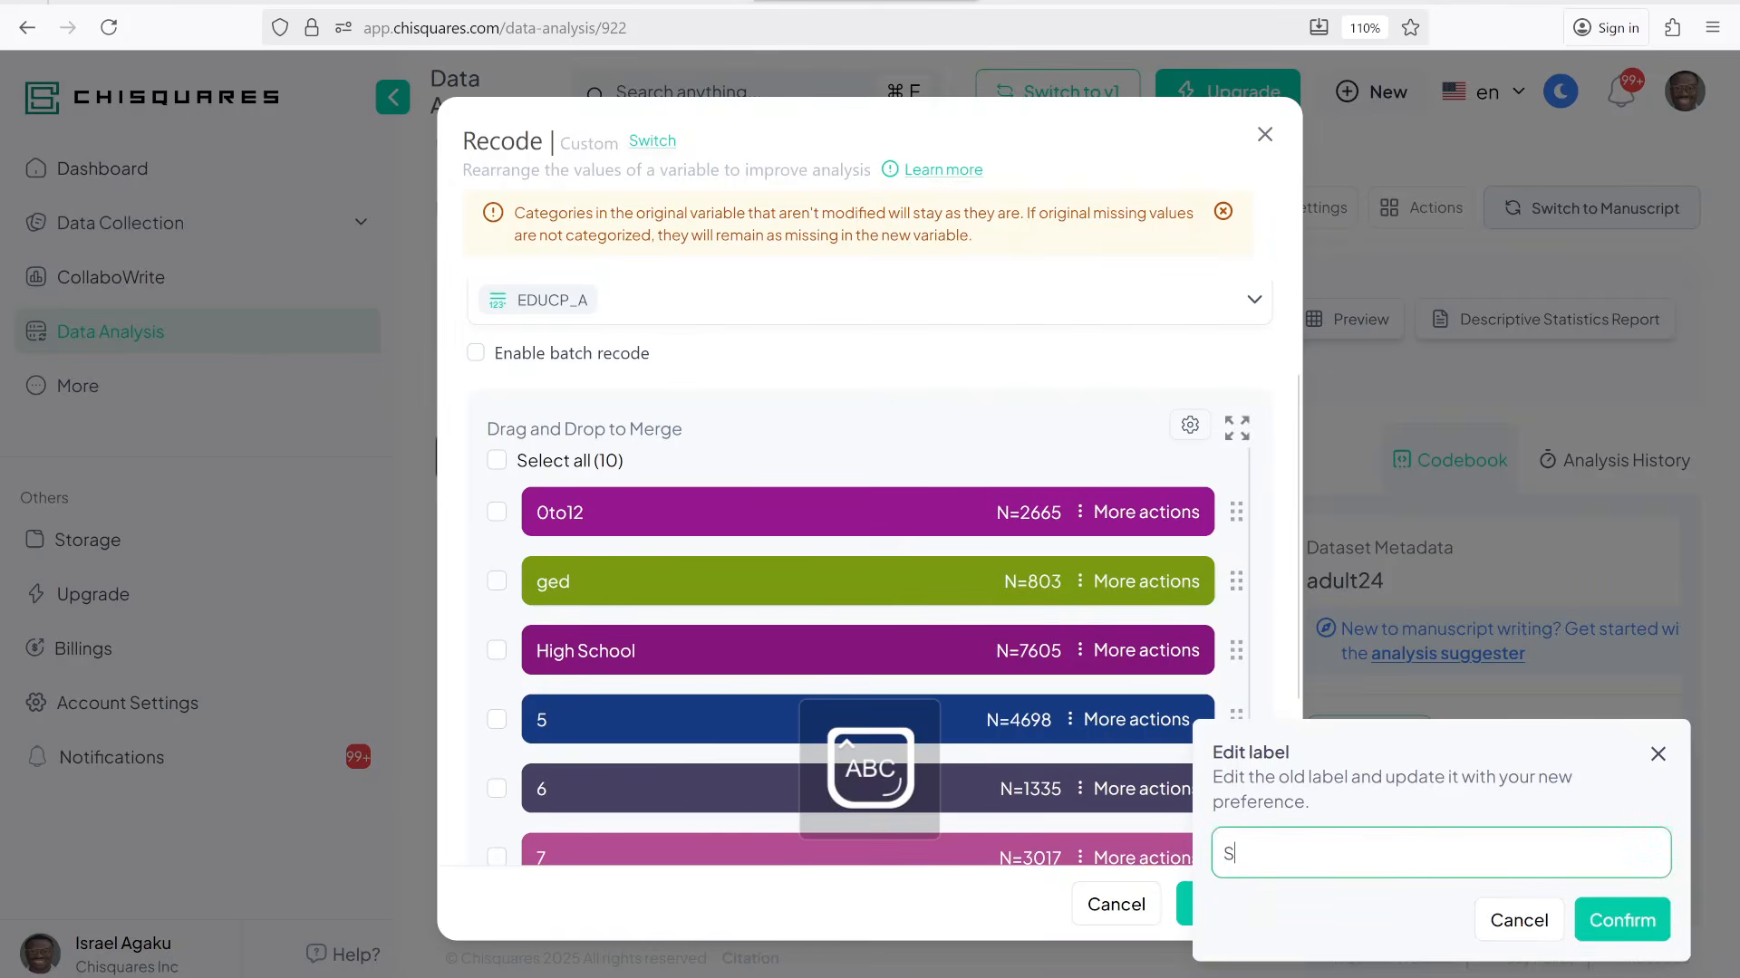
{"action": "type", "text": "m C"}
{"action": "key", "text": "Caps_Lock"}
{"action": "type", "text": "ol"}
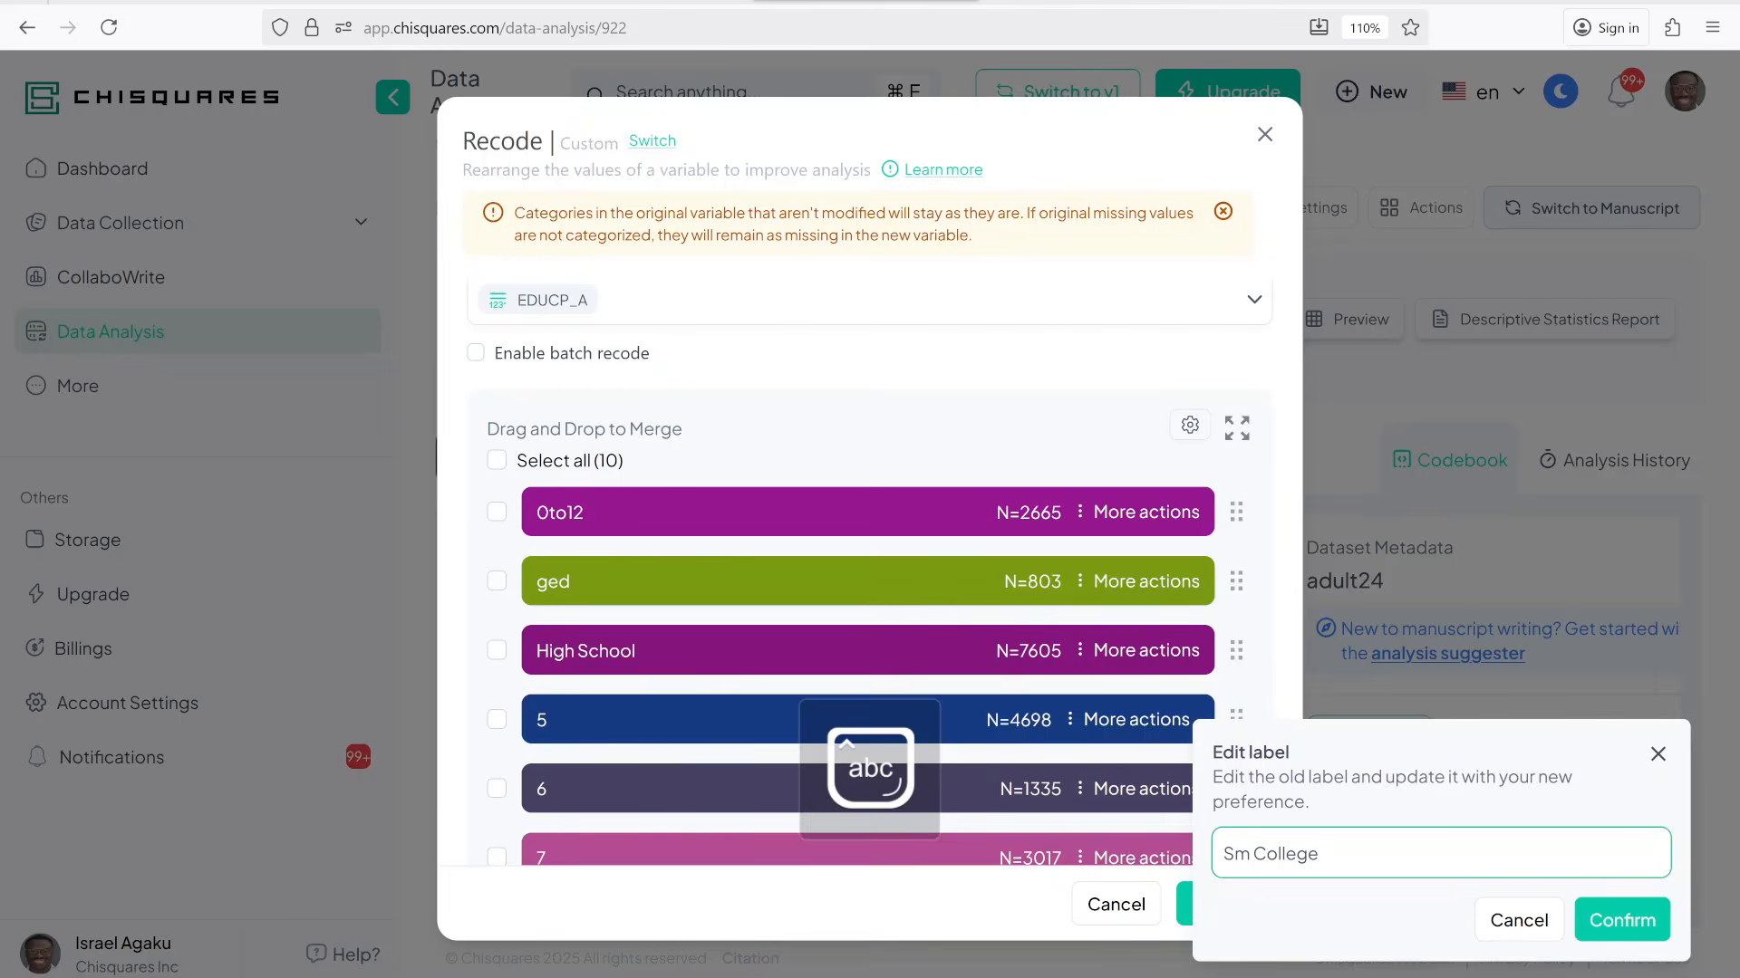
{"action": "type", "text": "lege"}
{"action": "left_click", "coordinate": [1620, 920]}
{"action": "scroll", "coordinate": [847, 570], "scroll_direction": "down", "scroll_amount": 3}
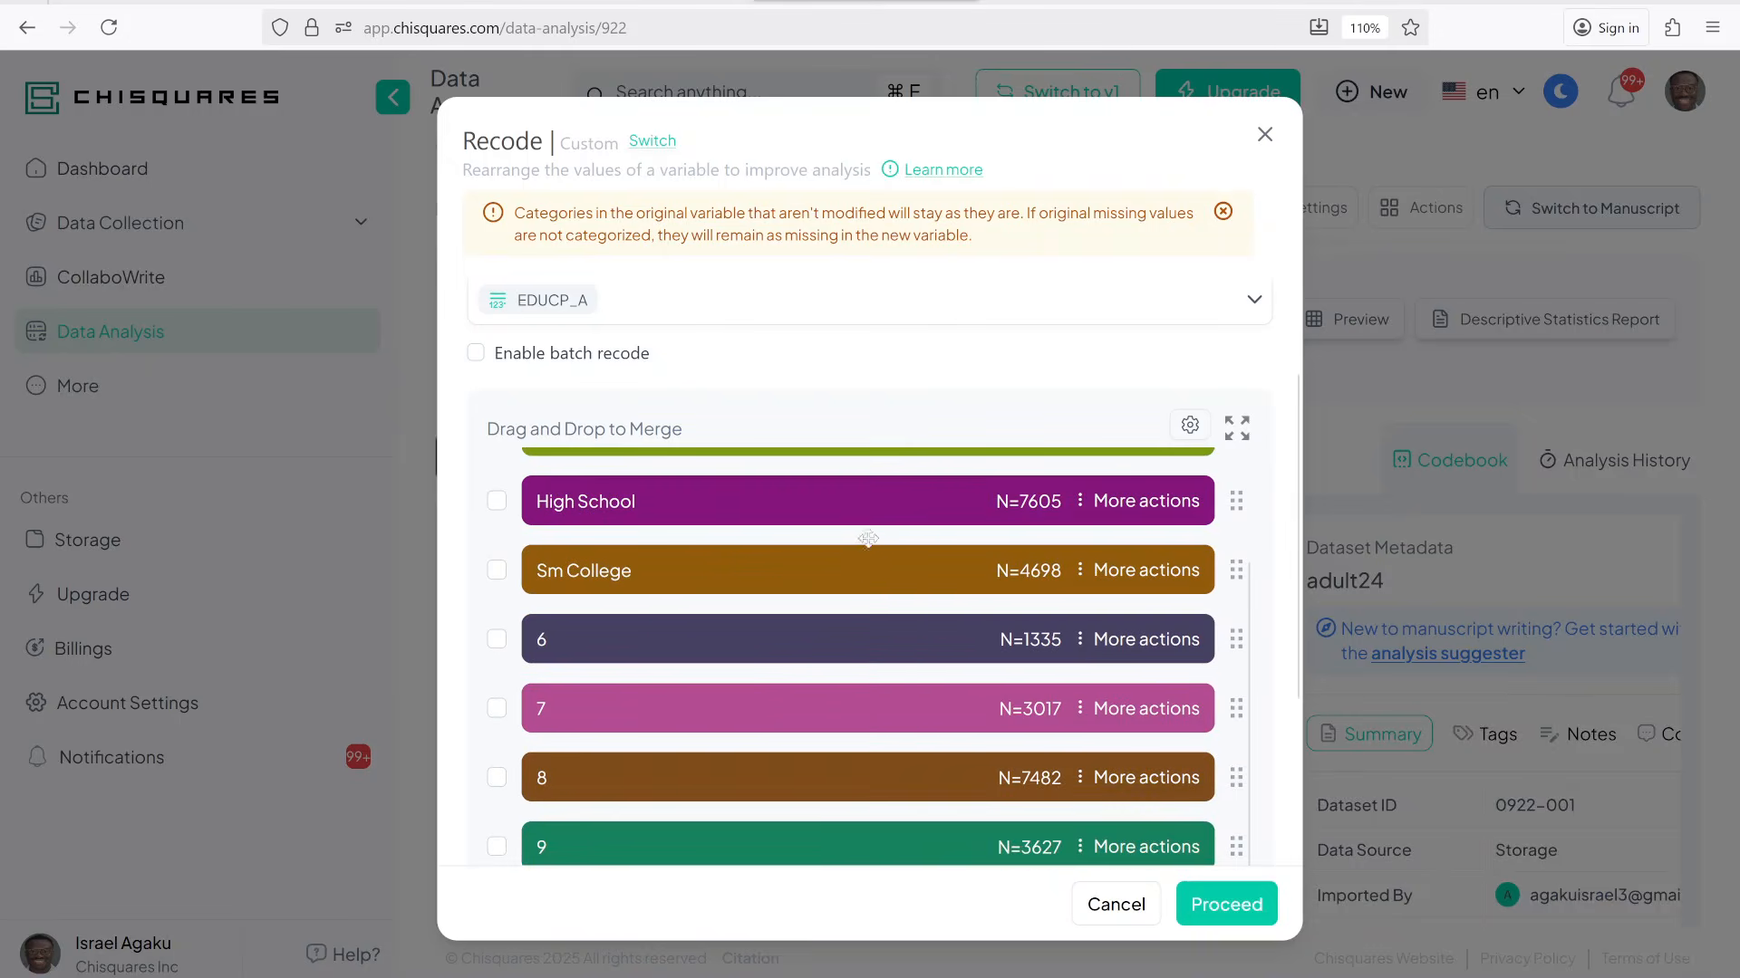
Check the education recode instructions in the Canva ebook, return to Chisquares, and merge categories 6 and 7 of EDUCP_A
{"action": "scroll", "coordinate": [868, 539], "scroll_direction": "down", "scroll_amount": 1}
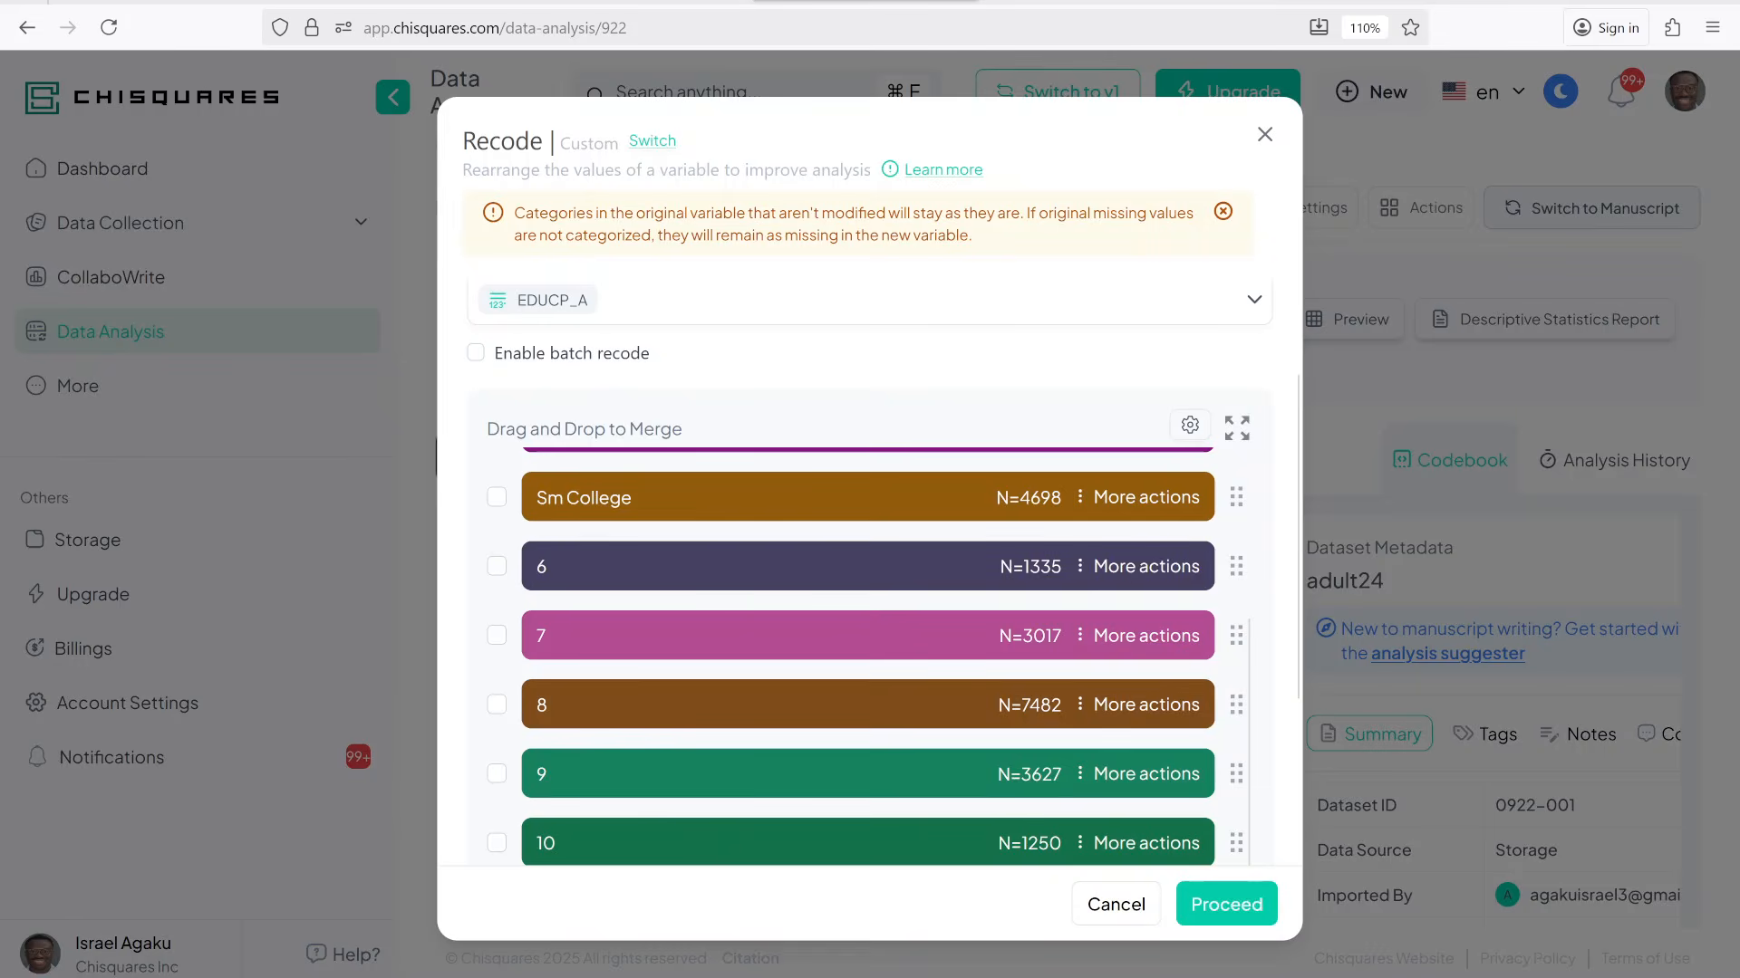
{"action": "left_click", "coordinate": [168, 2]}
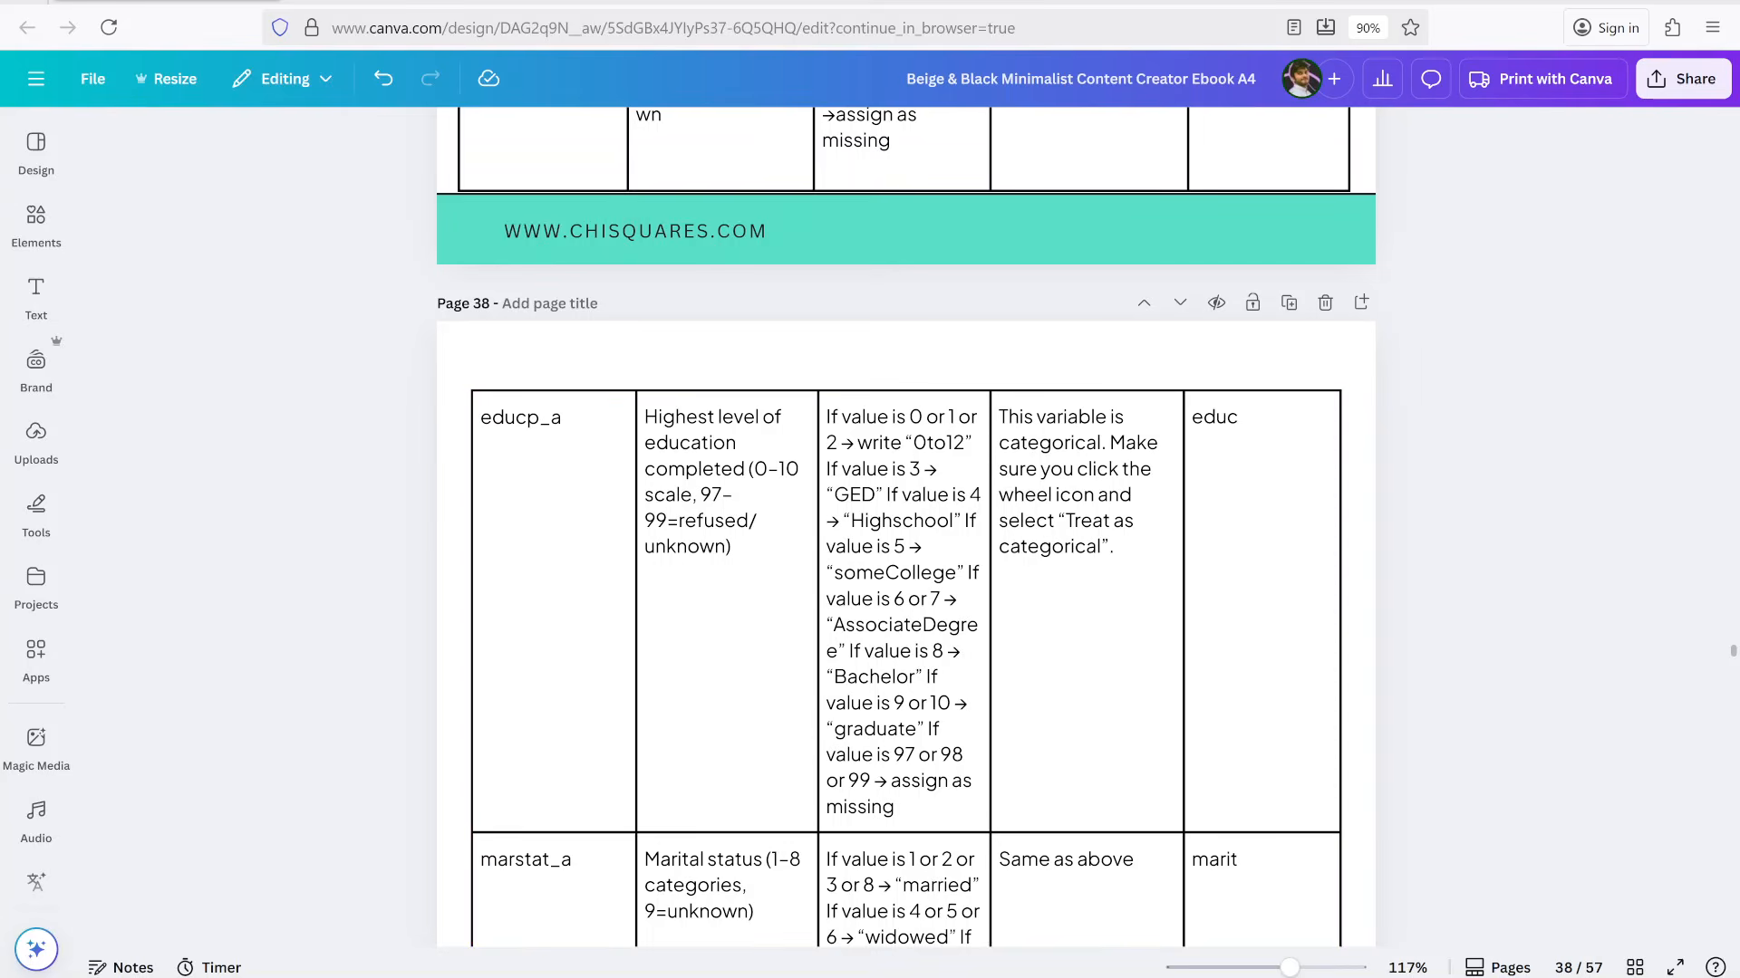
{"action": "left_click", "coordinate": [865, 2]}
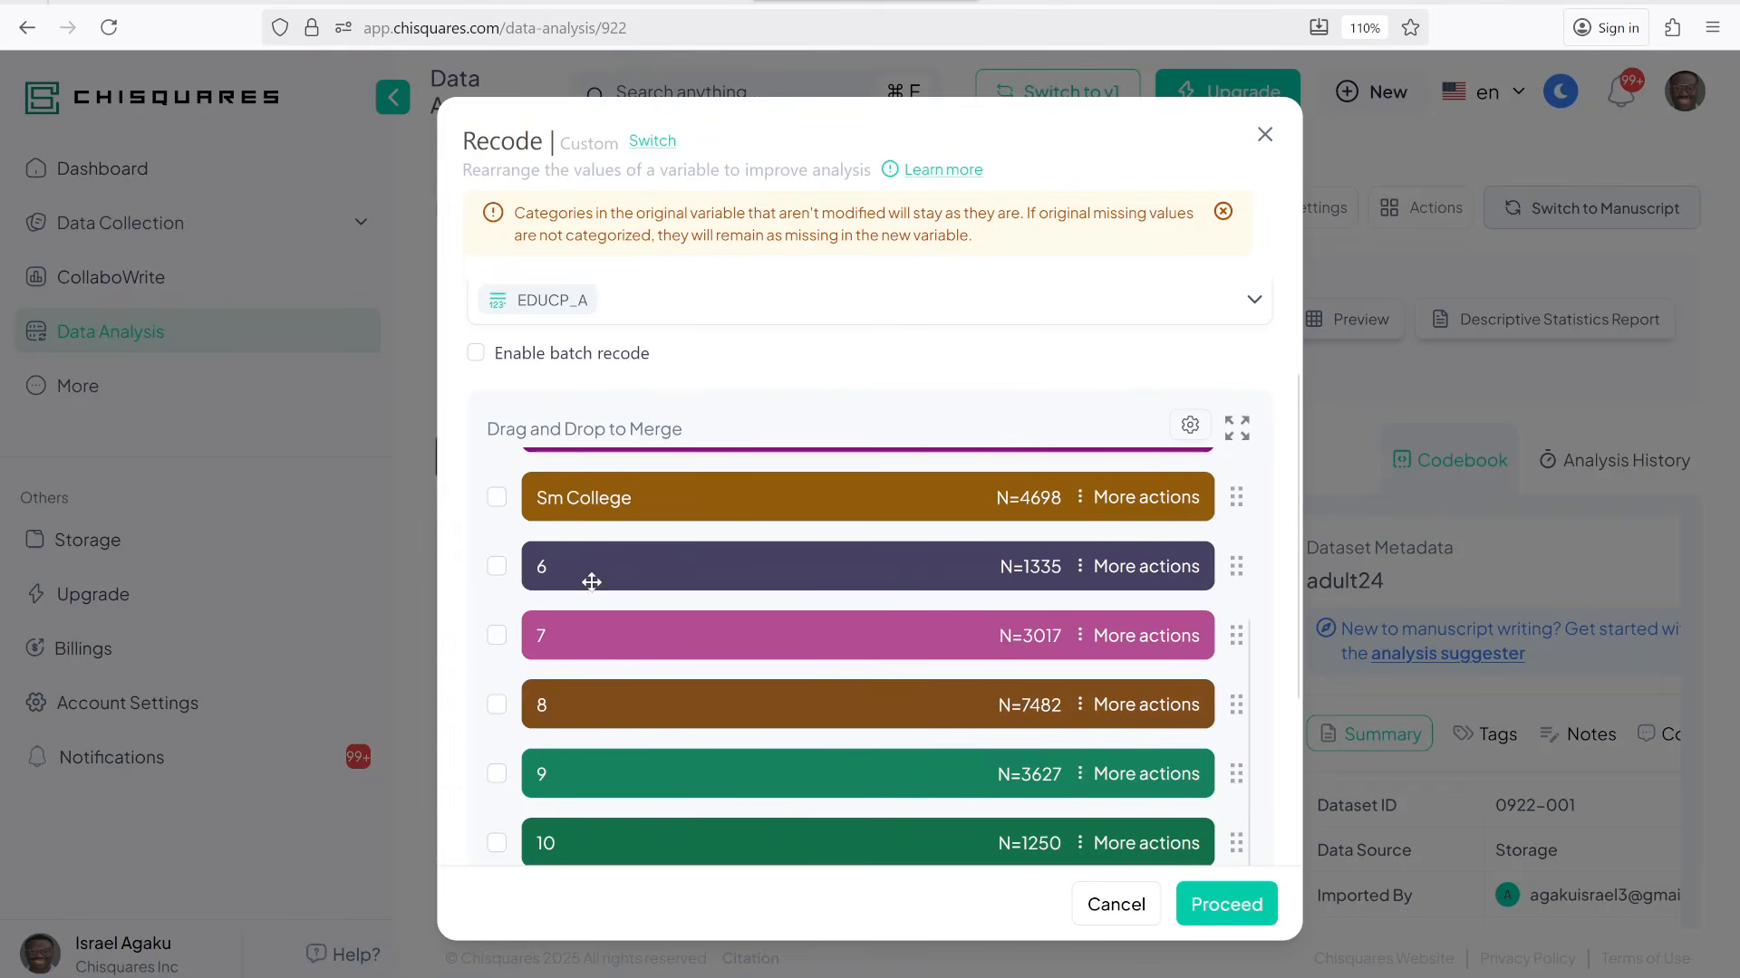
{"action": "left_click_drag", "start_coordinate": [590, 582], "coordinate": [592, 621]}
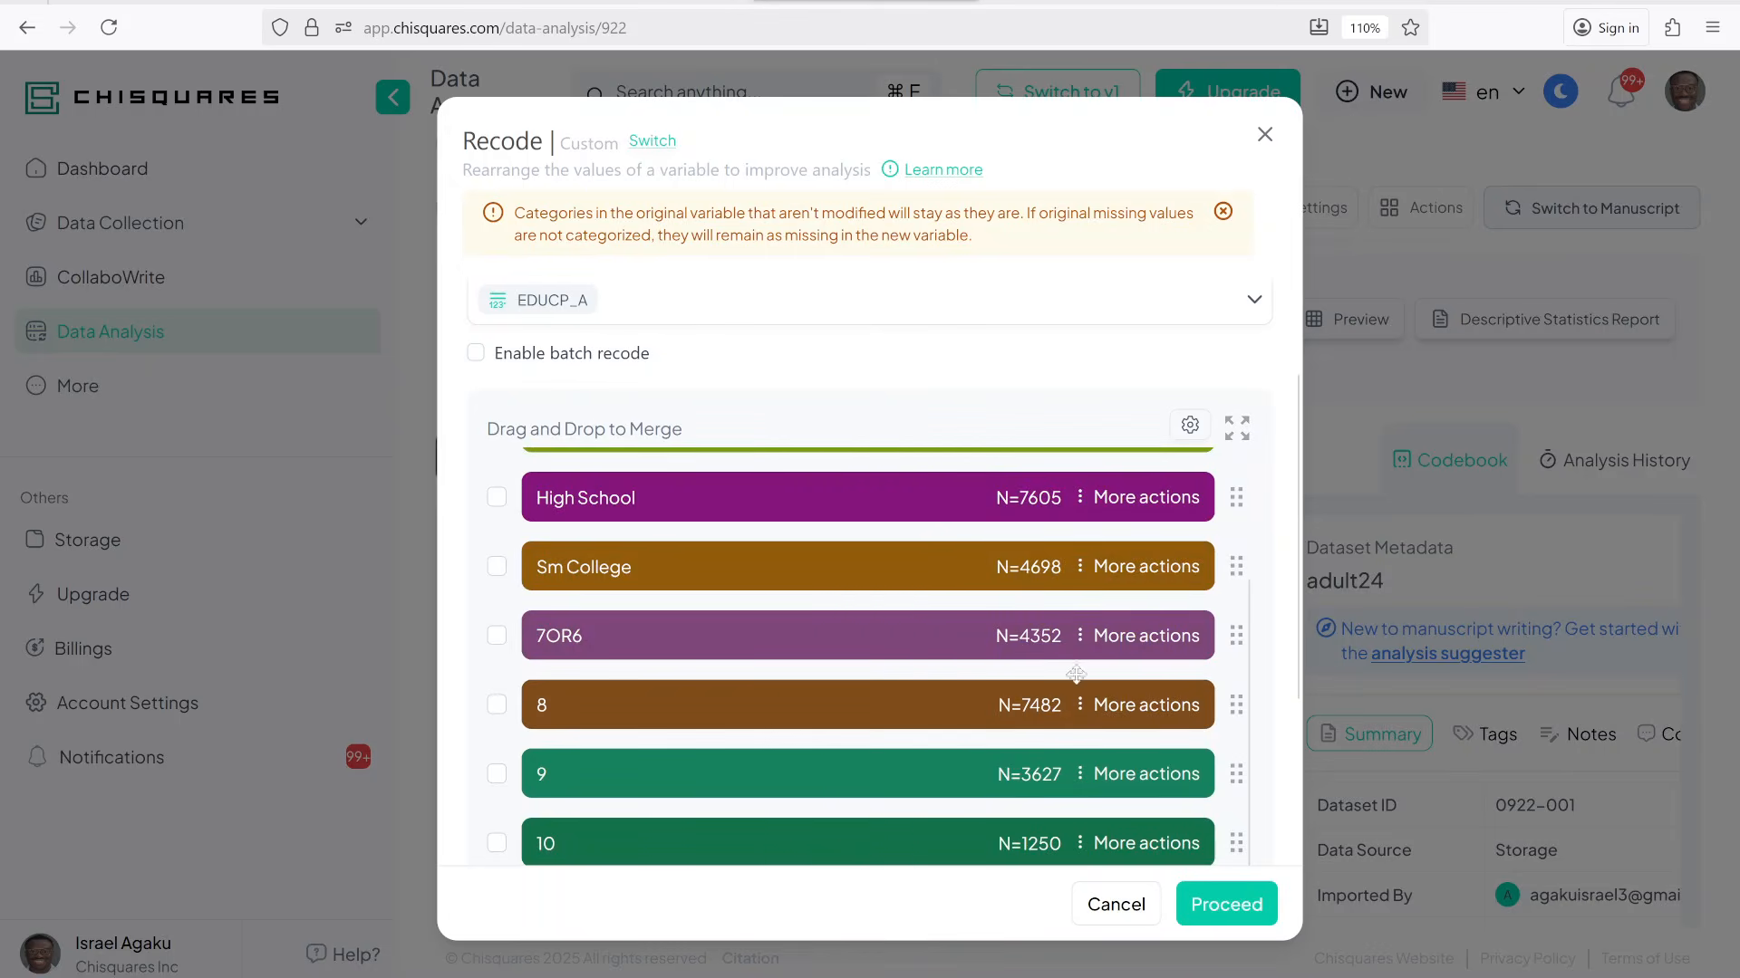
Relabel the merged 6 and 7 category of EDUCP_A as AssociateDeg
{"action": "left_click", "coordinate": [1147, 645]}
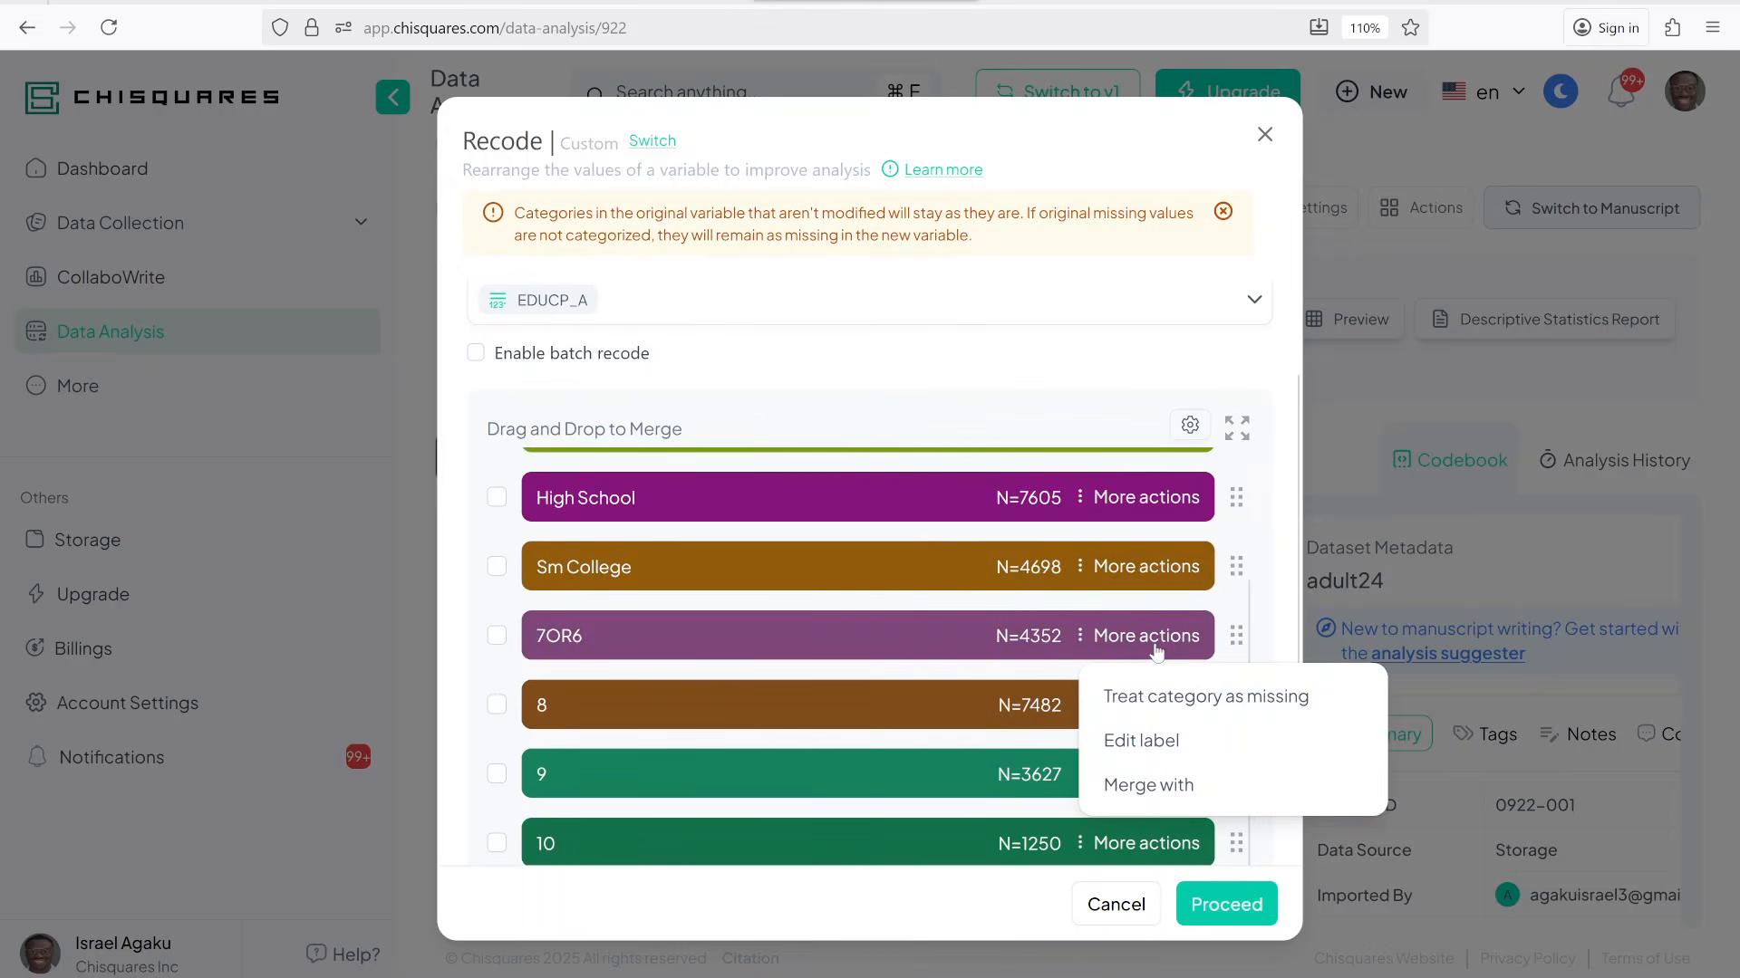
{"action": "left_click", "coordinate": [1156, 745]}
{"action": "key", "text": "ctrl+a"}
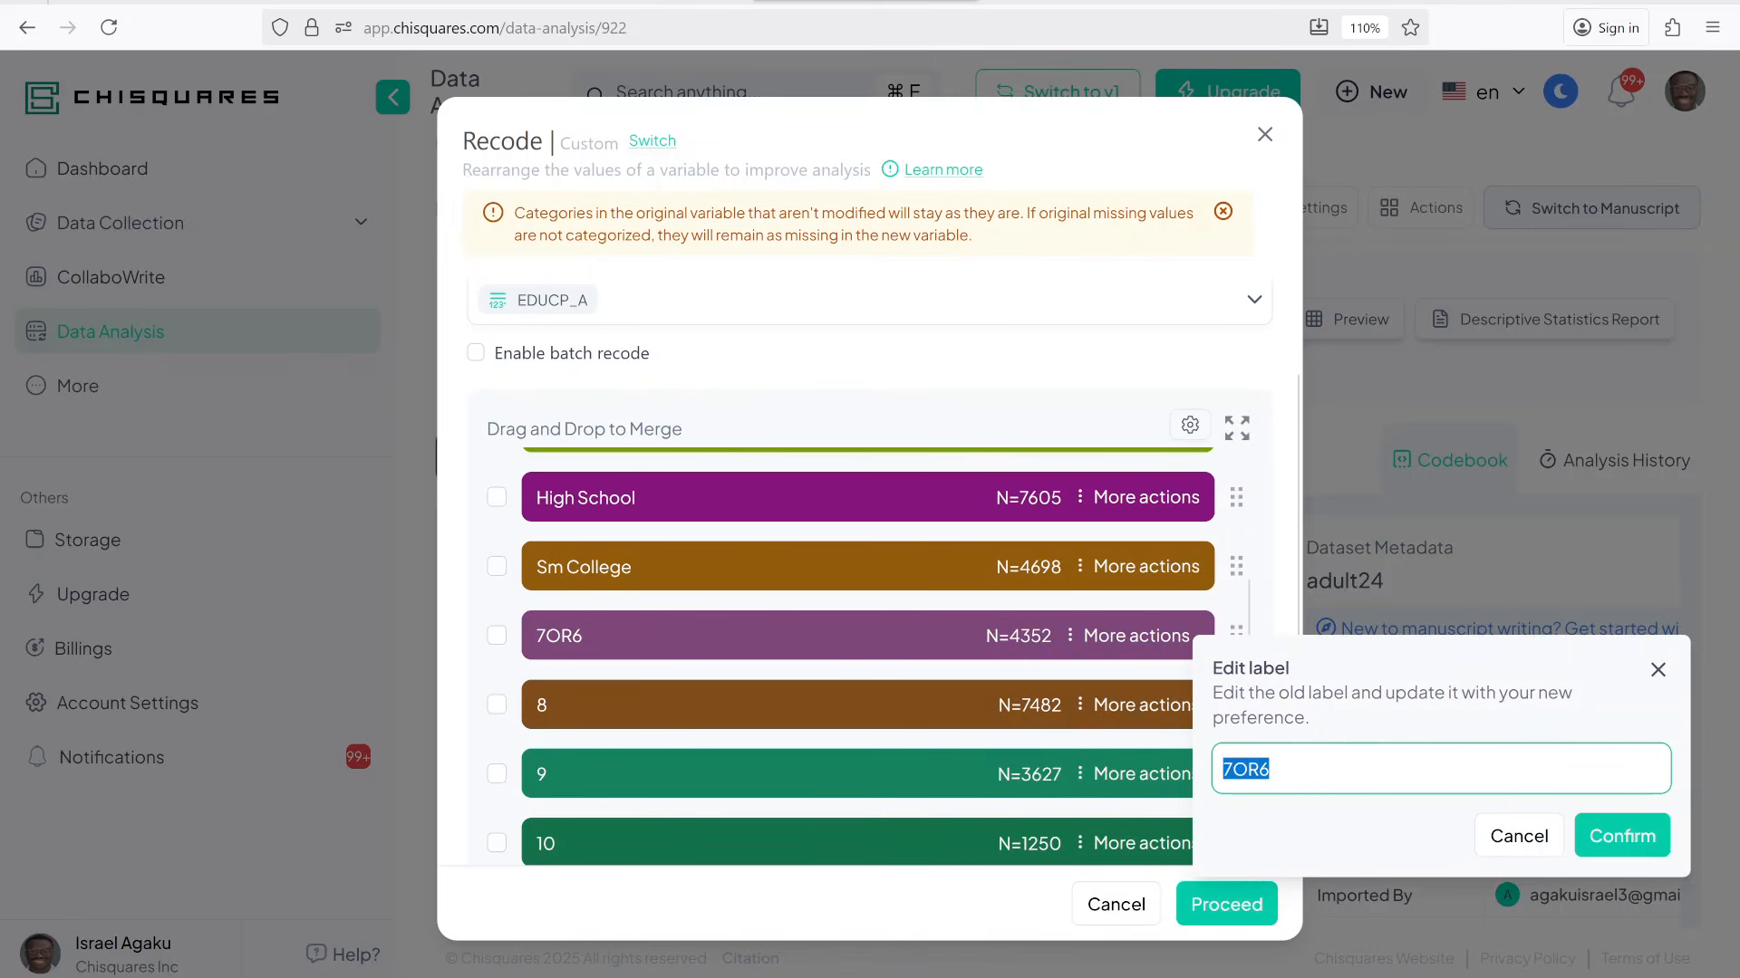
{"action": "type", "text": "Associa"}
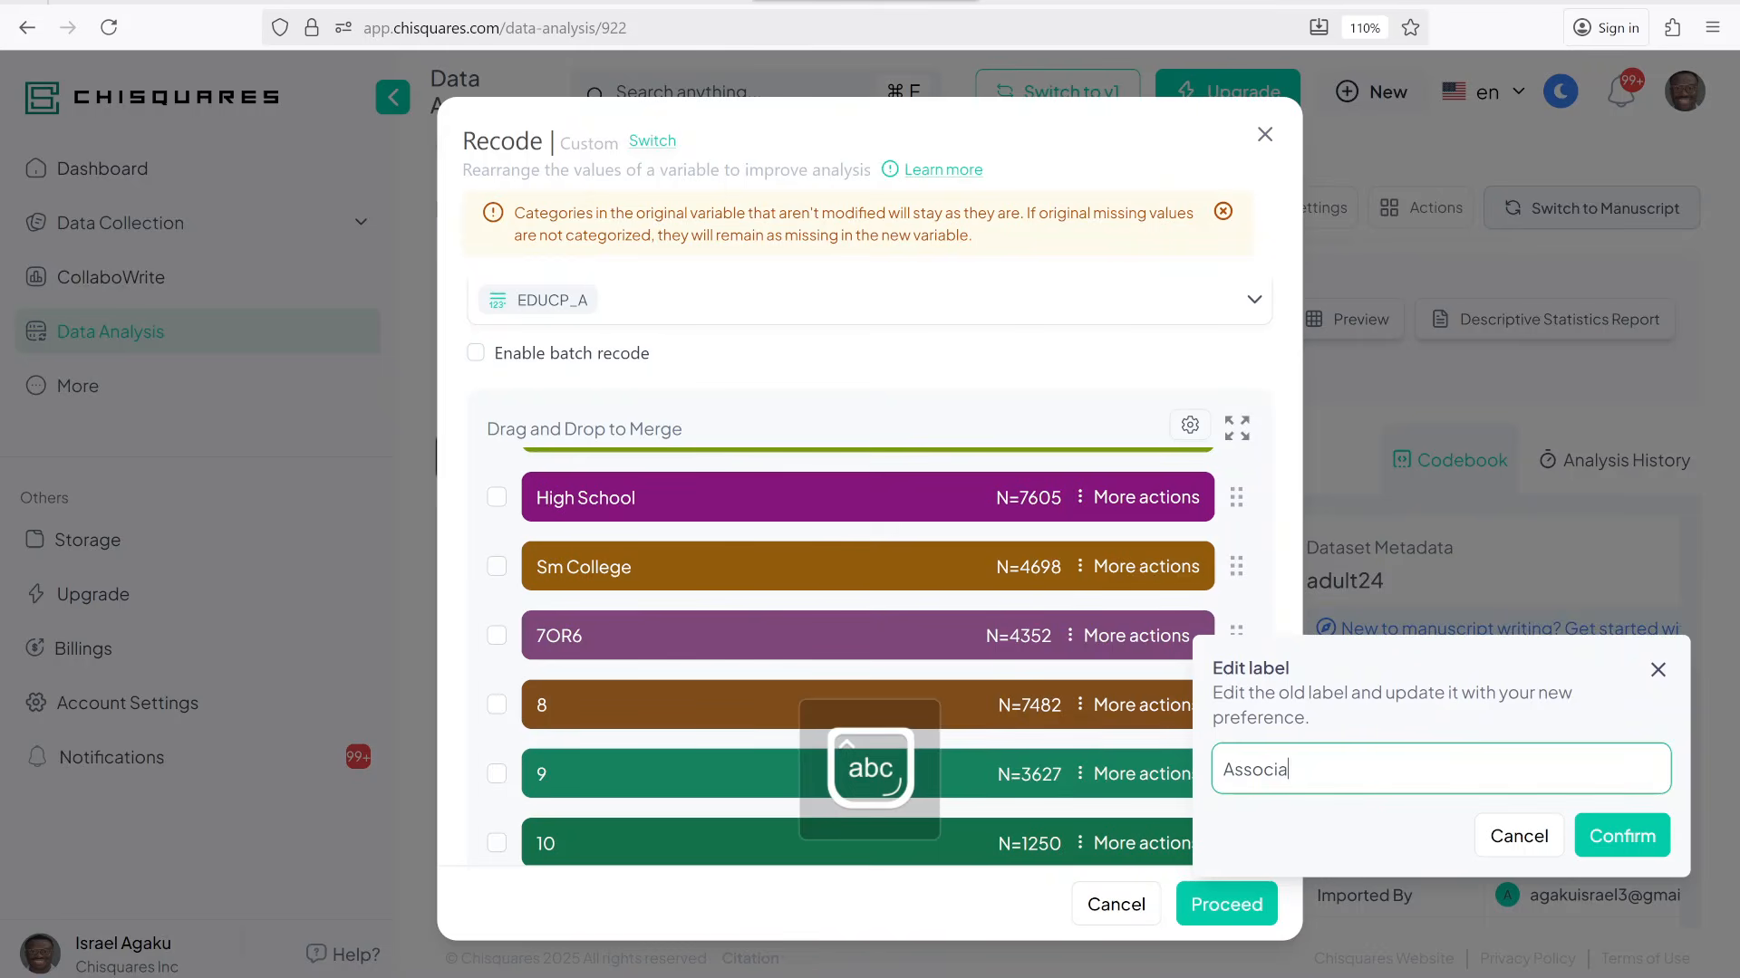
{"action": "type", "text": "teDeg"}
{"action": "left_click", "coordinate": [1622, 836]}
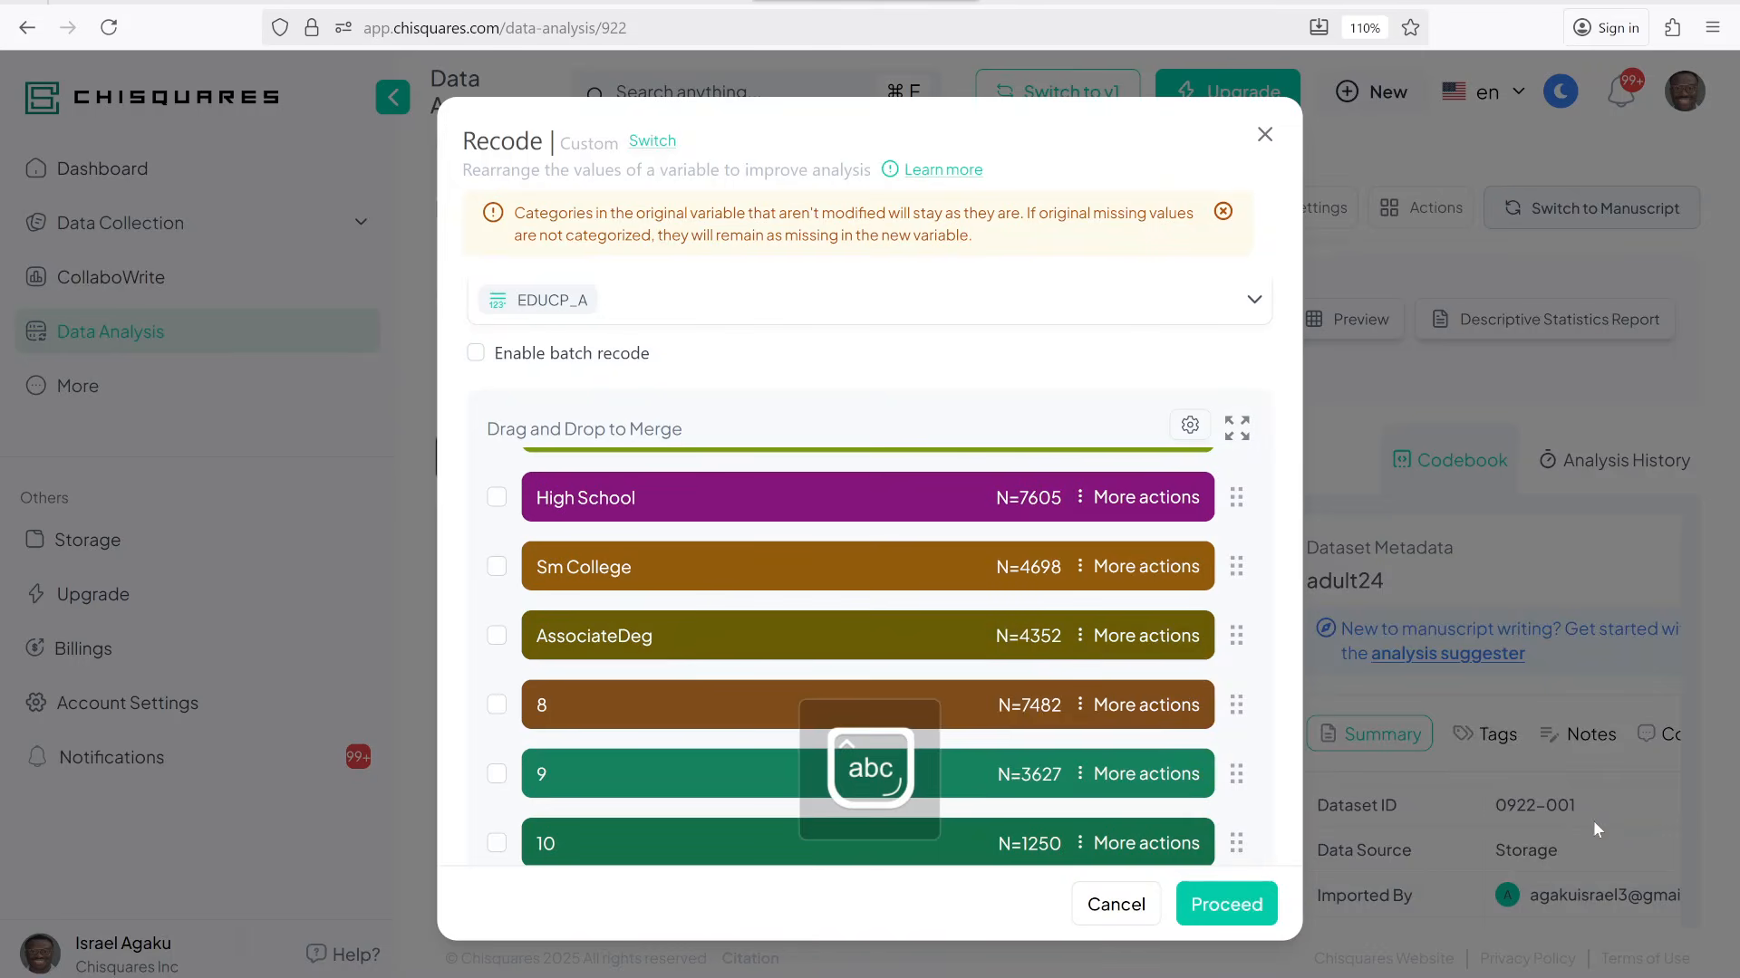
Relabel category 8 of EDUCP_A as Bachelor
{"action": "scroll", "coordinate": [756, 820], "scroll_direction": "down", "scroll_amount": 1}
{"action": "scroll", "coordinate": [755, 820], "scroll_direction": "down", "scroll_amount": 1}
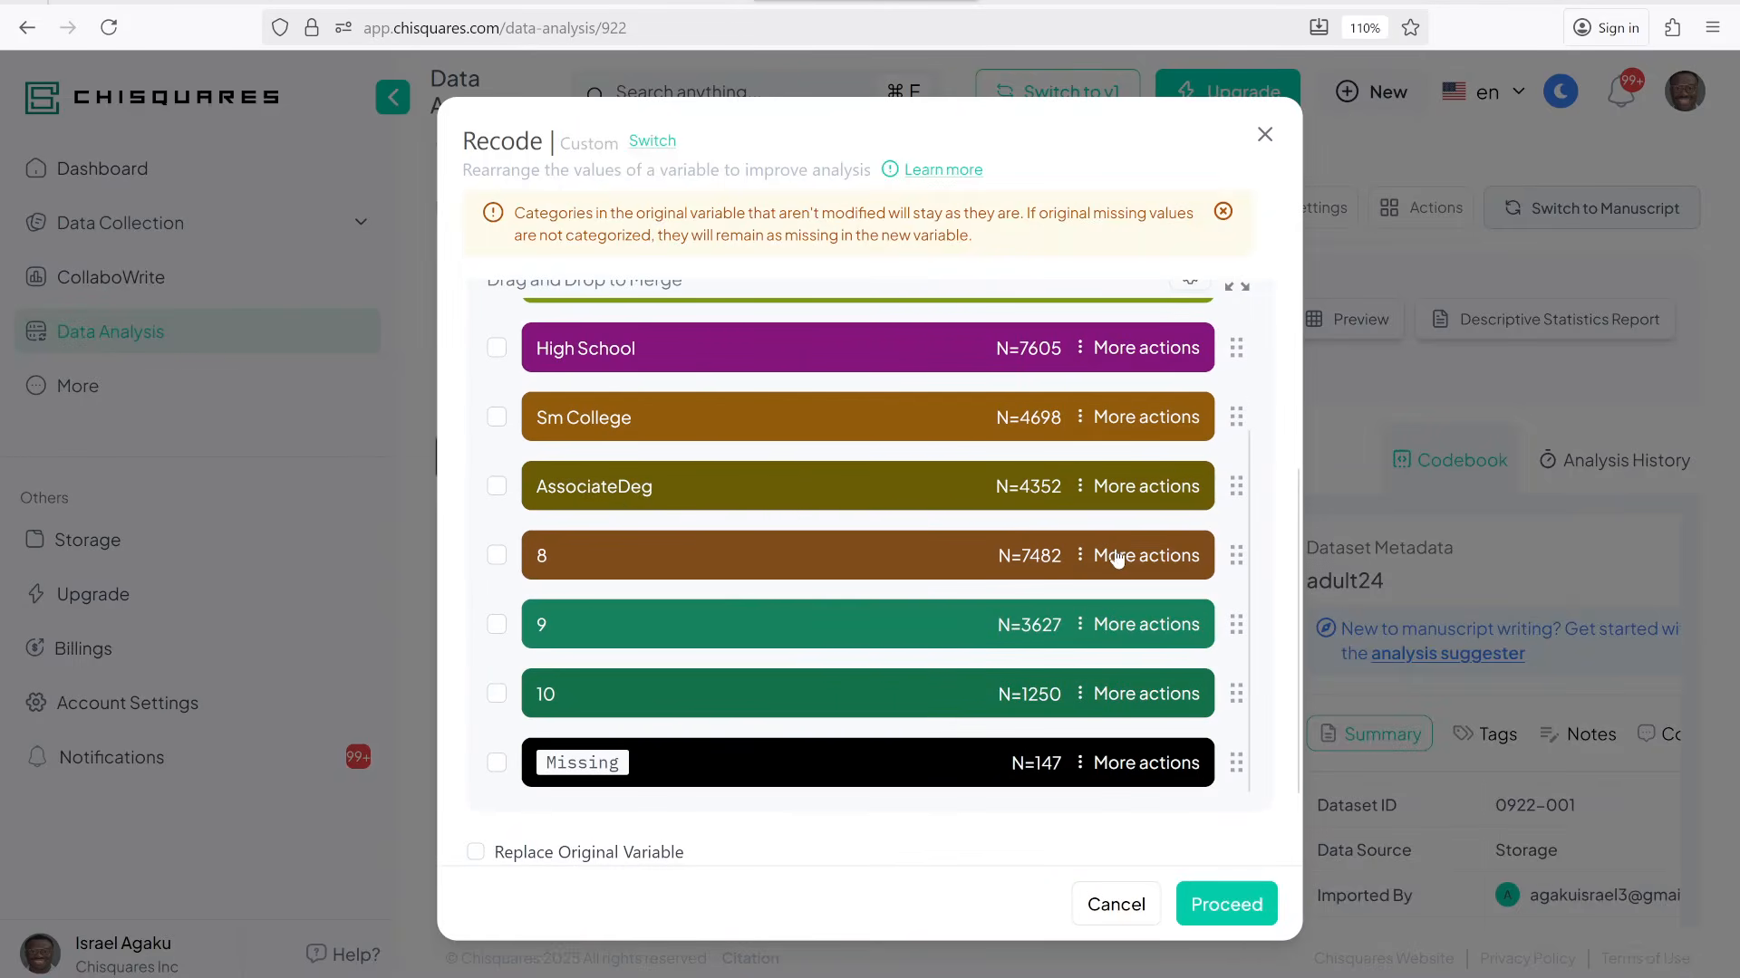
{"action": "left_click", "coordinate": [1146, 555]}
{"action": "left_click", "coordinate": [1149, 664]}
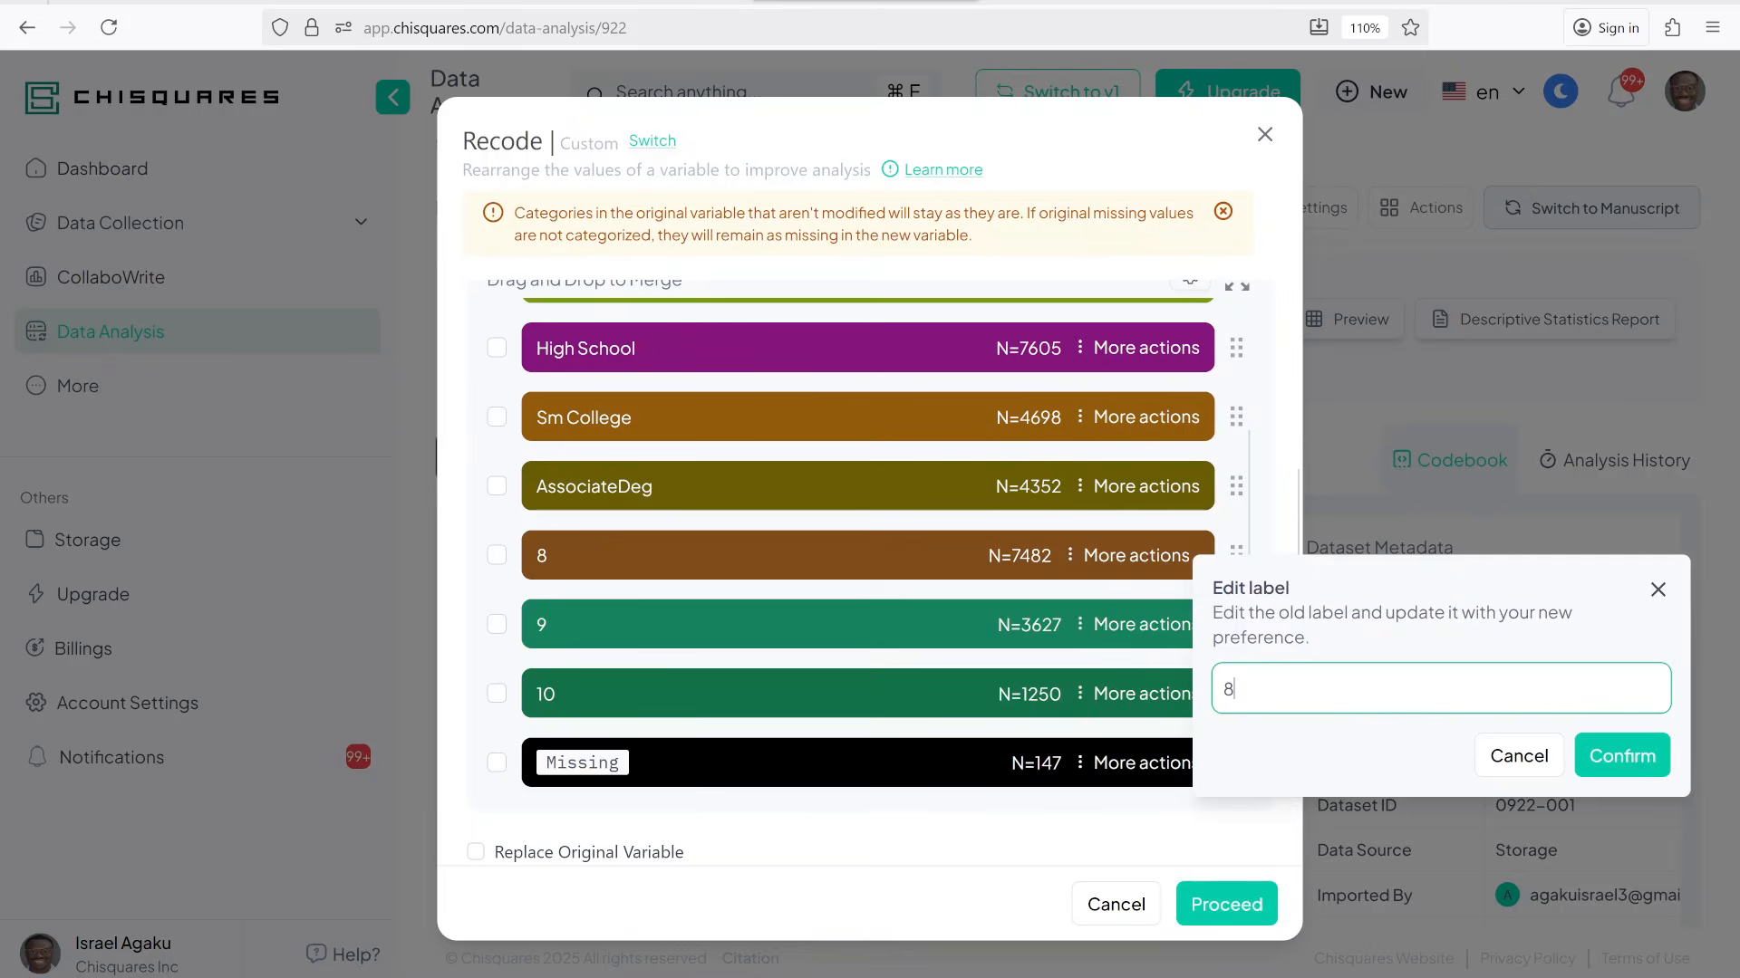
{"action": "key", "text": "Caps_Lock"}
{"action": "type", "text": "B"}
{"action": "key", "text": "Caps_Lock"}
{"action": "type", "text": "ac"}
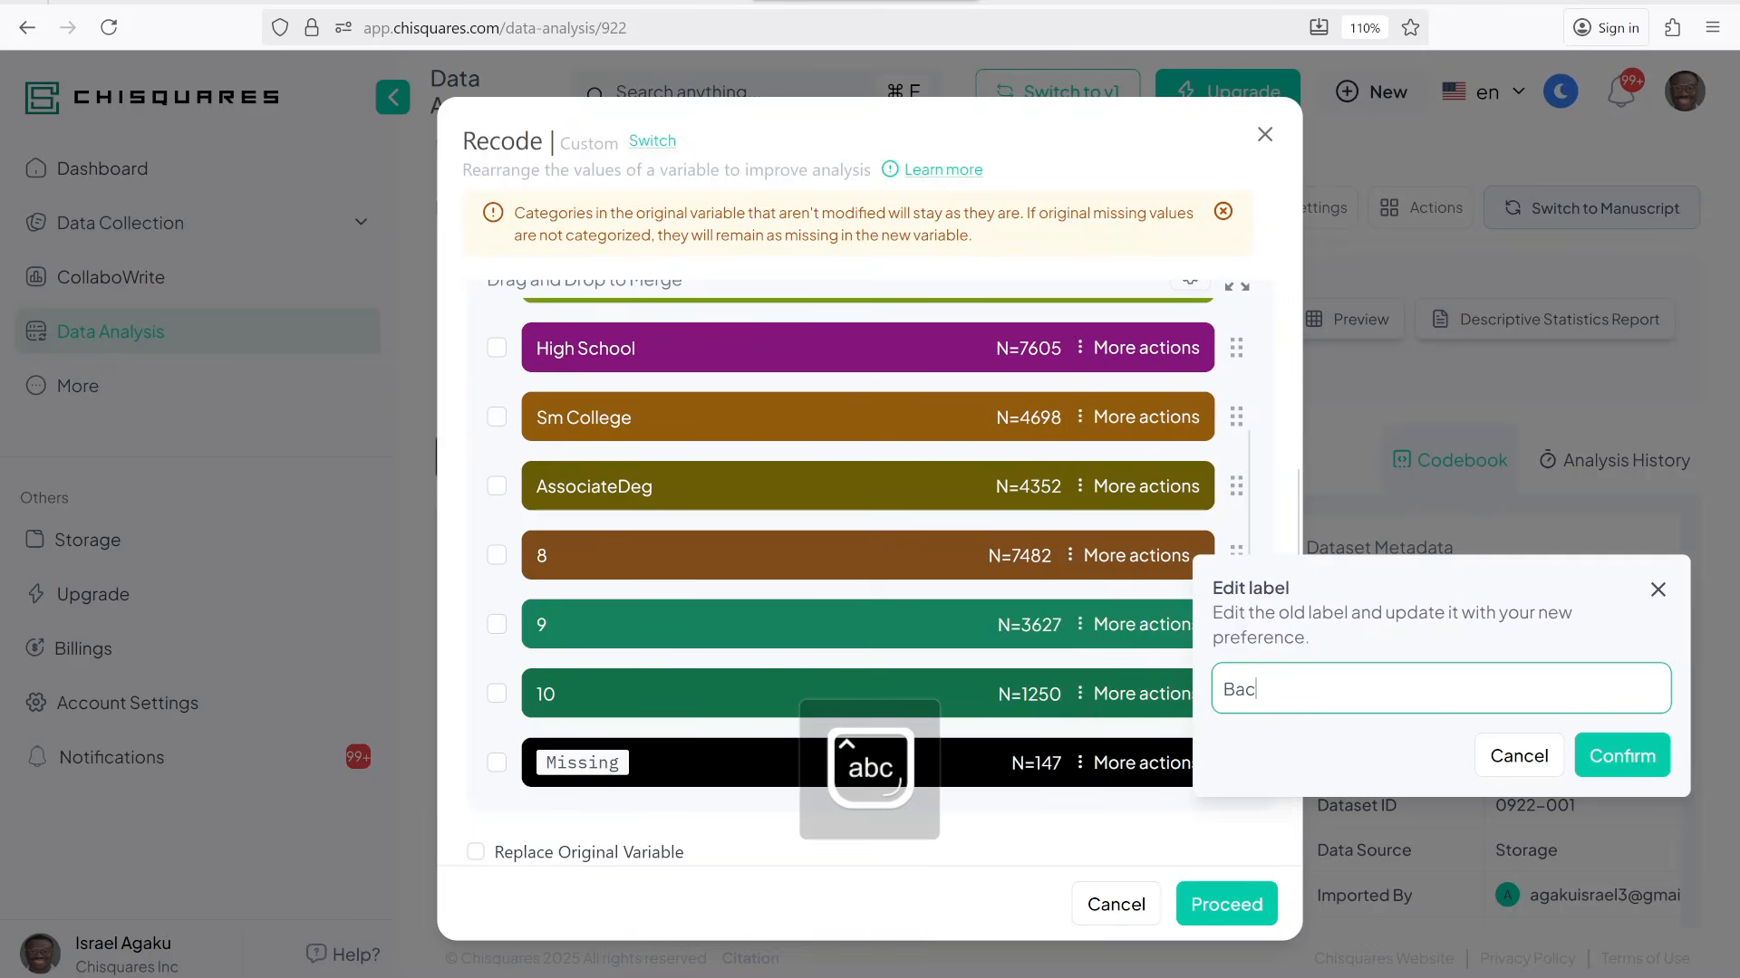
{"action": "type", "text": "helor"}
{"action": "left_click", "coordinate": [1613, 761]}
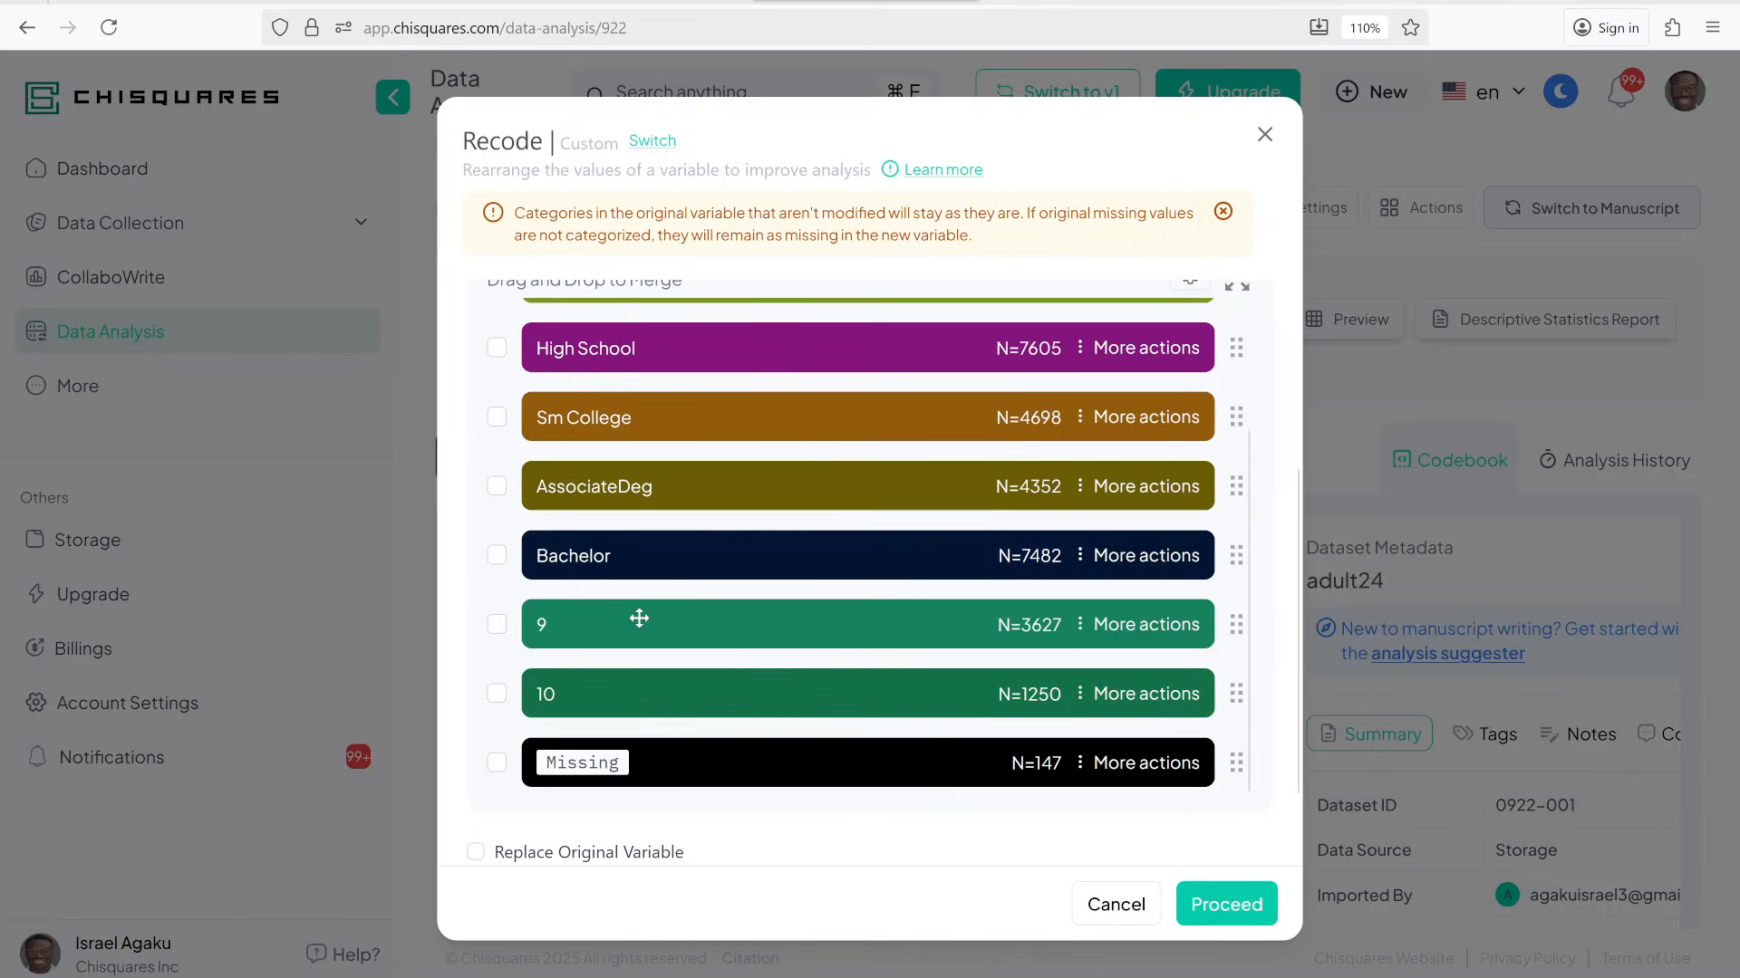
Merge categories 9 and 10 of EDUCP_A and relabel the combined category as Graduate
{"action": "left_click_drag", "start_coordinate": [638, 621], "coordinate": [636, 694]}
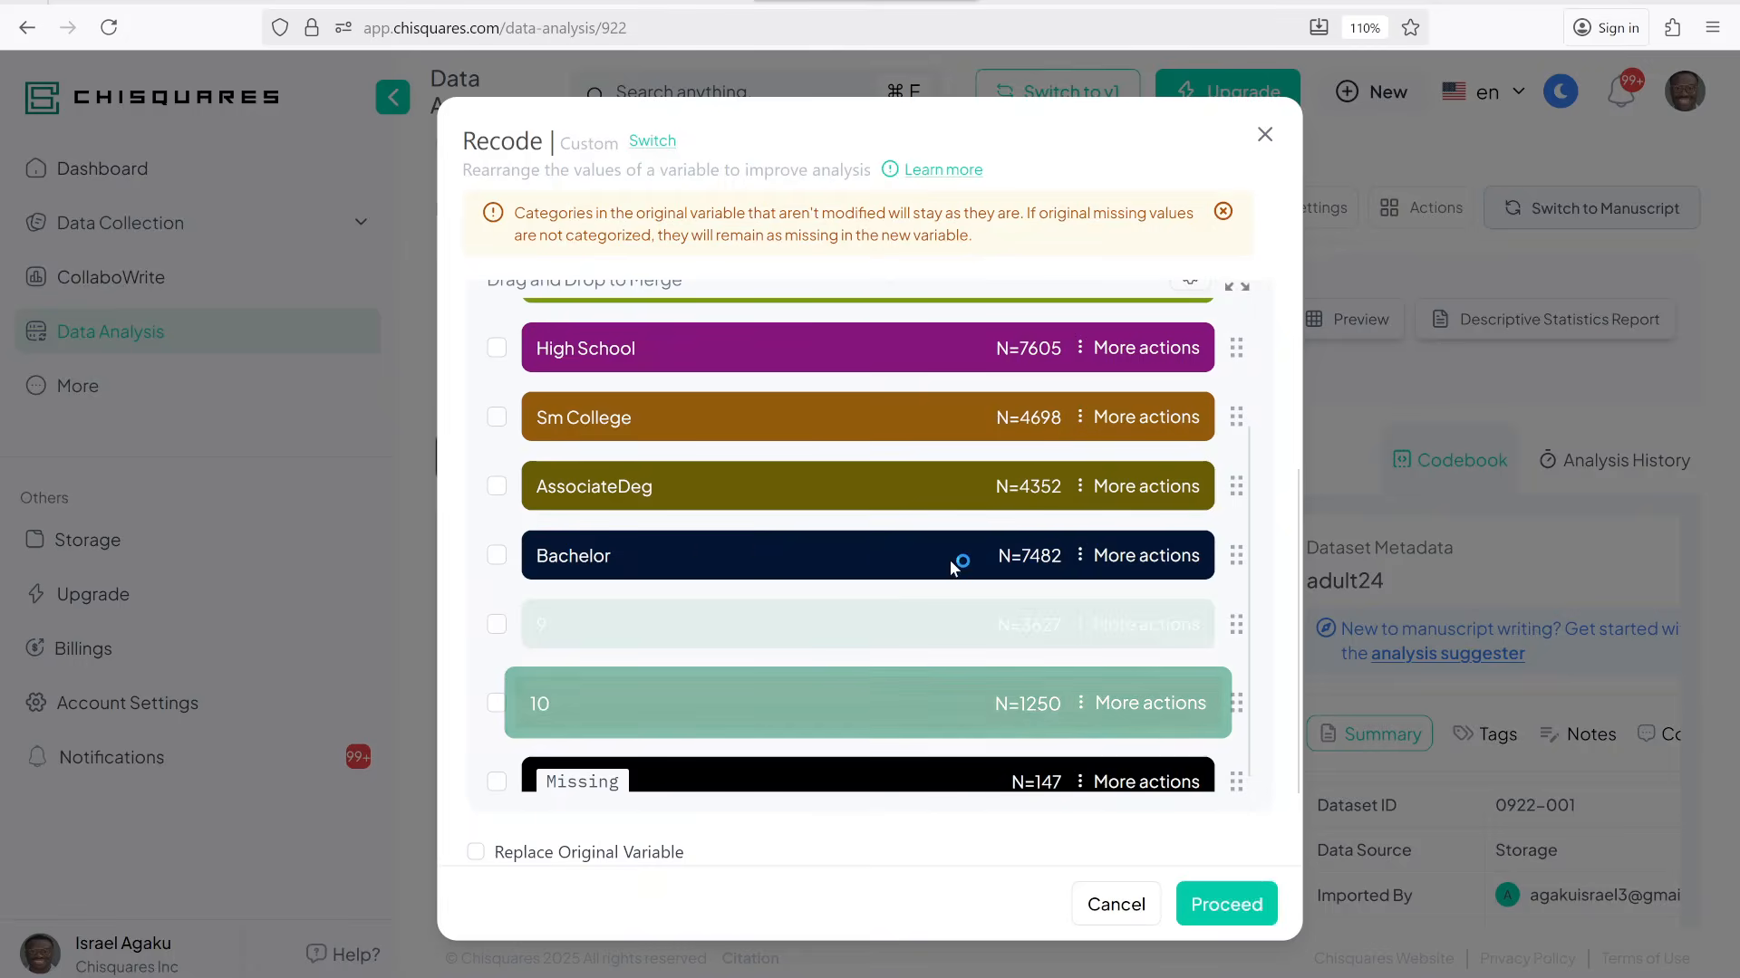
{"action": "left_click", "coordinate": [1159, 694]}
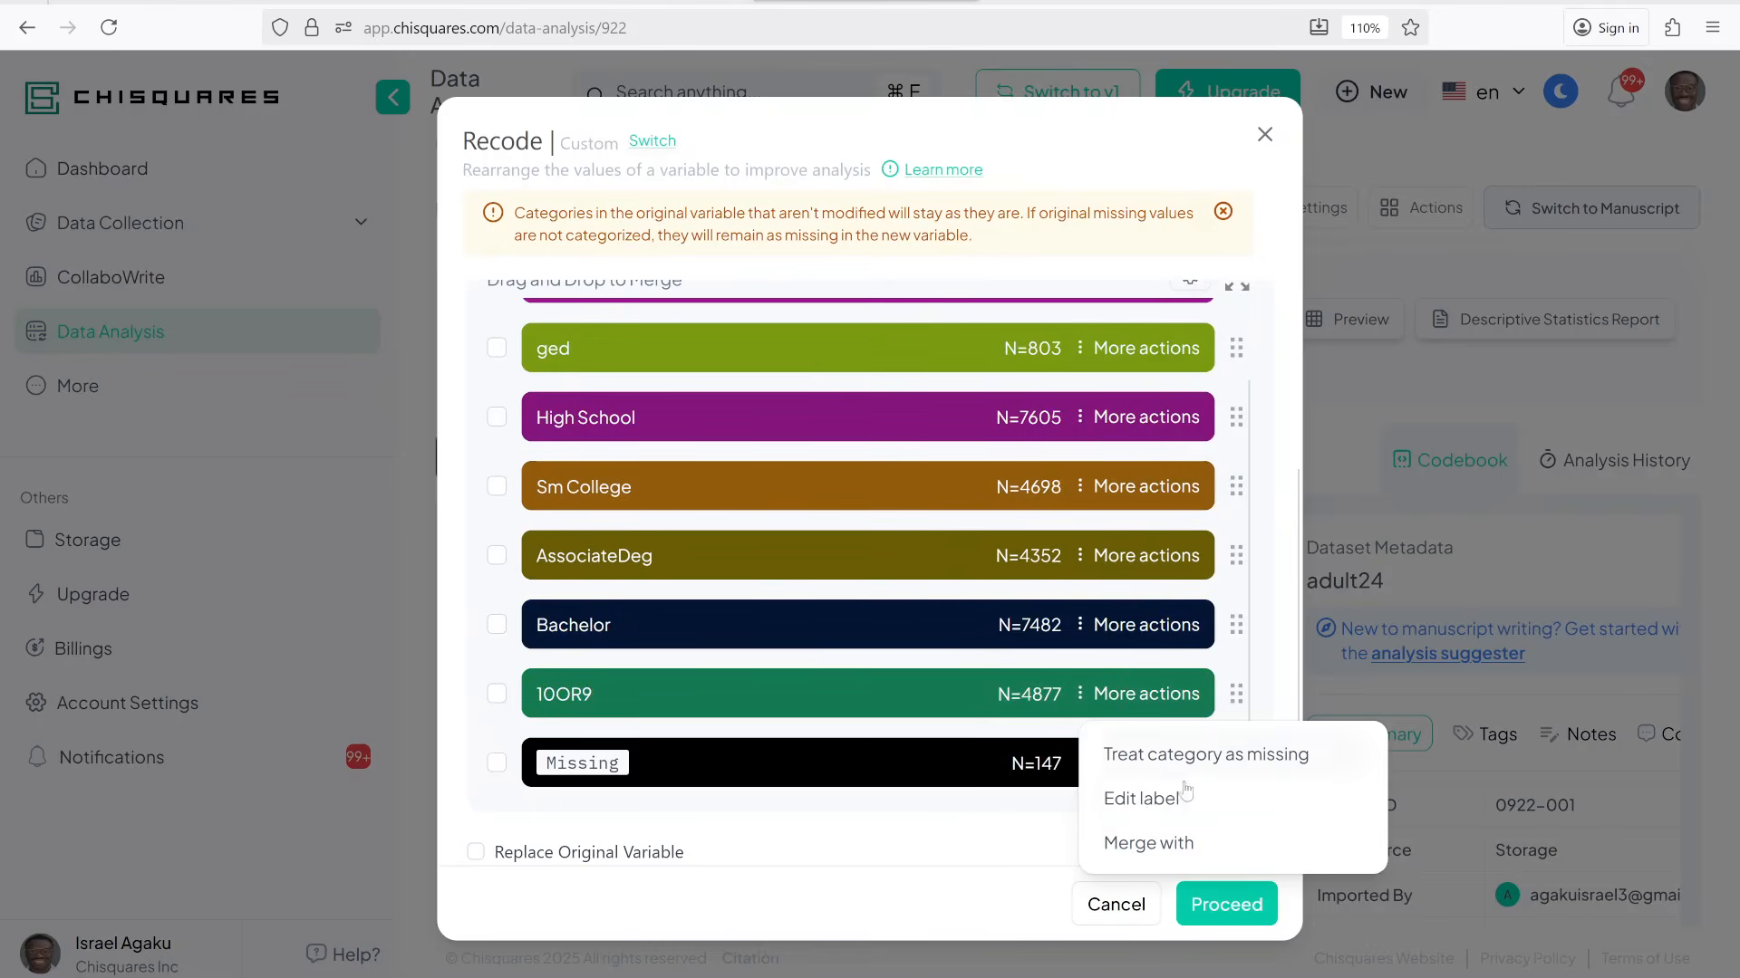
{"action": "left_click", "coordinate": [1168, 799]}
{"action": "key", "text": "ctrl+a"}
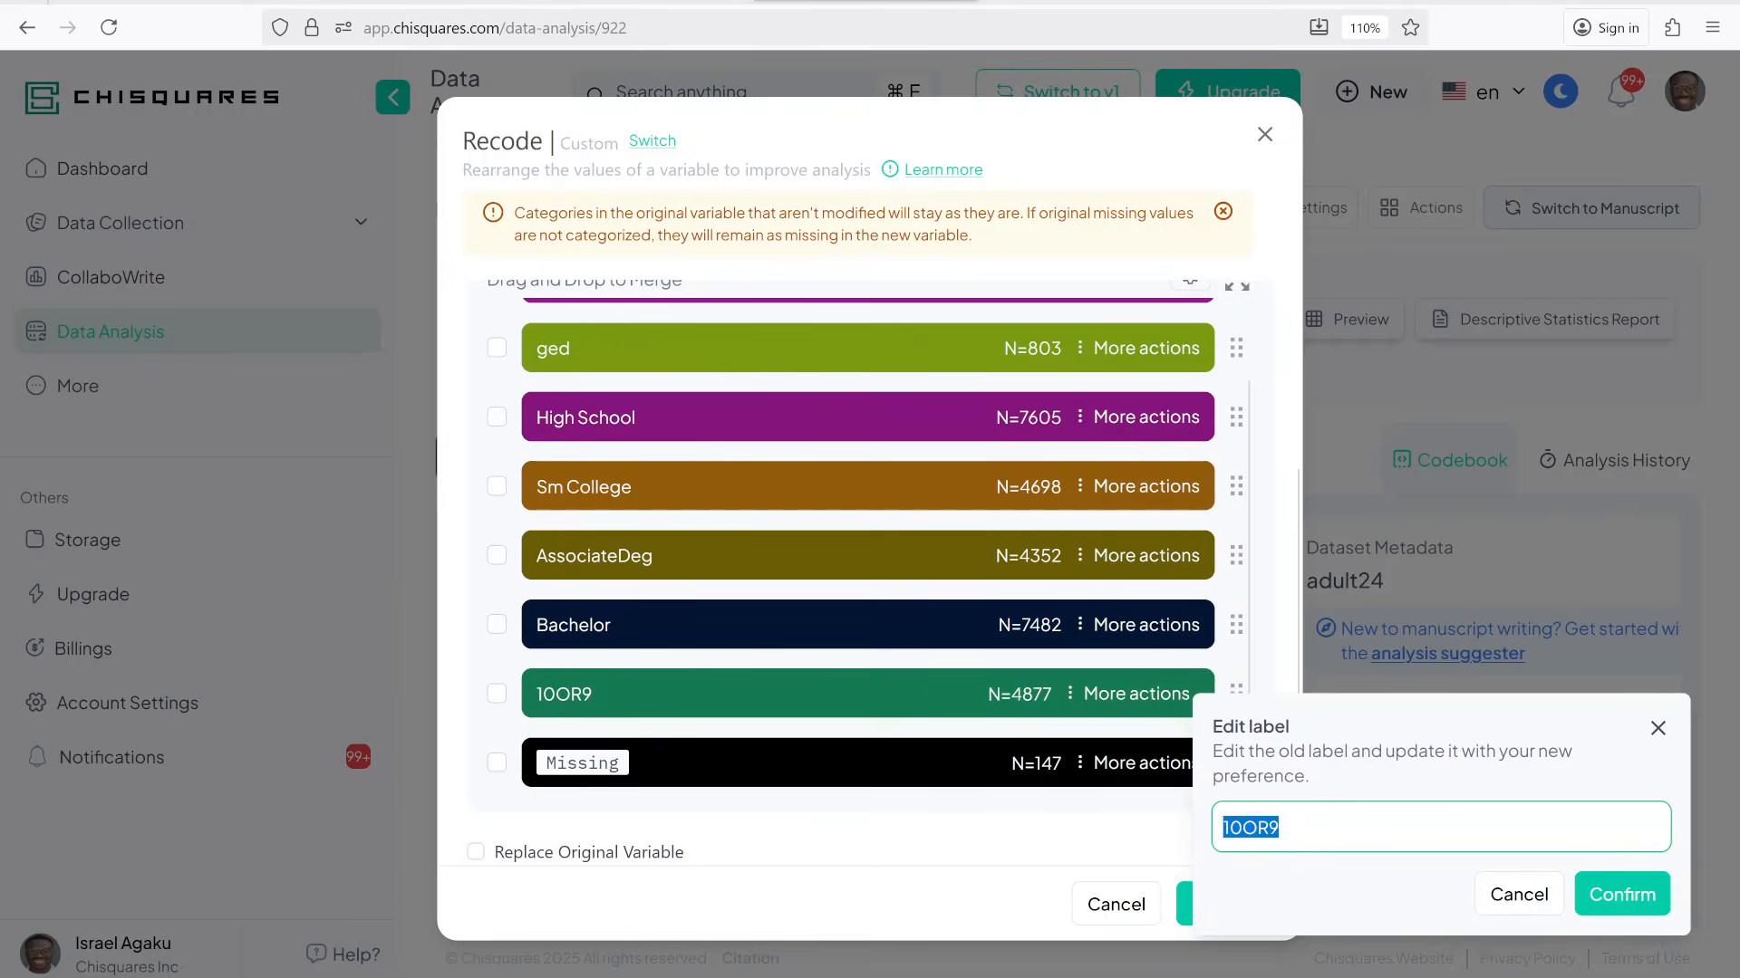
{"action": "key", "text": "BackSpace"}
{"action": "key", "text": "Caps_Lock"}
{"action": "type", "text": "G"}
{"action": "key", "text": "Caps_Lock"}
{"action": "type", "text": "raduate"}
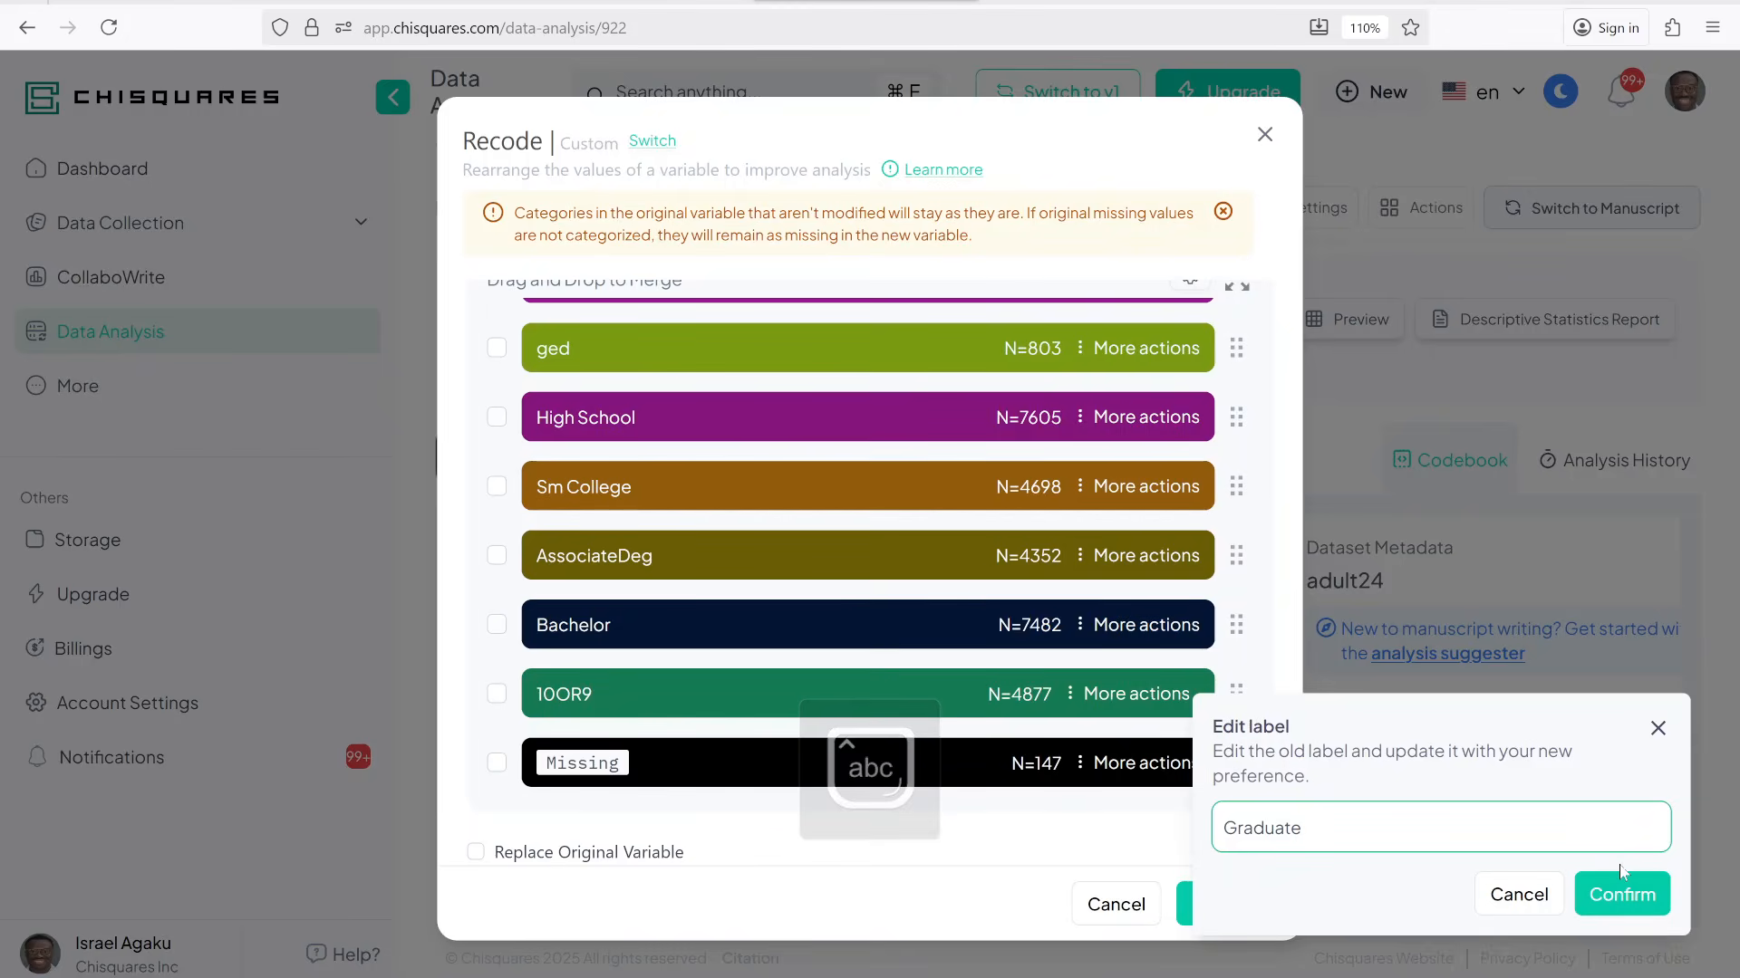
{"action": "left_click", "coordinate": [1621, 895]}
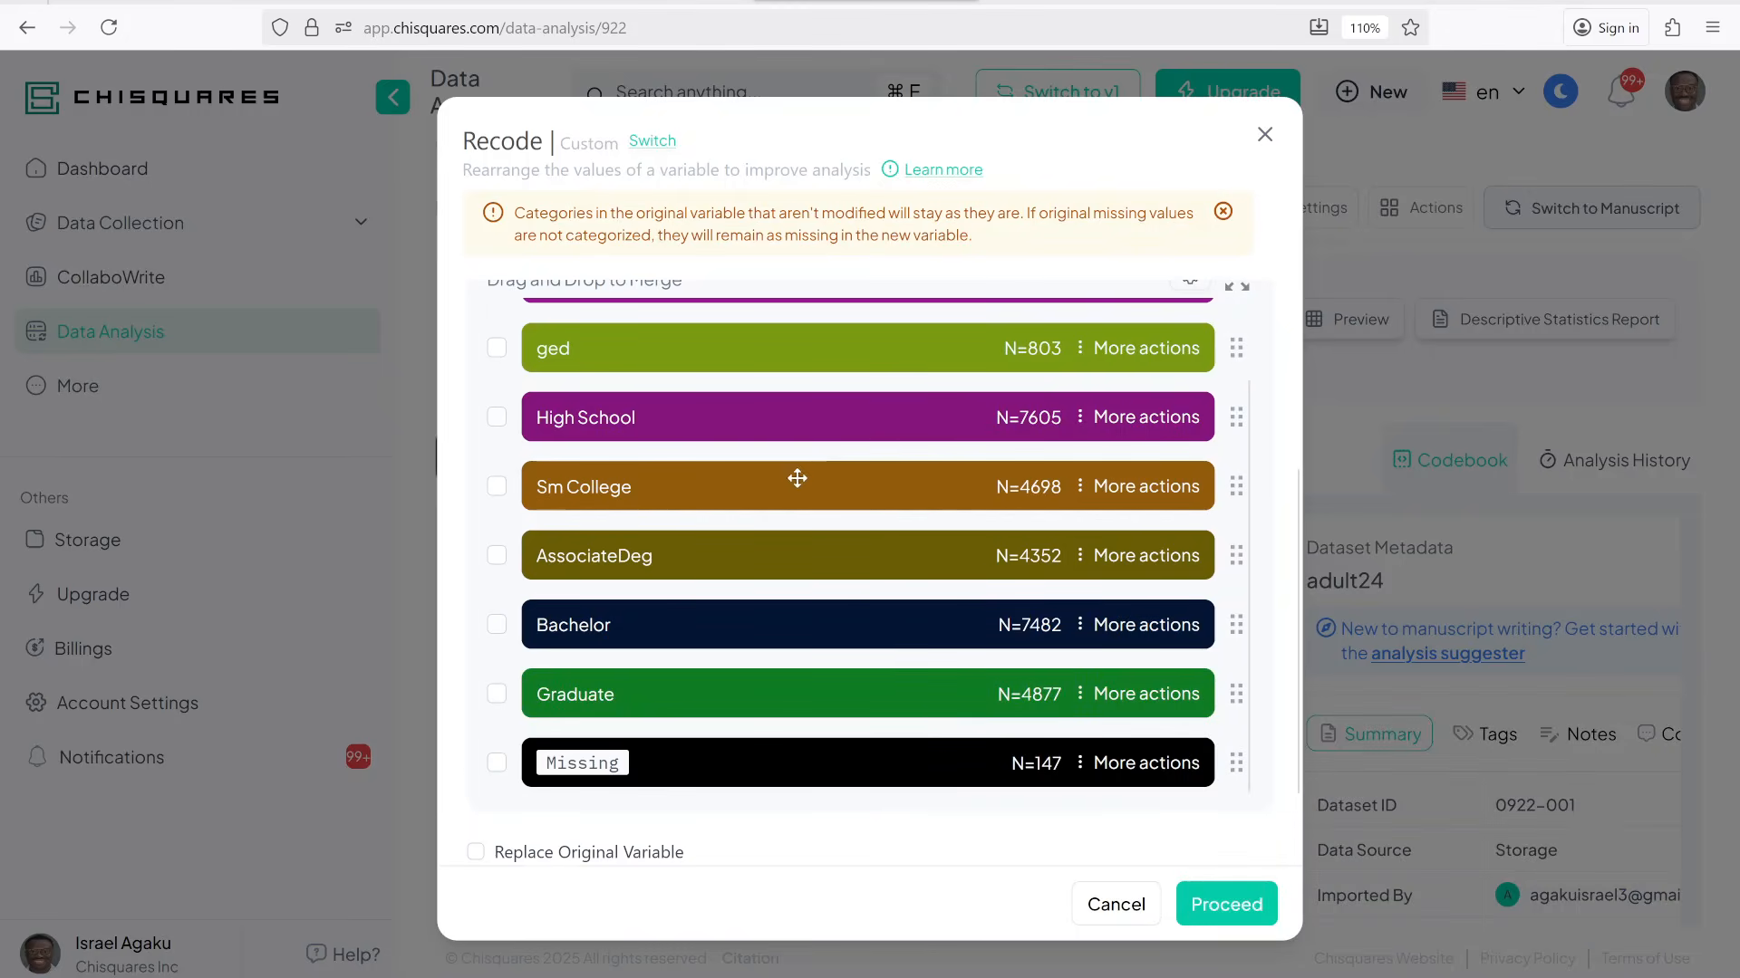
Check the new variable name in the Canva ebook, return to Chisquares, name the recoded variable educ, and run the recode
{"action": "scroll", "coordinate": [527, 712], "scroll_direction": "down", "scroll_amount": 2}
{"action": "left_click", "coordinate": [534, 817]}
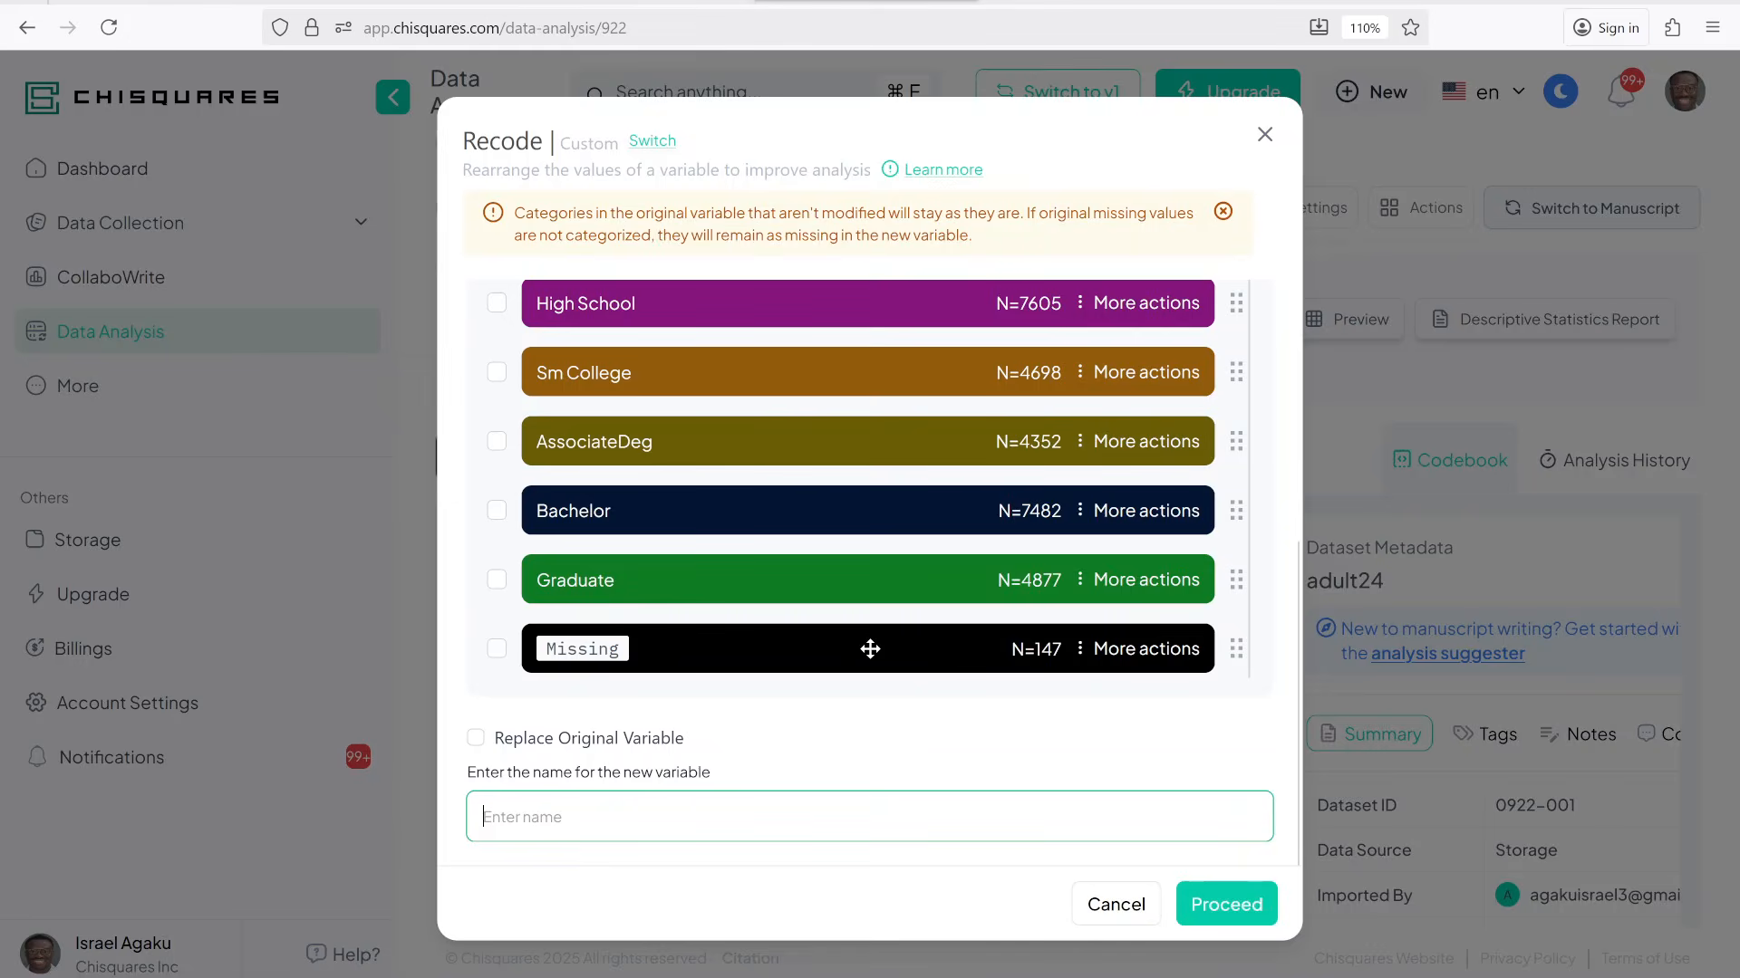
{"action": "left_click", "coordinate": [172, 2]}
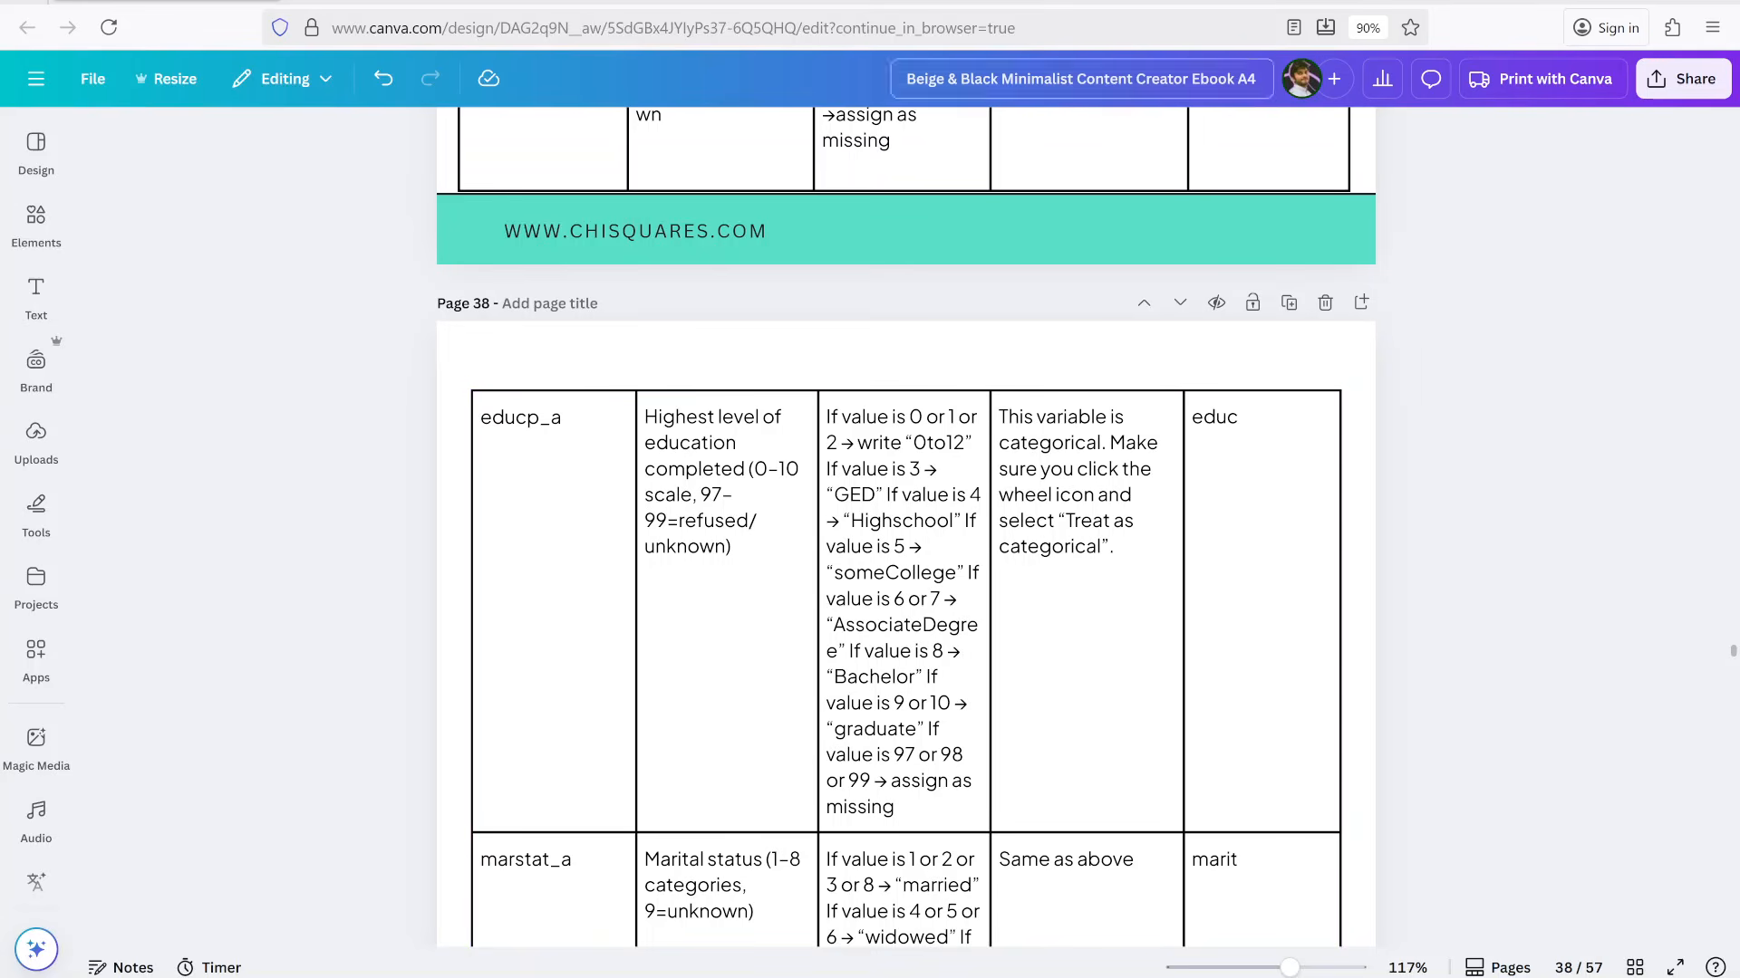
{"action": "left_click", "coordinate": [908, 2]}
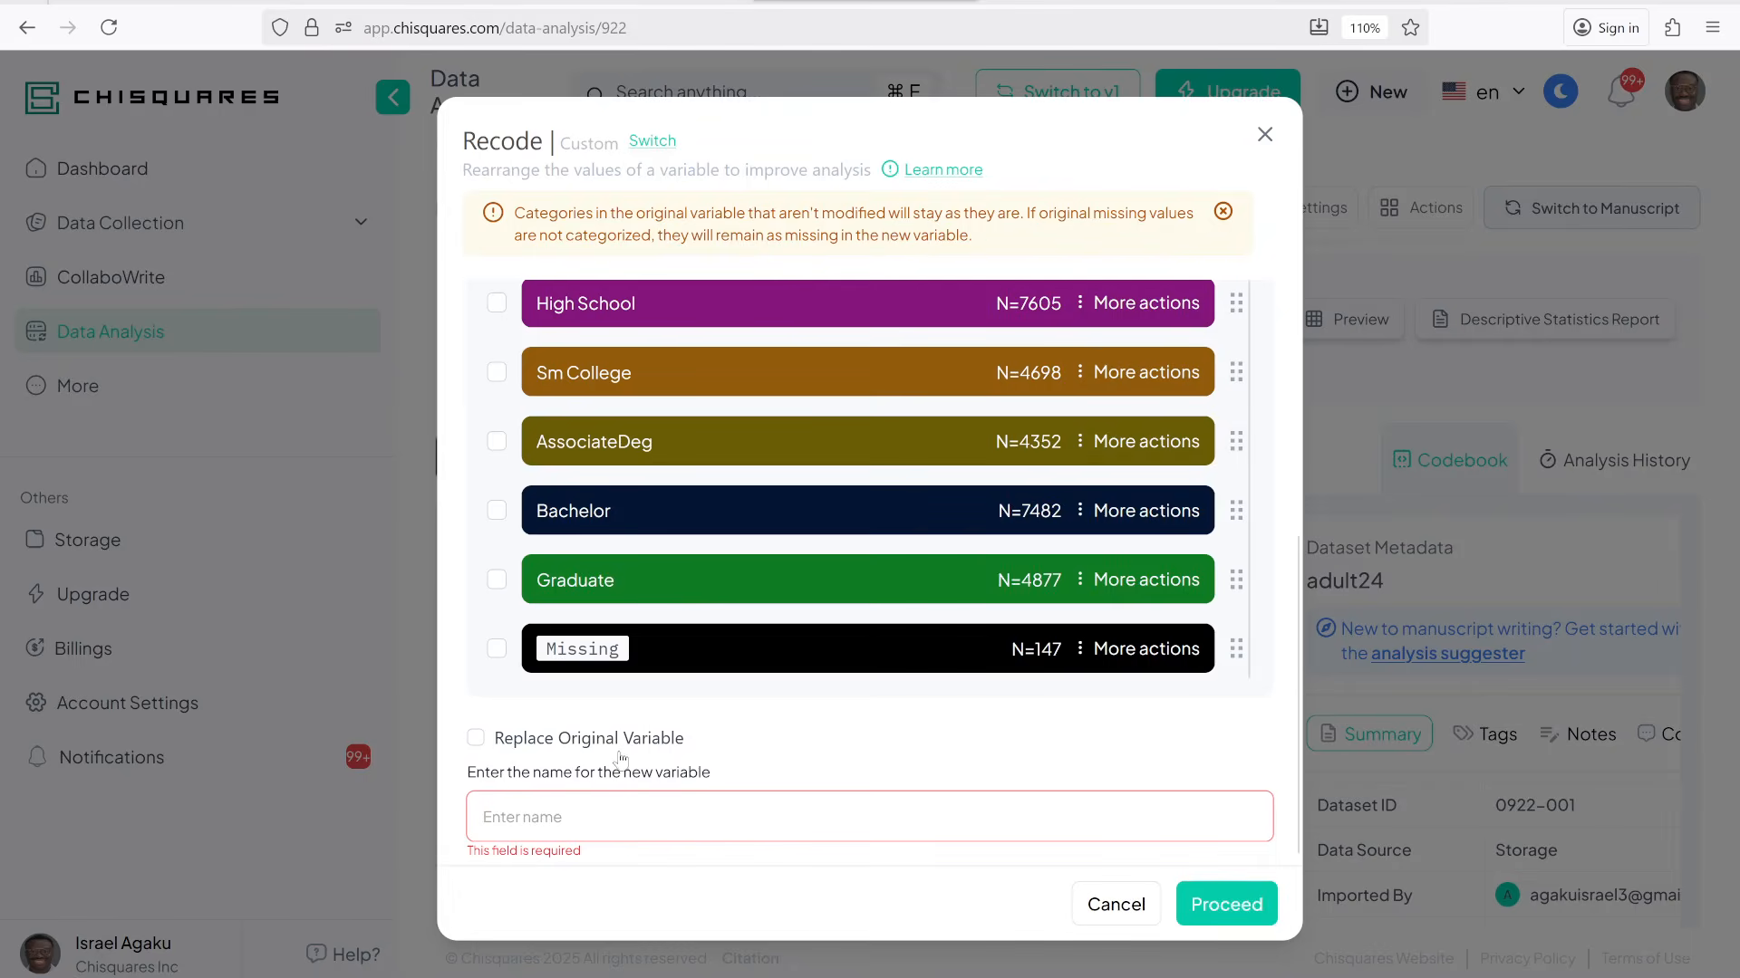
{"action": "type", "text": "educ"}
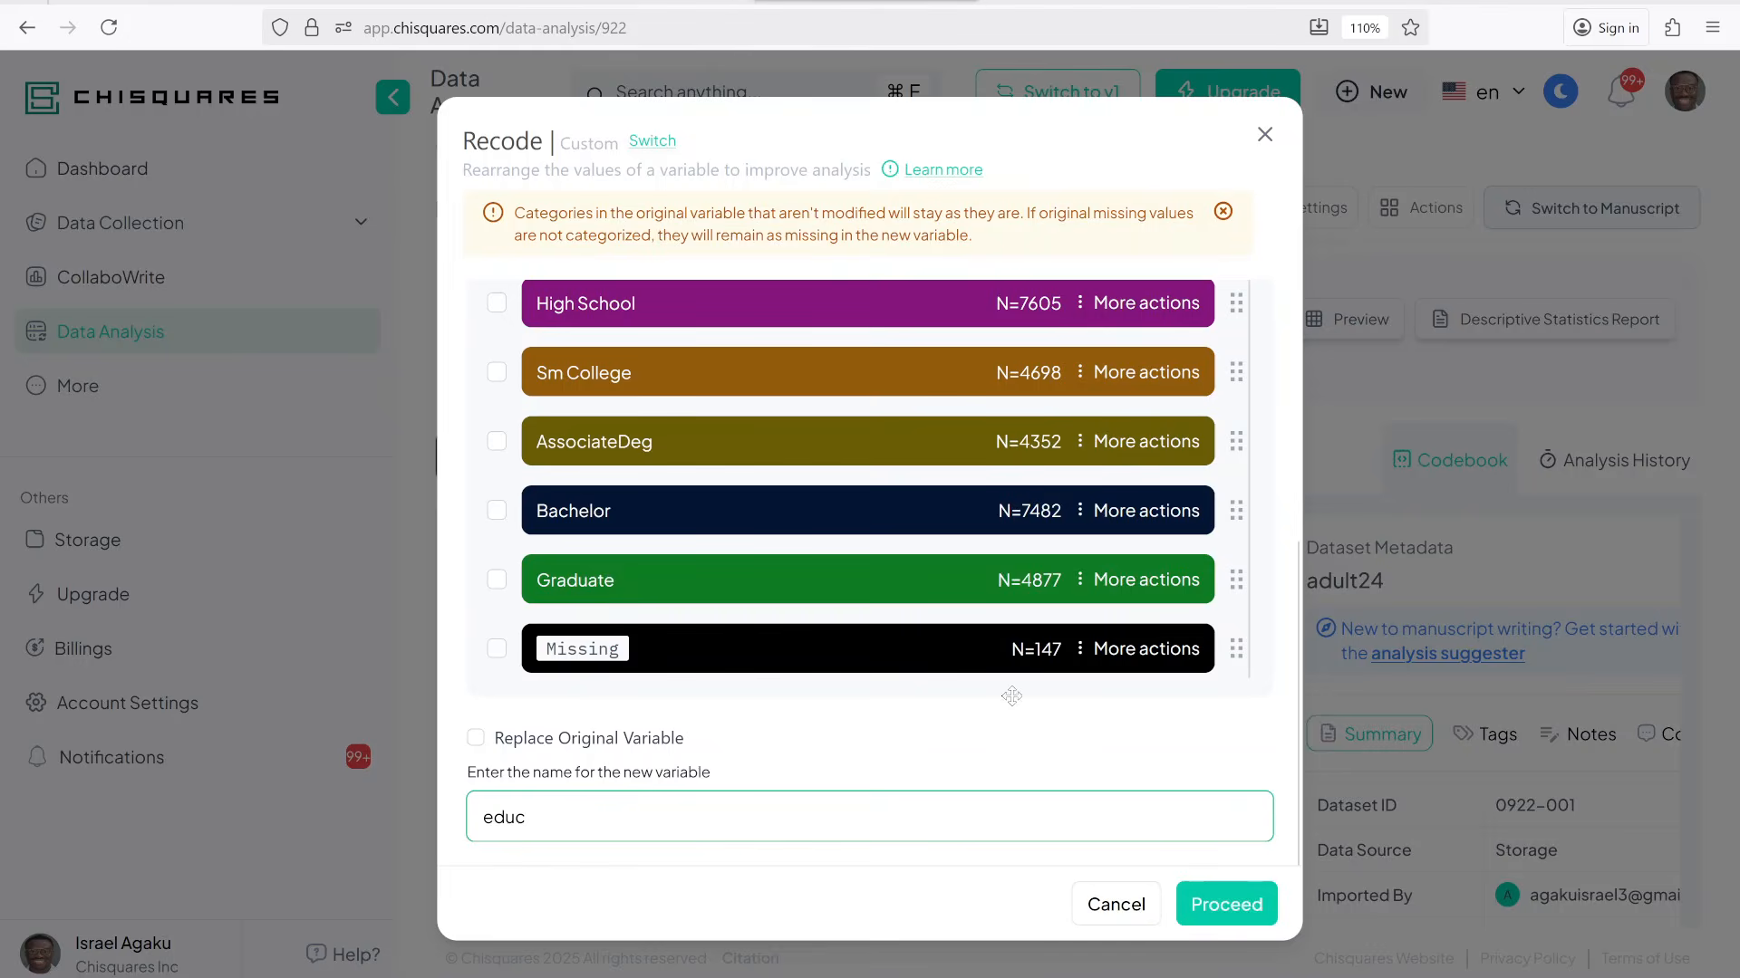
{"action": "left_click", "coordinate": [1211, 906]}
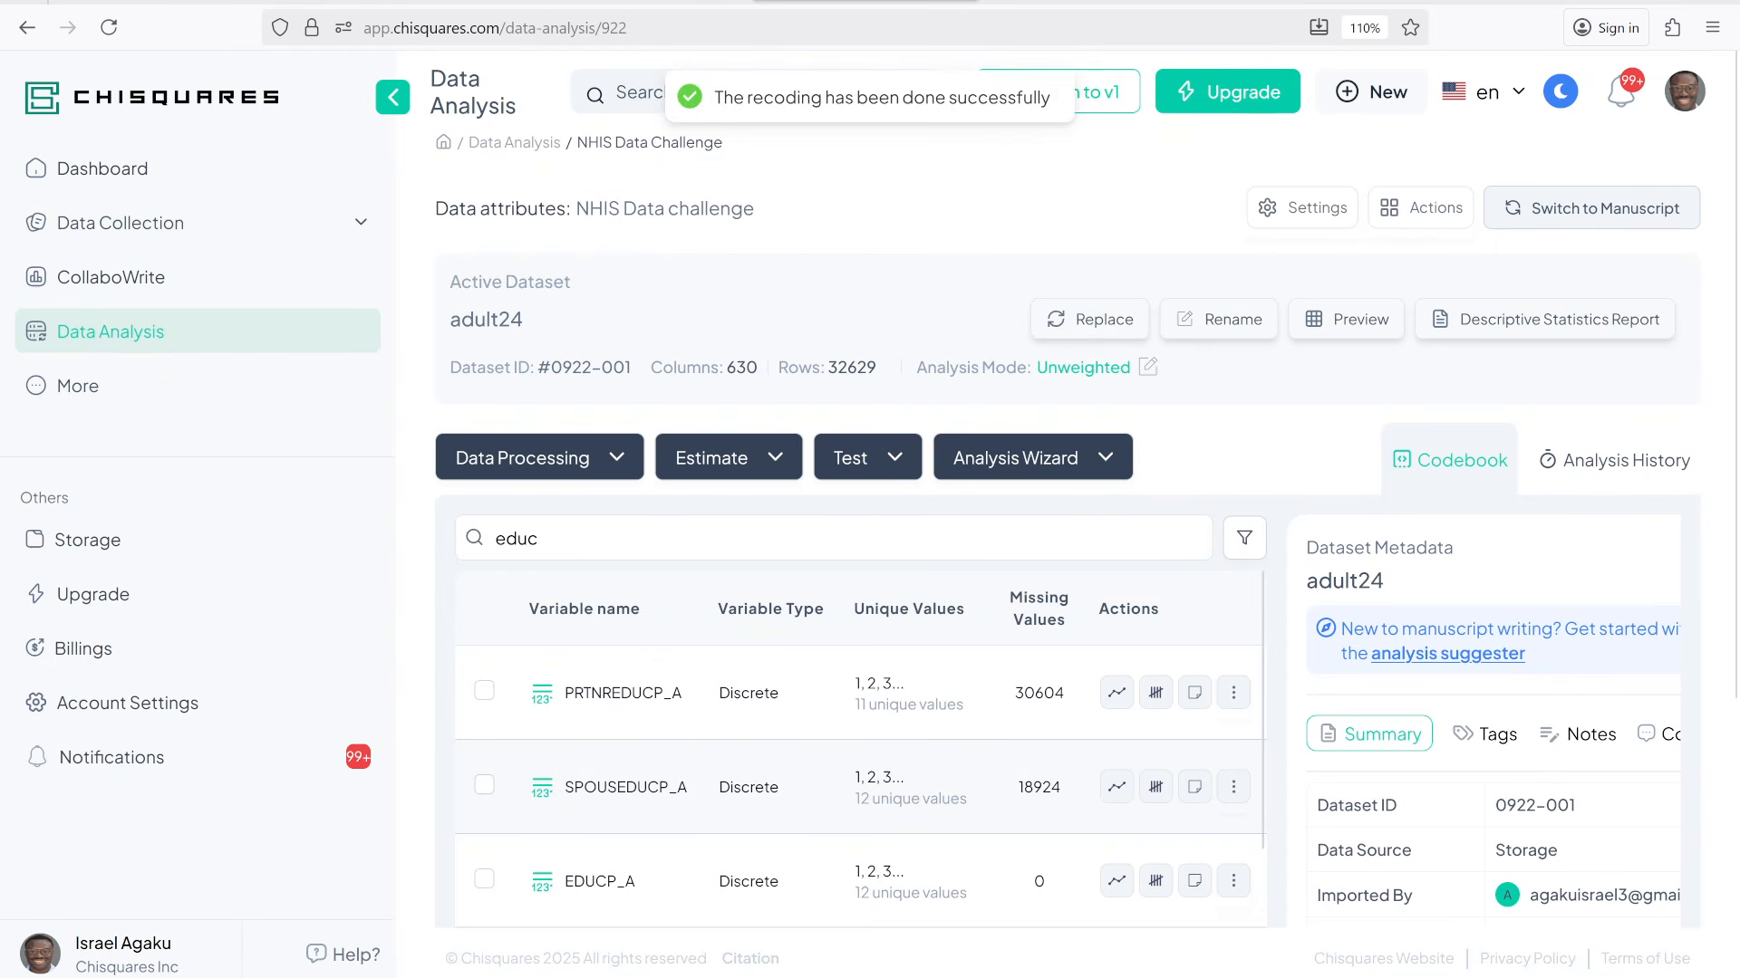
Clear the codebook search and view the bar chart of the new educ variable, closing it when done
{"action": "key", "text": "ctrl+a"}
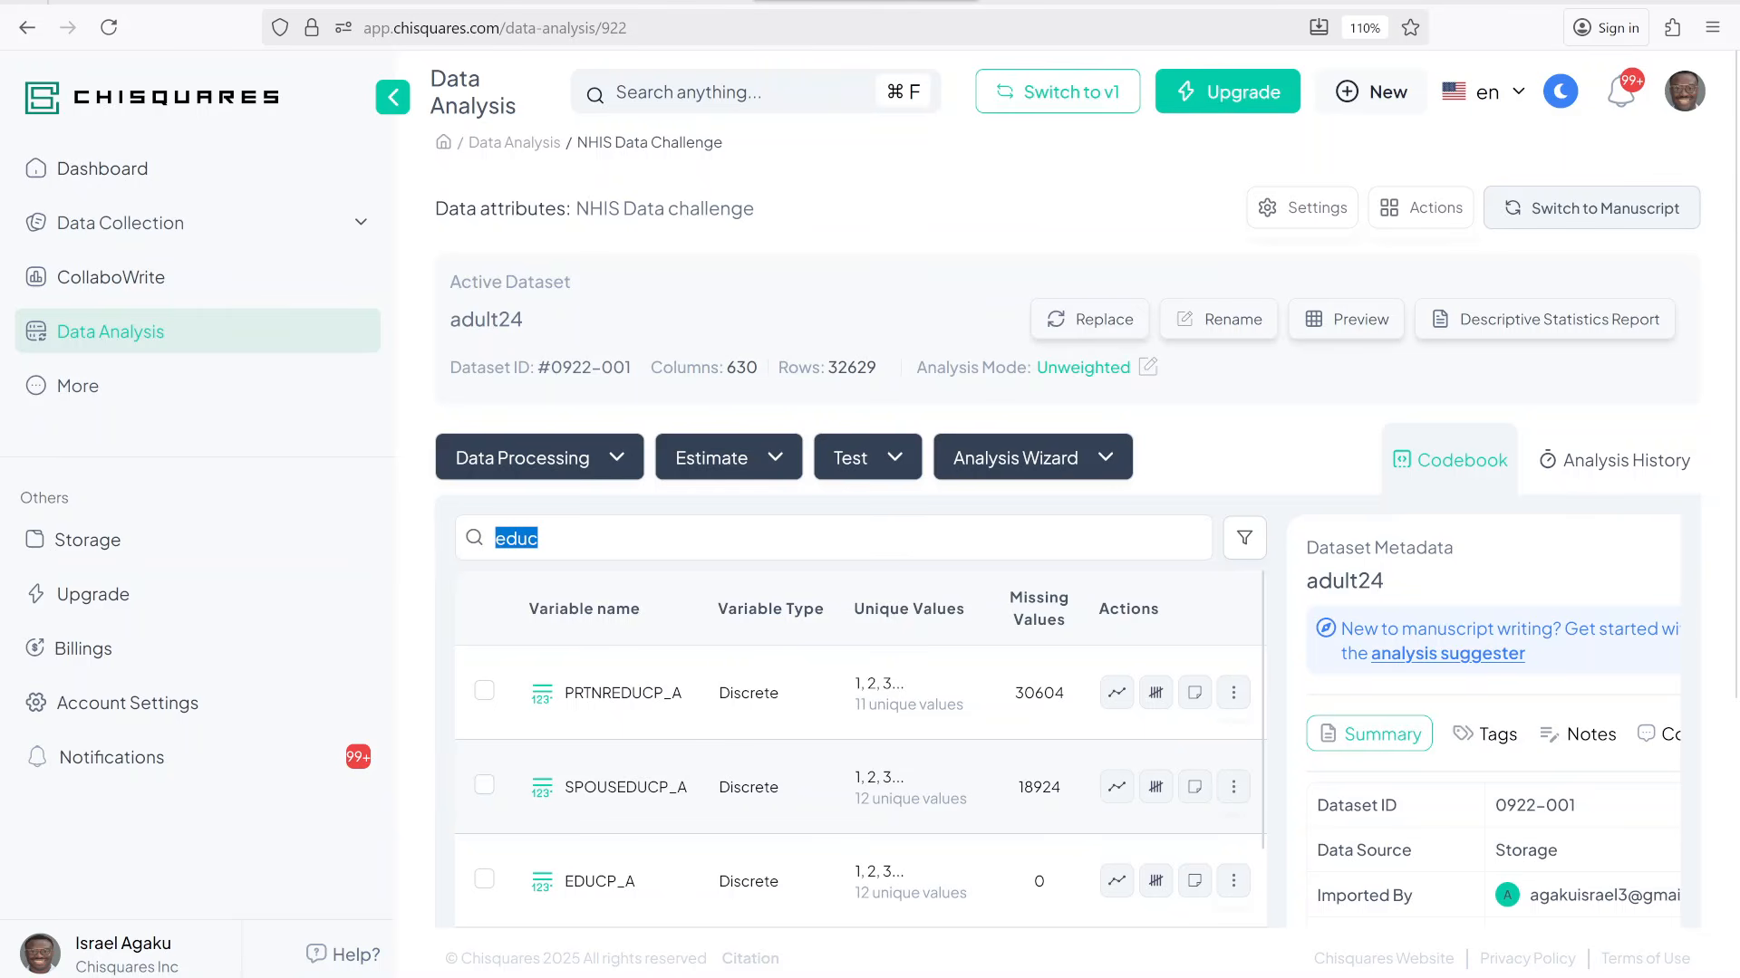
{"action": "key", "text": "BackSpace"}
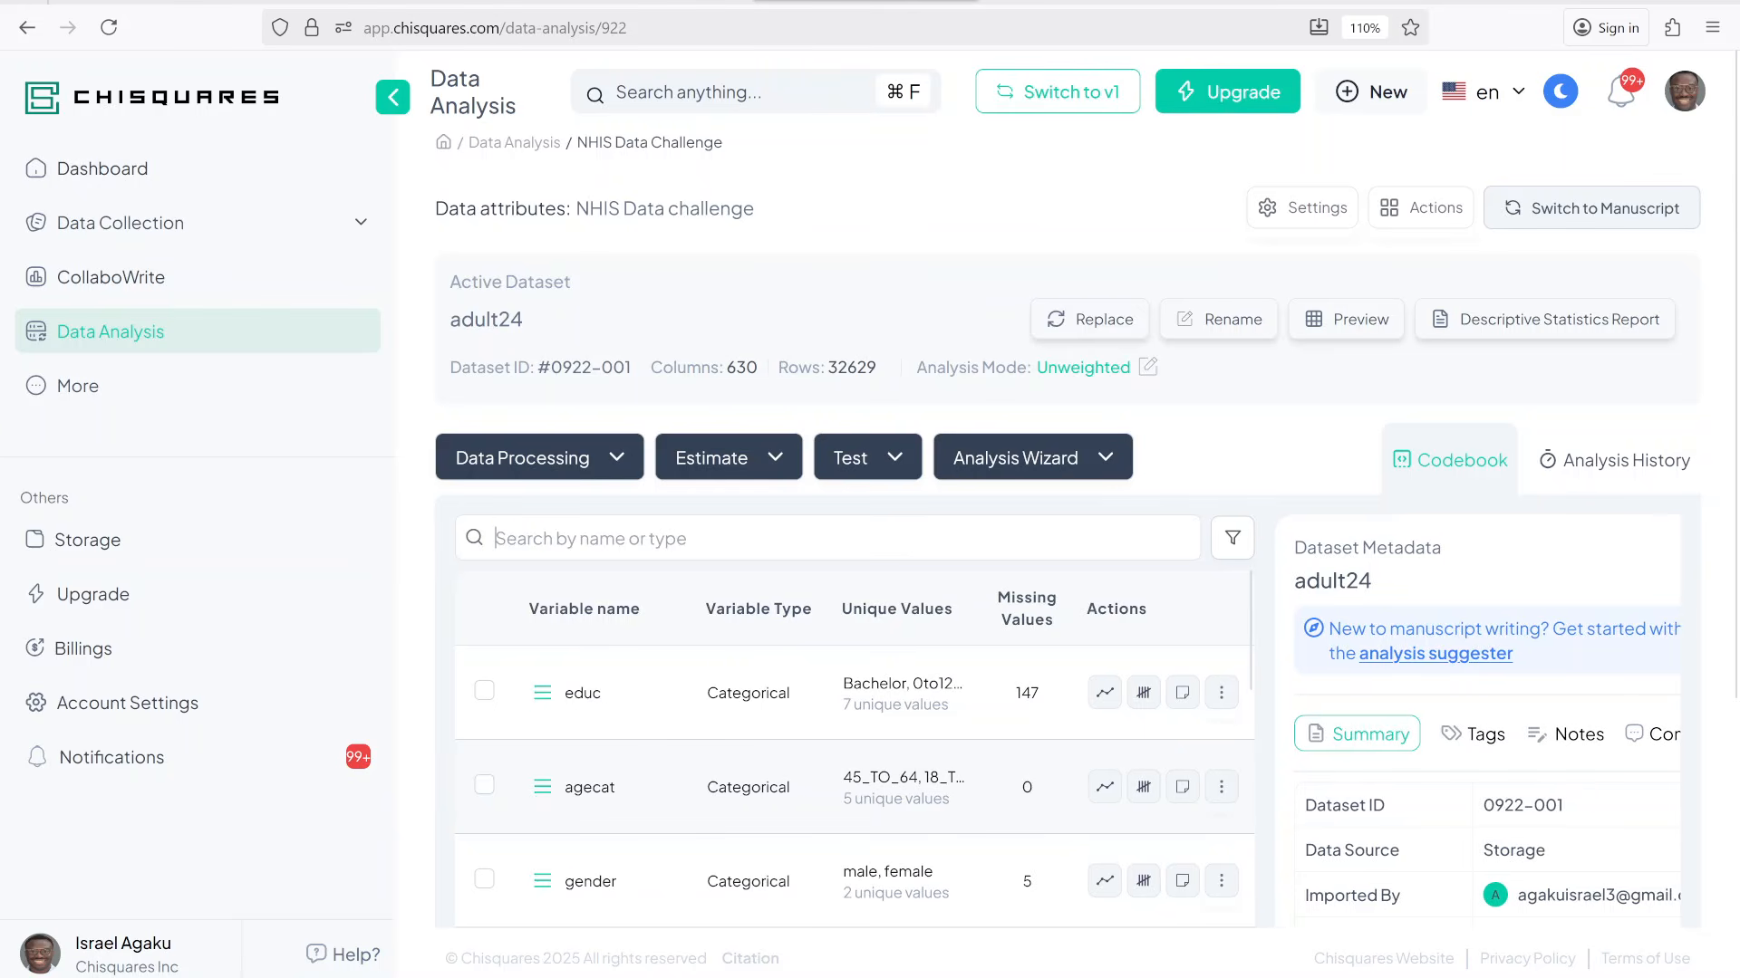
{"action": "left_click", "coordinate": [1104, 692]}
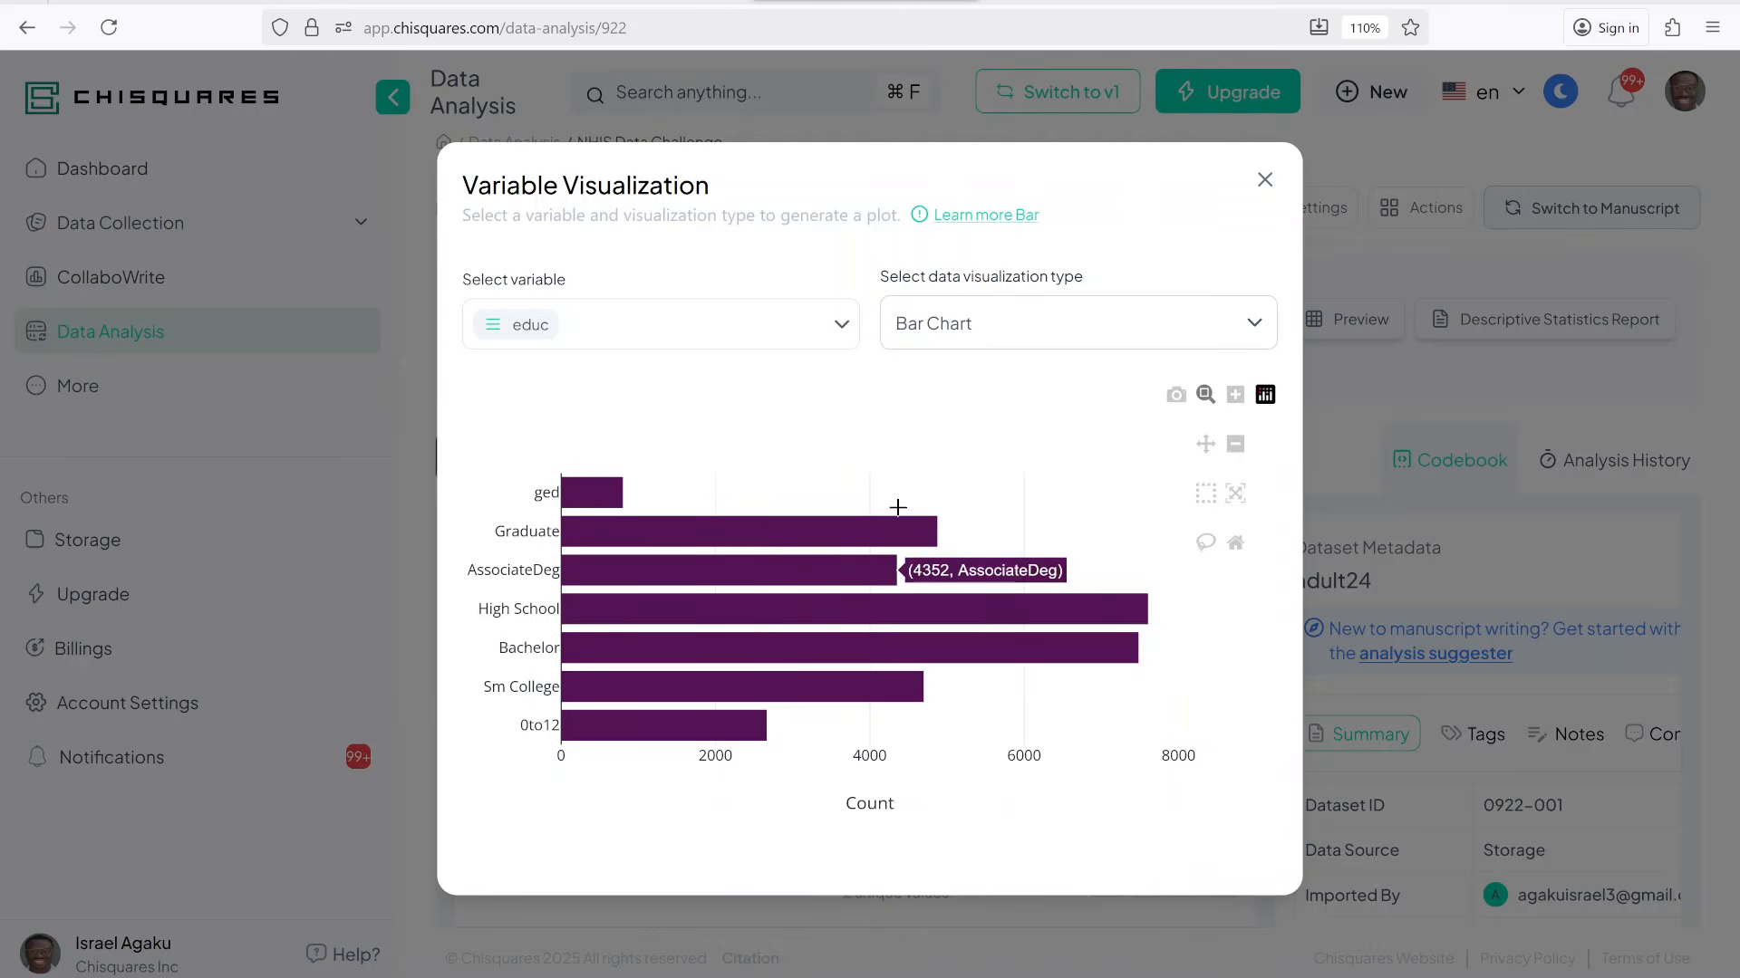
{"action": "left_click", "coordinate": [1263, 181]}
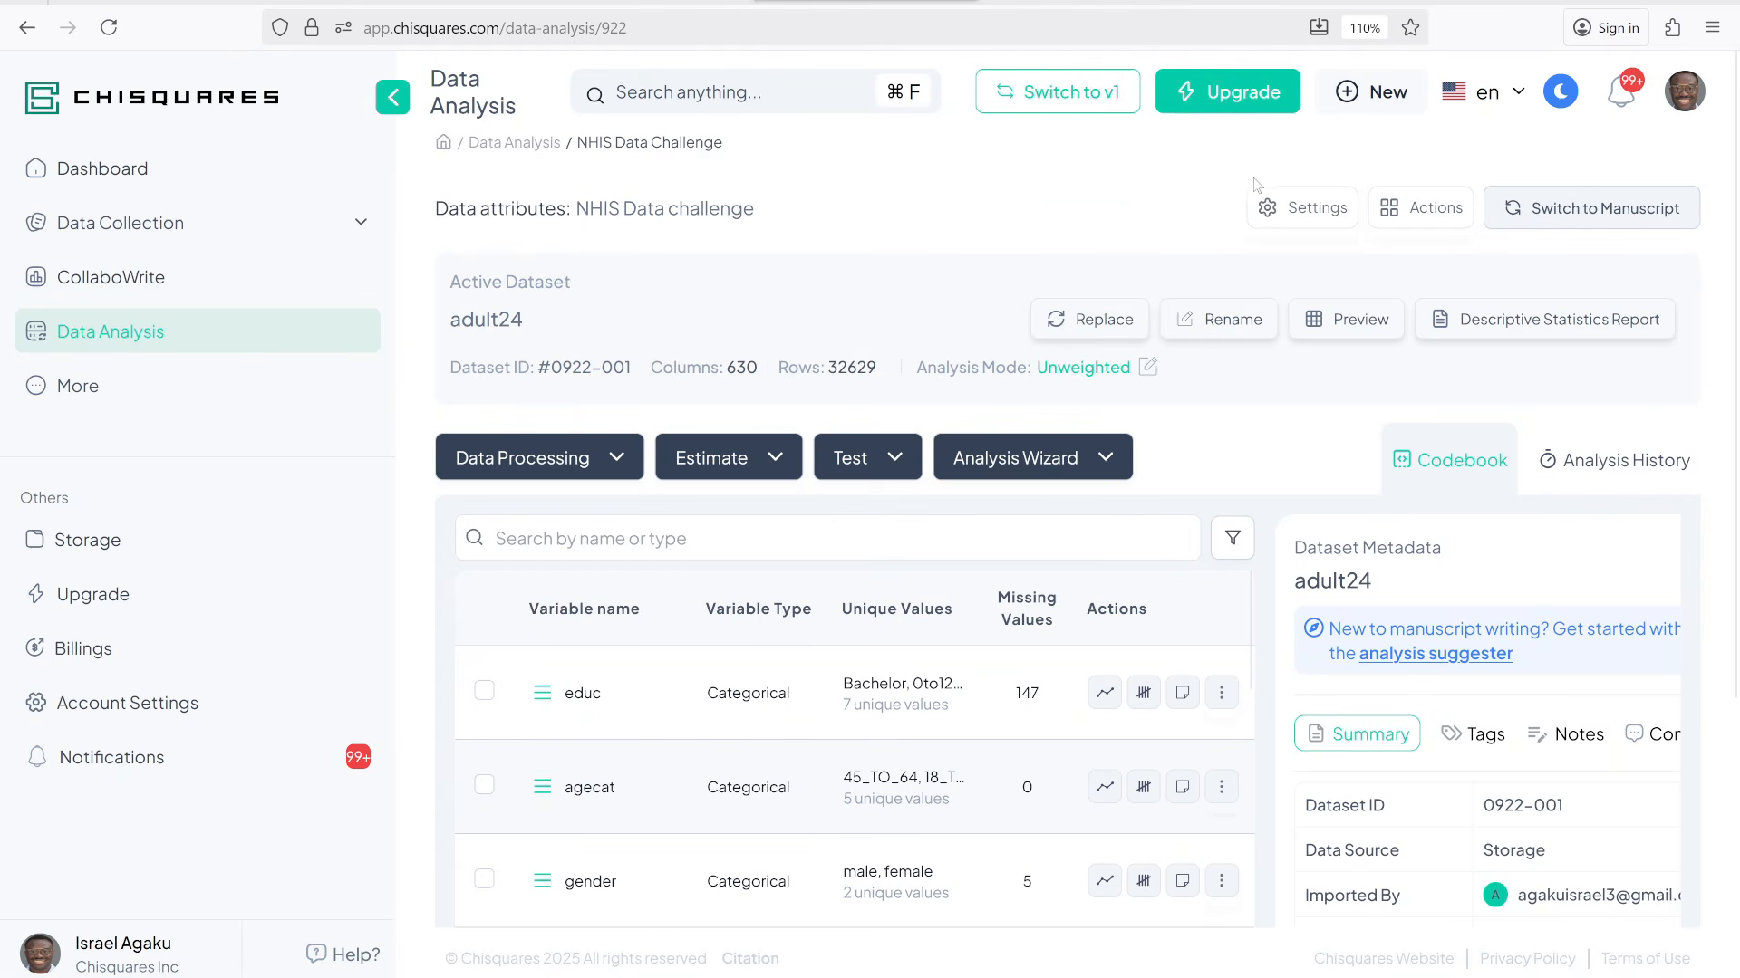
Switch to the Canva ebook and review the recode instructions for the smoking, menthol, e-cigarette, region and demographic variables on pages 36 and 37
{"action": "left_click", "coordinate": [168, 1]}
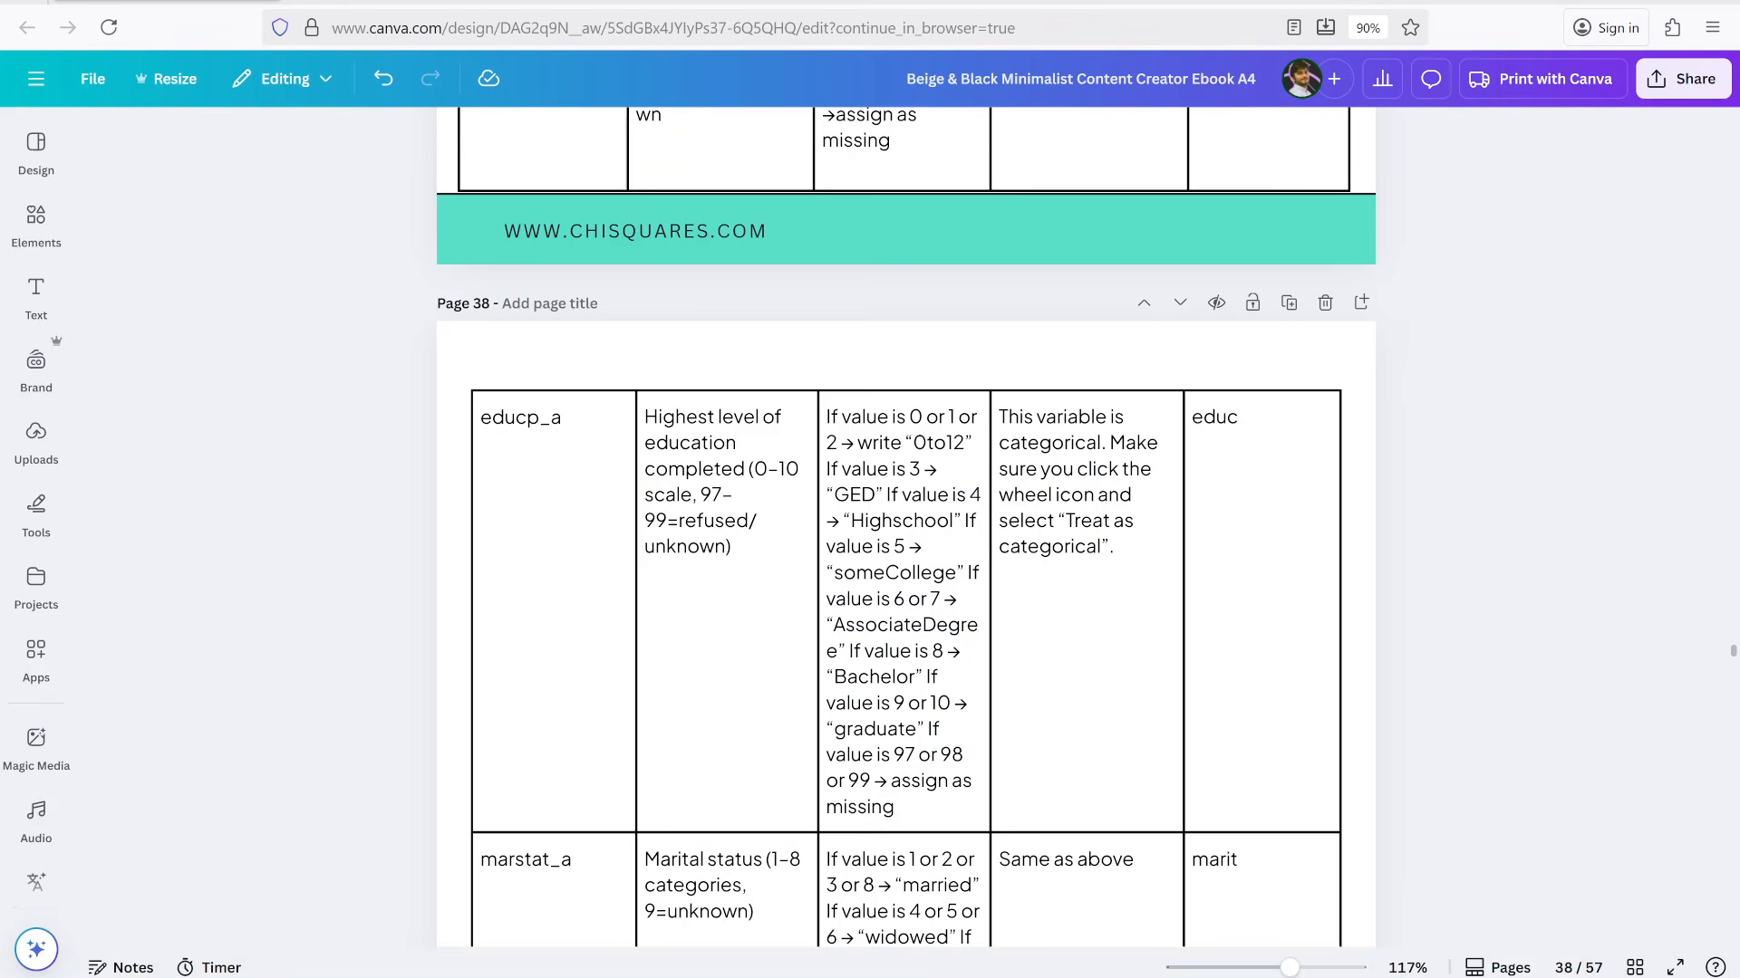
{"action": "scroll", "coordinate": [973, 480], "scroll_direction": "down", "scroll_amount": 3}
{"action": "scroll", "coordinate": [979, 494], "scroll_direction": "up", "scroll_amount": 4}
{"action": "scroll", "coordinate": [901, 427], "scroll_direction": "up", "scroll_amount": 15}
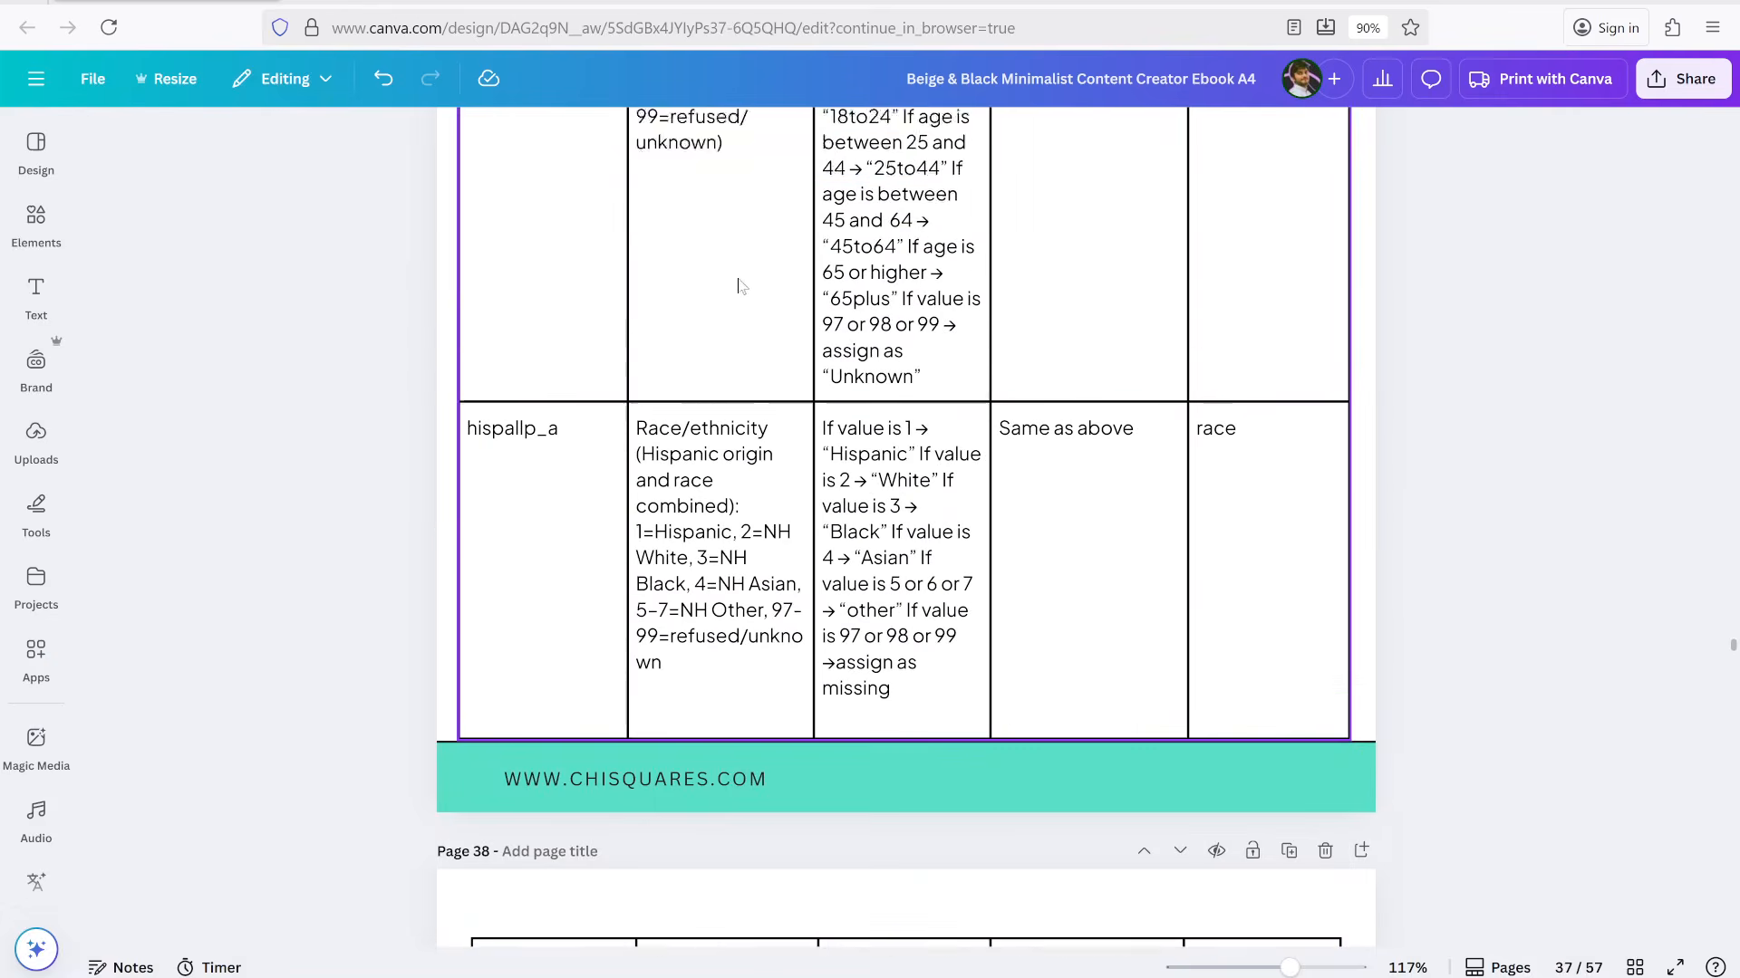
{"action": "scroll", "coordinate": [741, 292], "scroll_direction": "up", "scroll_amount": 8}
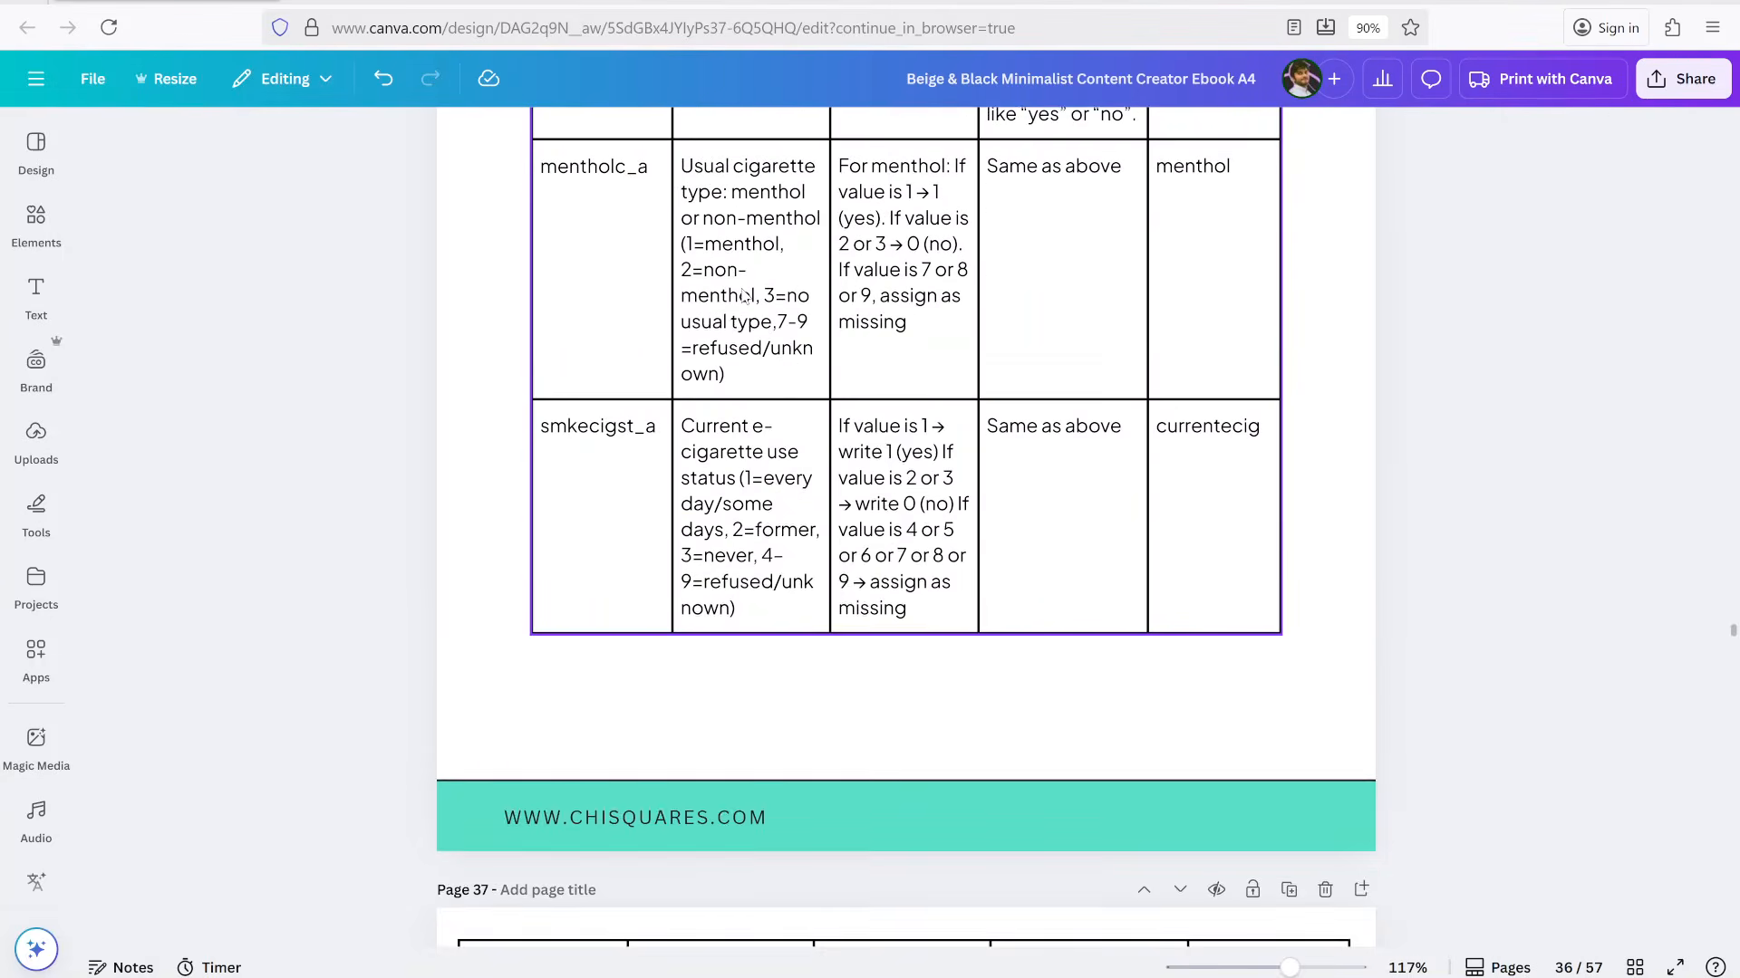
{"action": "scroll", "coordinate": [804, 363], "scroll_direction": "up", "scroll_amount": 10}
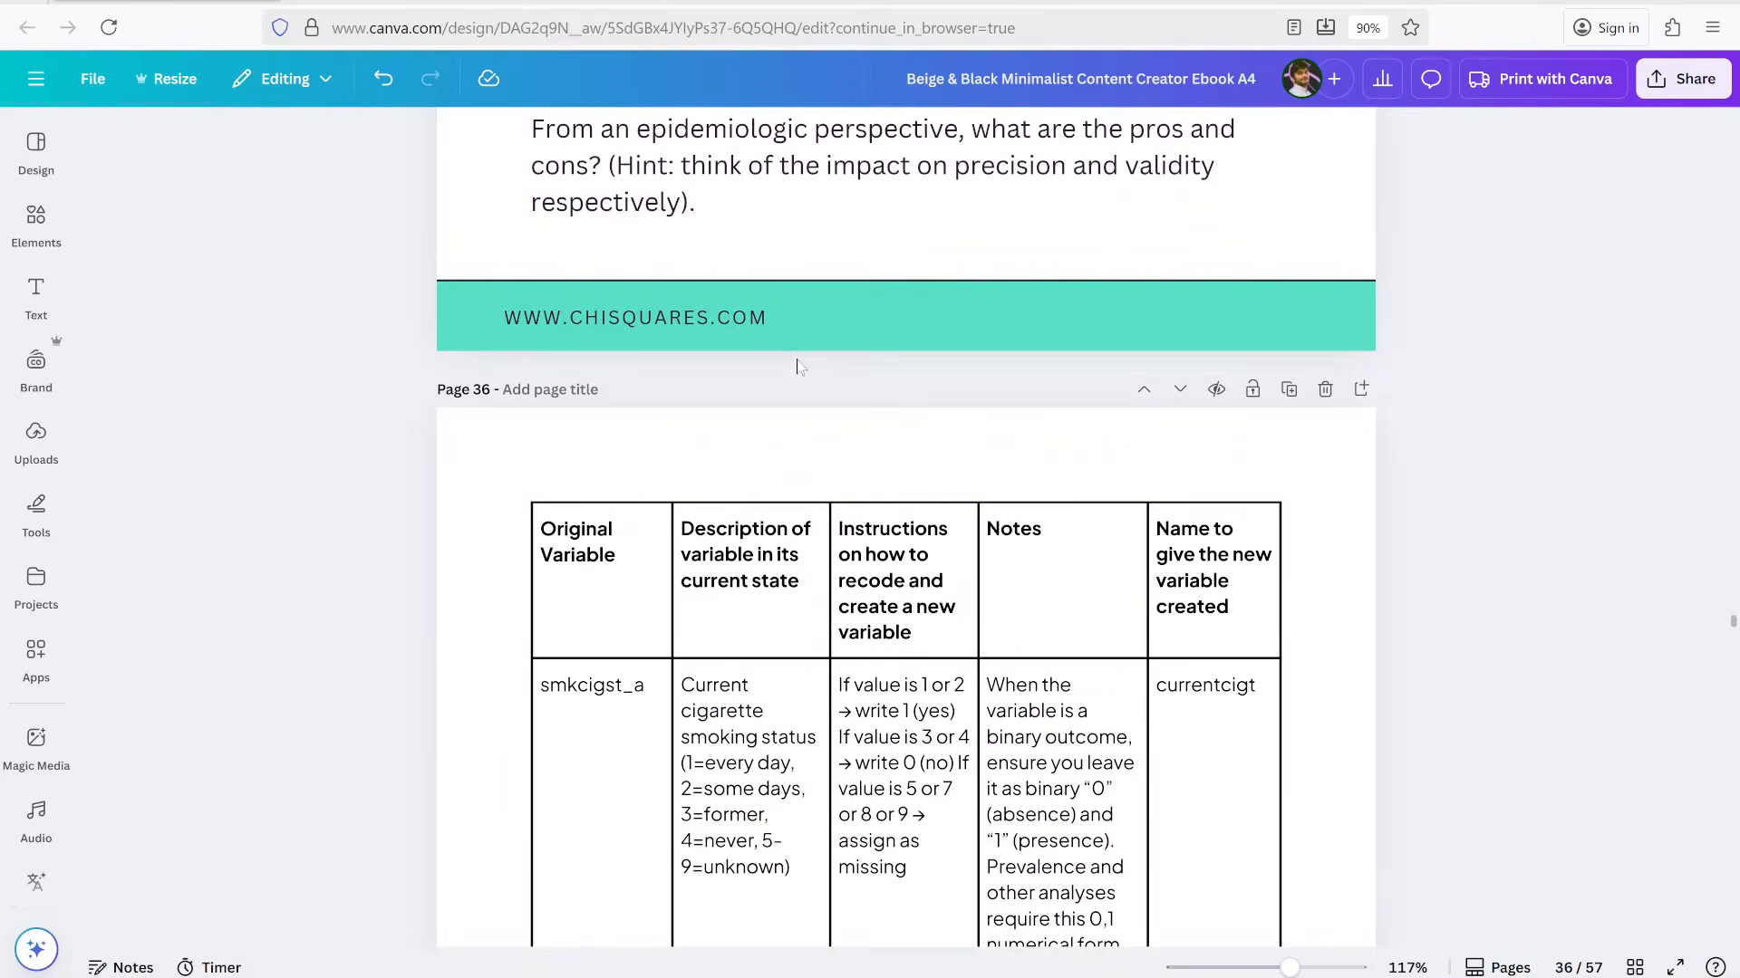
{"action": "scroll", "coordinate": [791, 375], "scroll_direction": "down", "scroll_amount": 4}
{"action": "scroll", "coordinate": [790, 375], "scroll_direction": "down", "scroll_amount": 7}
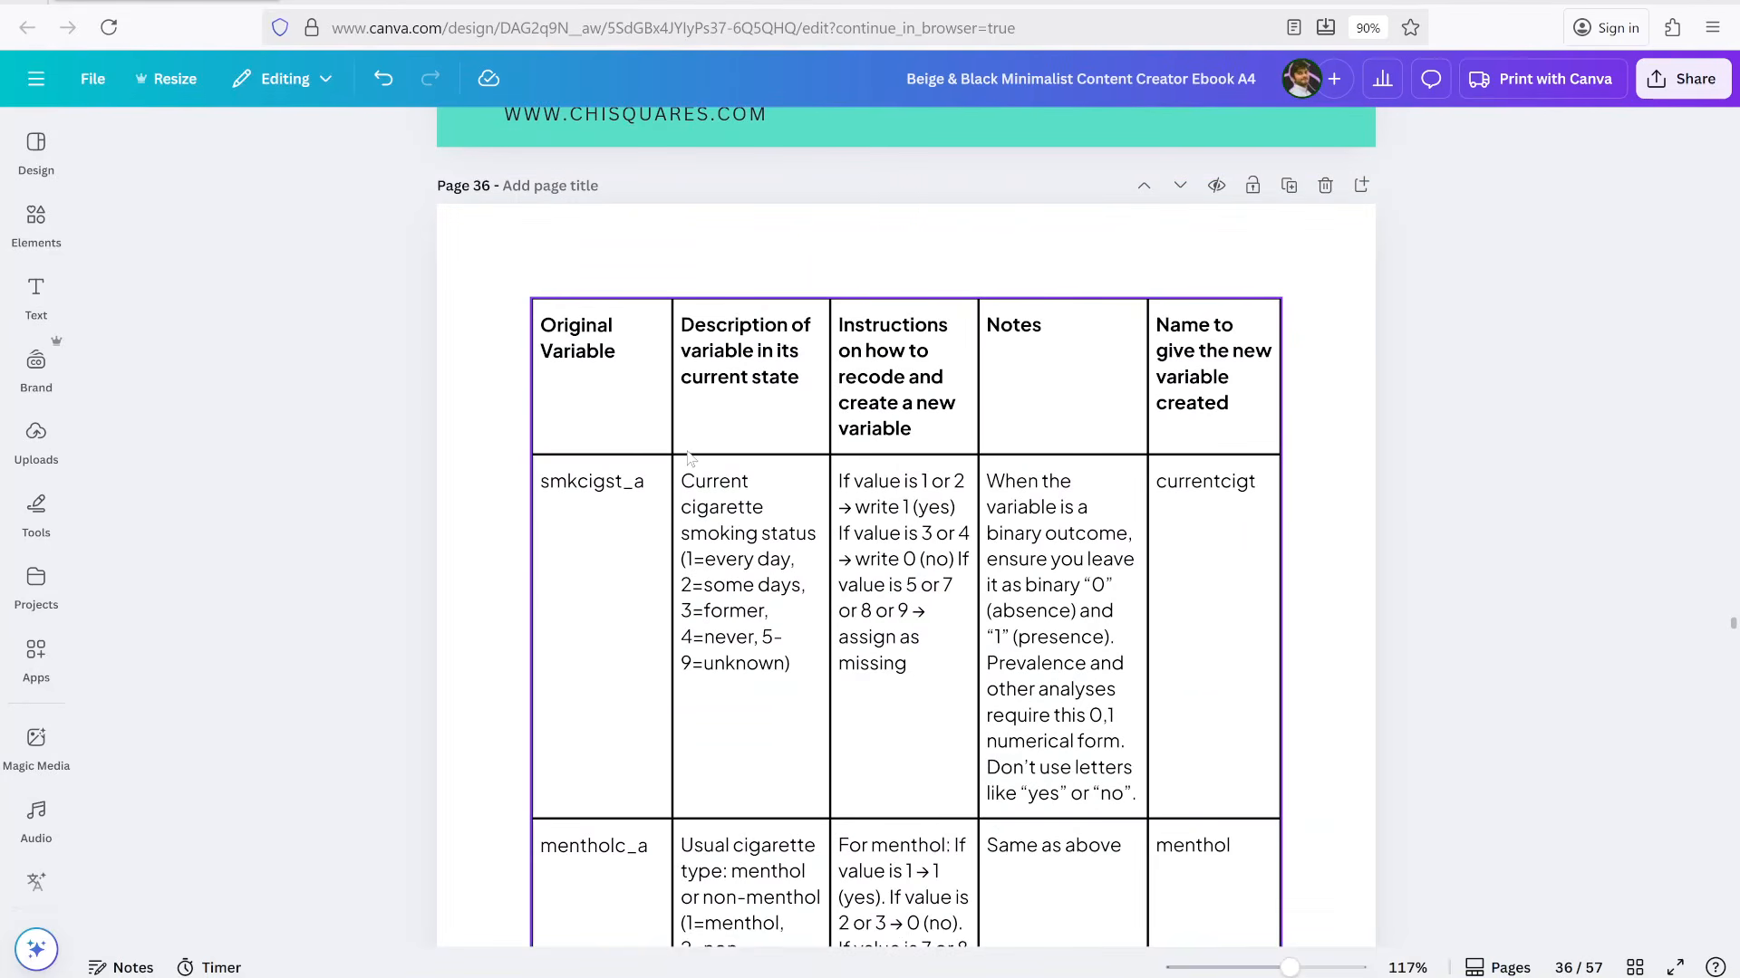
{"action": "scroll", "coordinate": [689, 457], "scroll_direction": "down", "scroll_amount": 2}
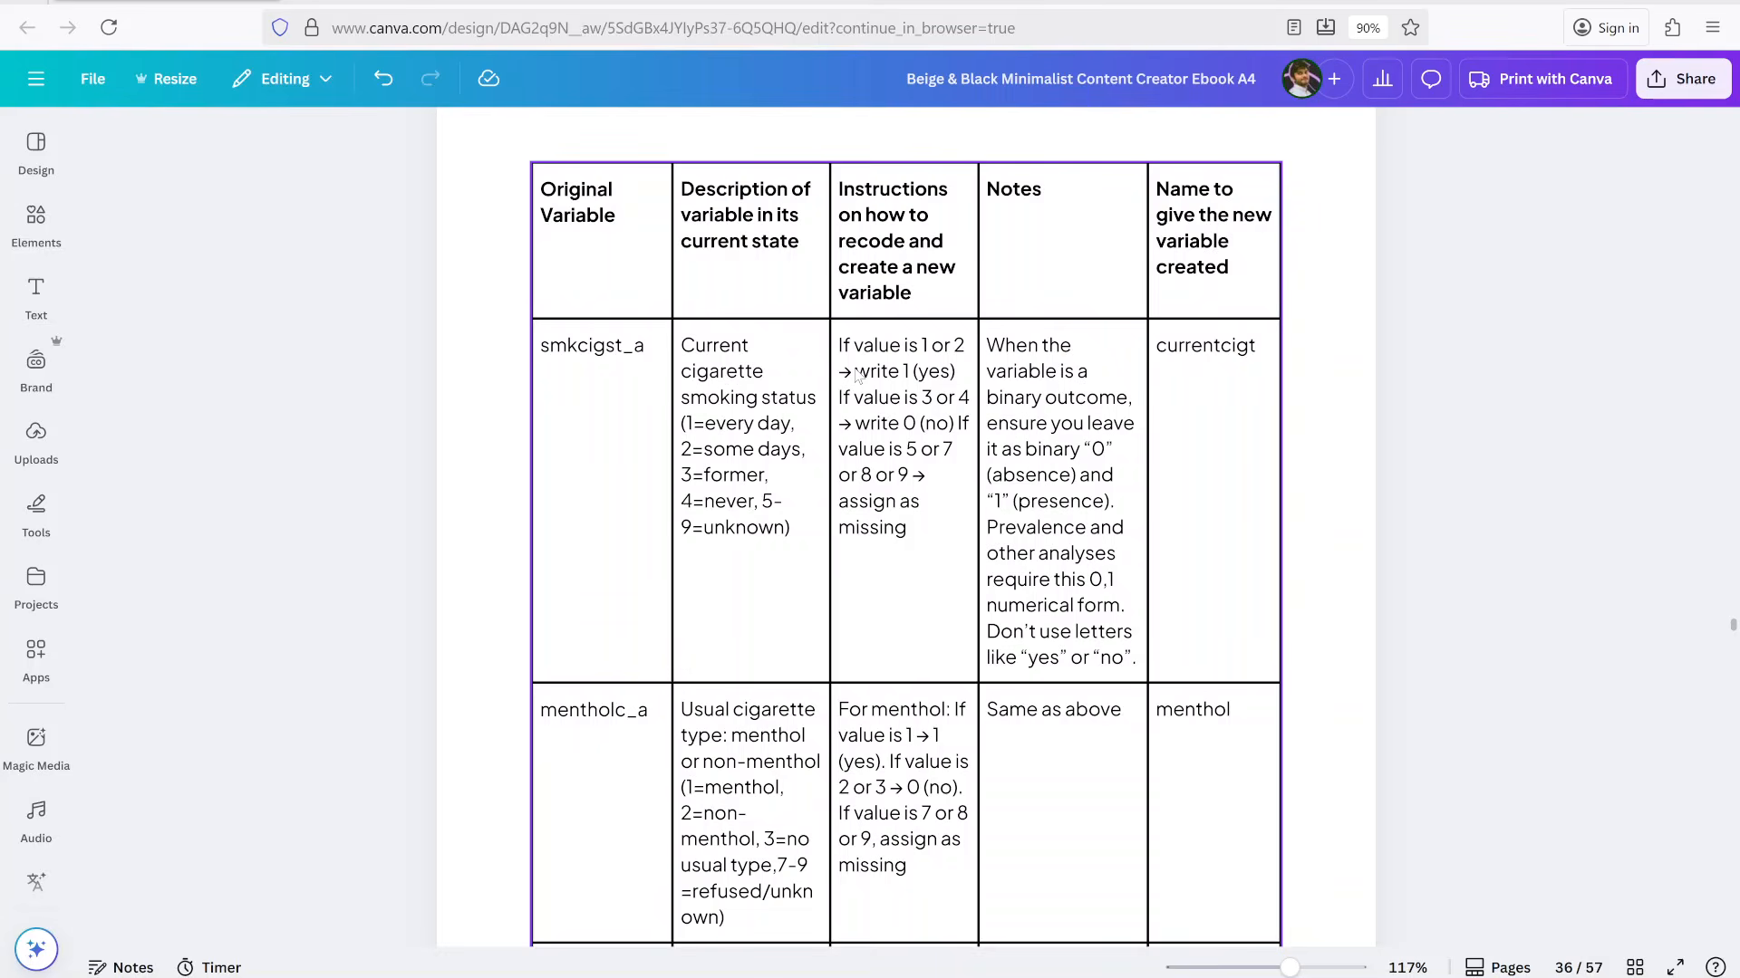
{"action": "scroll", "coordinate": [856, 375], "scroll_direction": "down", "scroll_amount": 3}
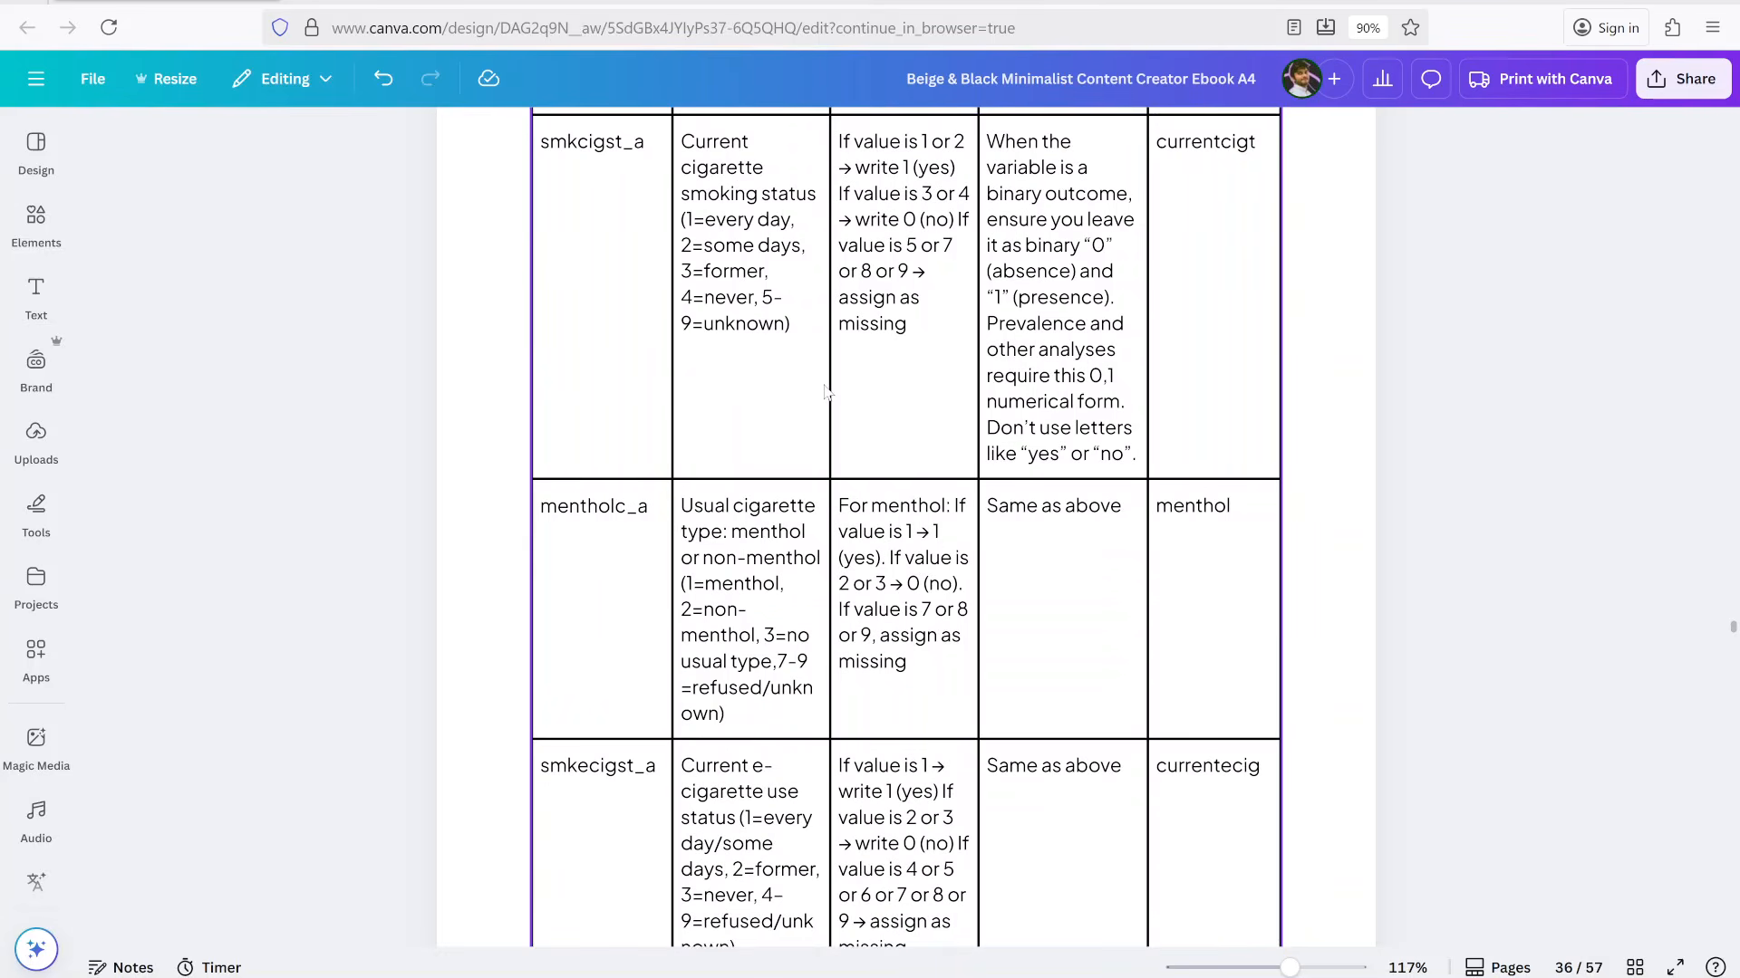
{"action": "scroll", "coordinate": [819, 389], "scroll_direction": "down", "scroll_amount": 20}
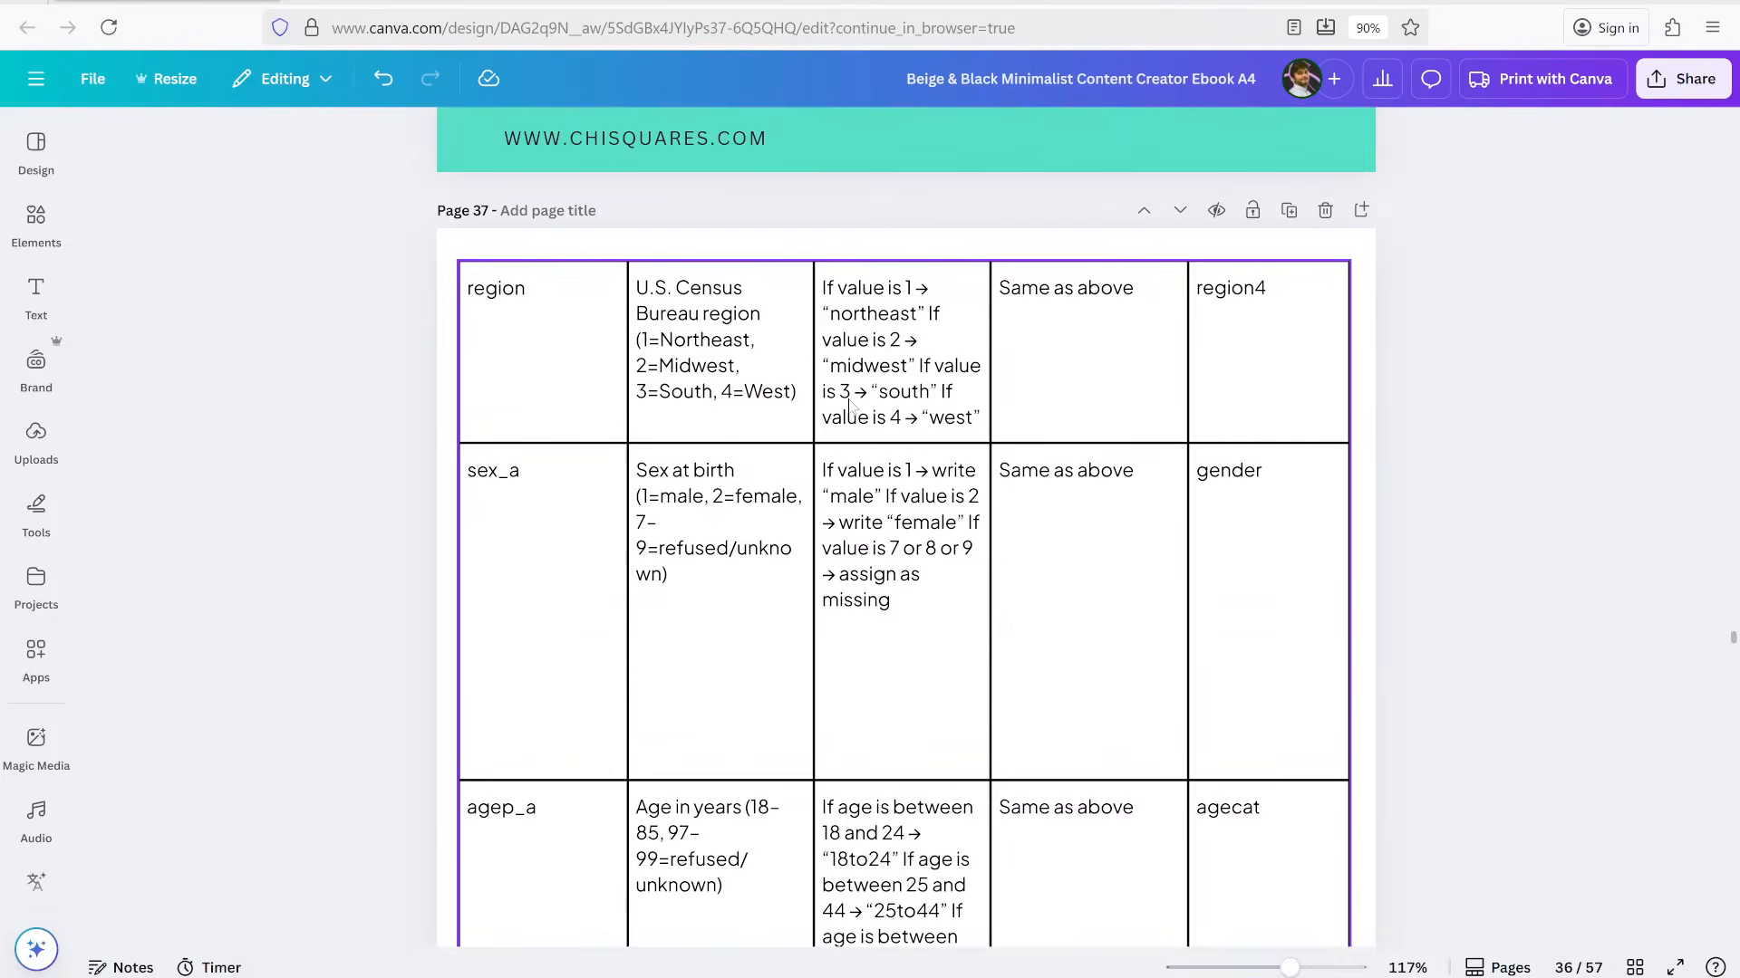